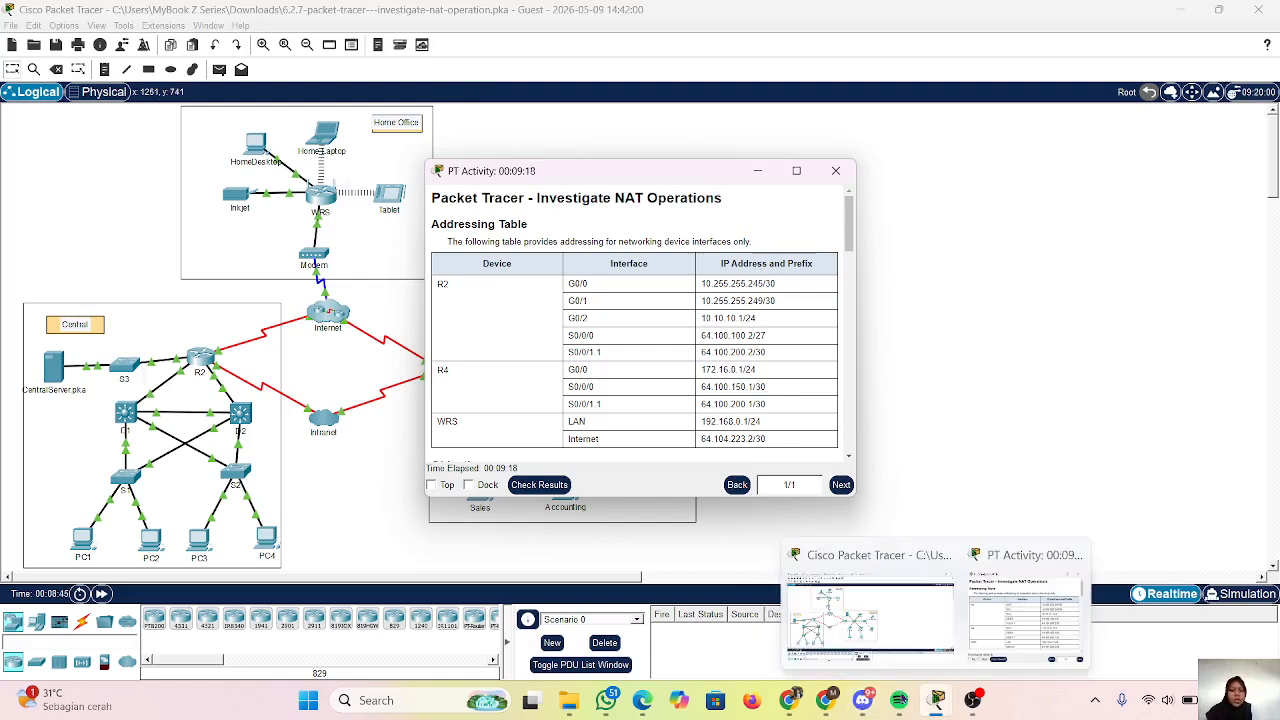
Switch to Chrome and view the 6.2.7 Packet Tracer - Investigate NAT Operations page under Types of NAT in Module 6.
mouse_move(862, 700)
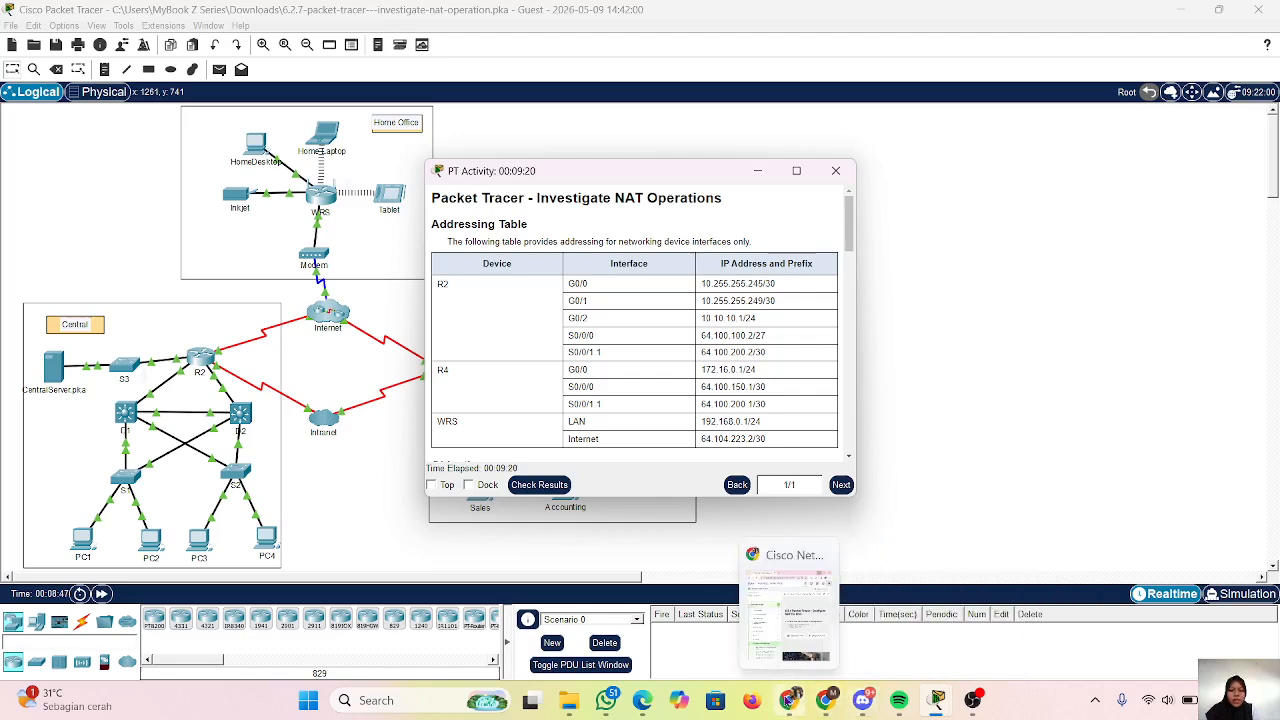
click(788, 700)
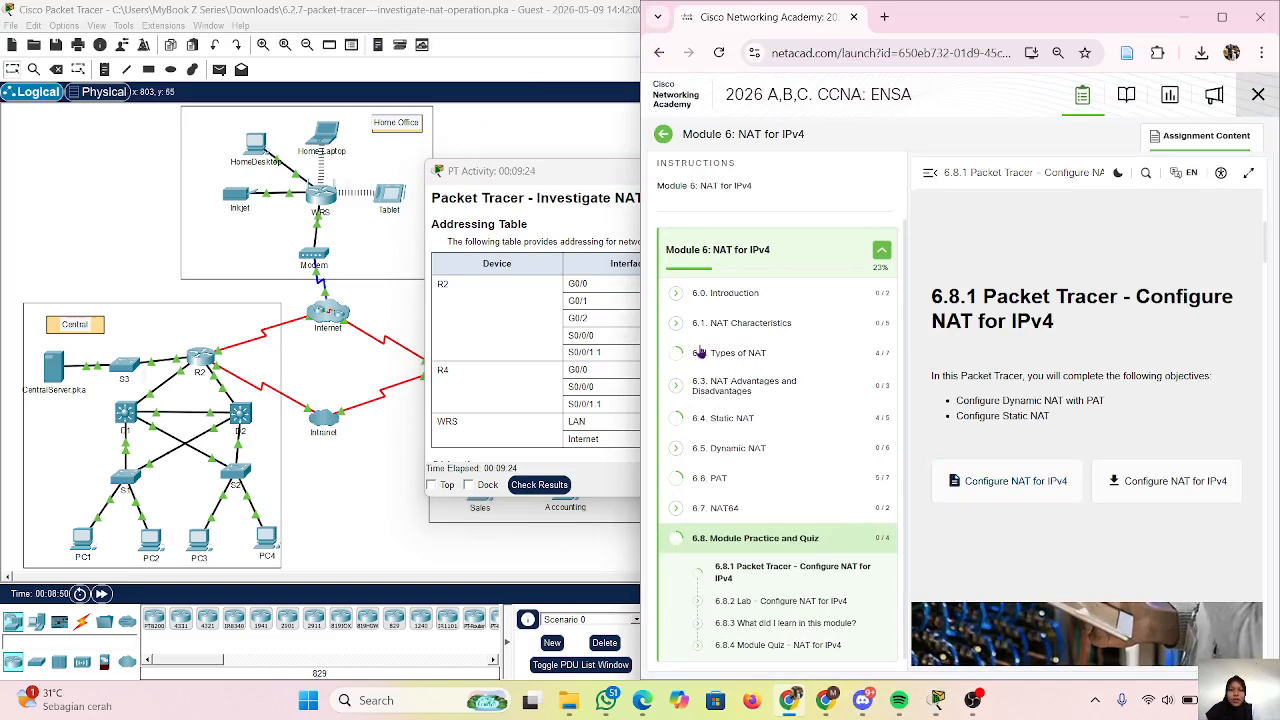
click(732, 355)
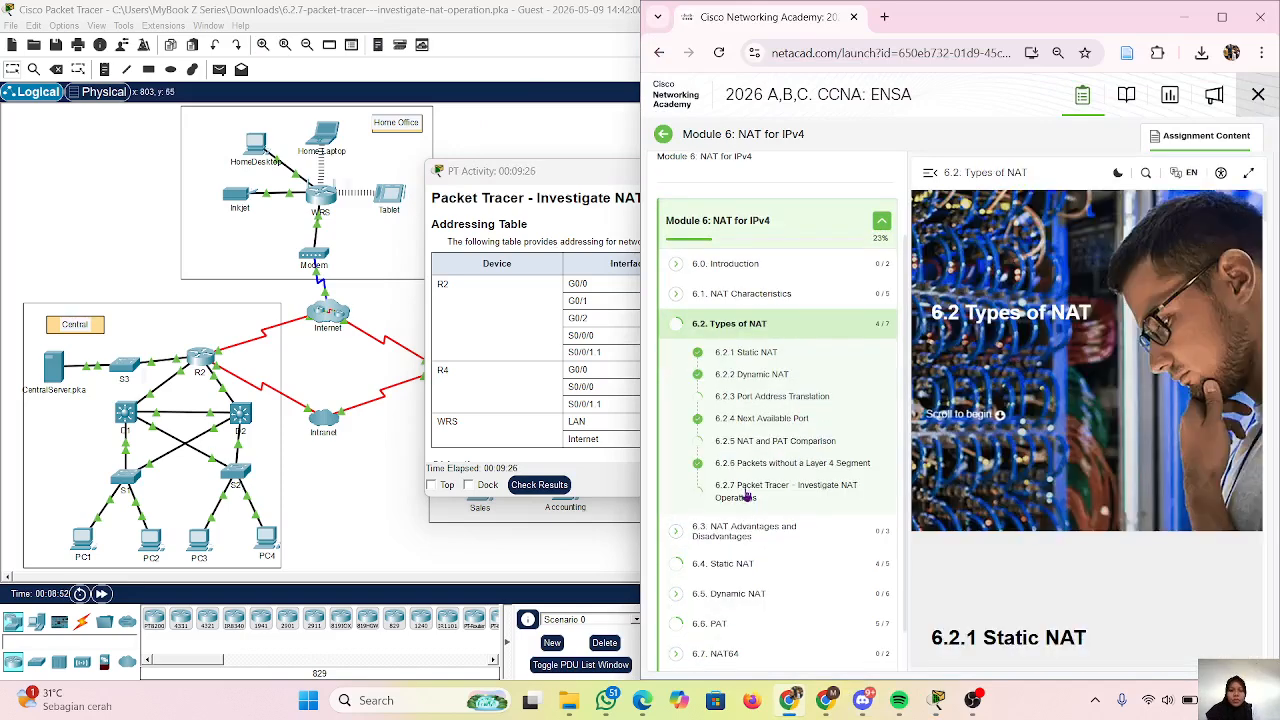
click(745, 492)
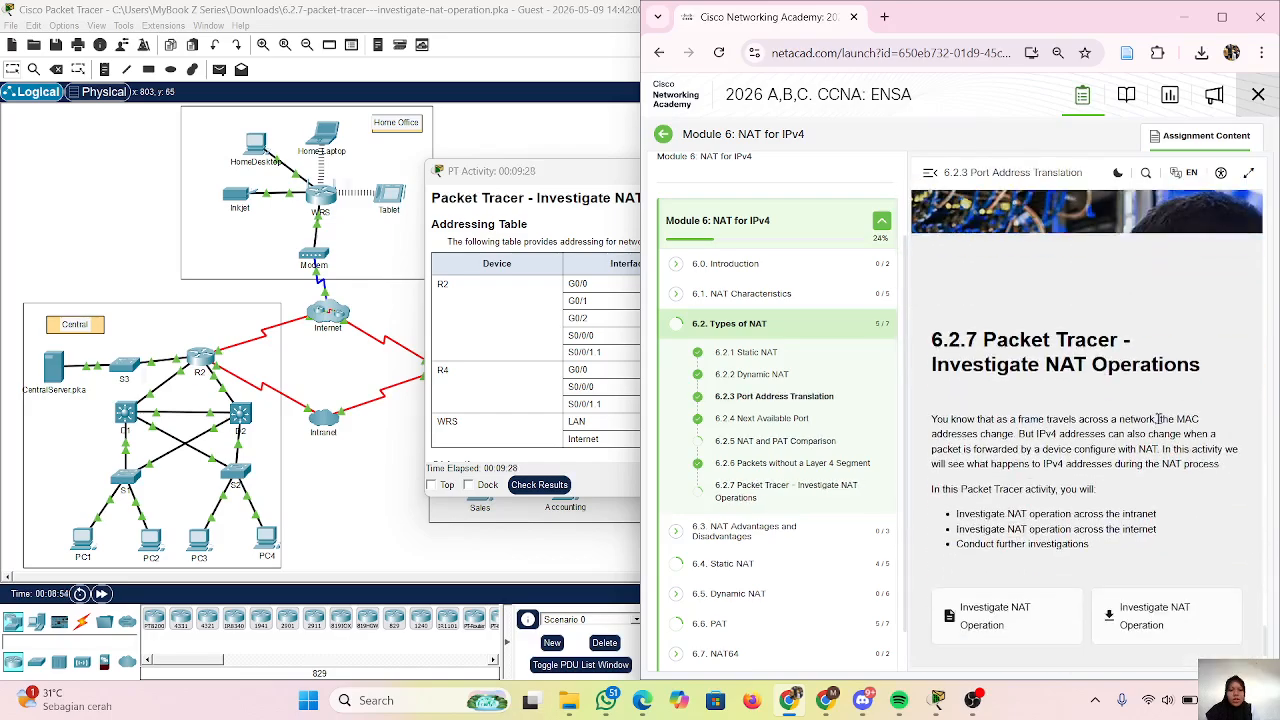
click(1168, 20)
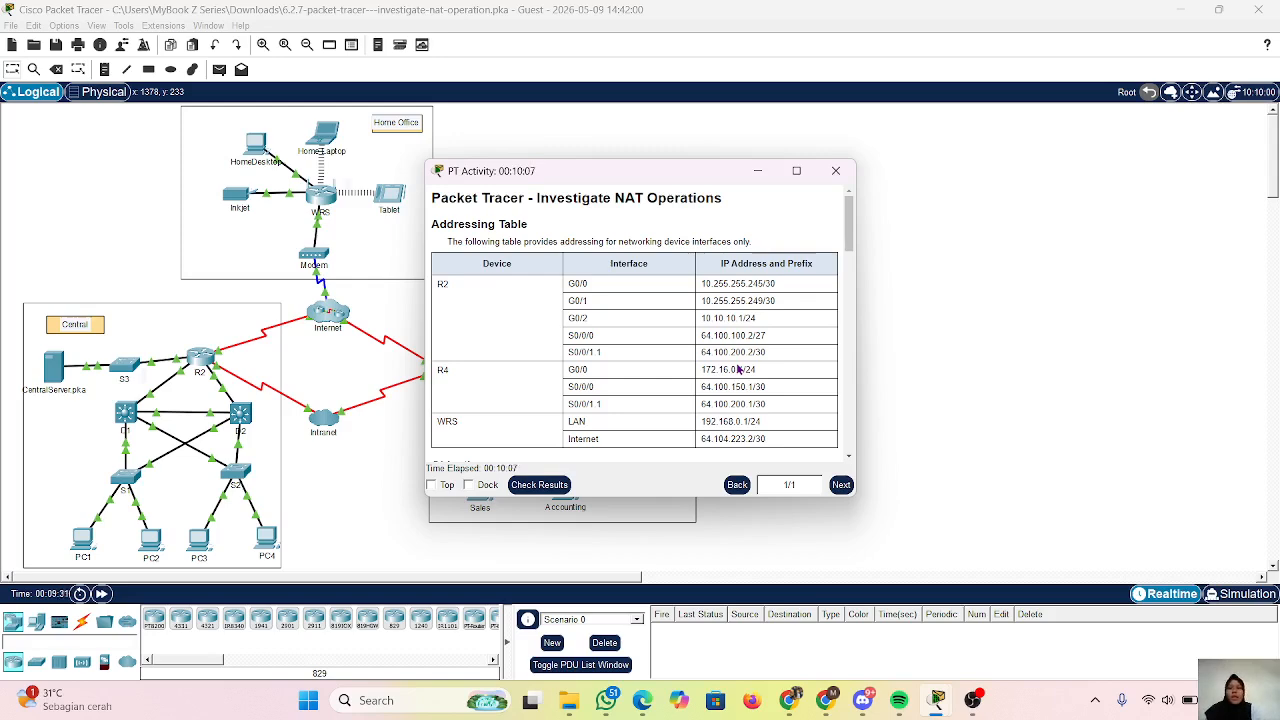
Read the activity's objectives, scenario and step instructions for investigating NAT across the intranet and the internet.
click(758, 172)
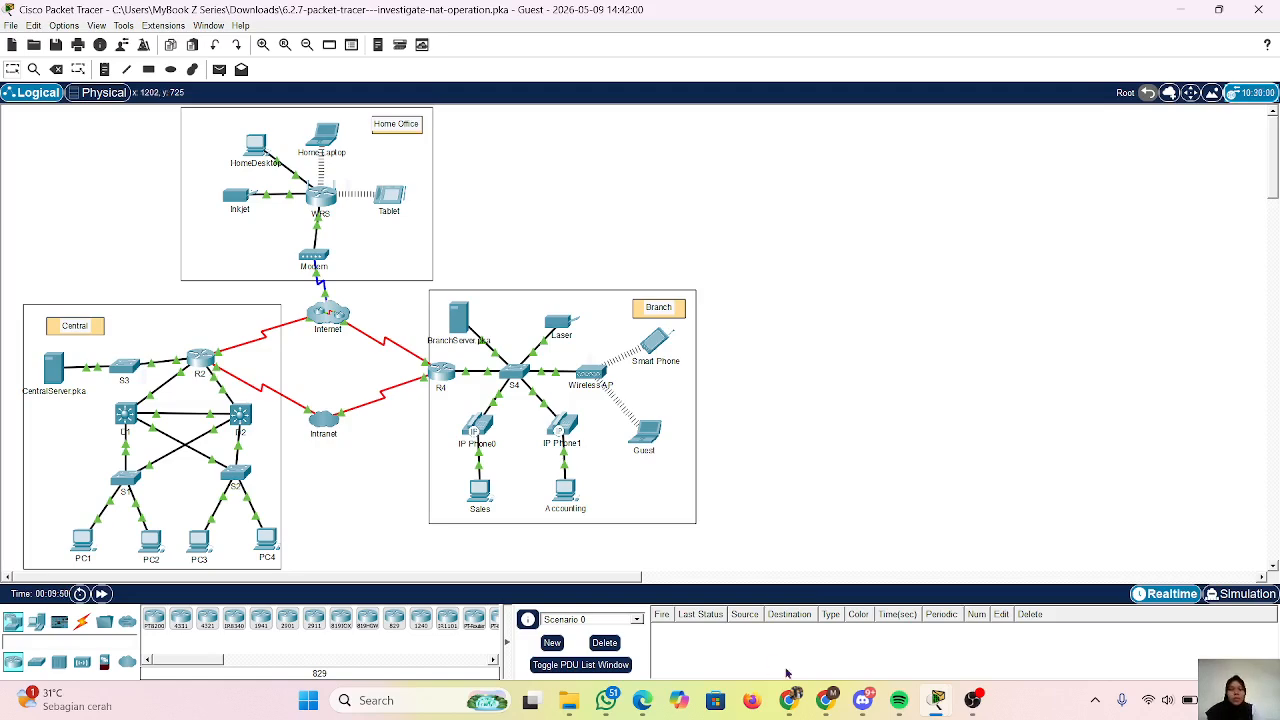
mouse_move(932, 697)
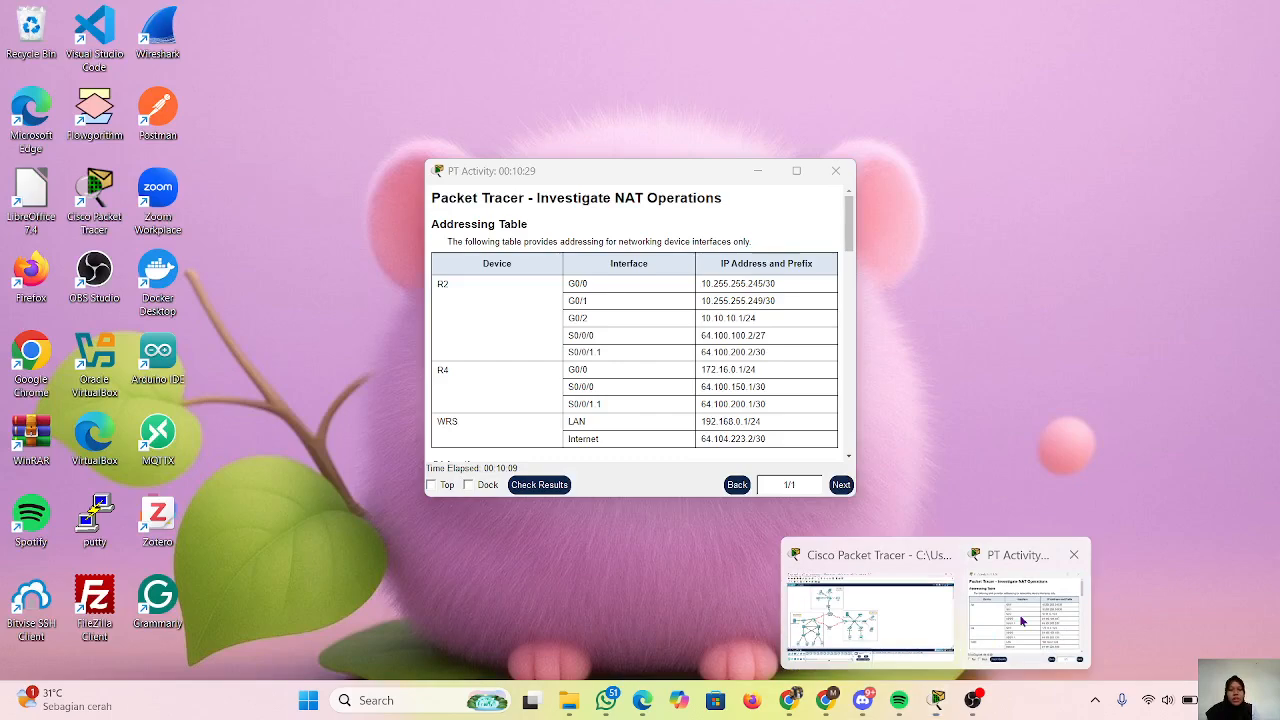
click(1021, 621)
scroll(540, 258, down, 5)
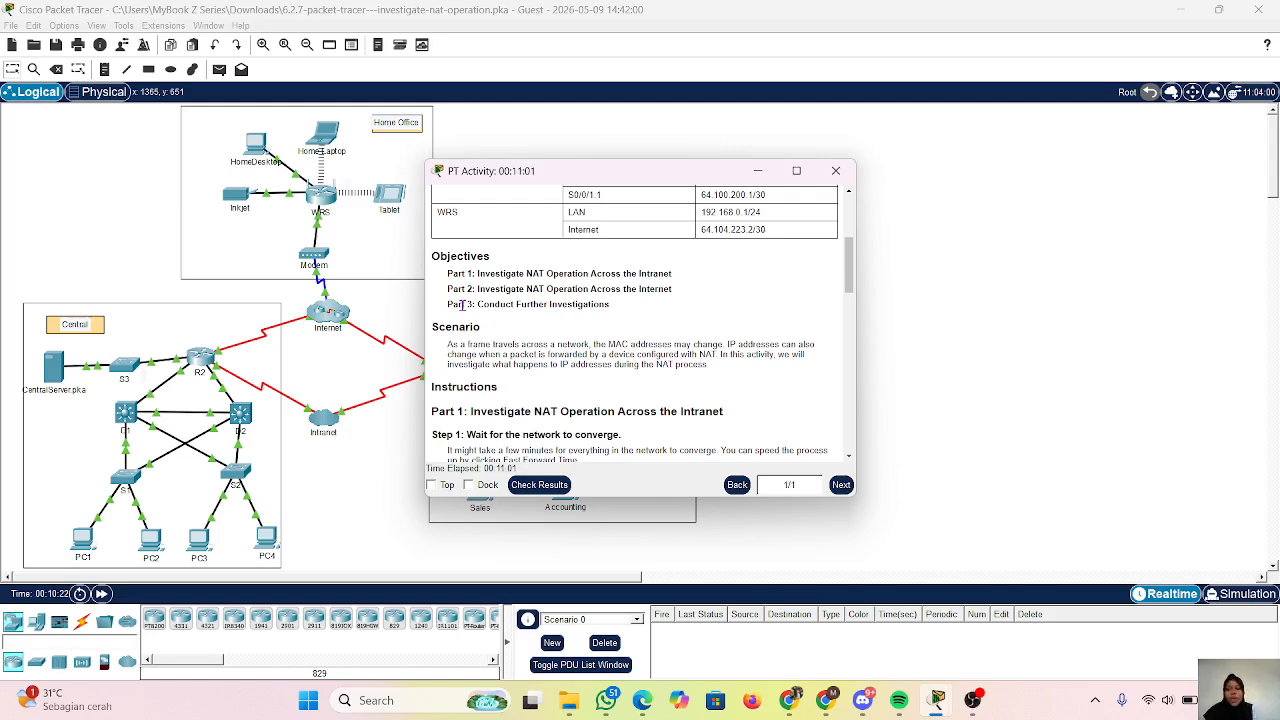
scroll(530, 340, down, 3)
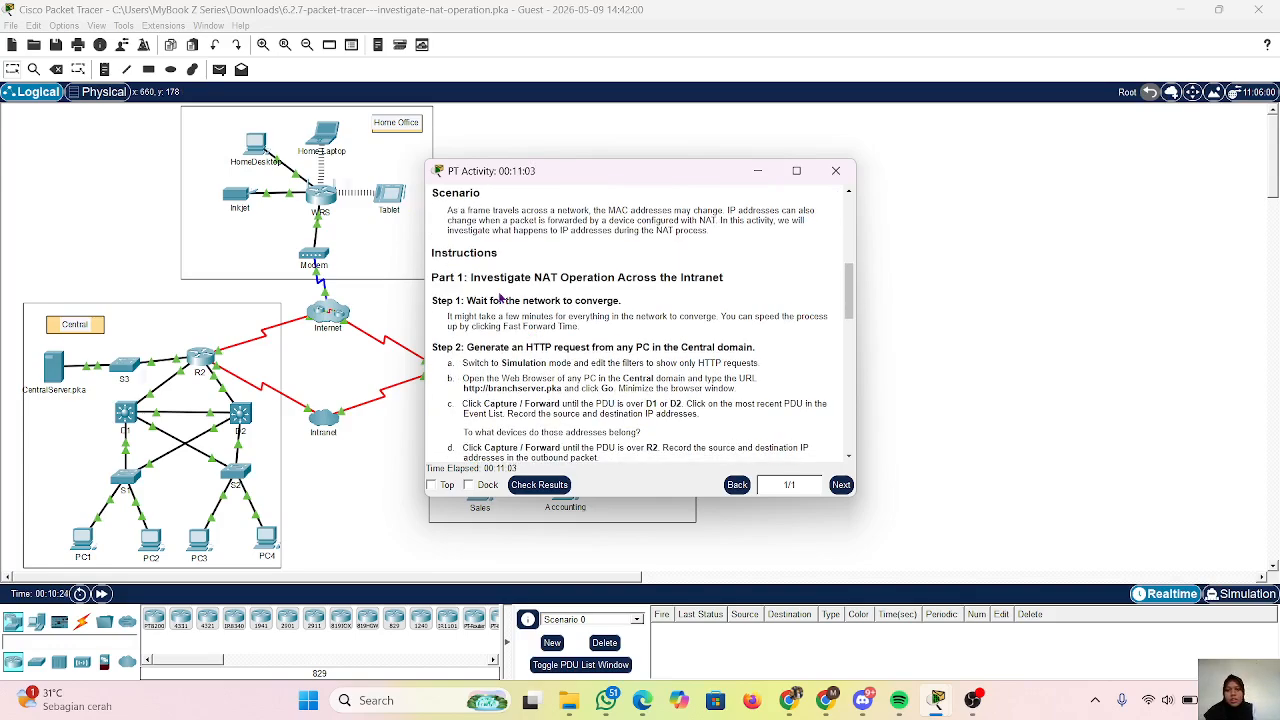
scroll(500, 297, down, 1)
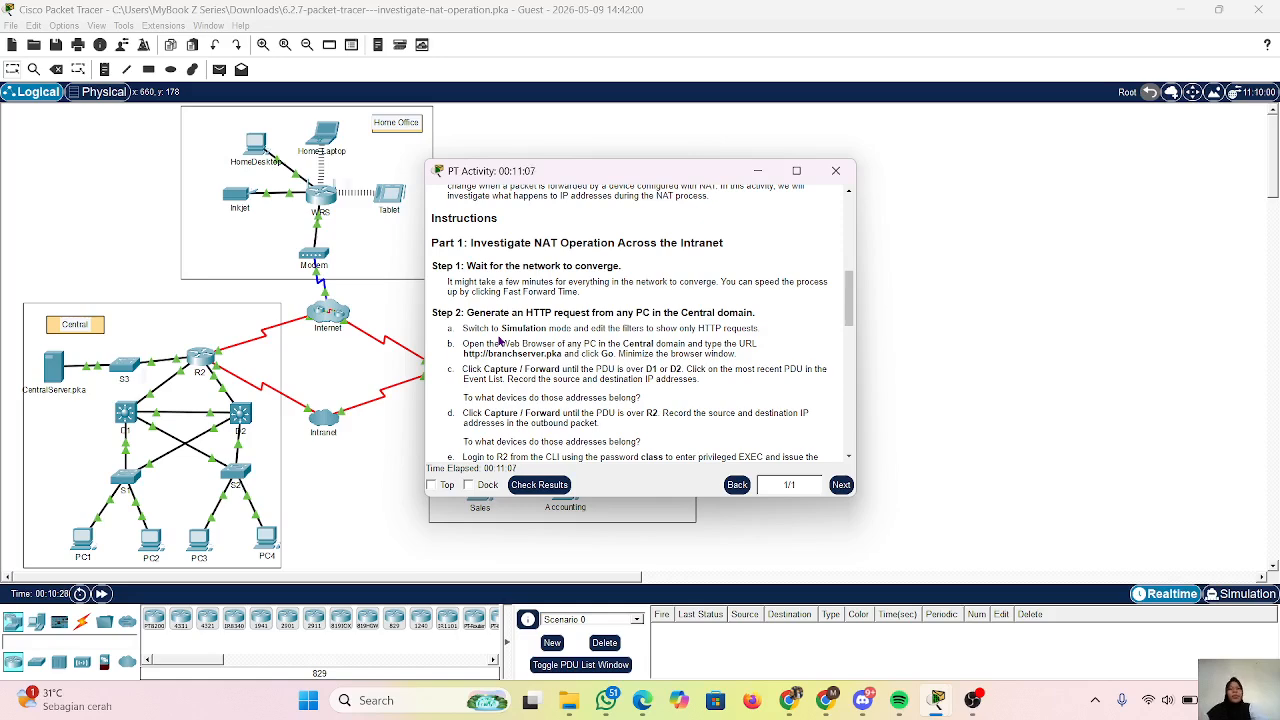
scroll(499, 340, down, 1)
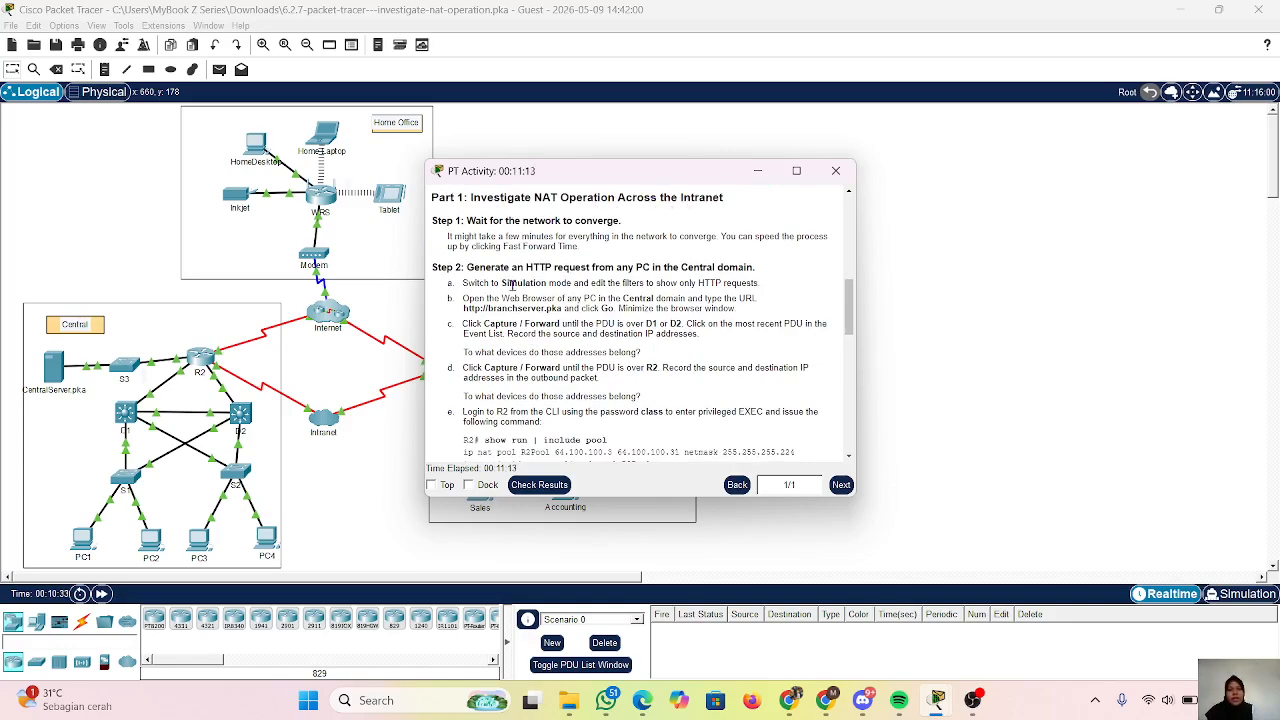
scroll(512, 285, down, 3)
scroll(512, 285, down, 5)
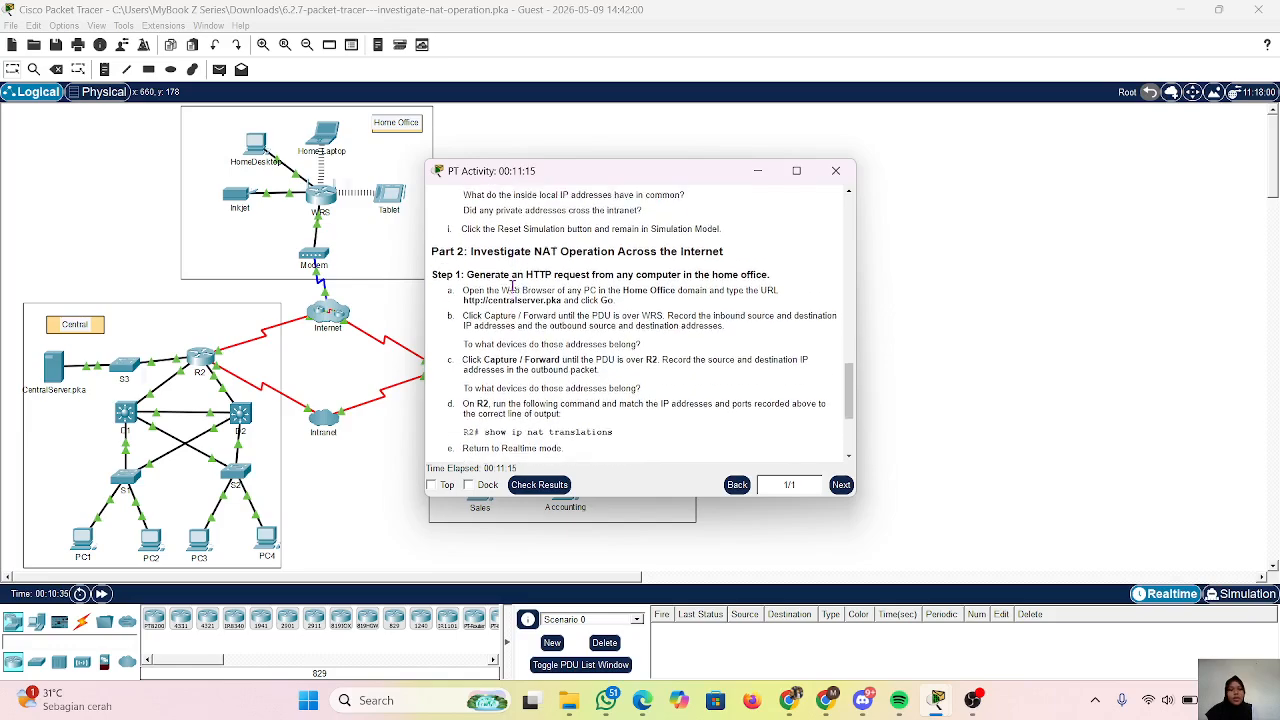
scroll(512, 285, up, 8)
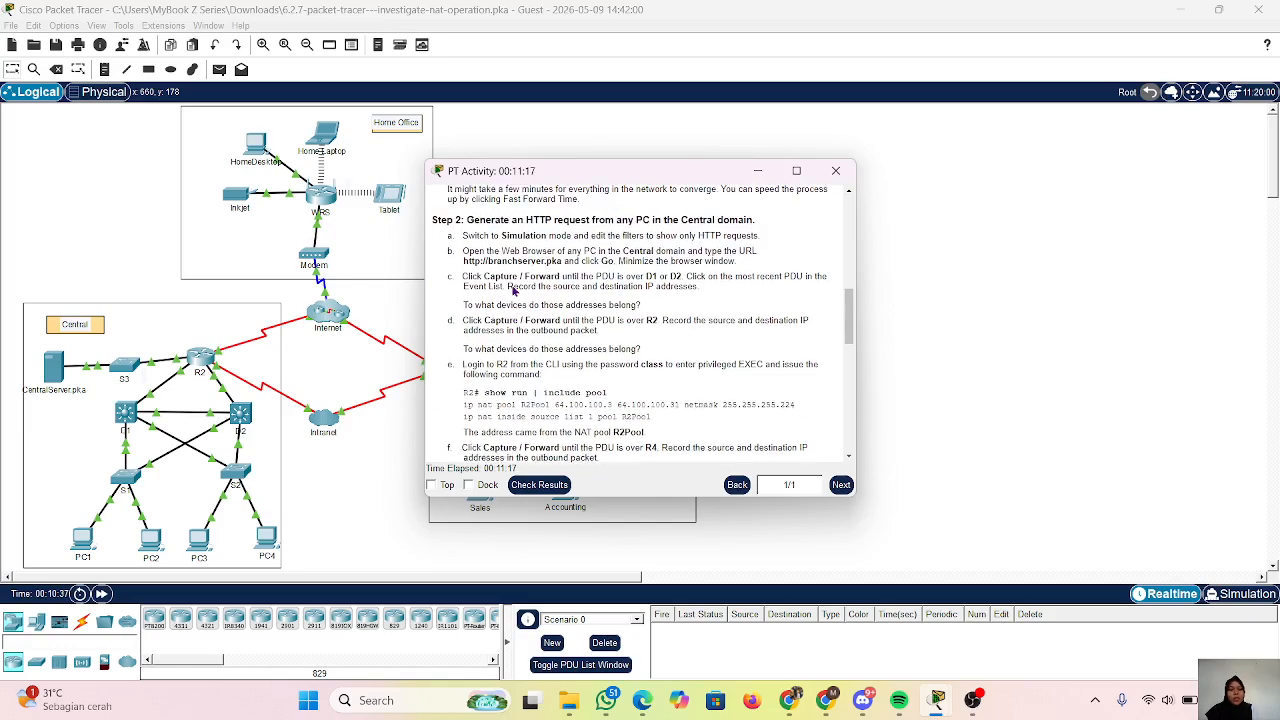
scroll(617, 311, down, 1)
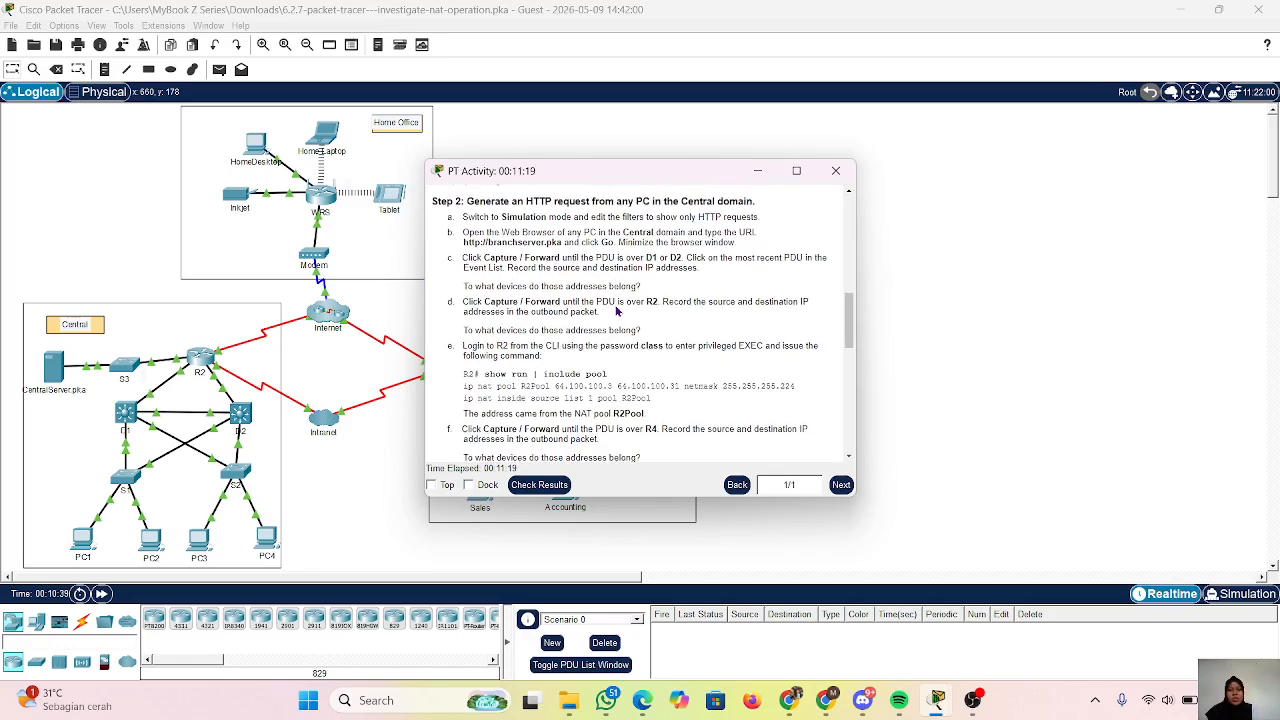
Hide the activity instructions and examine how R2 and R4 connect through the Internet and Intranet clouds.
click(758, 171)
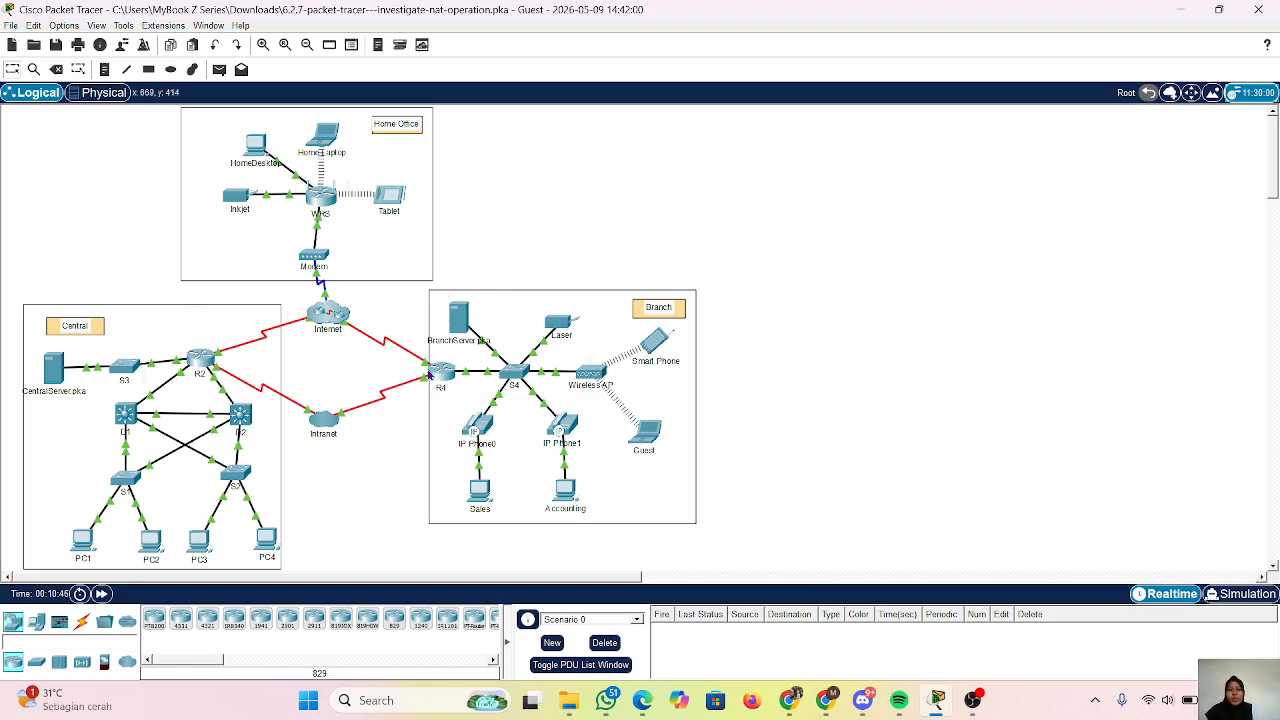
mouse_move(455, 372)
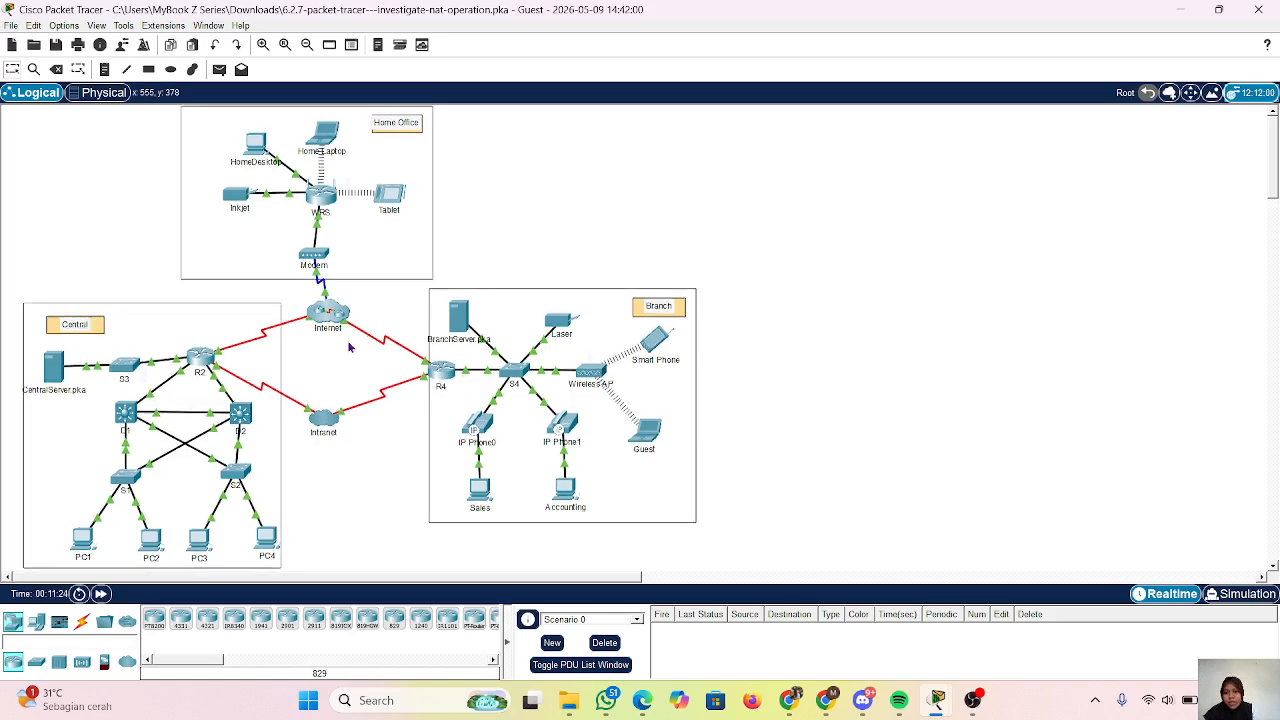
scroll(437, 556, down, 1)
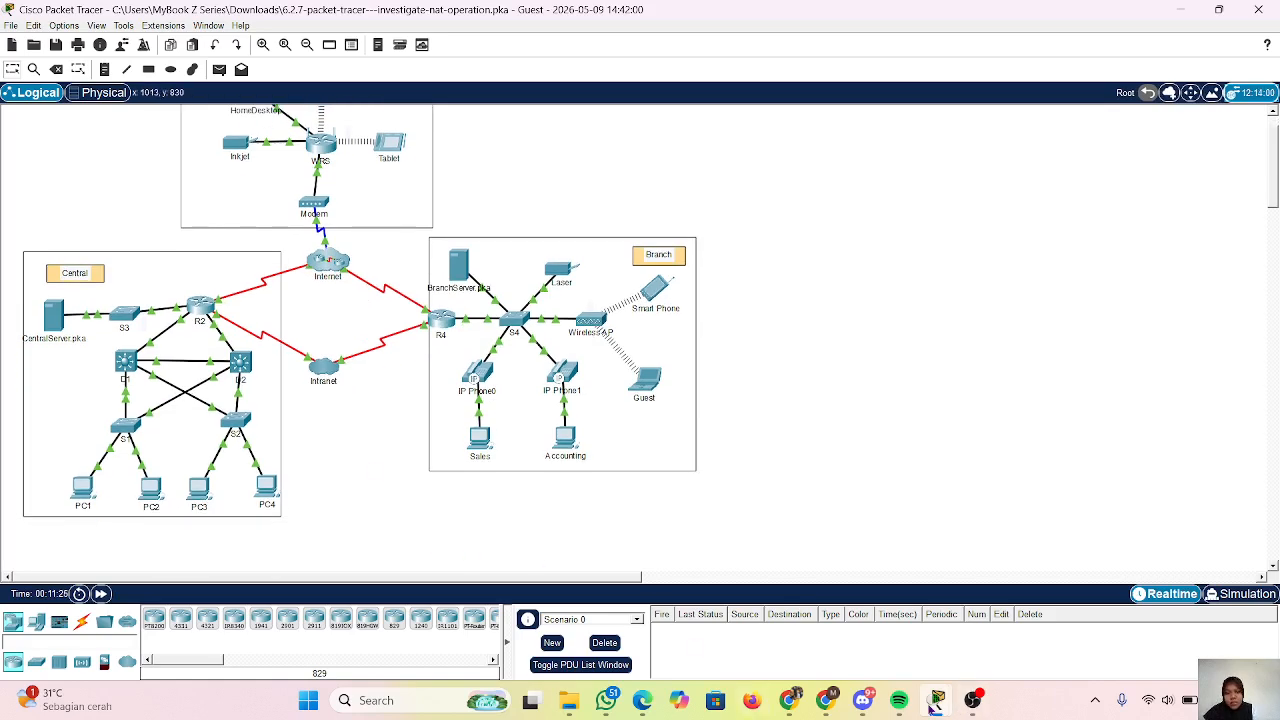
Reopen the activity instructions and review the Addressing Table for the R2, R4 and WRS interfaces.
mouse_move(937, 705)
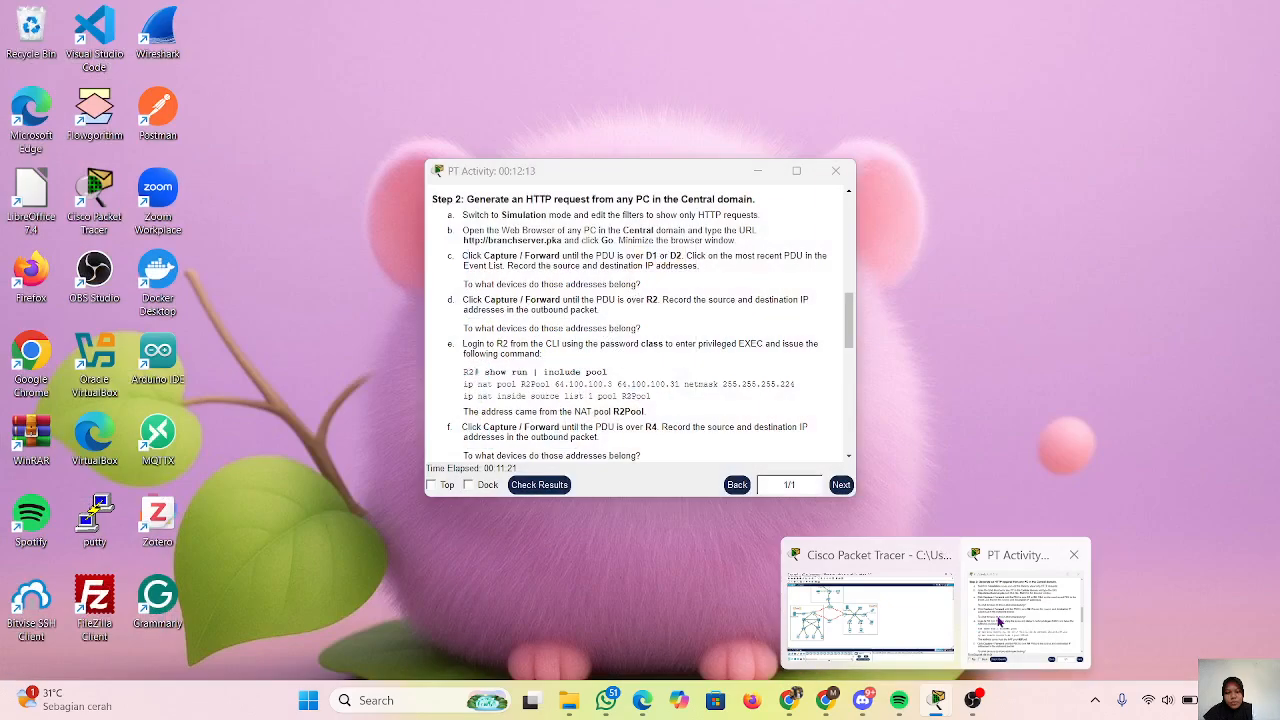
click(998, 622)
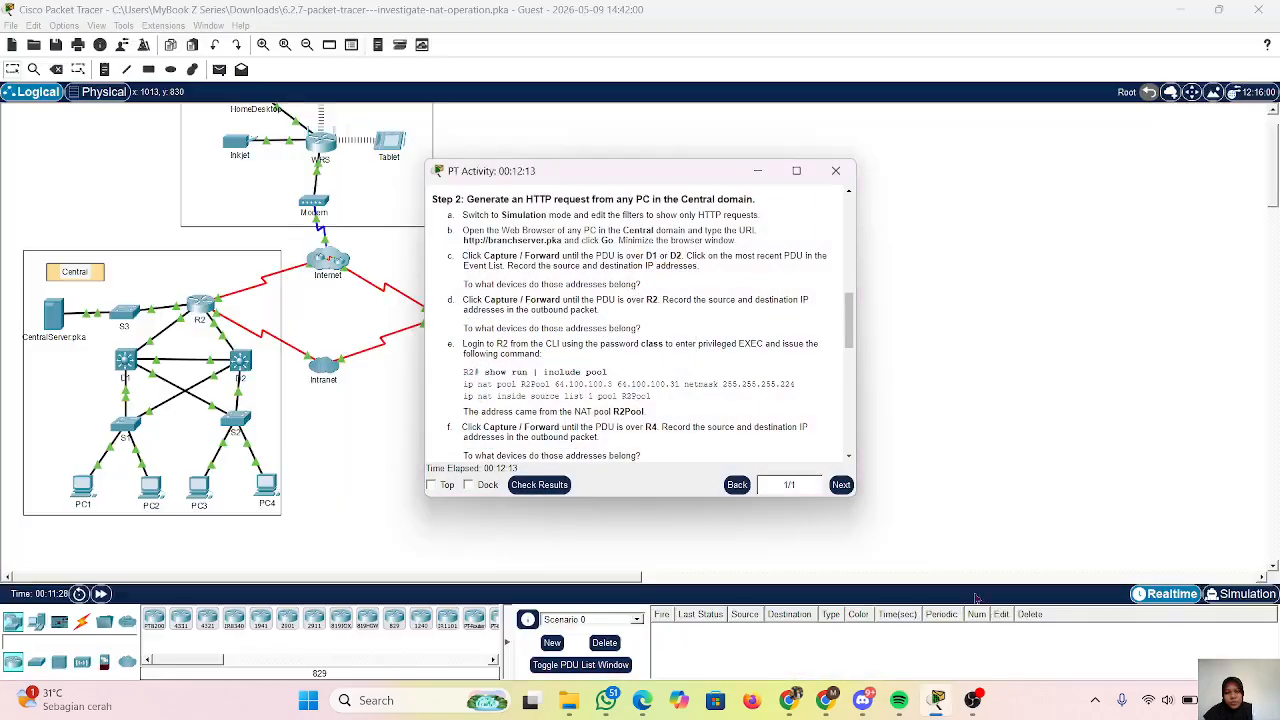
scroll(700, 333, up, 6)
scroll(700, 333, up, 2)
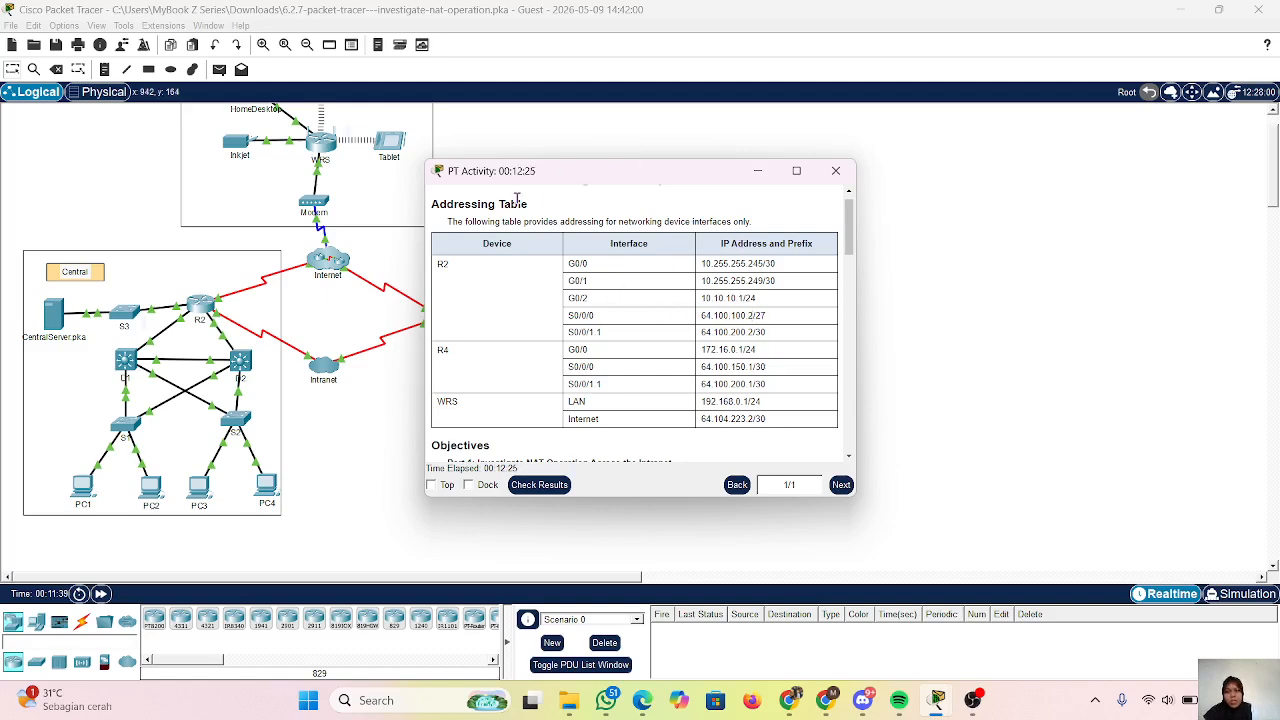
Put the instructions away and examine the Home Office, Central and Branch networks and their devices in the topology.
click(757, 171)
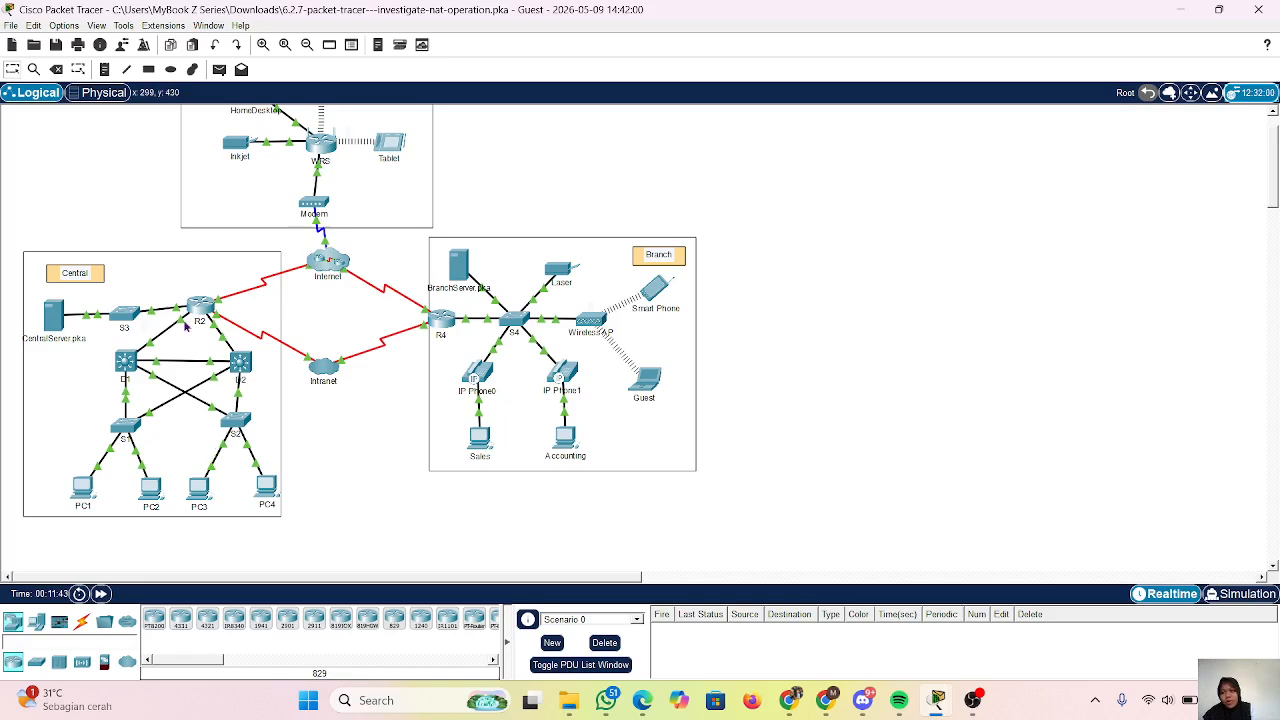
scroll(372, 348, up, 2)
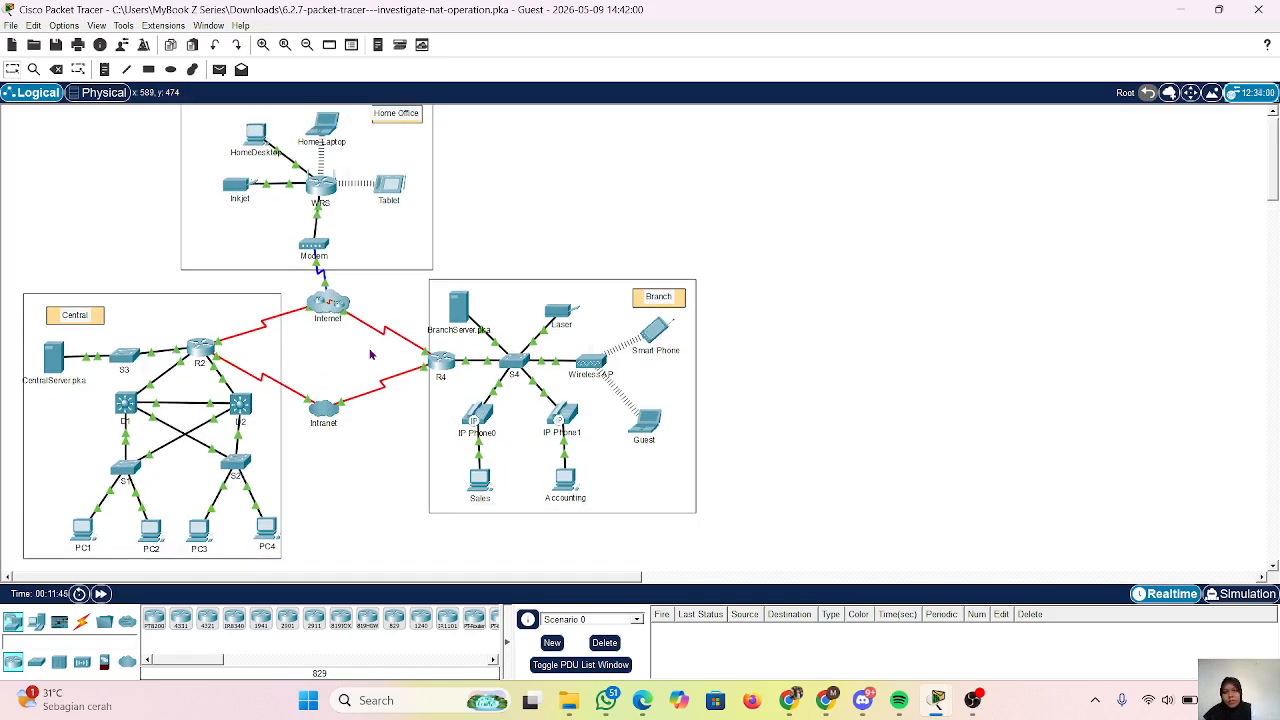
scroll(450, 415, down, 1)
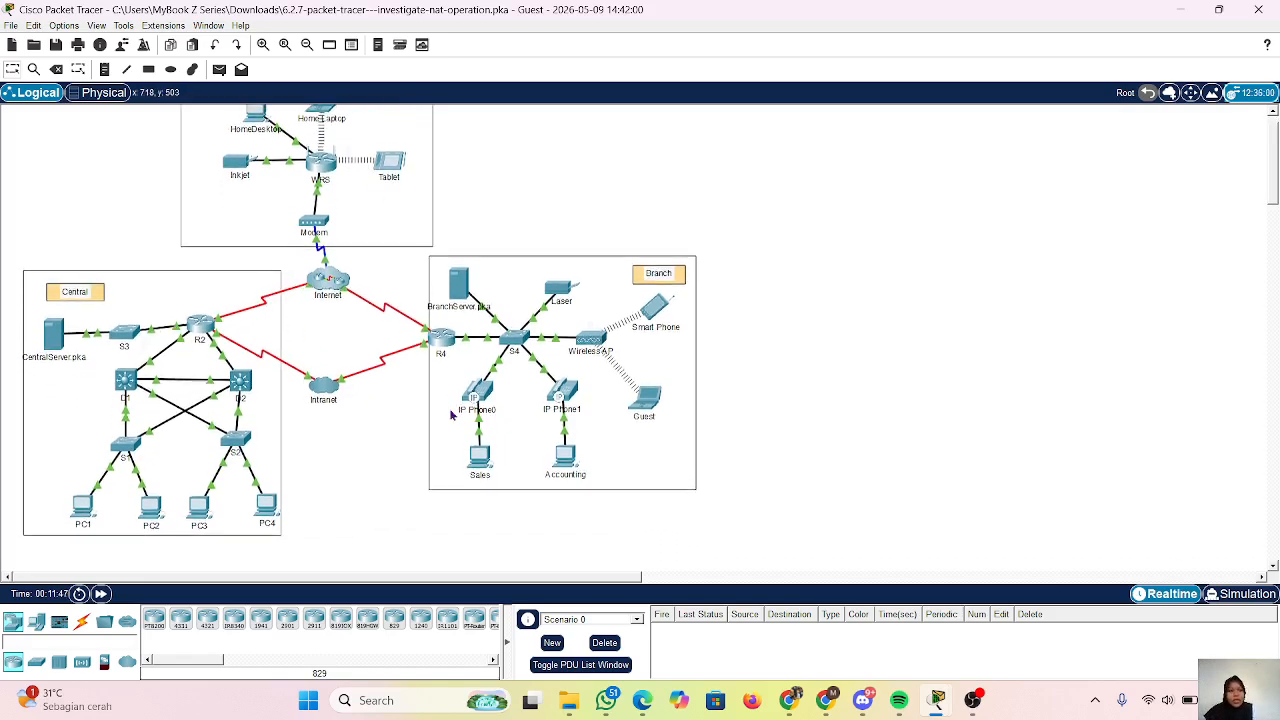
scroll(451, 415, down, 1)
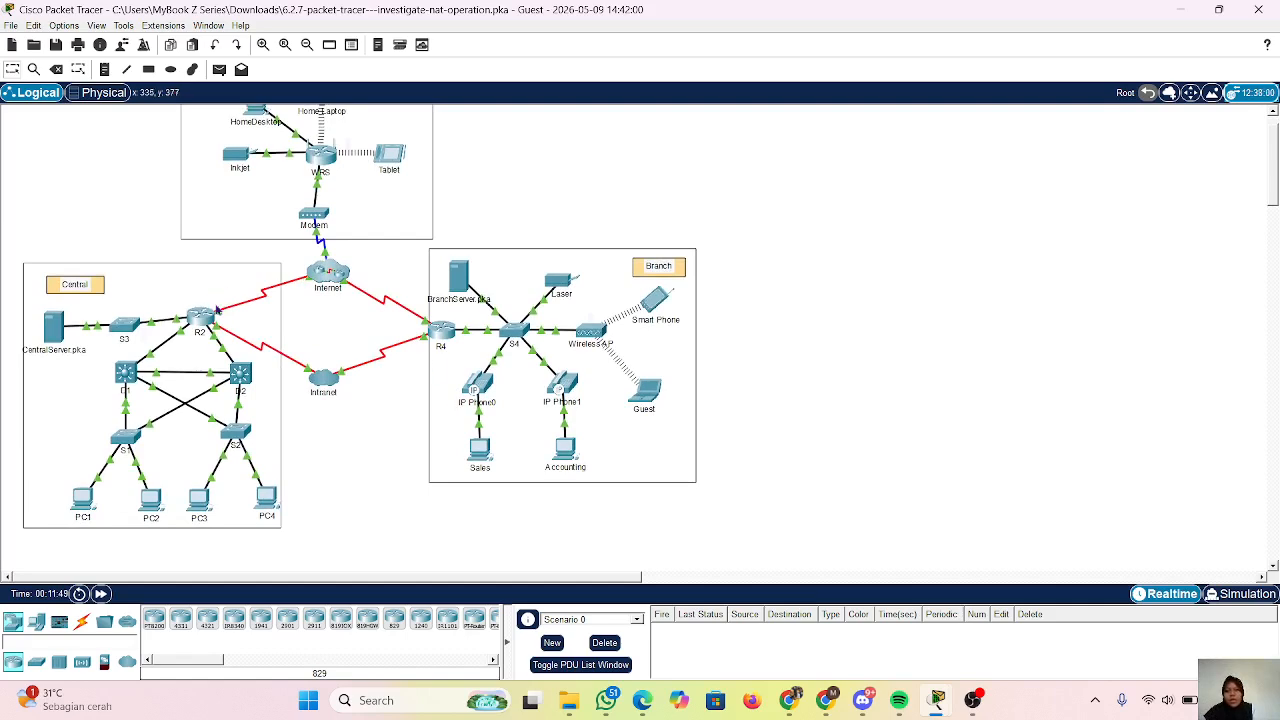
scroll(271, 280, up, 2)
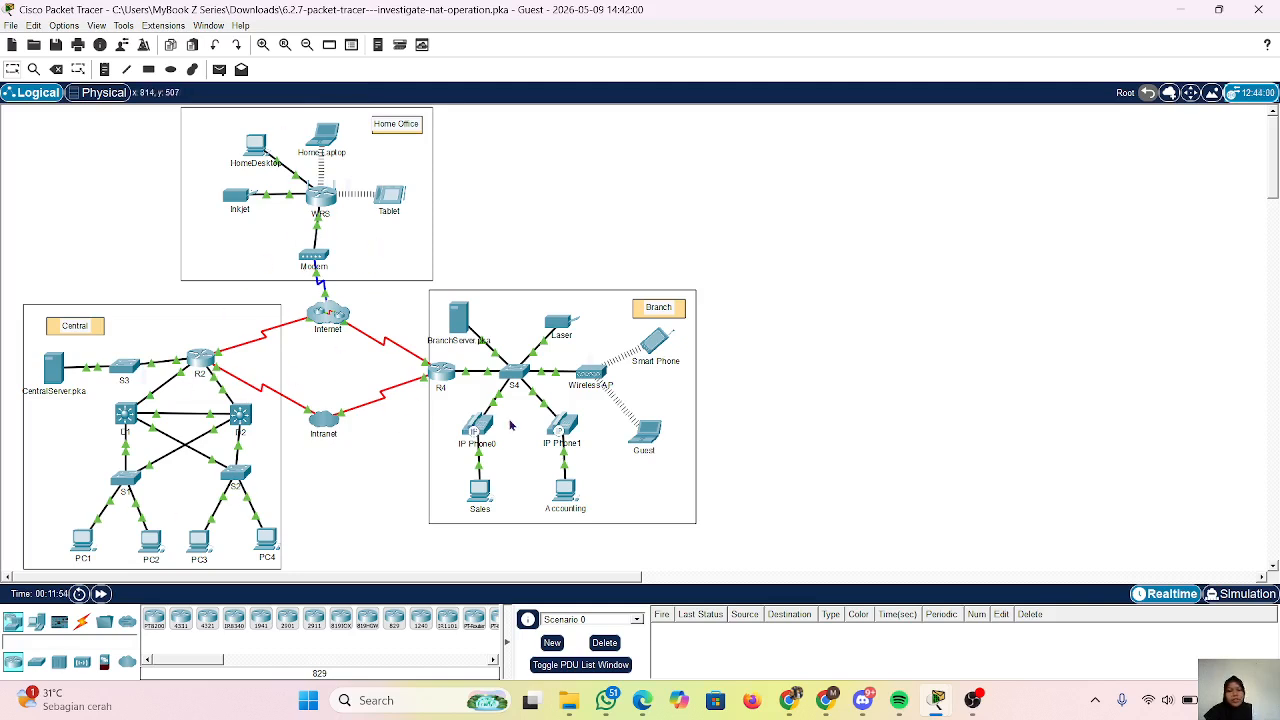
scroll(490, 418, down, 3)
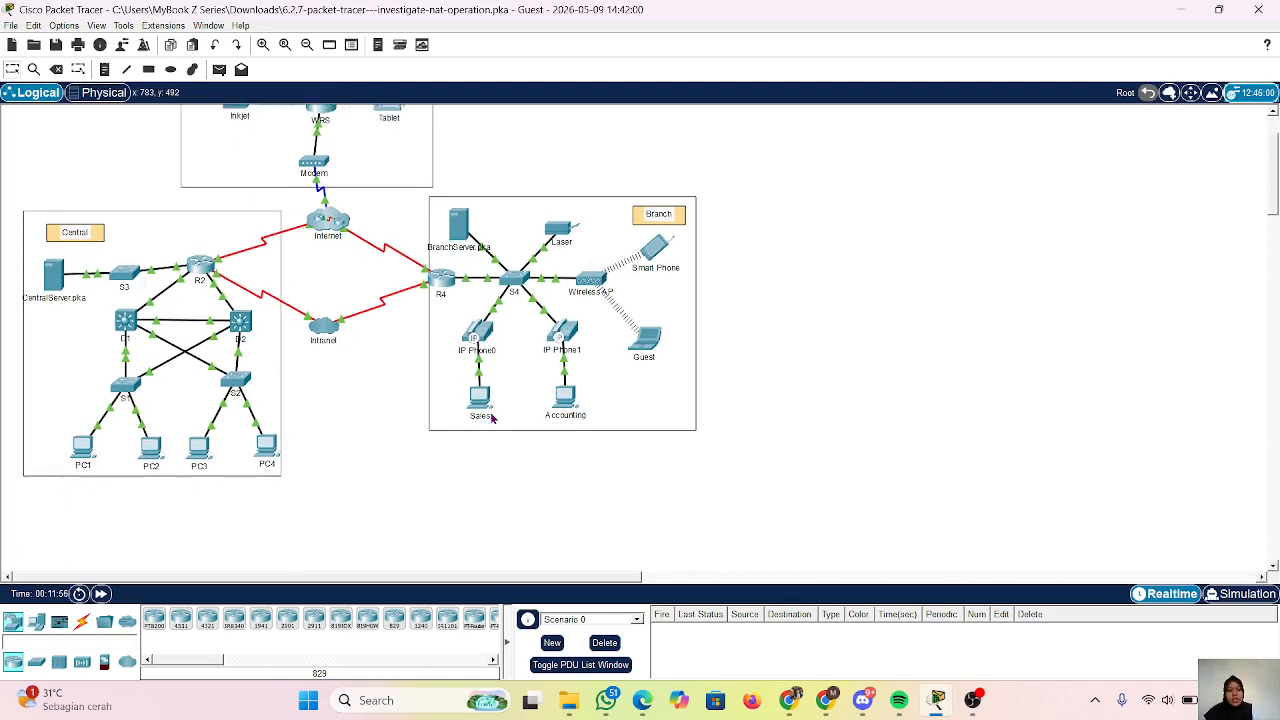
scroll(472, 280, up, 1)
scroll(470, 268, up, 1)
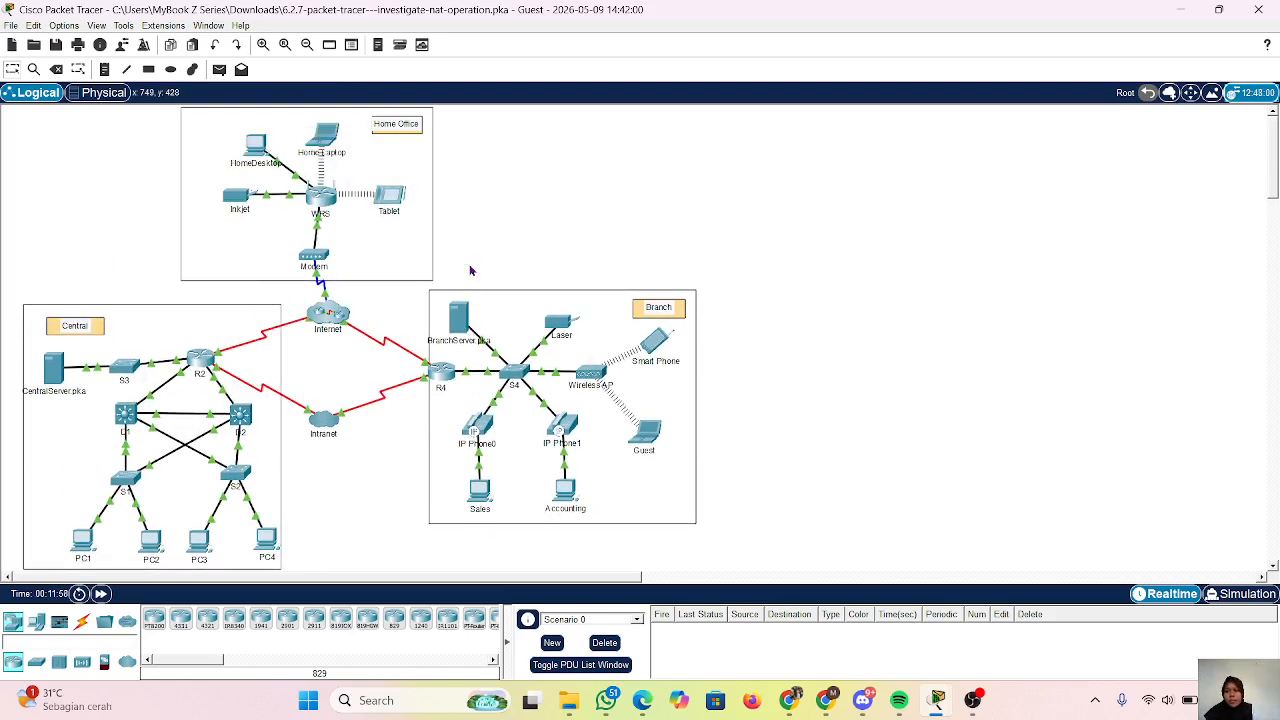
scroll(488, 356, down, 2)
scroll(490, 353, up, 2)
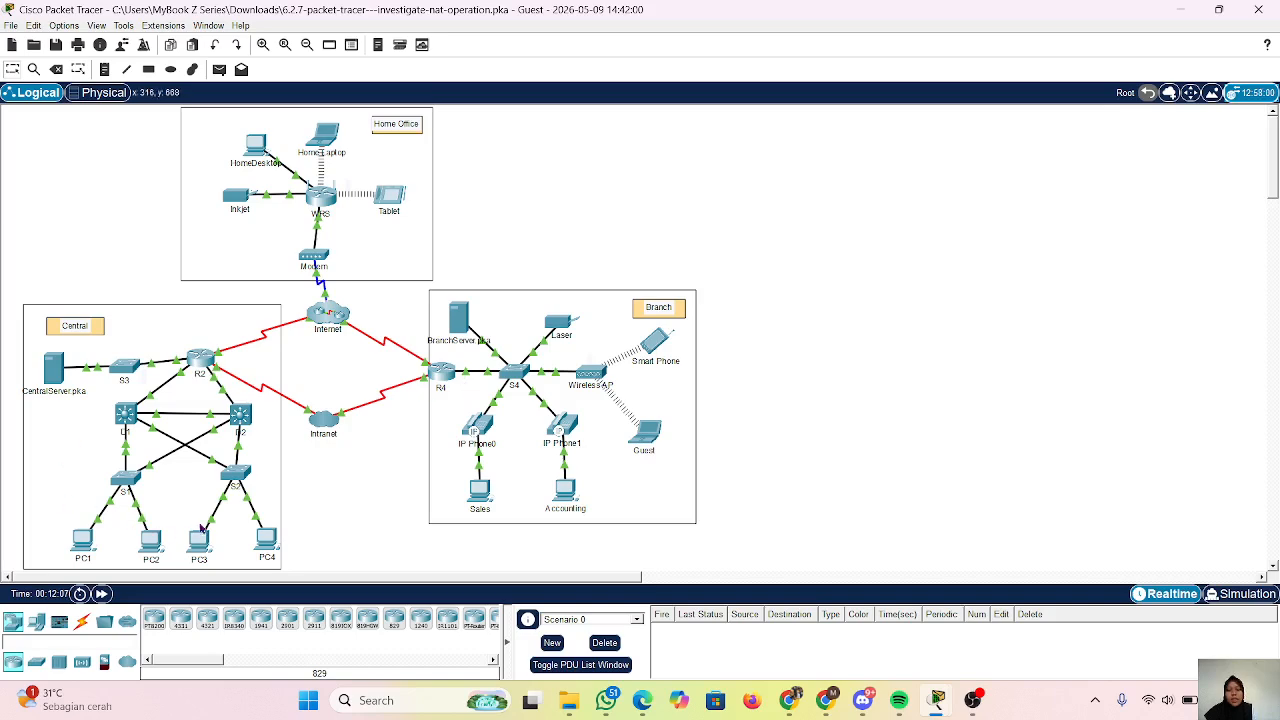
drag(349, 497, 312, 471)
scroll(389, 394, down, 3)
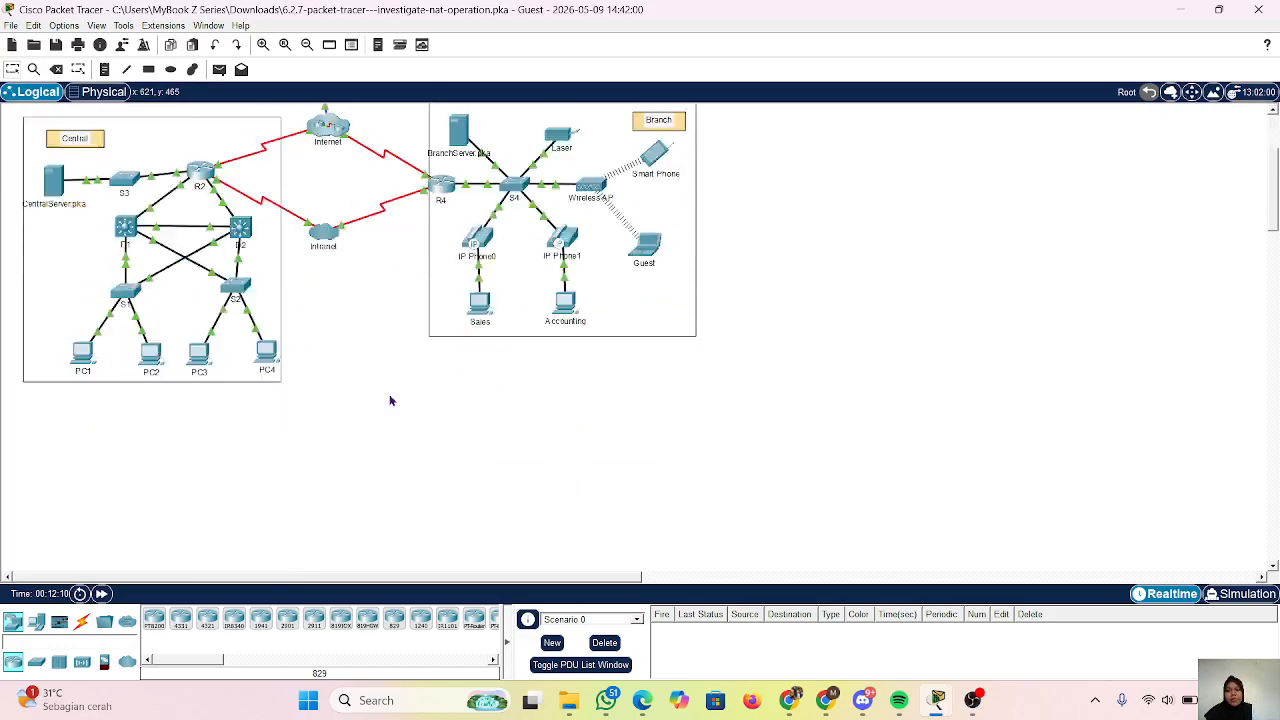
scroll(389, 394, up, 3)
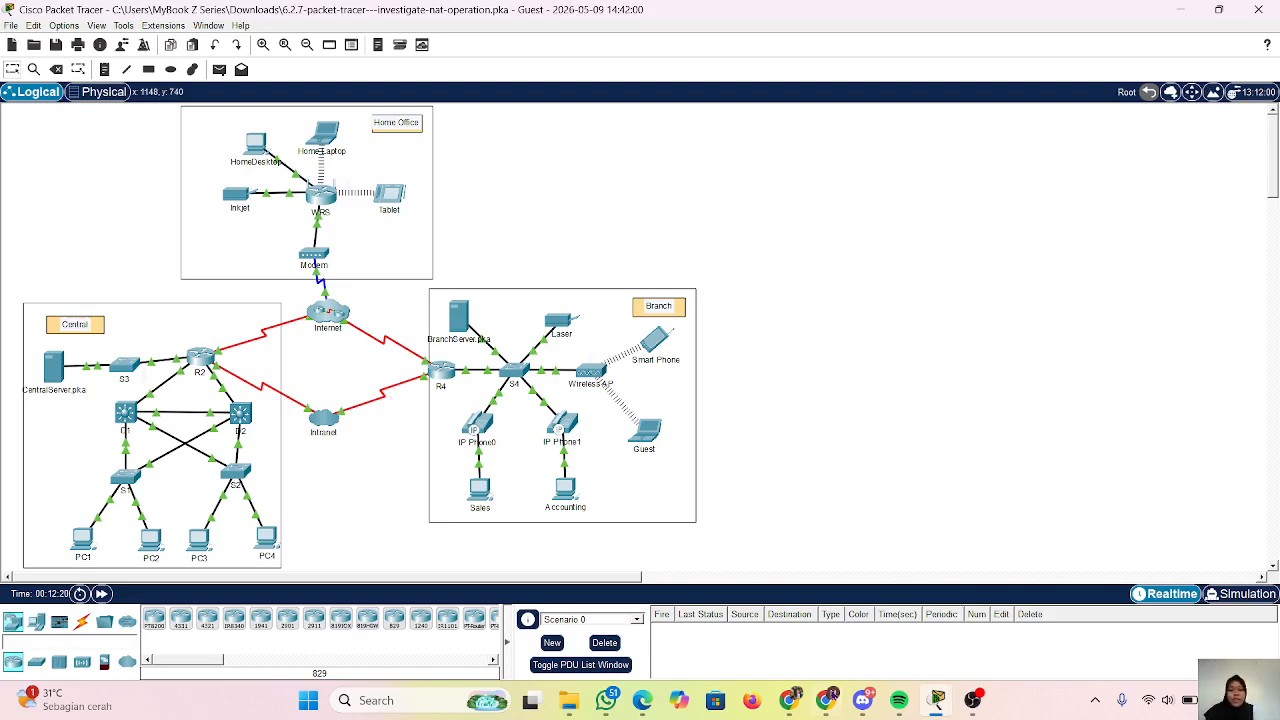
Bring back the activity instructions and read the Part 1 steps for generating an HTTP request from a Central PC.
mouse_move(938, 697)
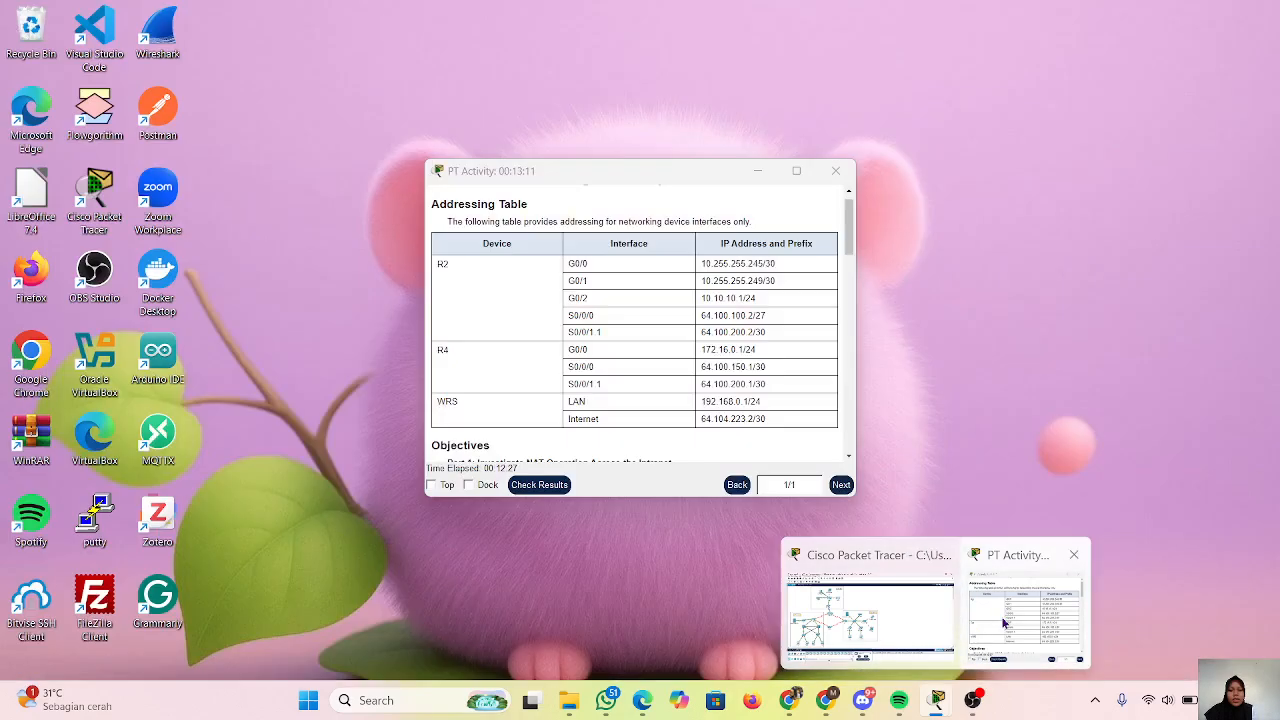
click(1002, 617)
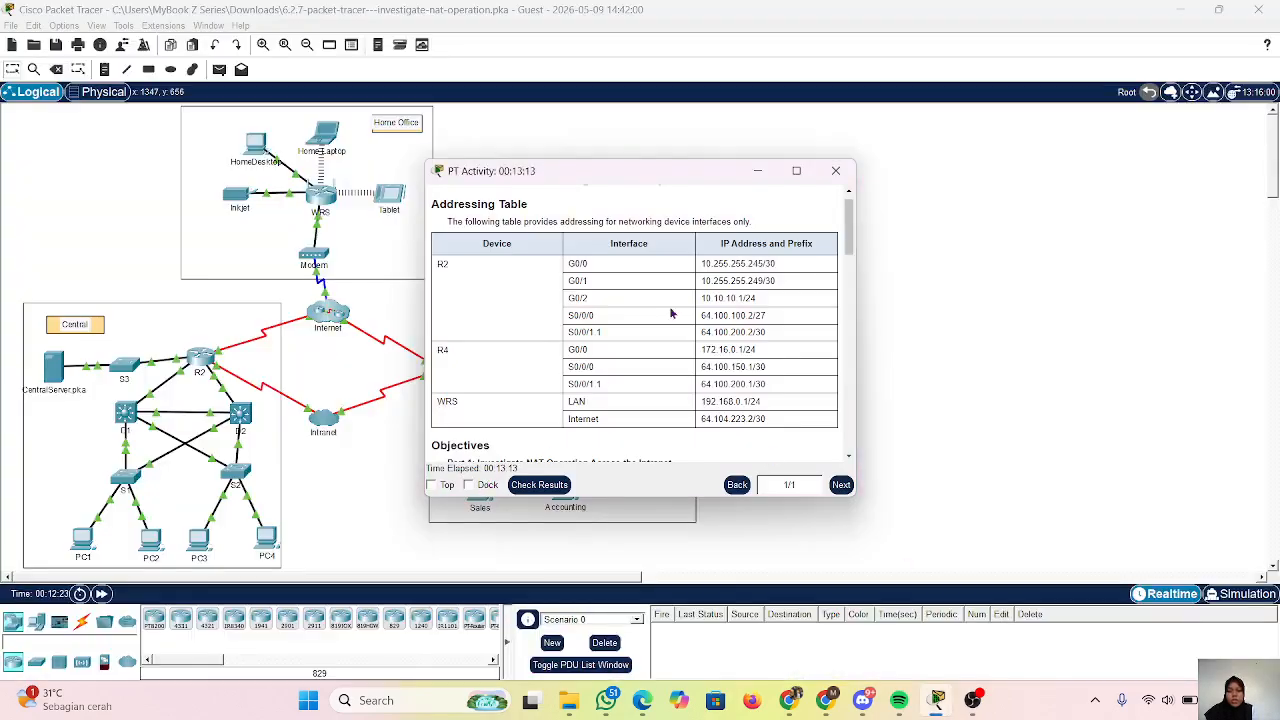
scroll(671, 314, down, 8)
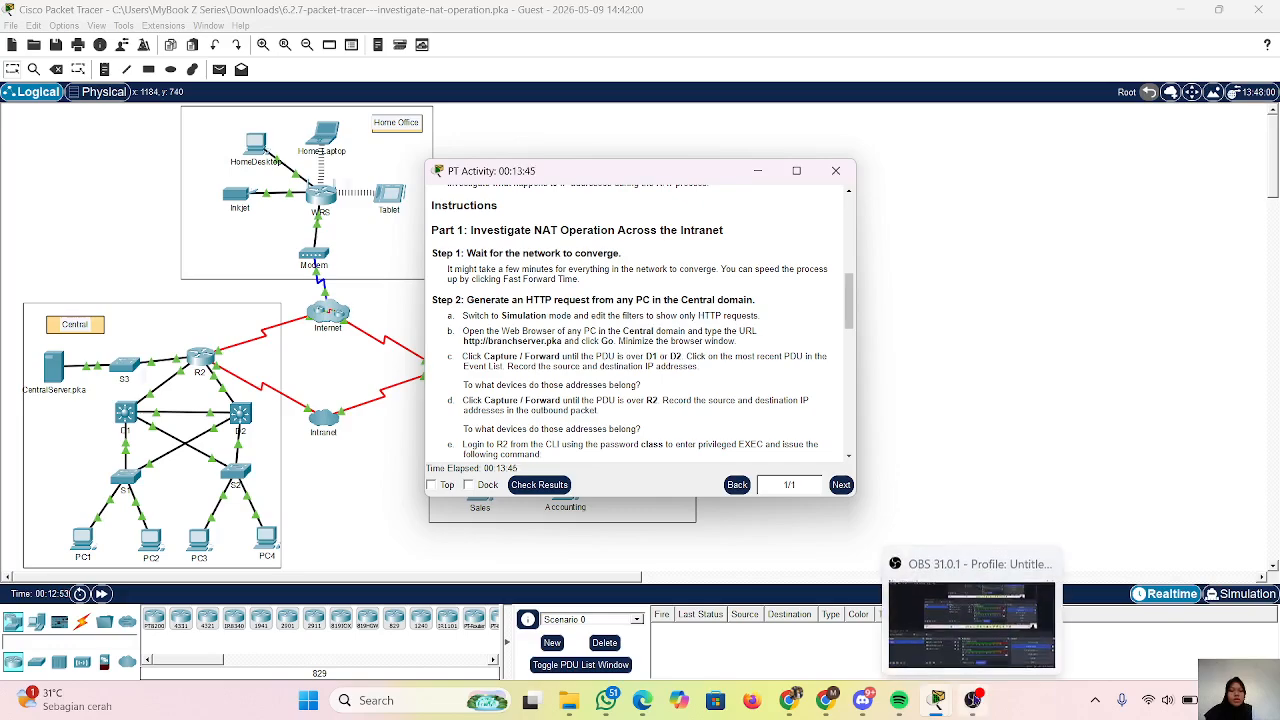
click(975, 701)
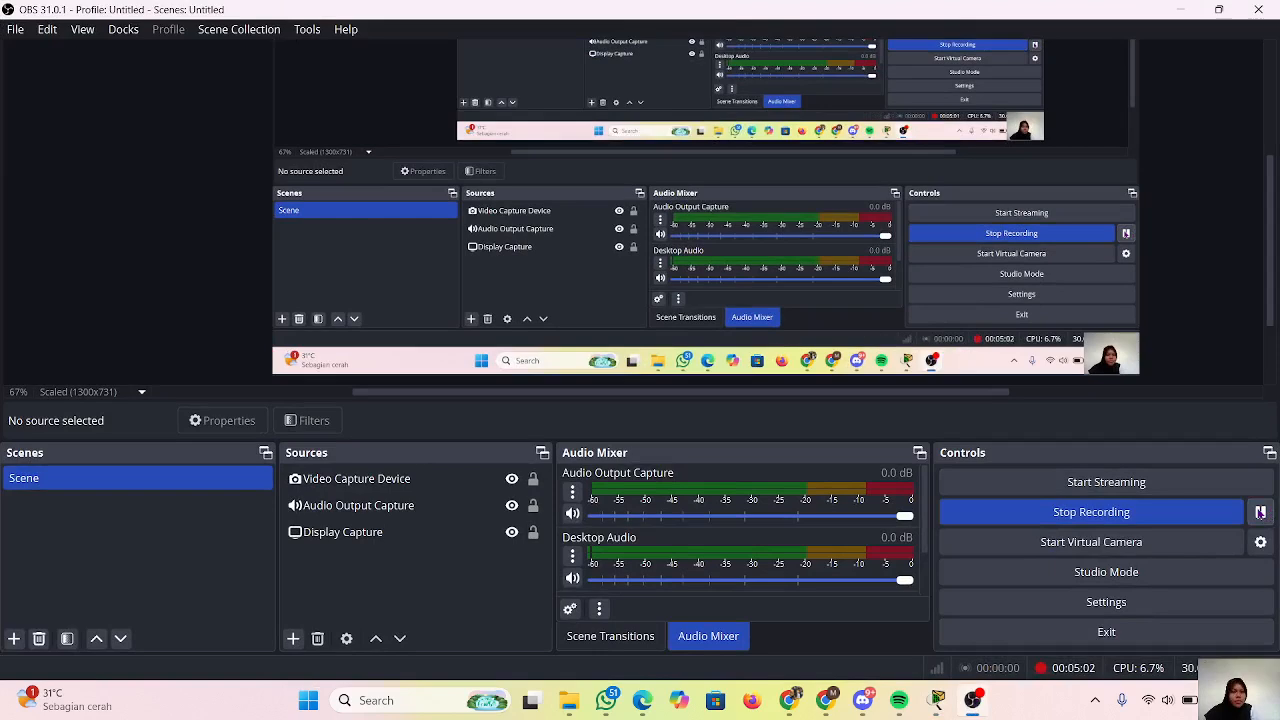
click(1185, 9)
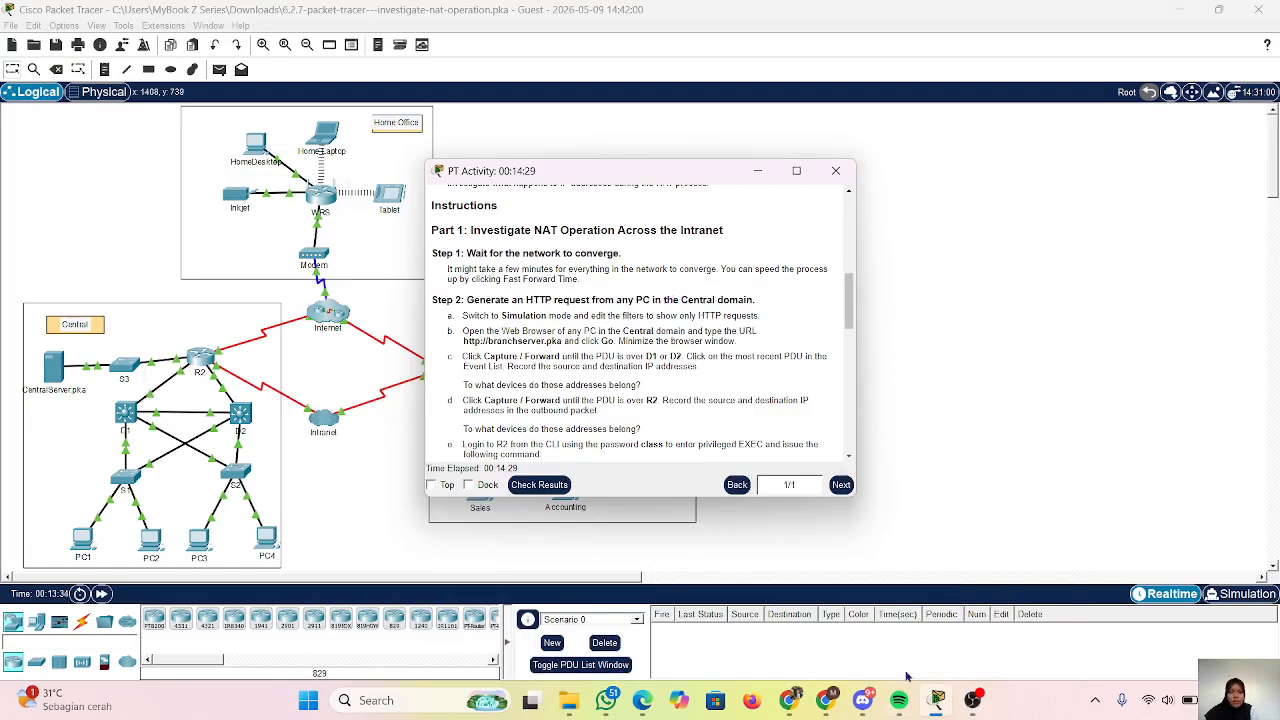
mouse_move(970, 706)
click(995, 590)
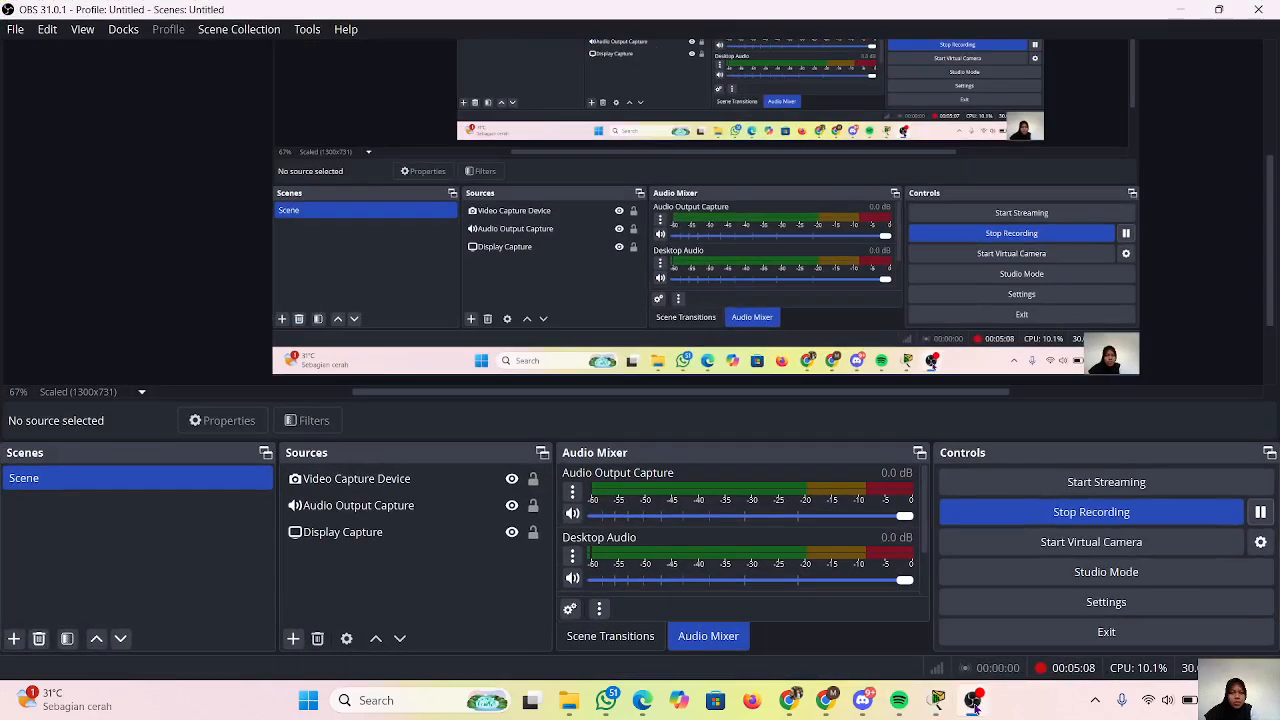
click(1185, 9)
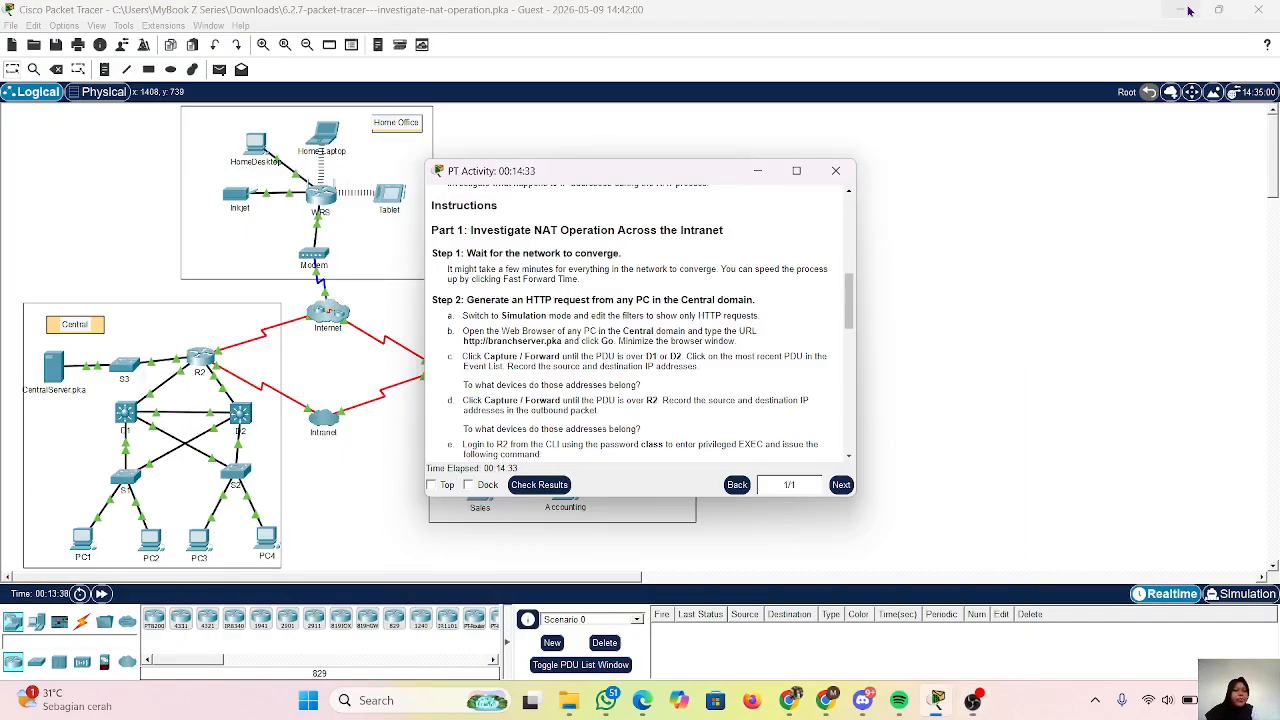
Fast-forward the network time, and bring back the activity instructions, set to stay on top, at the Part 1 steps.
click(101, 594)
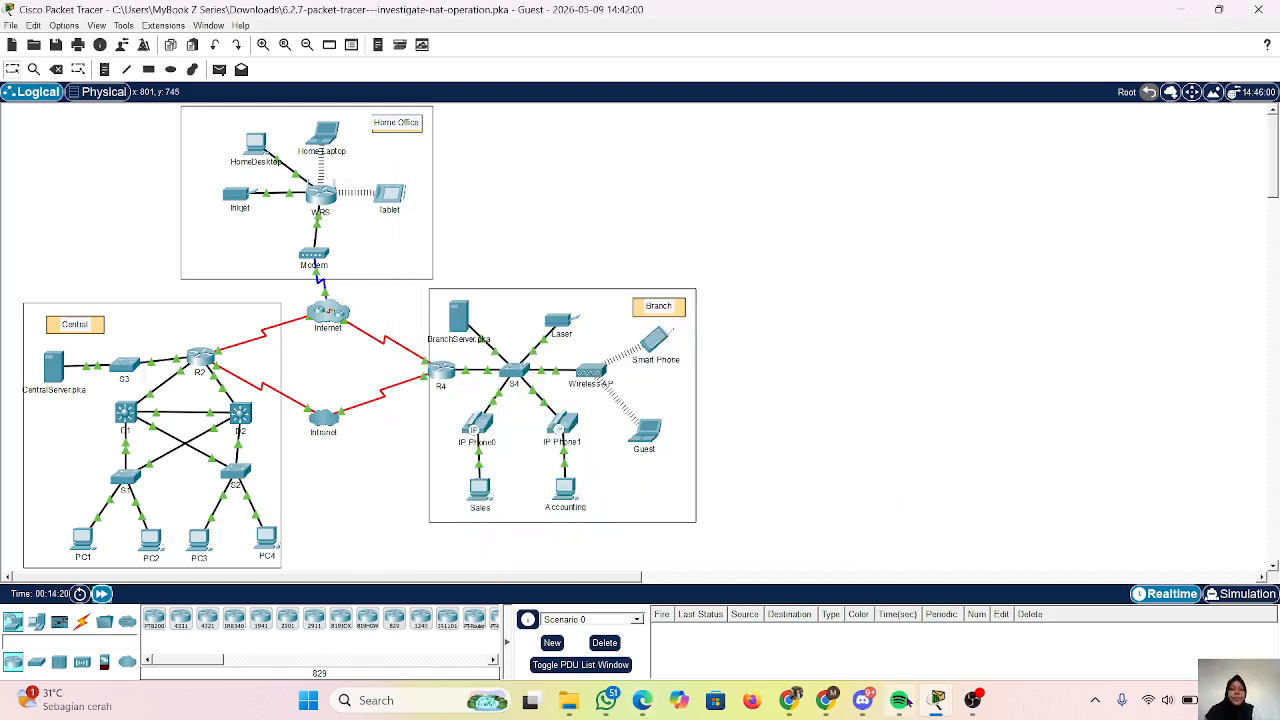
mouse_move(937, 700)
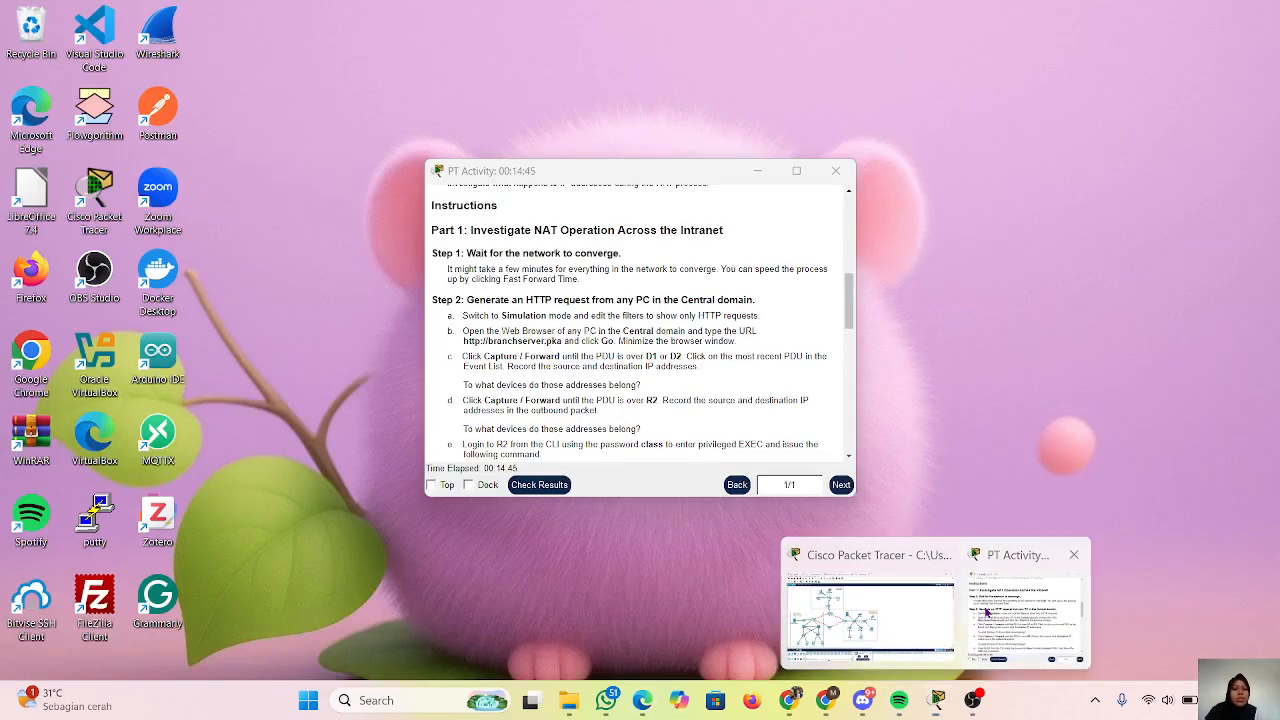
click(1026, 606)
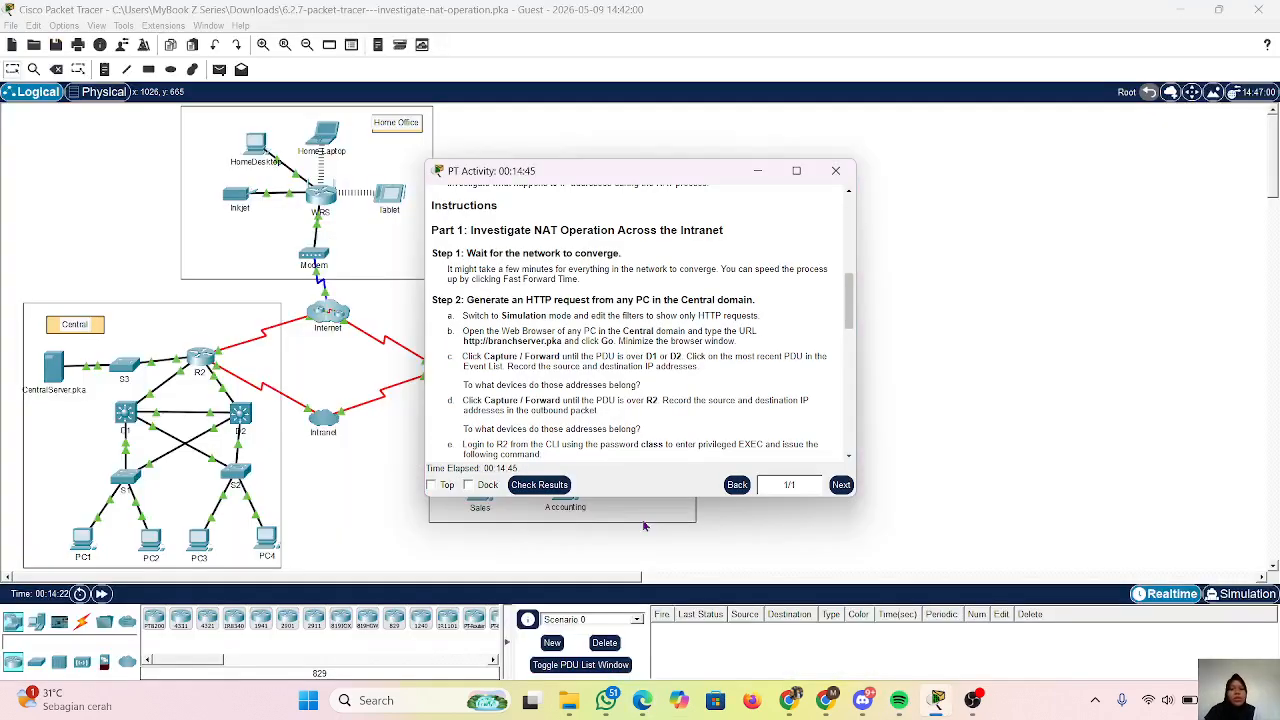
click(432, 485)
scroll(672, 312, down, 1)
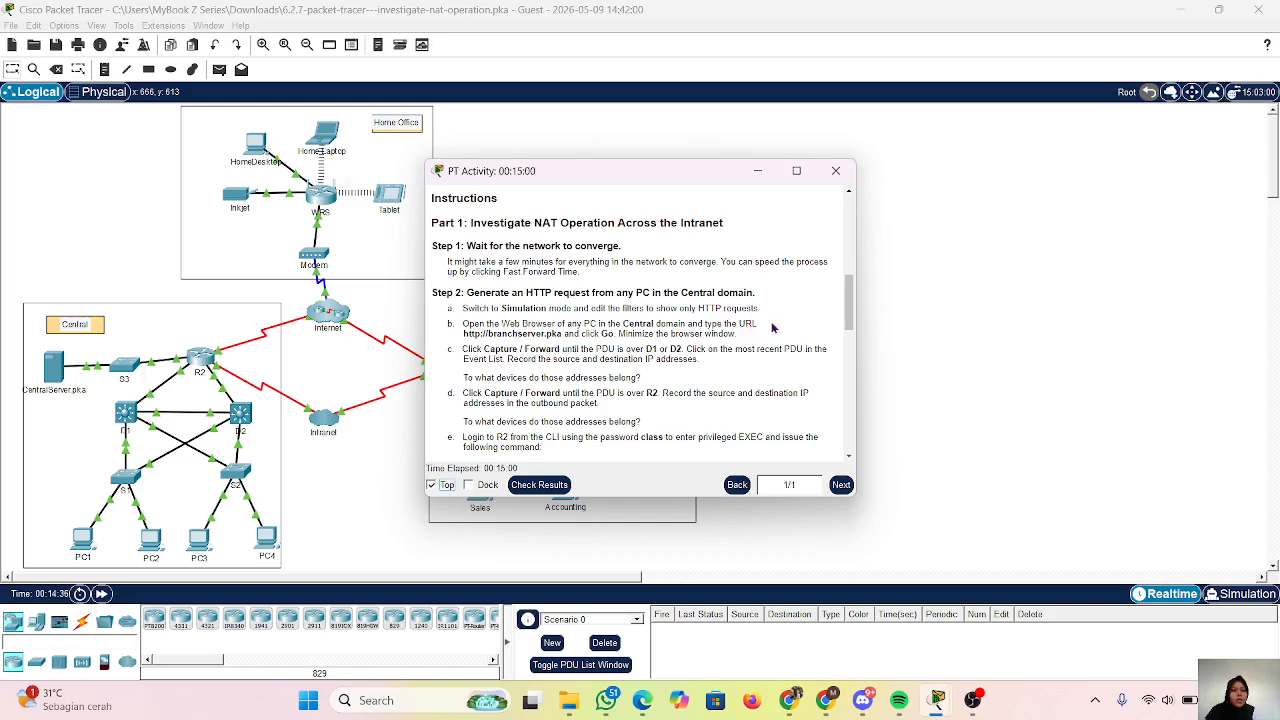
Put the instructions away, switch to Simulation mode, and check the IPv4, IPv6 and Misc event filters for the HTTP-only selection.
click(766, 175)
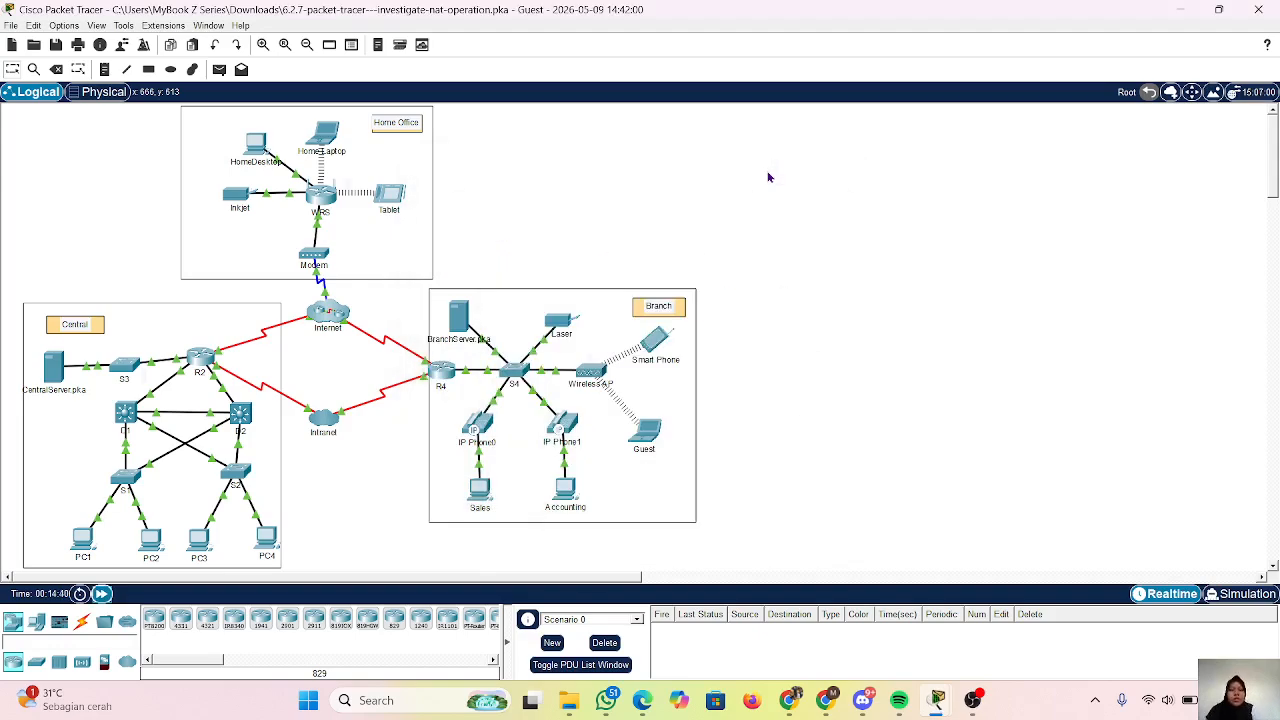
click(1242, 595)
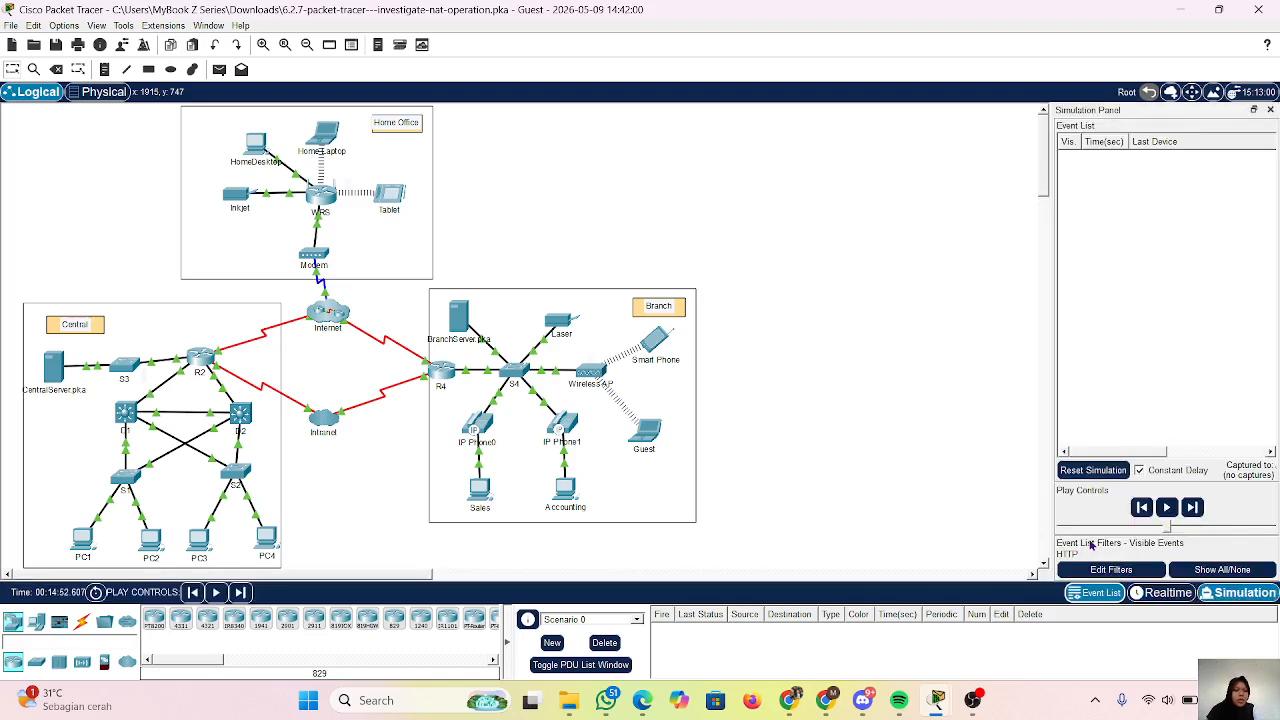
click(1105, 570)
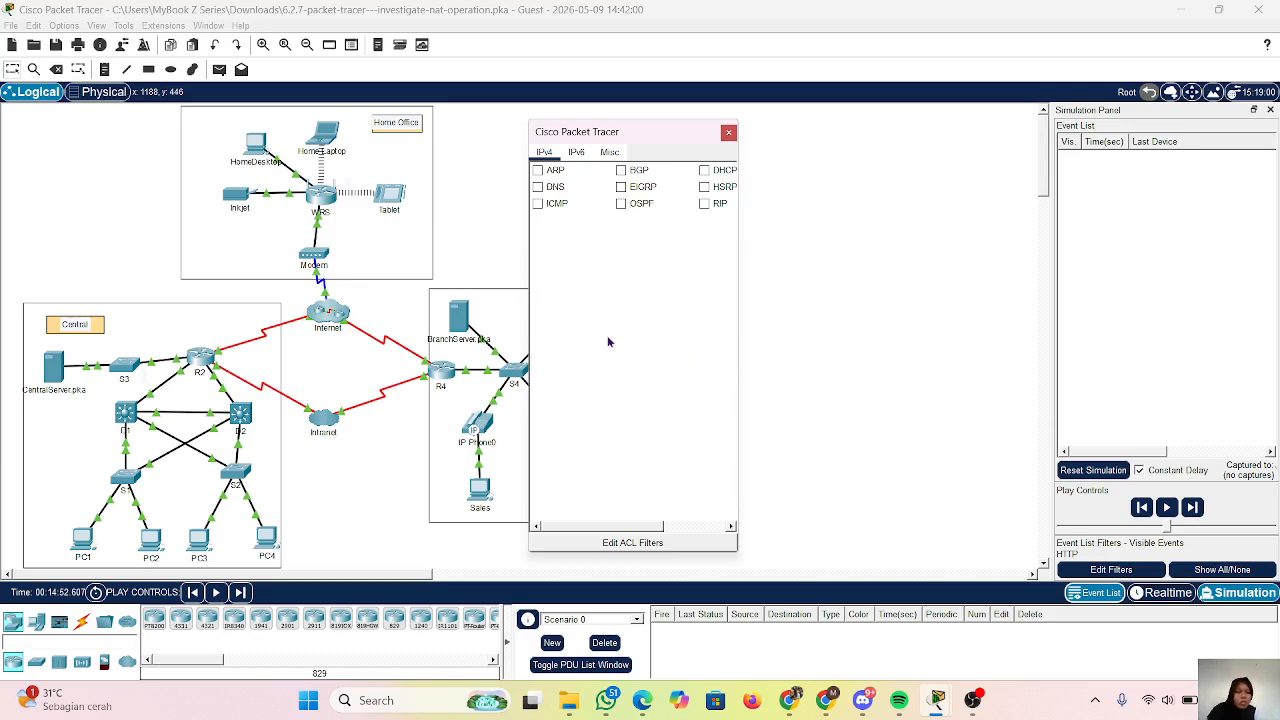
click(578, 158)
click(548, 159)
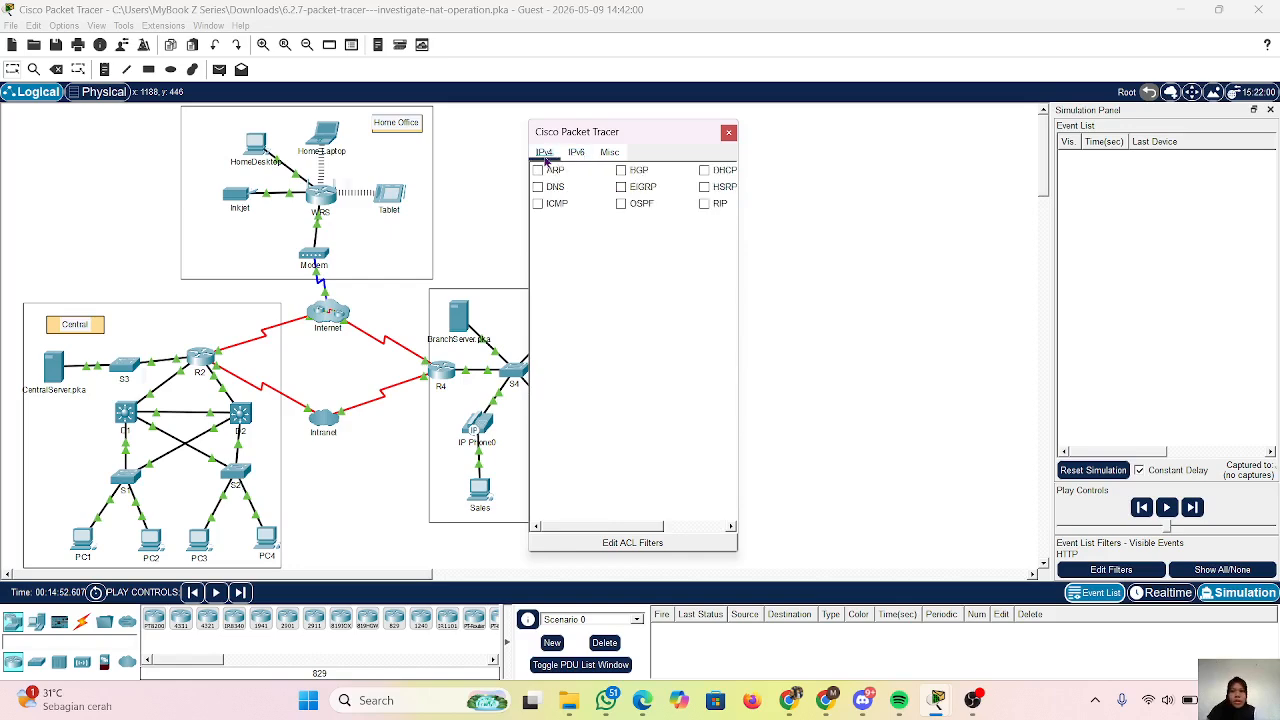
click(610, 153)
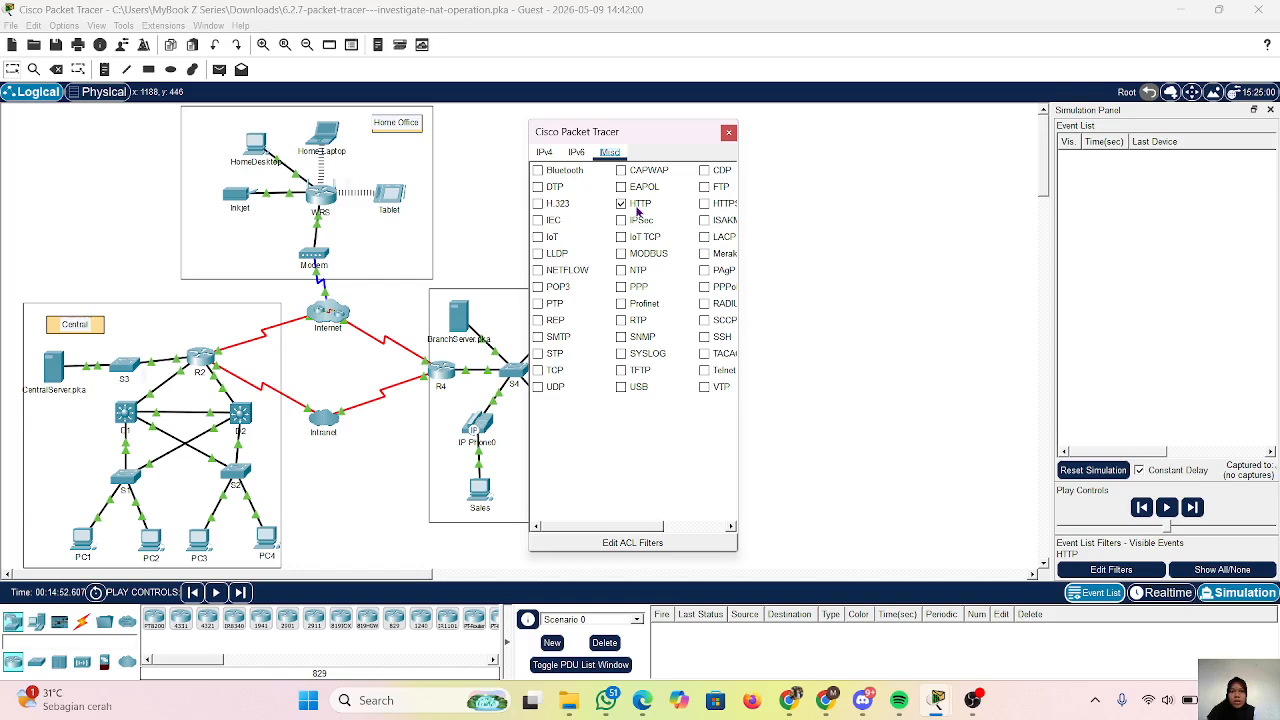
Inspect the ACL filters, recheck the IPv6 and IPv4 event filters, and close the filter settings.
click(648, 542)
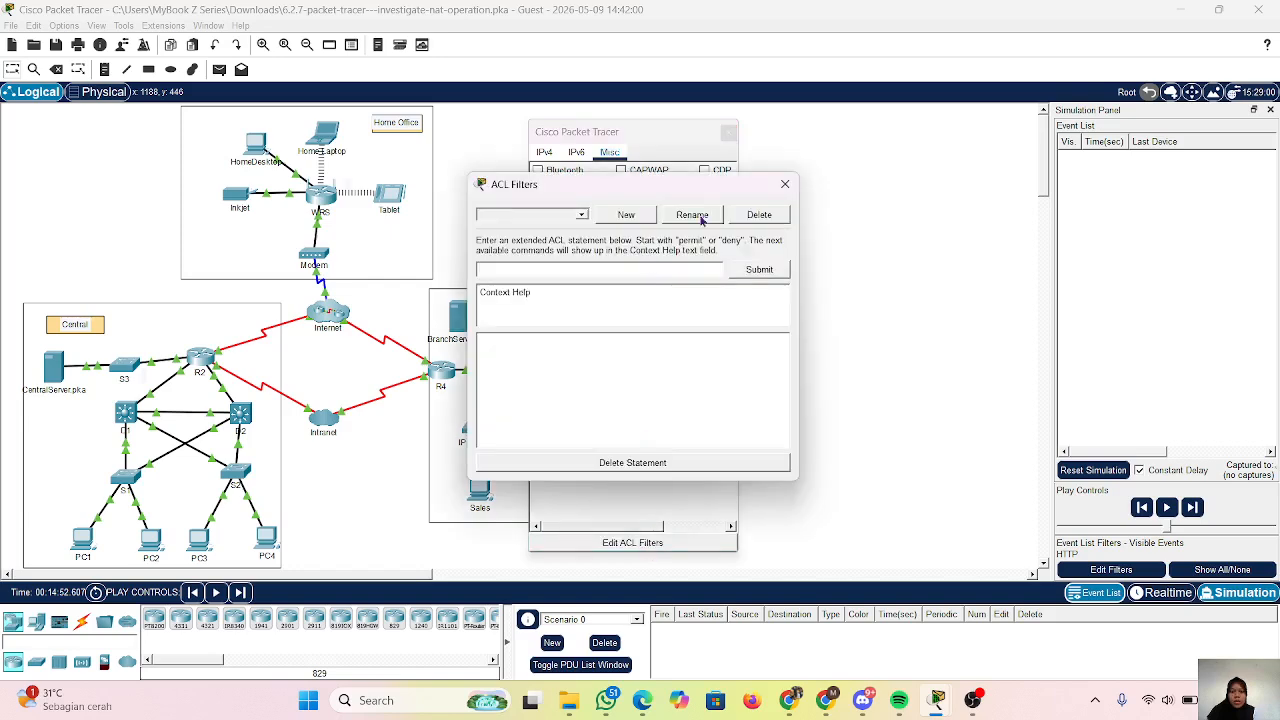
click(785, 184)
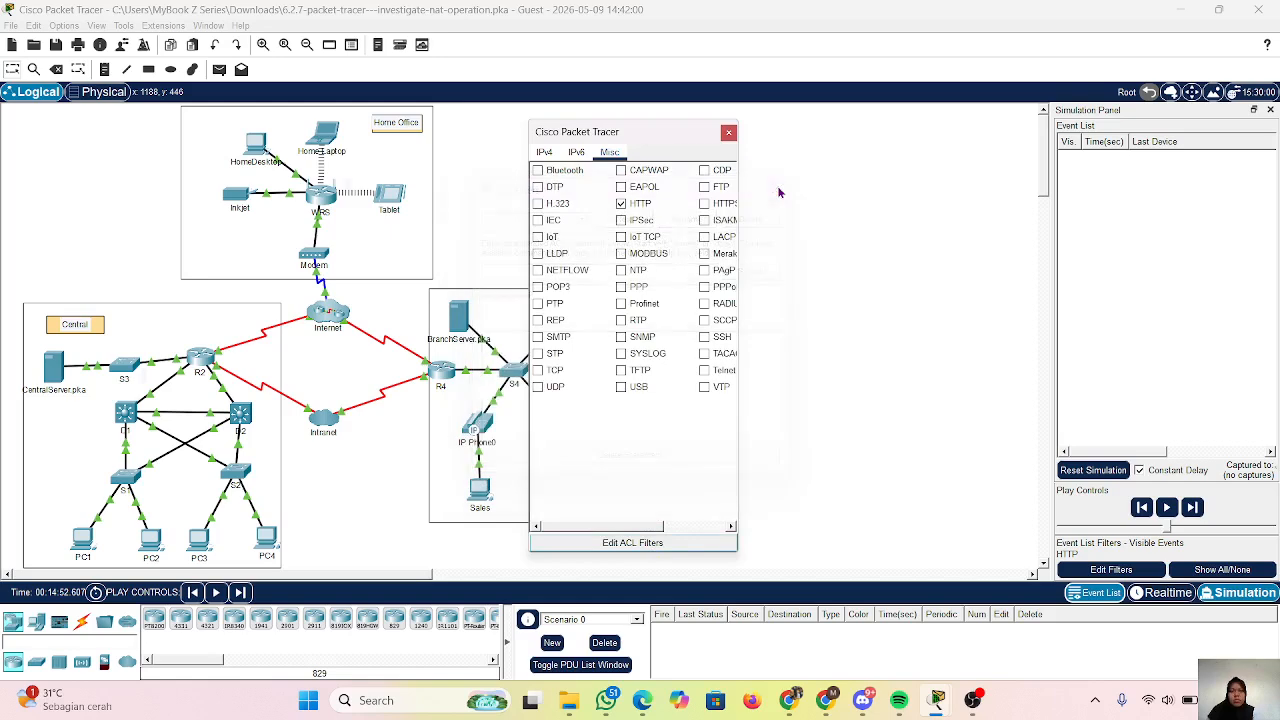
click(574, 152)
click(544, 152)
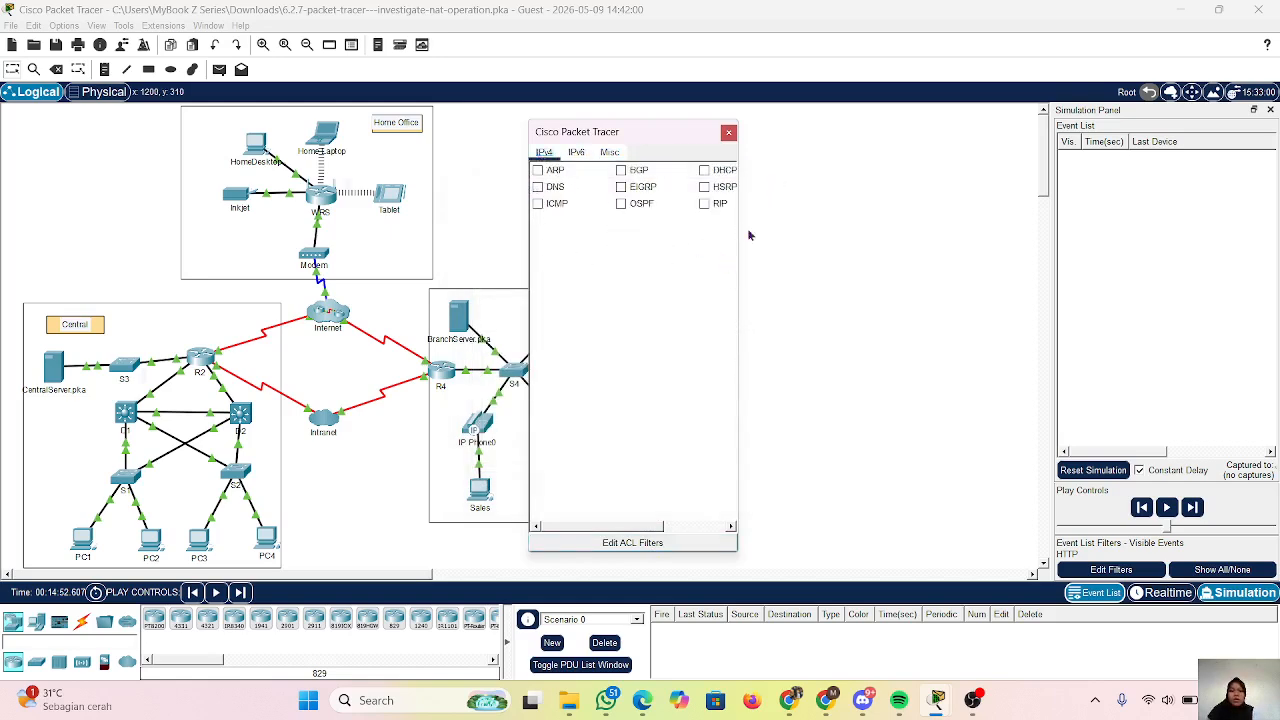
click(728, 131)
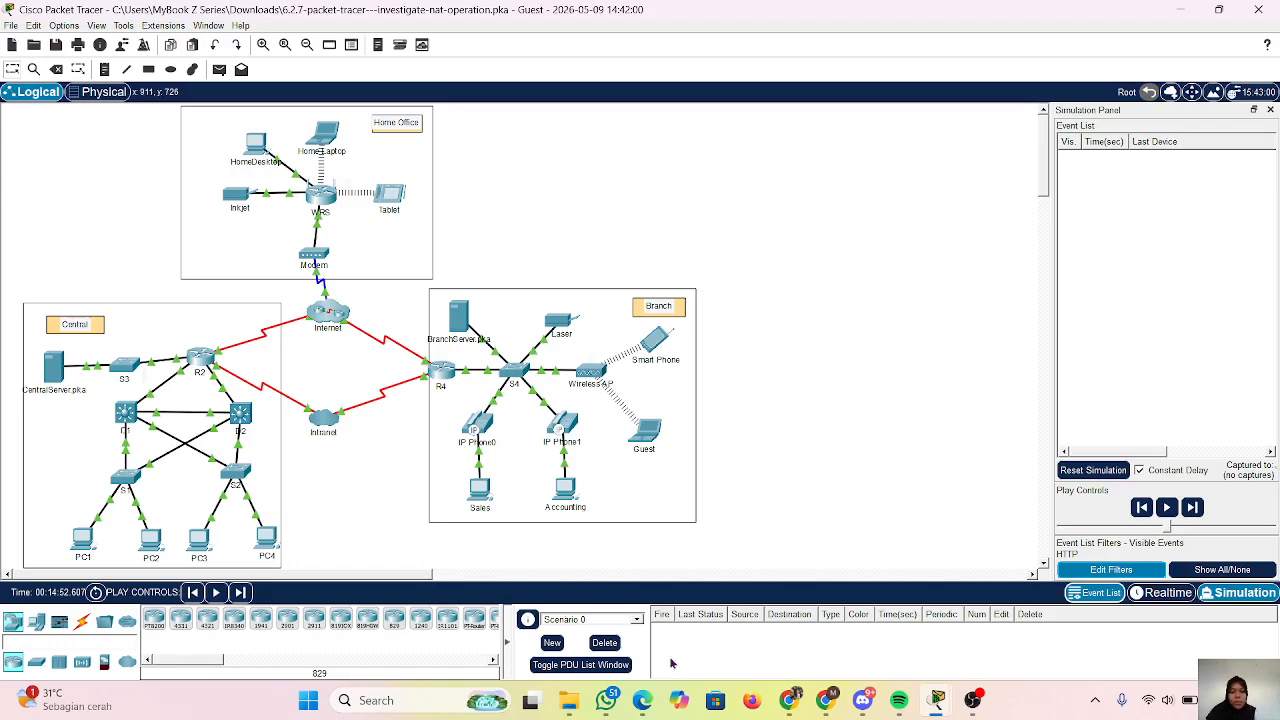
Bring back the activity instructions and move their window so that the Branch server in the topology is uncovered.
mouse_move(937, 700)
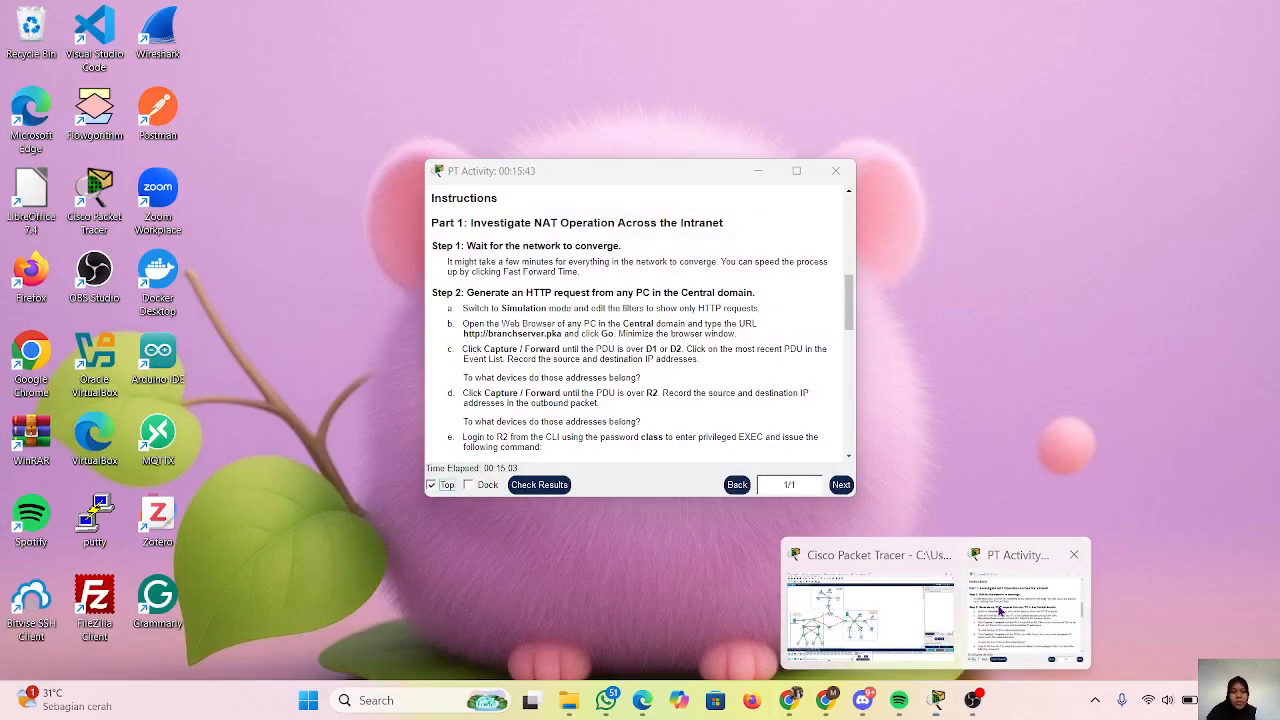
click(1000, 610)
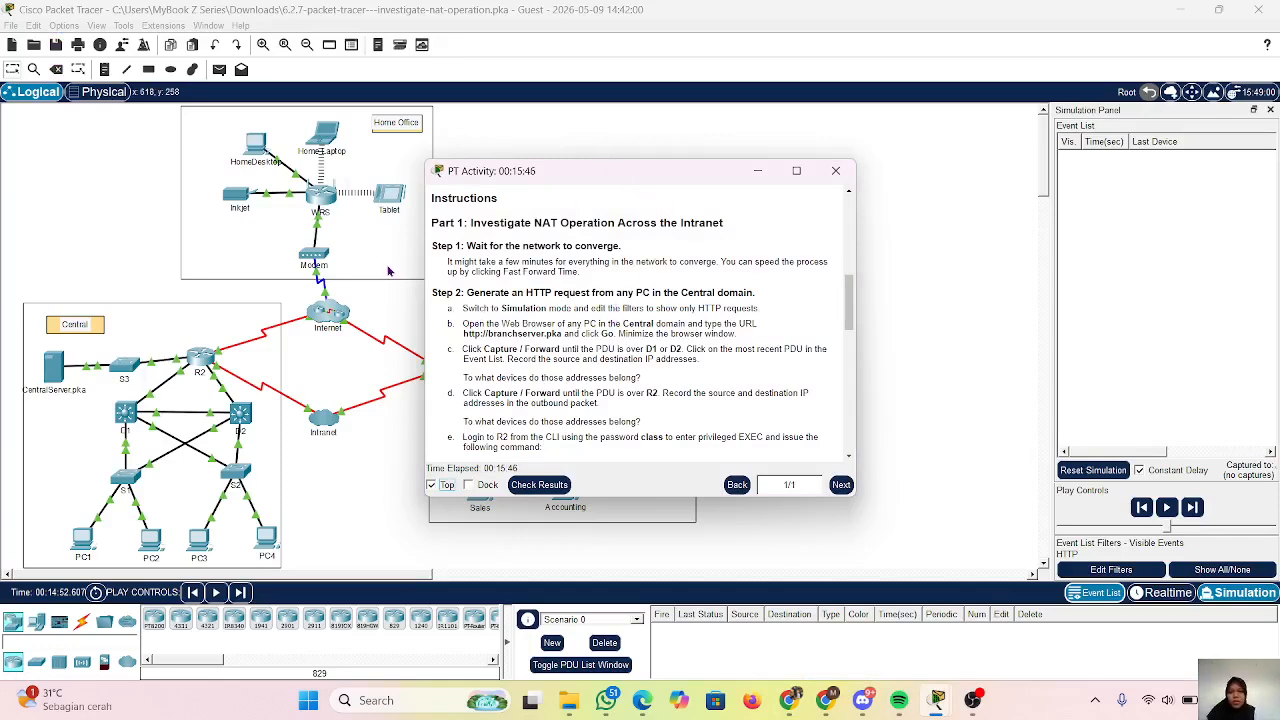
drag(646, 181, 782, 143)
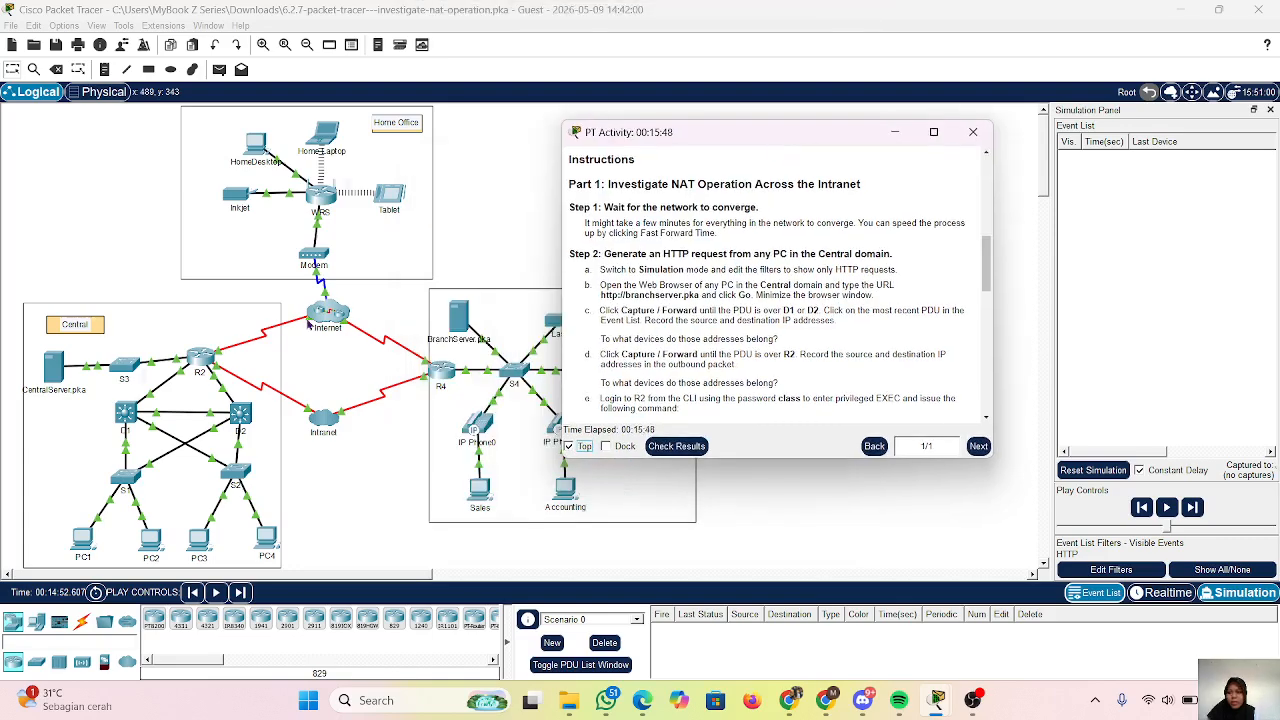
click(455, 322)
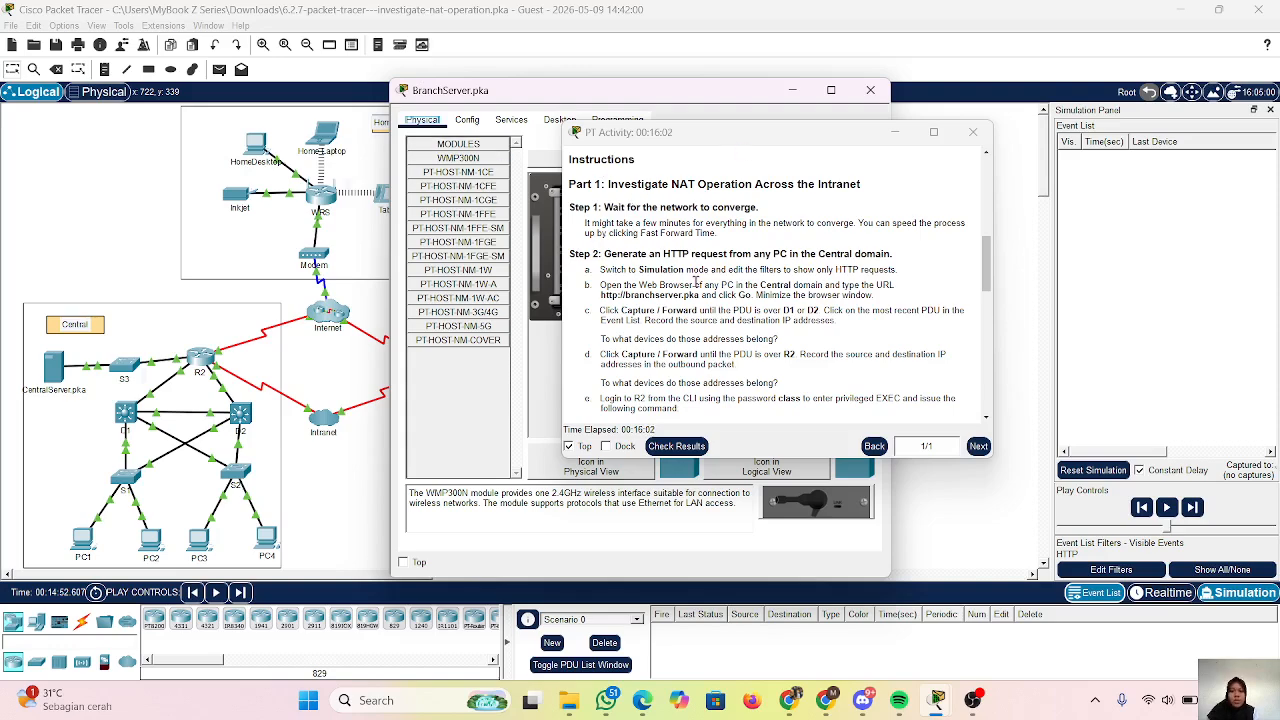
drag(601, 295, 698, 295)
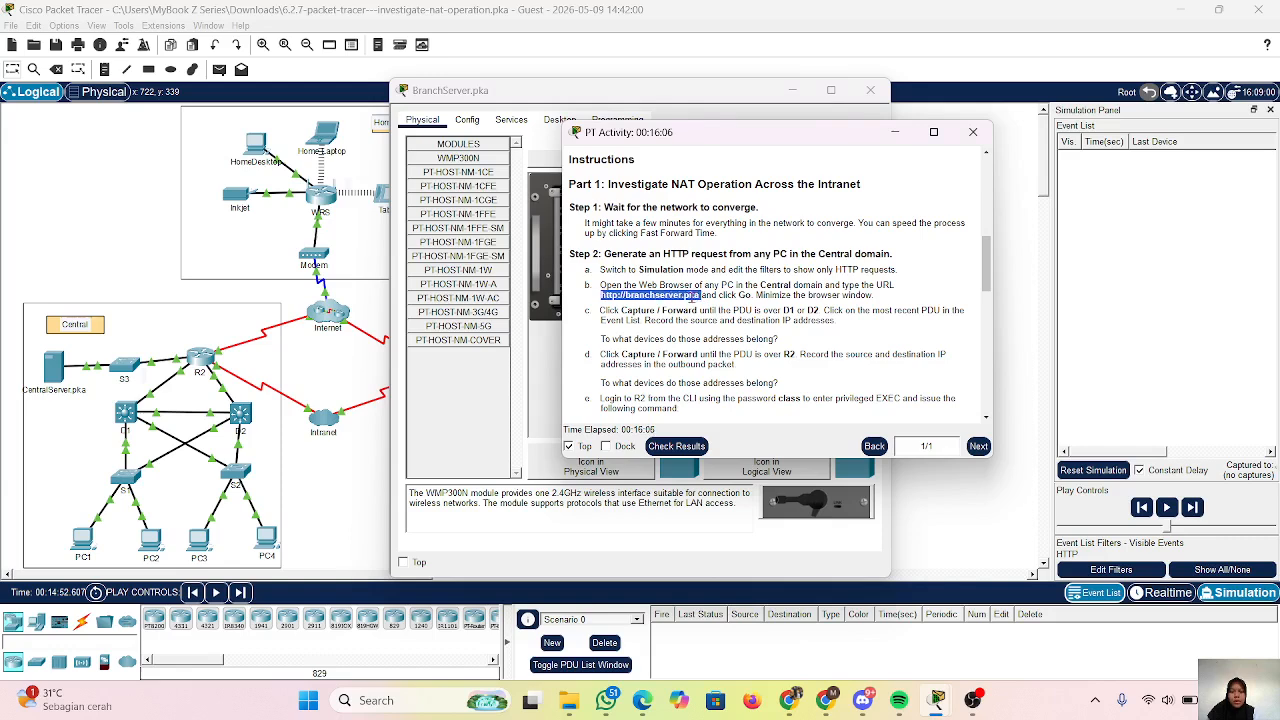
right_click(691, 296)
click(714, 307)
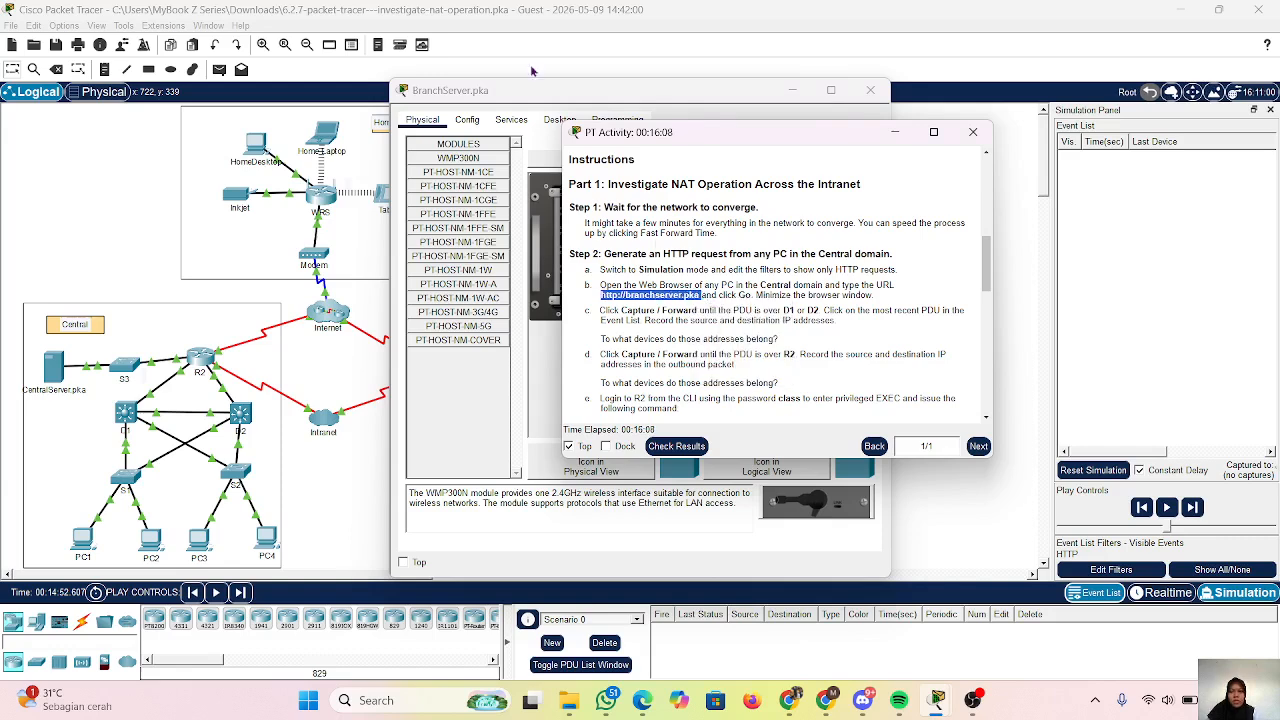
click(540, 125)
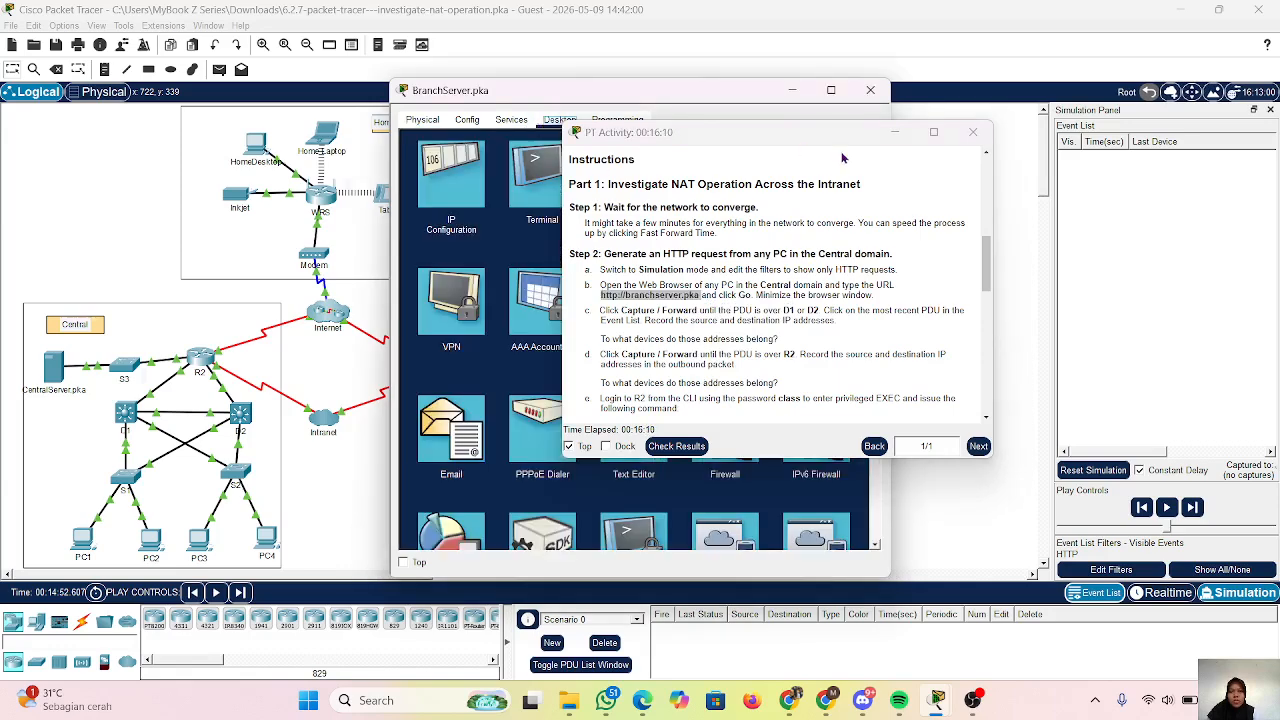
click(895, 132)
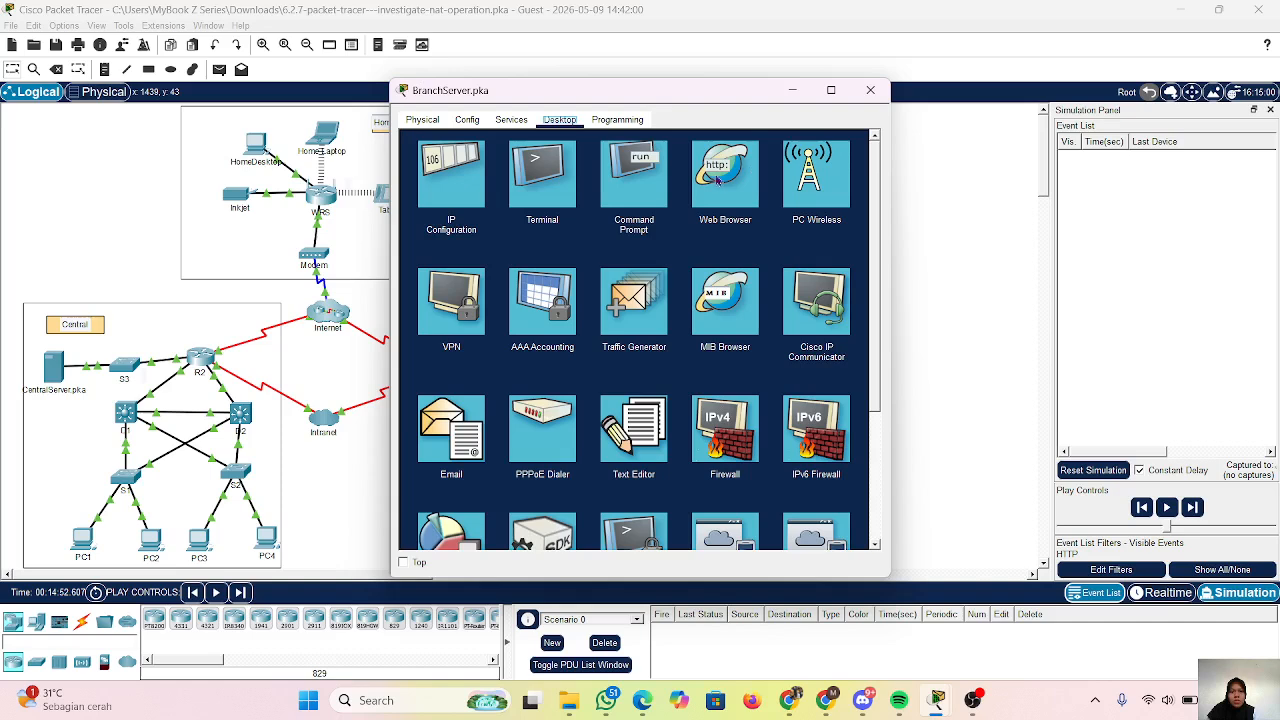
click(735, 193)
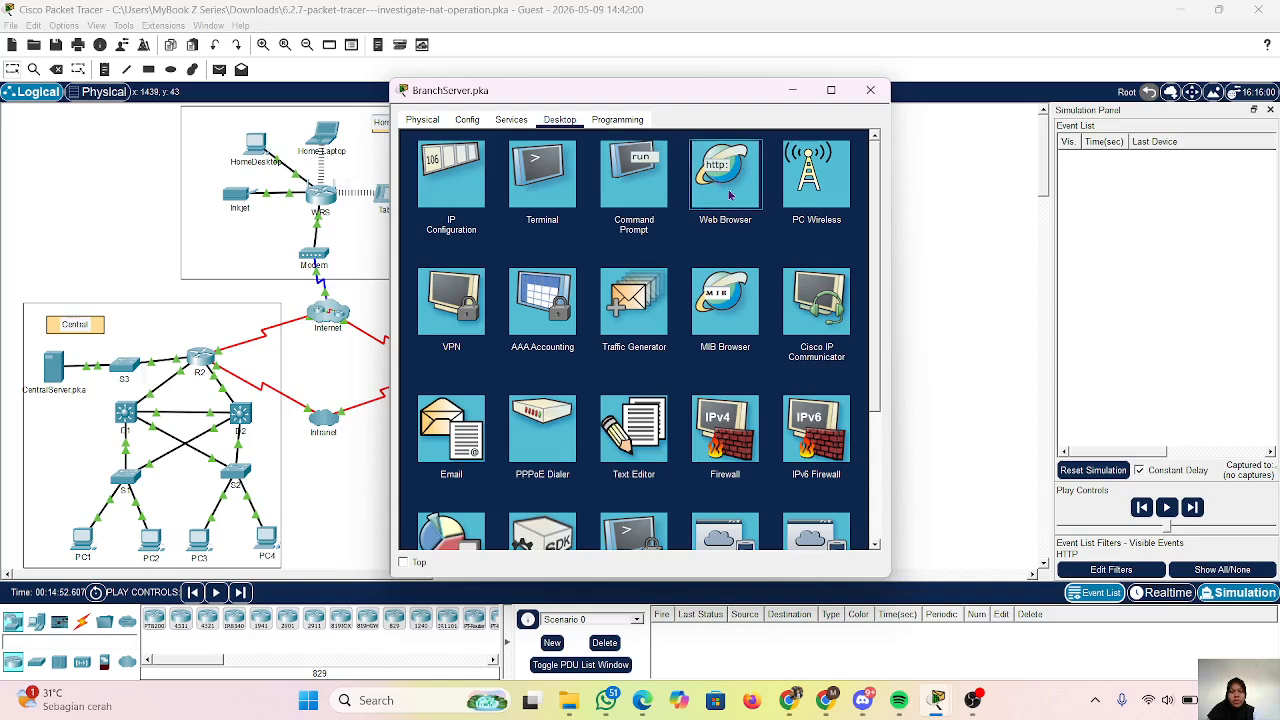
click(716, 182)
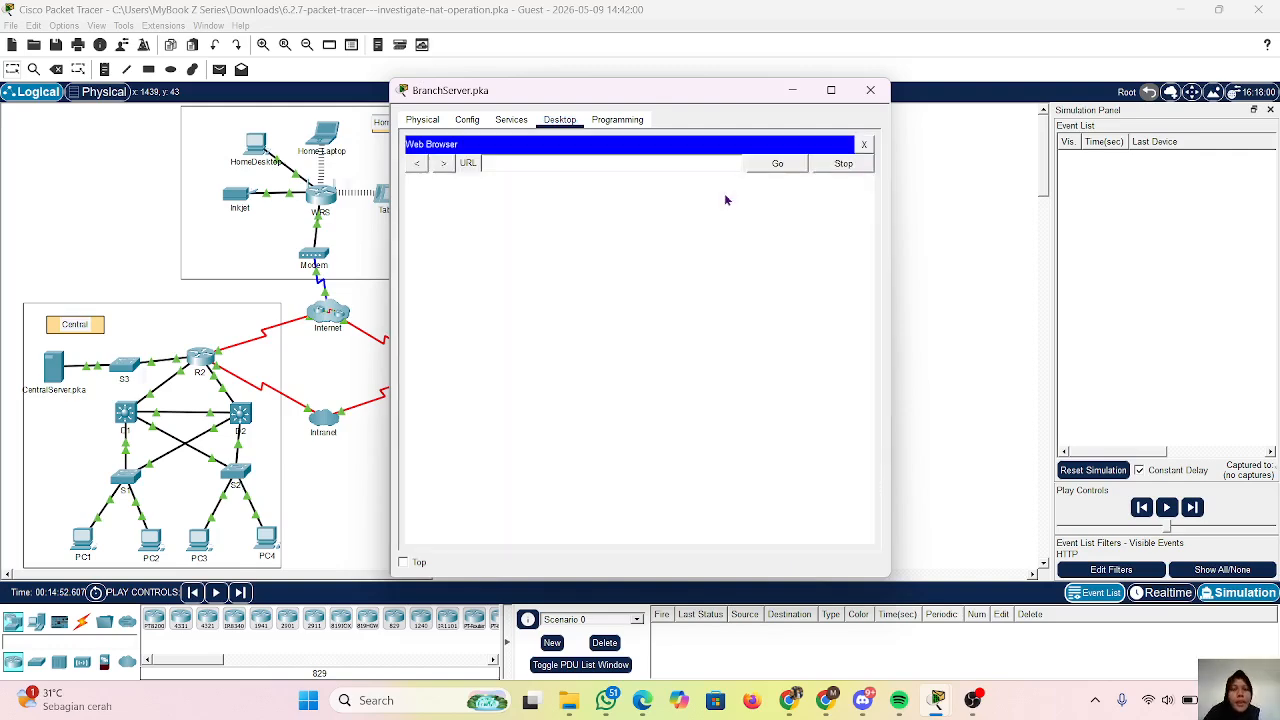
key(ctrl+v)
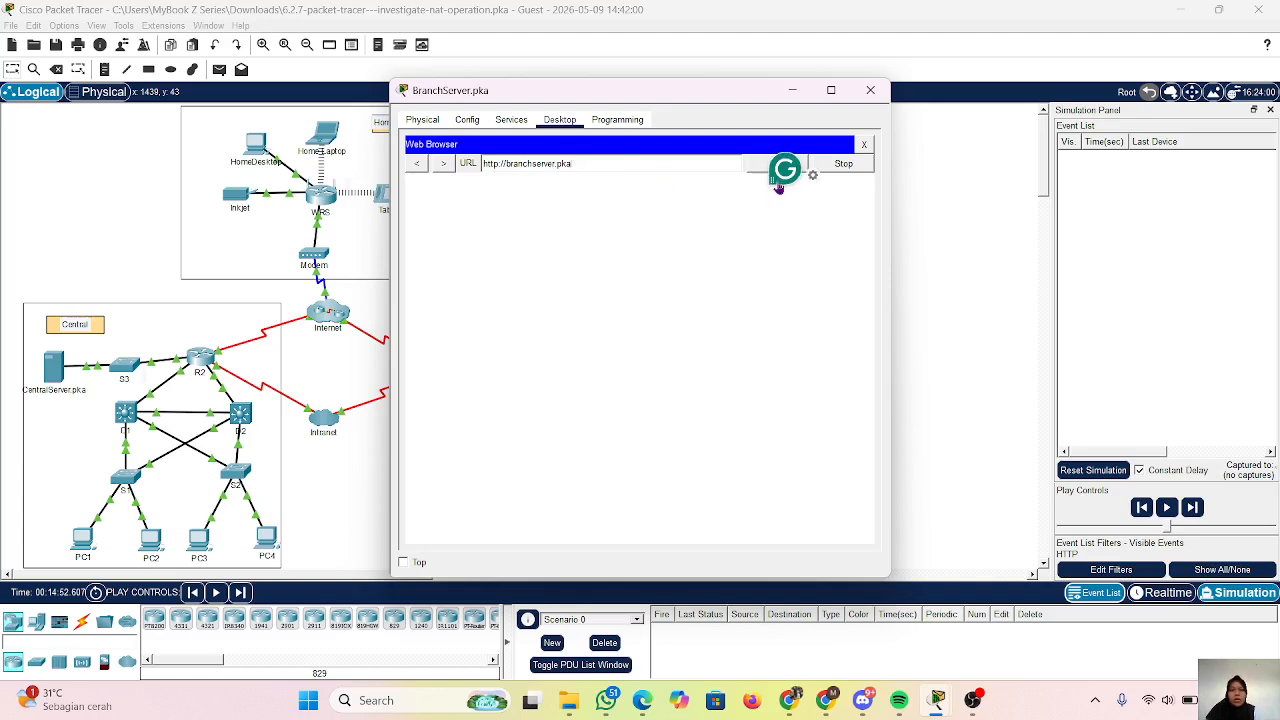
Quit Grammarly so it no longer covers the browser controls, and send the request for the entered URL.
click(812, 175)
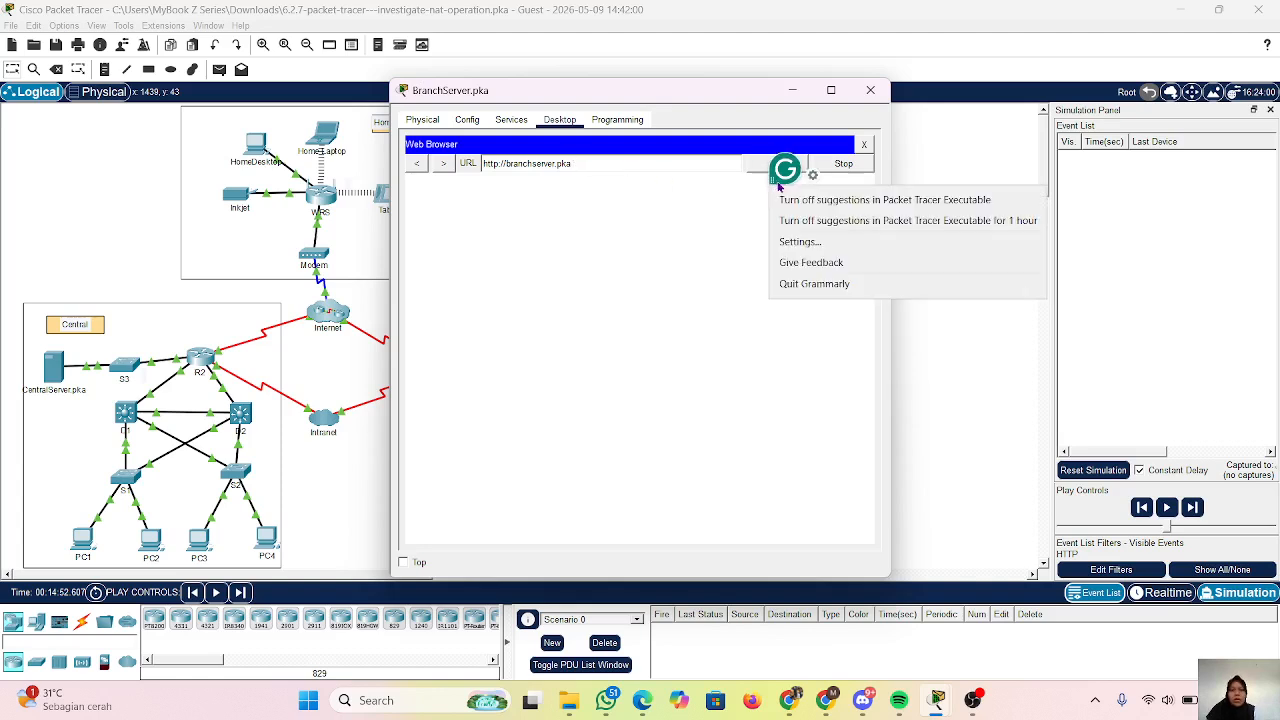
click(829, 284)
click(774, 165)
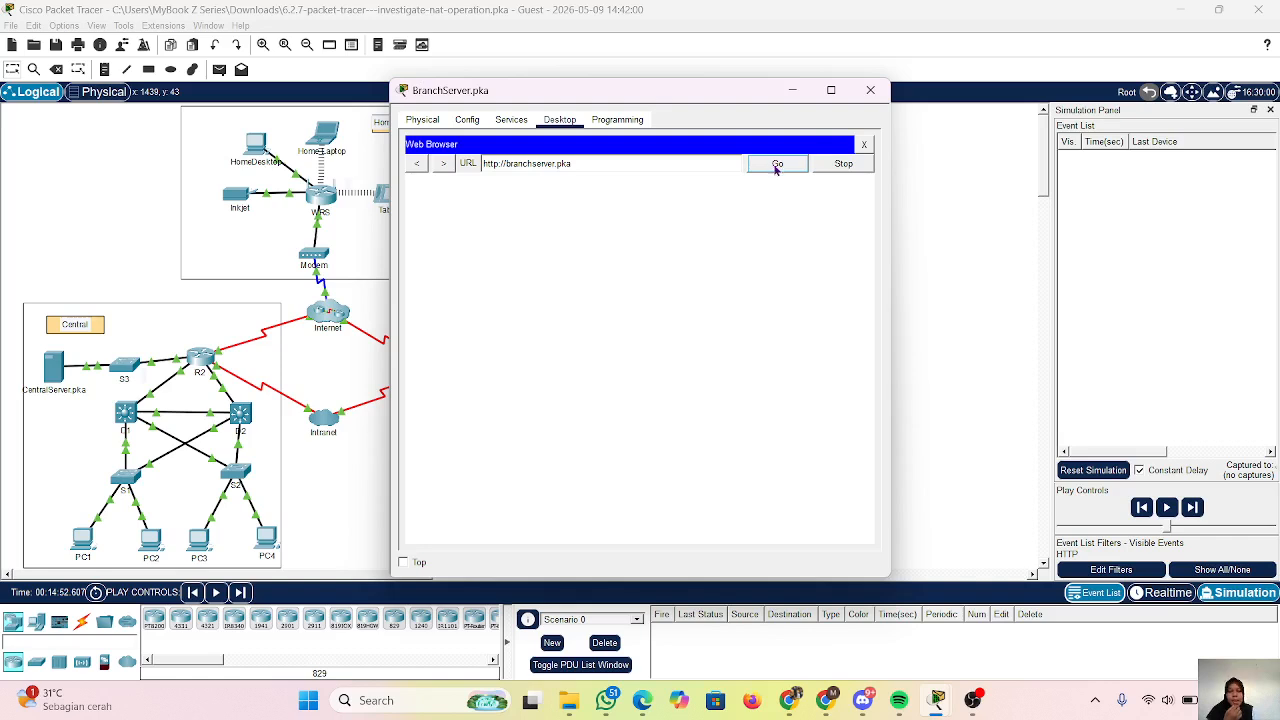
click(777, 167)
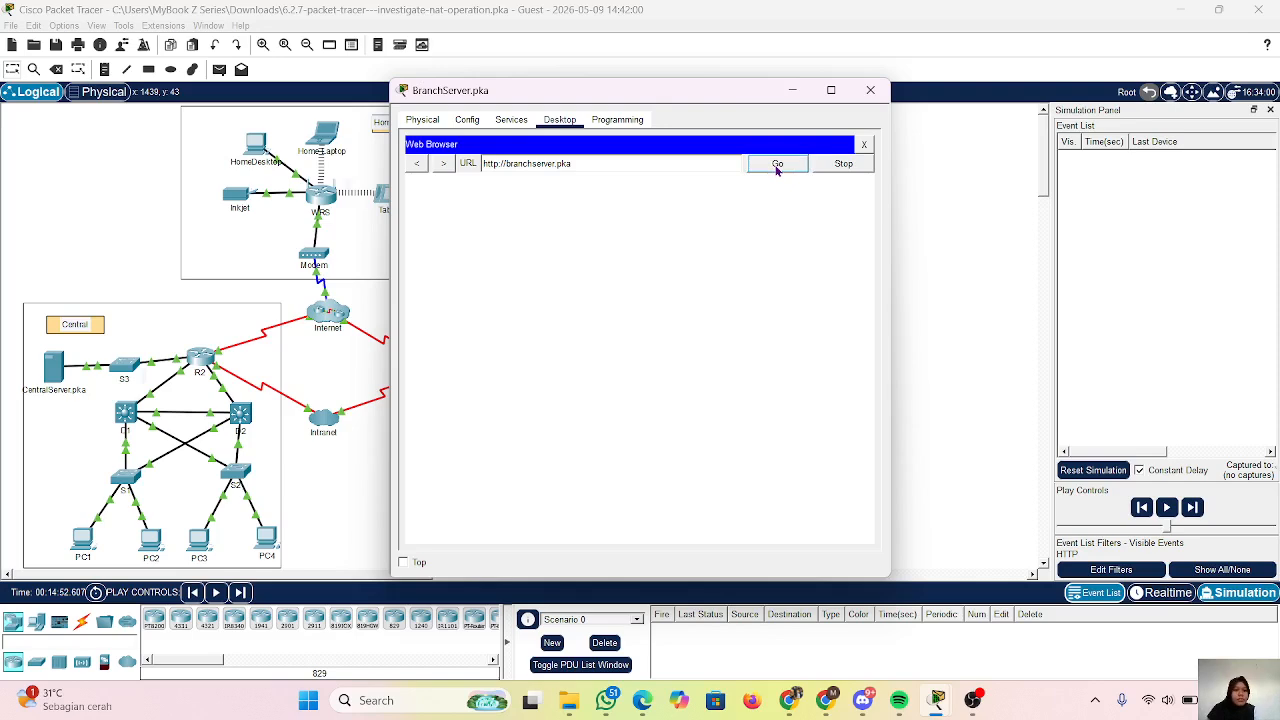
click(1167, 507)
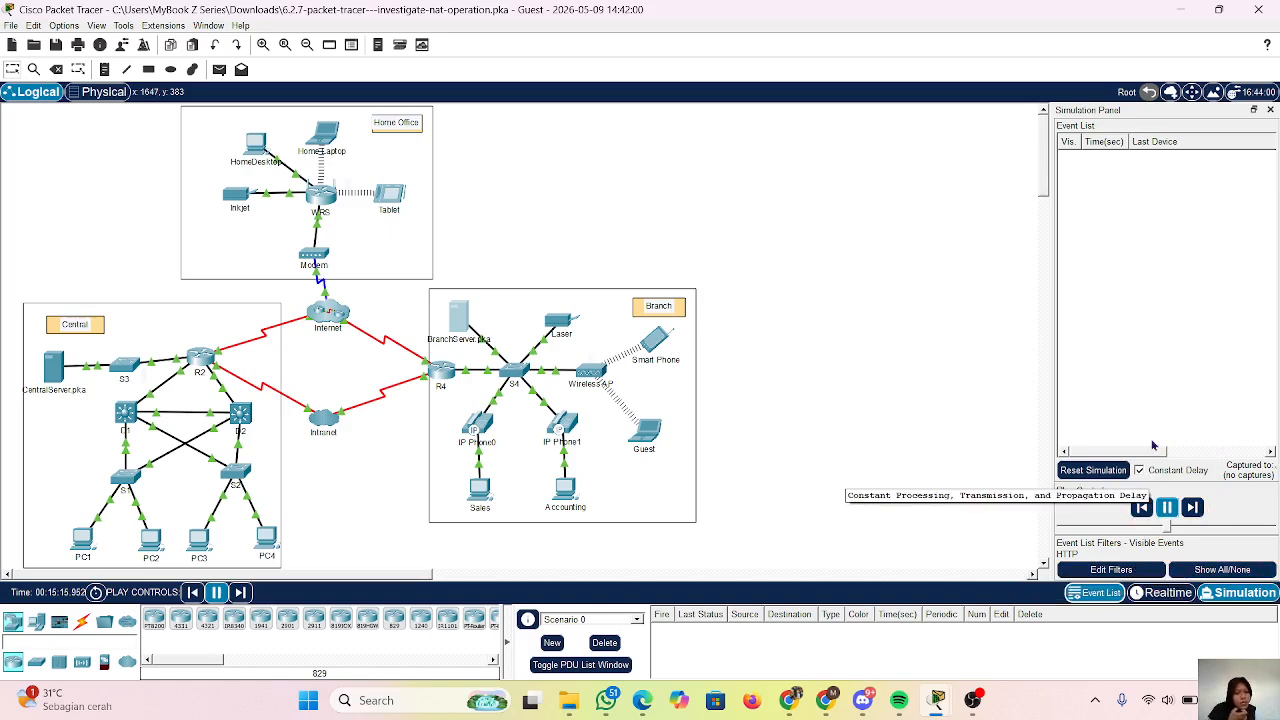
click(465, 320)
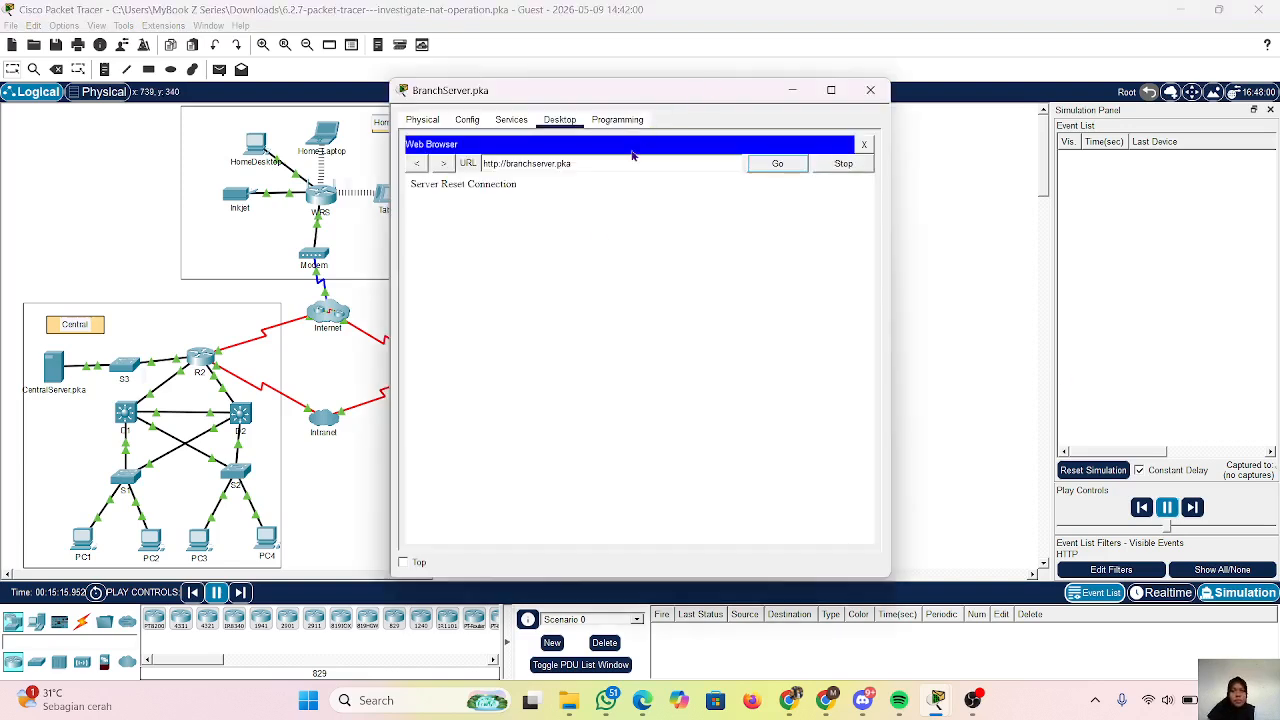
click(765, 163)
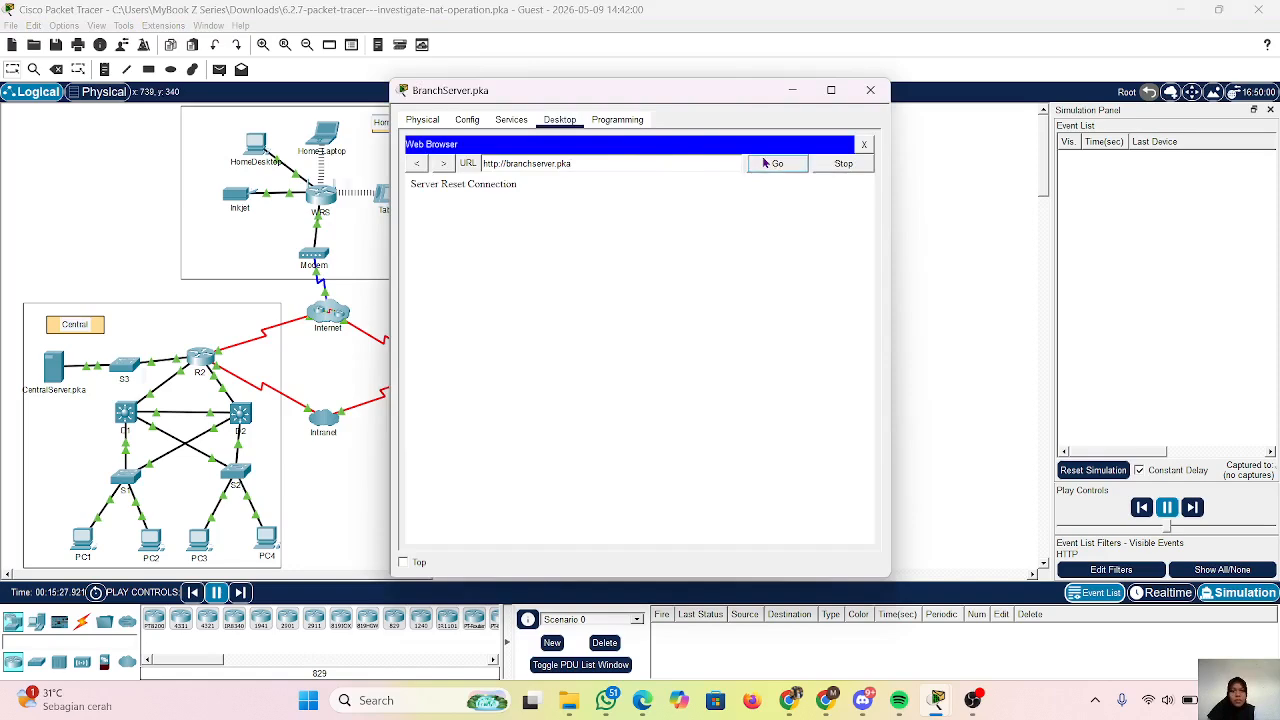
Advance the simulation with Capture / Forward and compare BranchServer.pka's browser page with the Step 2 instructions.
click(244, 592)
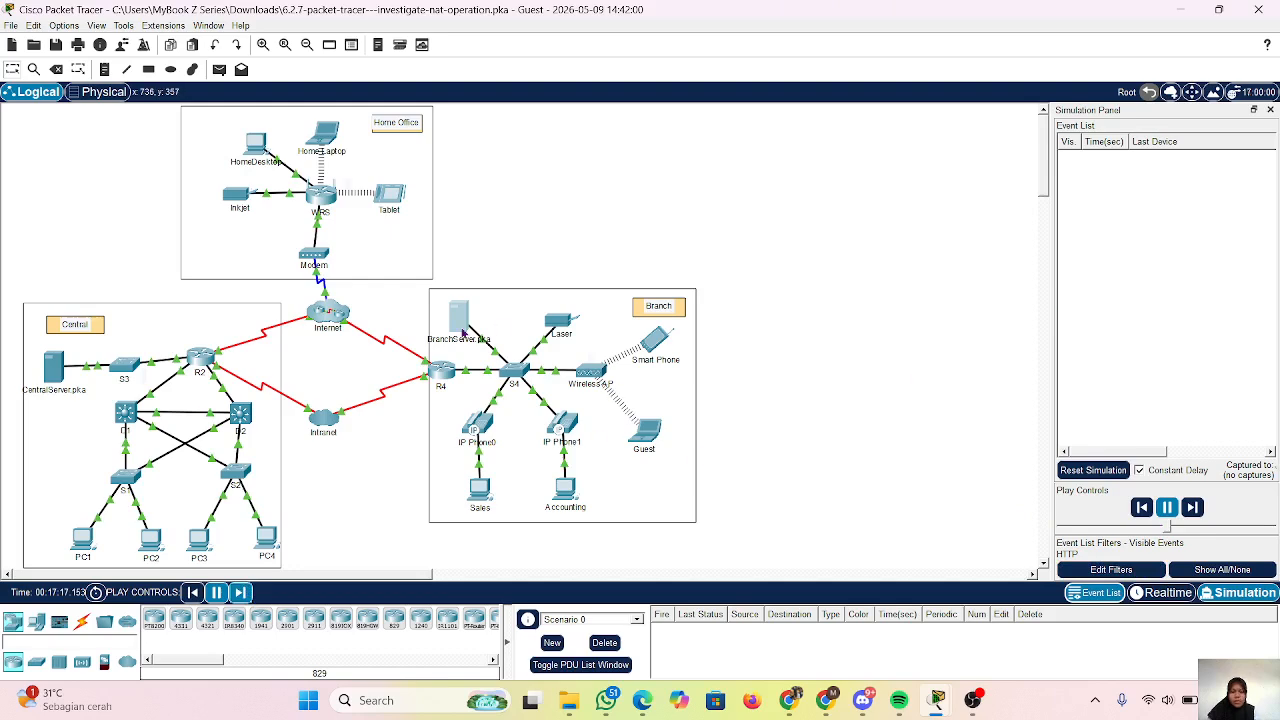
click(462, 333)
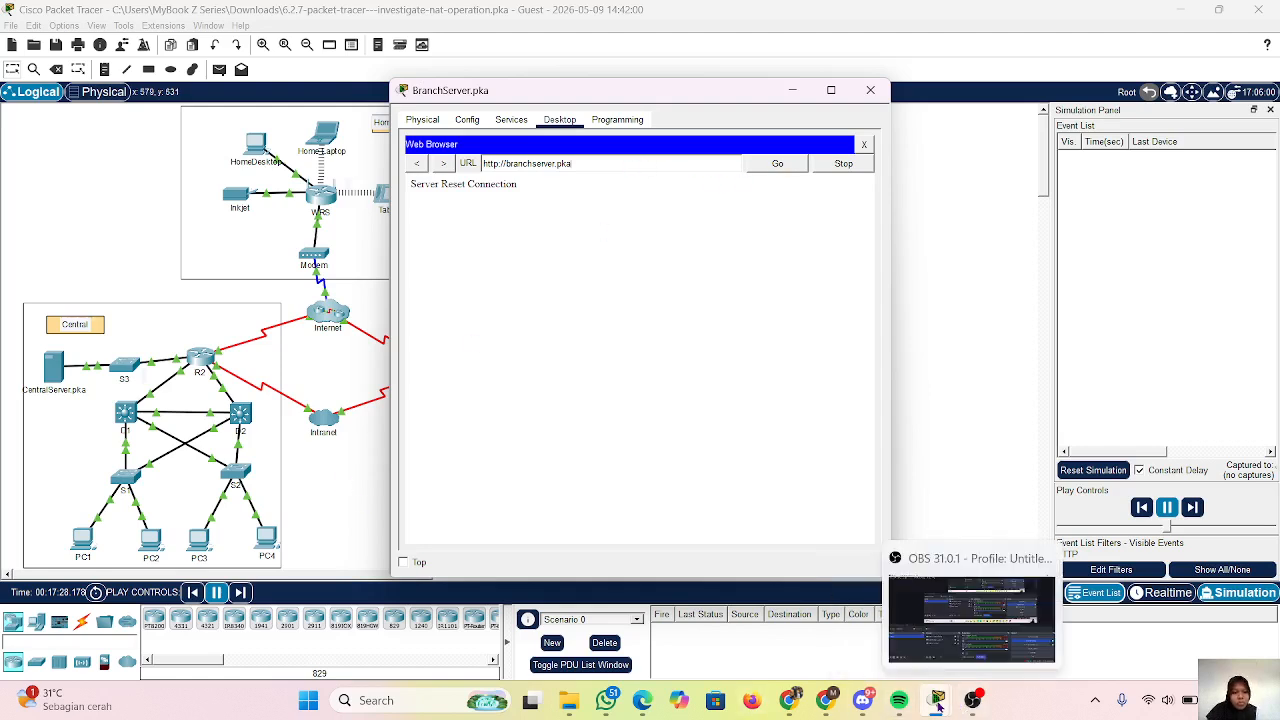
mouse_move(937, 700)
click(974, 614)
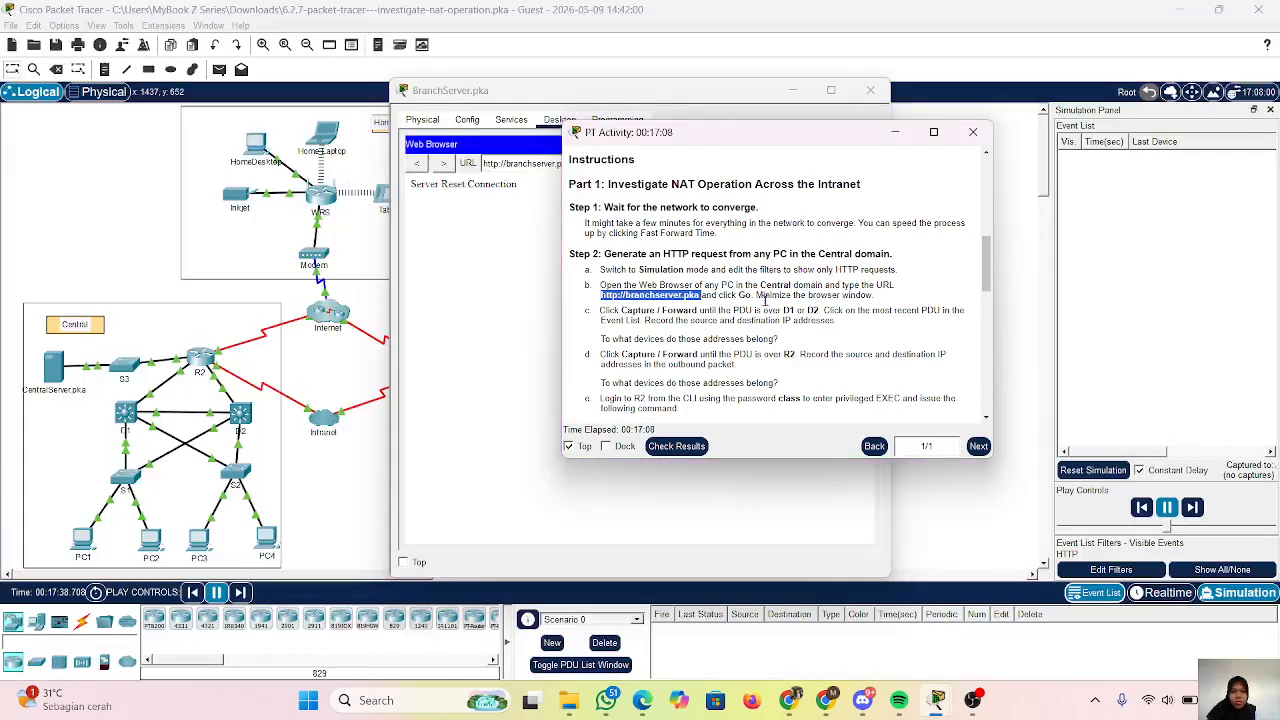
Put away the instructions and the BranchServer.pka window, and open the Web Browser on PC1 in the Central domain.
scroll(765, 301, down, 2)
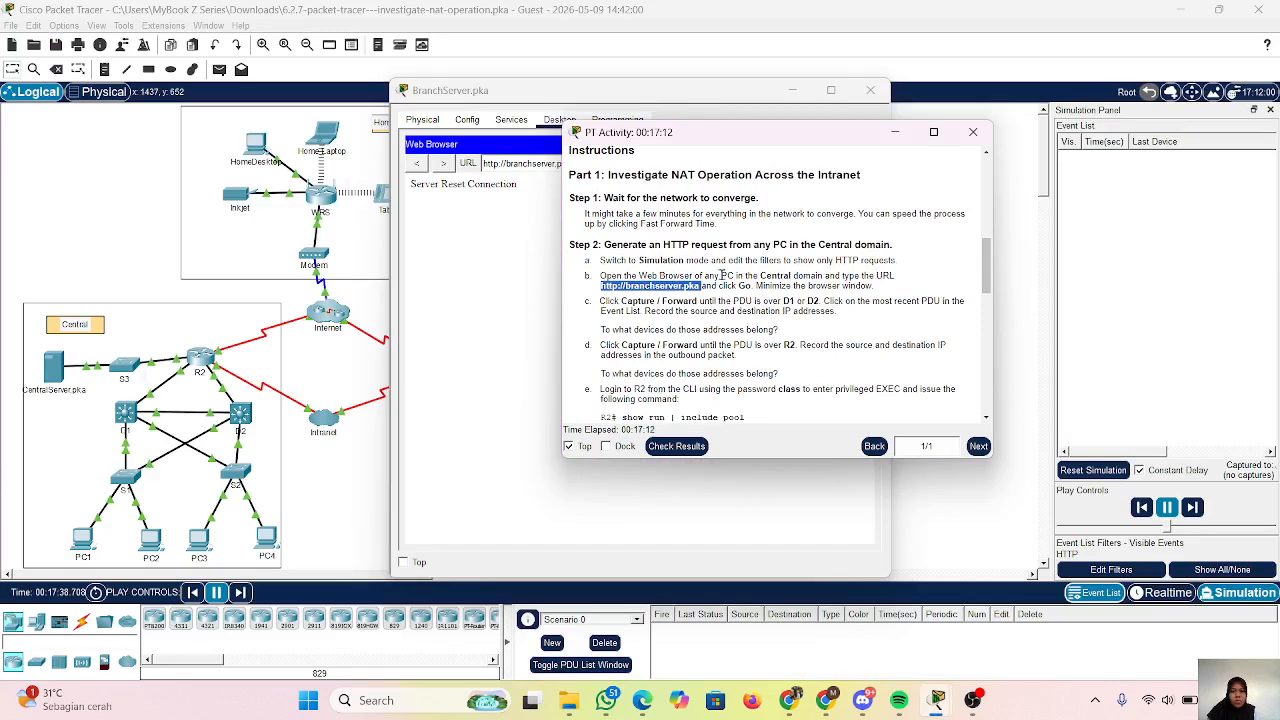
click(890, 133)
click(791, 90)
scroll(779, 386, down, 2)
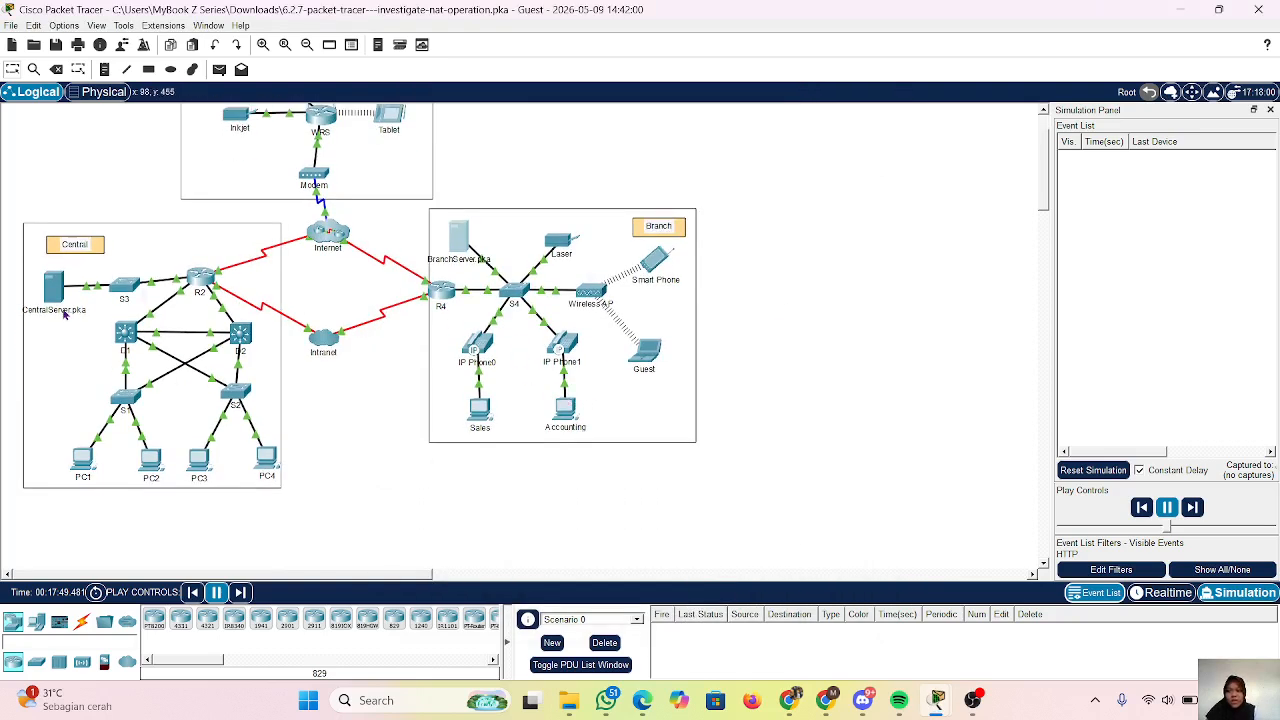
click(80, 459)
click(511, 121)
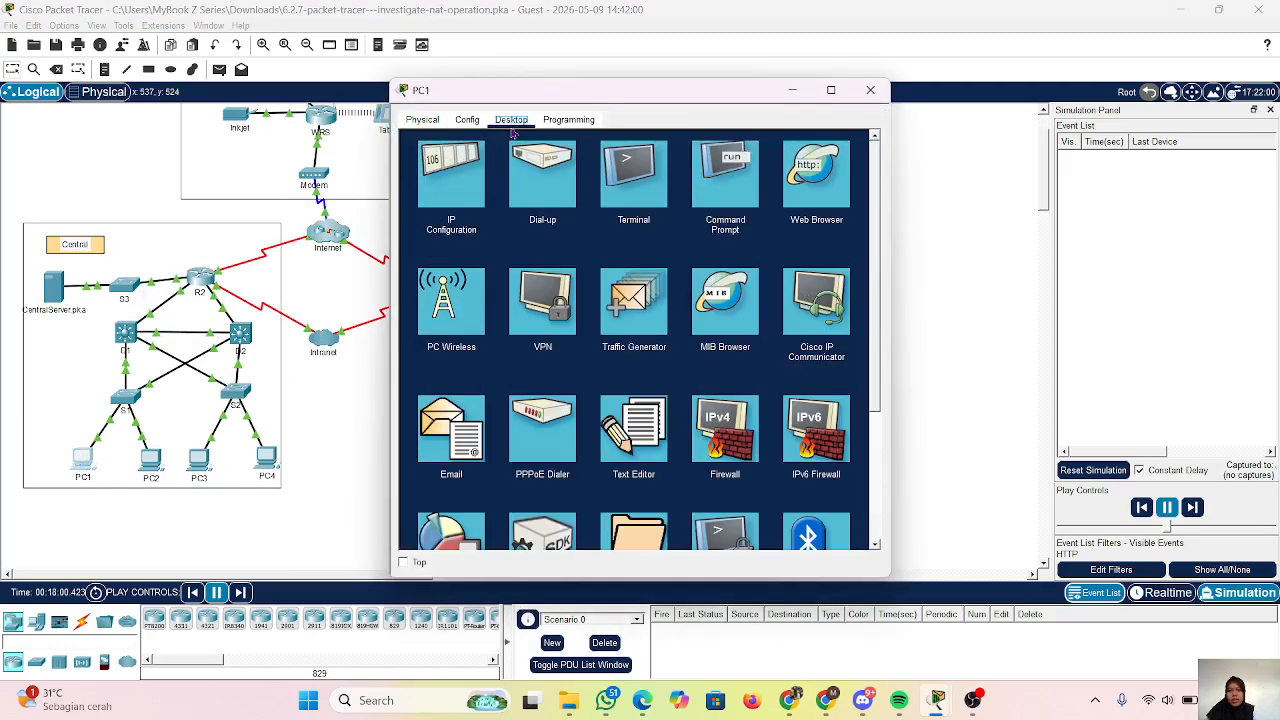
click(725, 190)
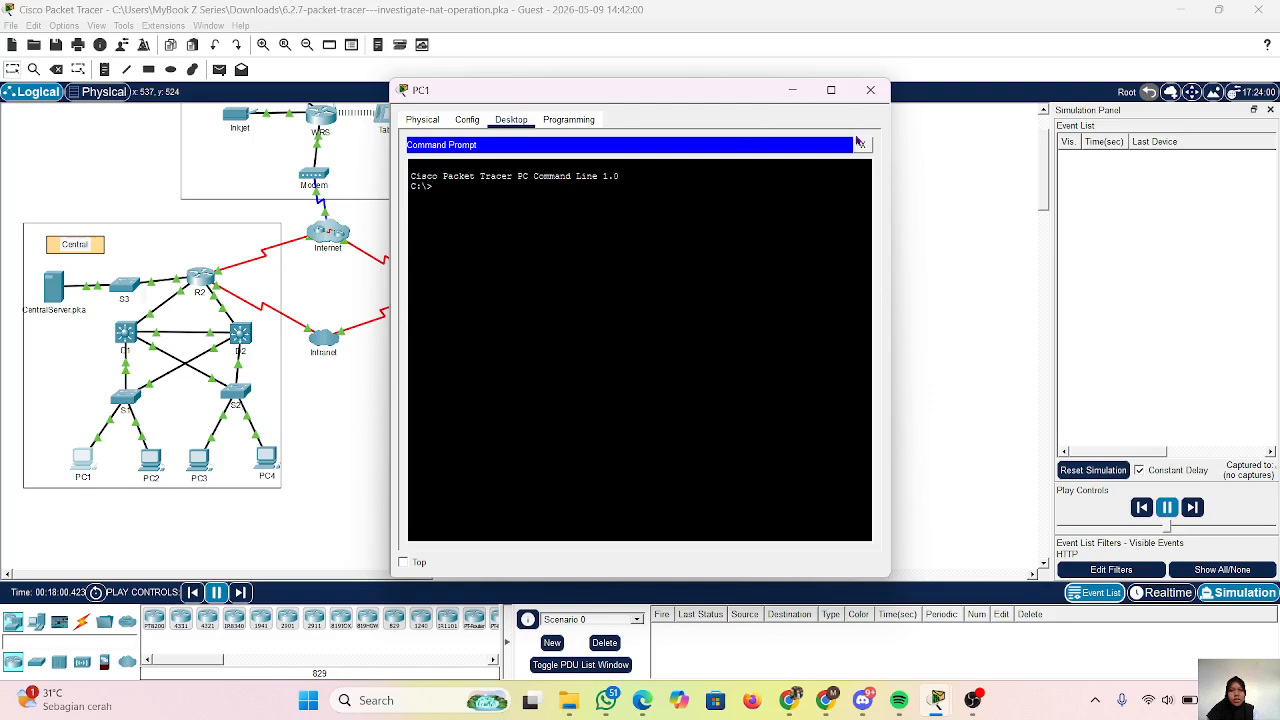
click(860, 144)
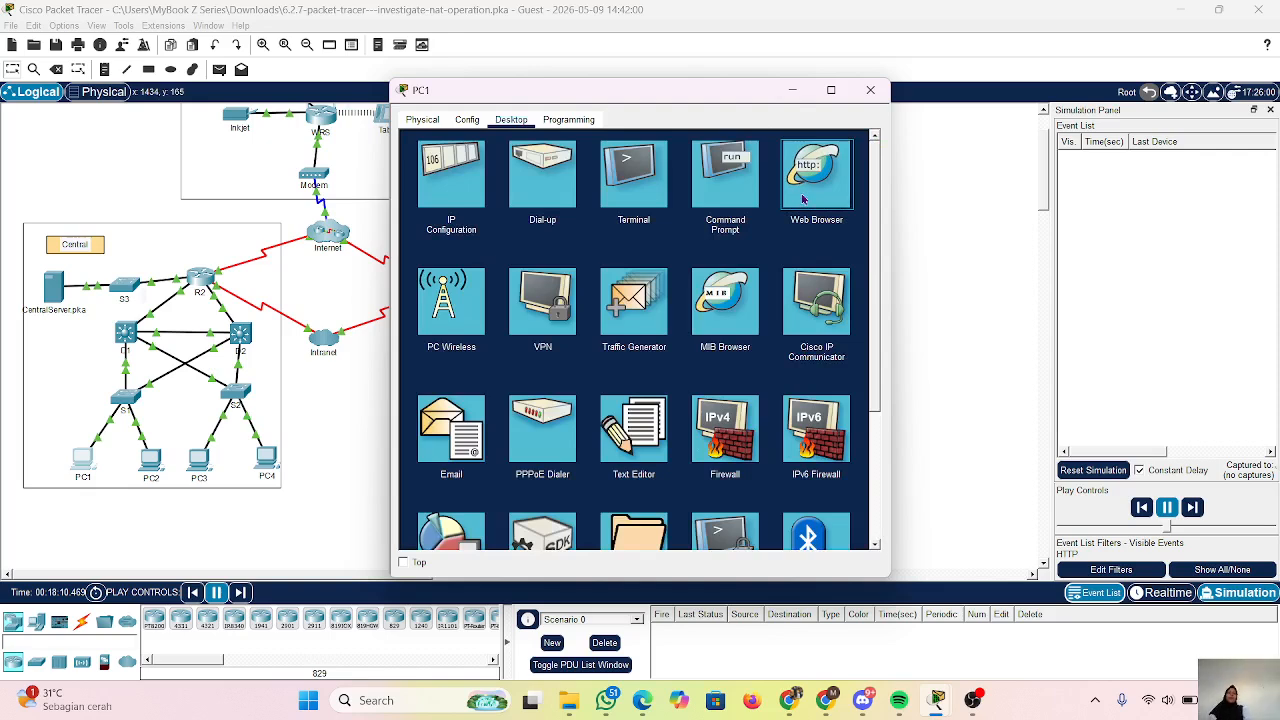
click(802, 200)
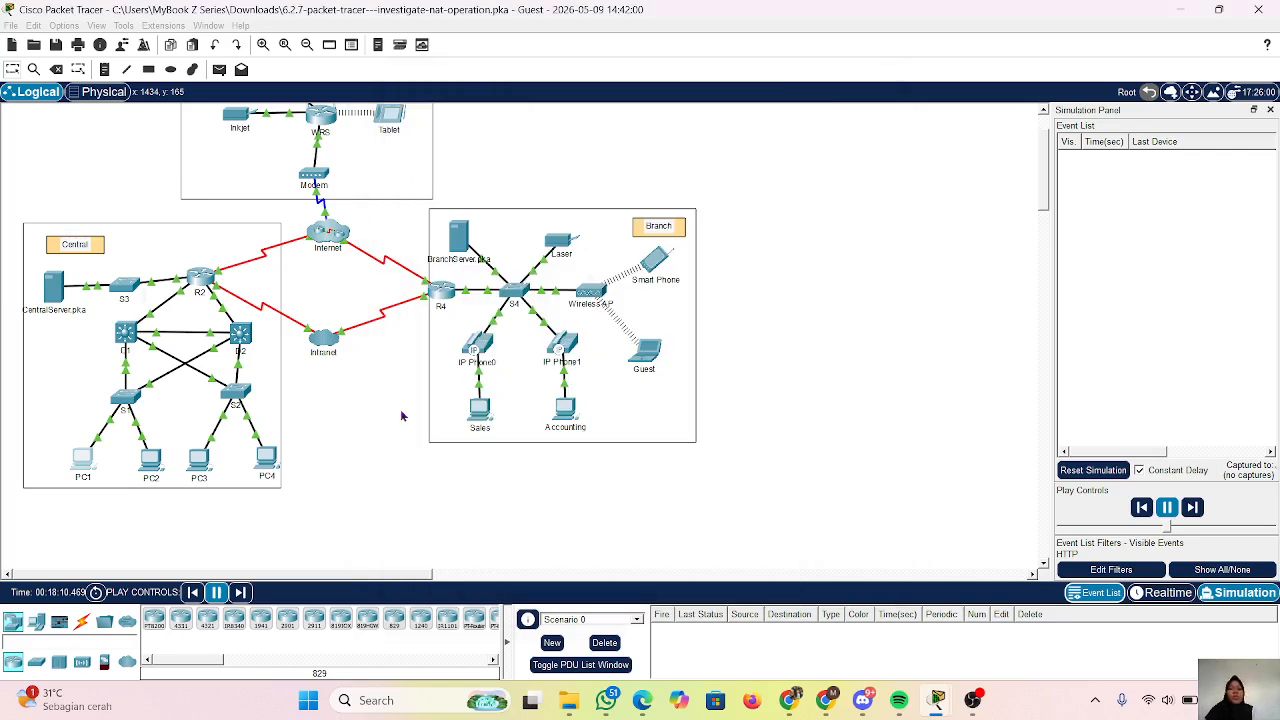
click(86, 464)
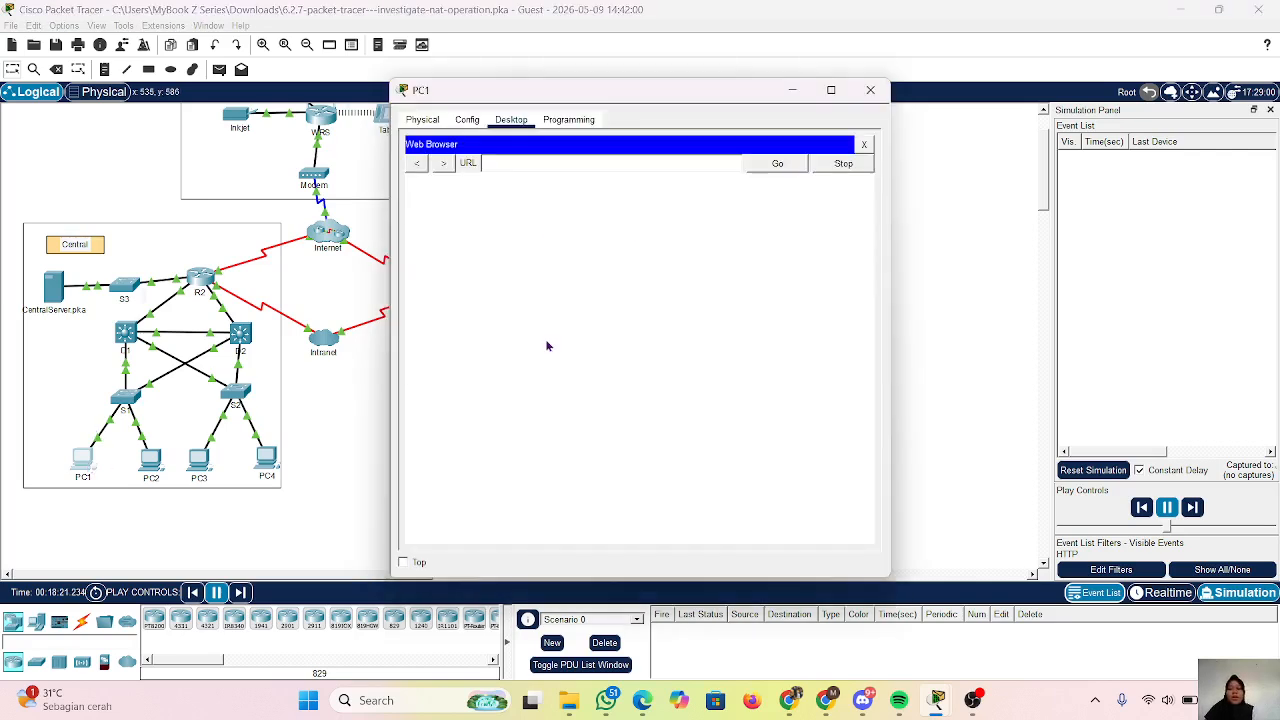
text(http://branchserver.pka)
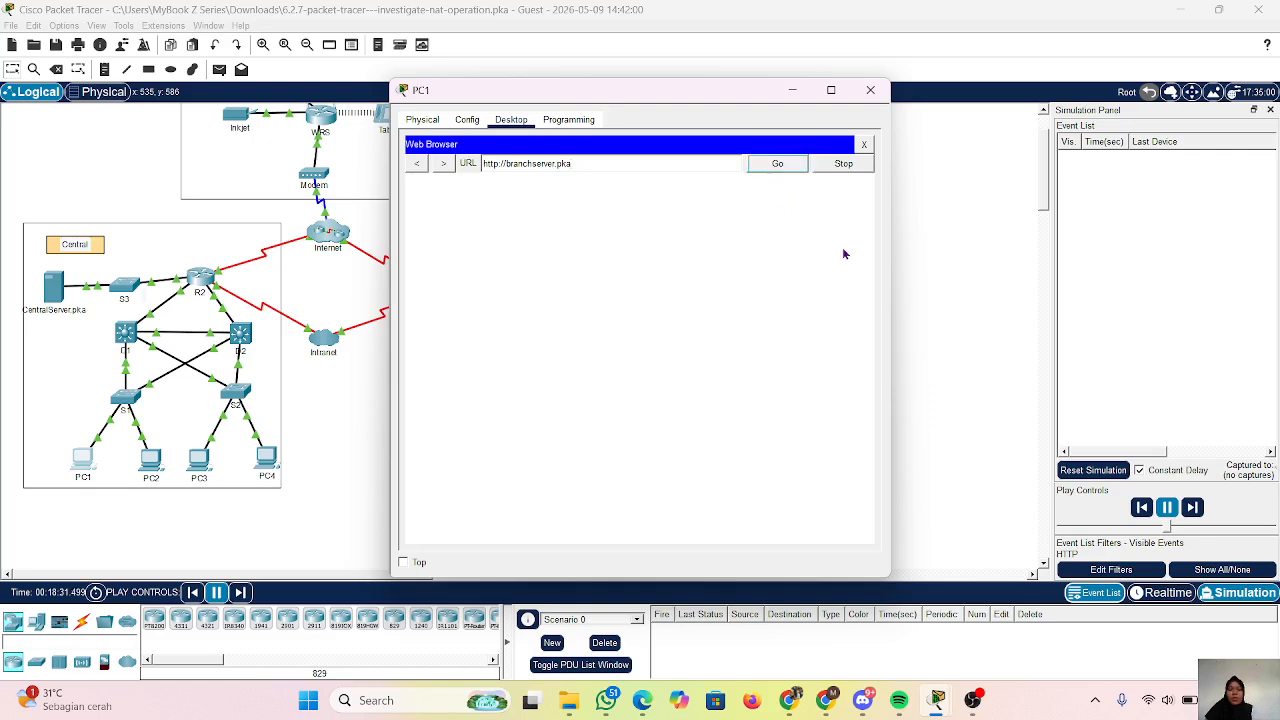
click(240, 593)
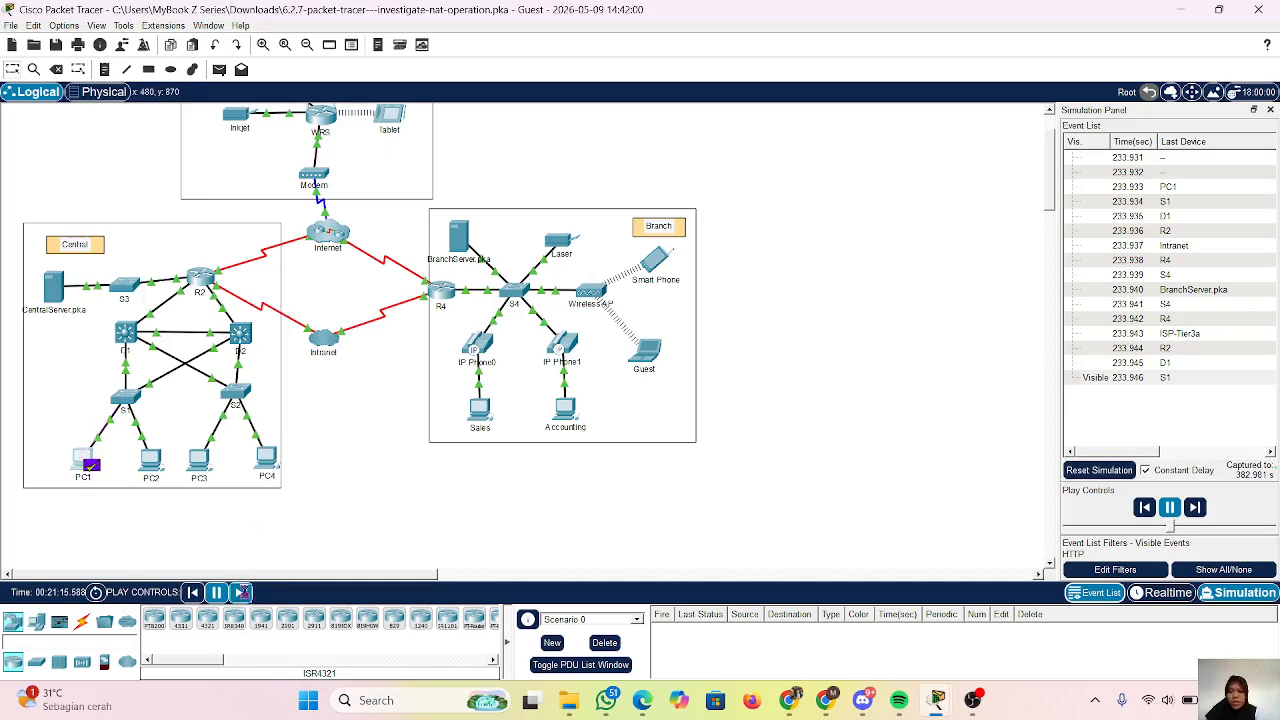
mouse_move(91, 465)
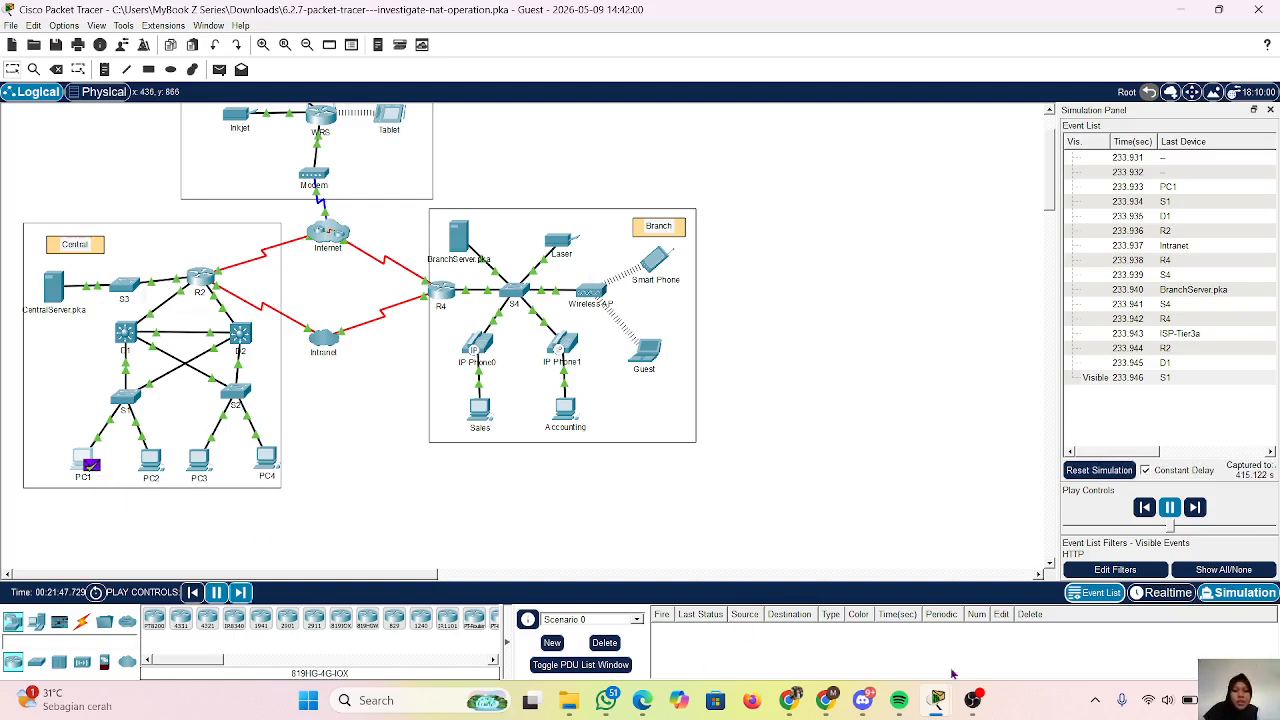
Bring up the Step 2 instructions, check the page loaded in PC1's Web Browser, and minimize both windows.
mouse_move(937, 700)
mouse_move(960, 622)
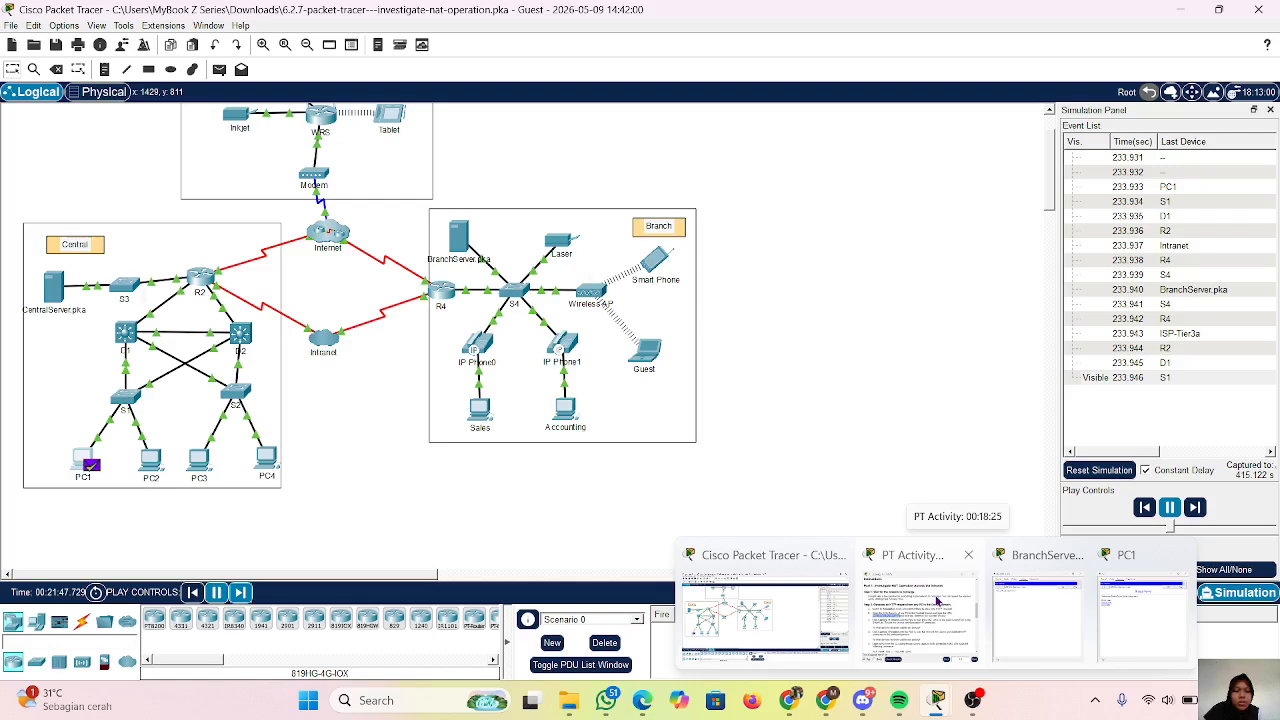
click(912, 572)
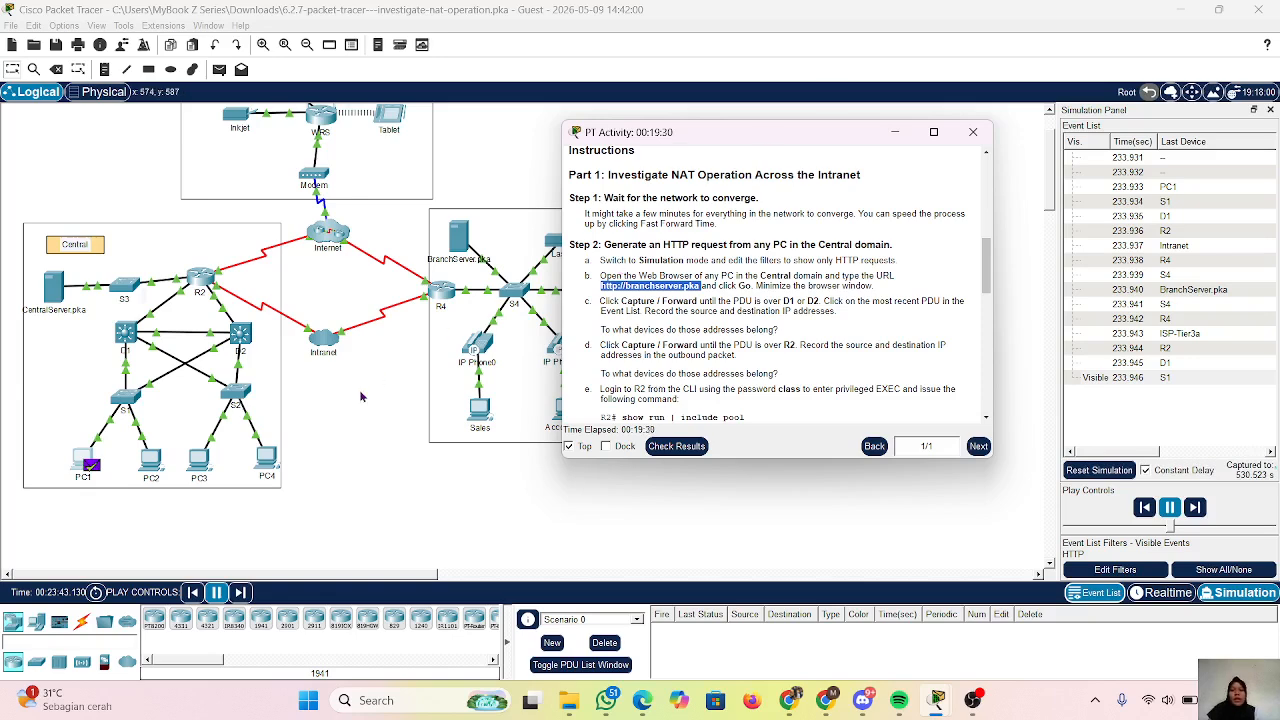
click(75, 460)
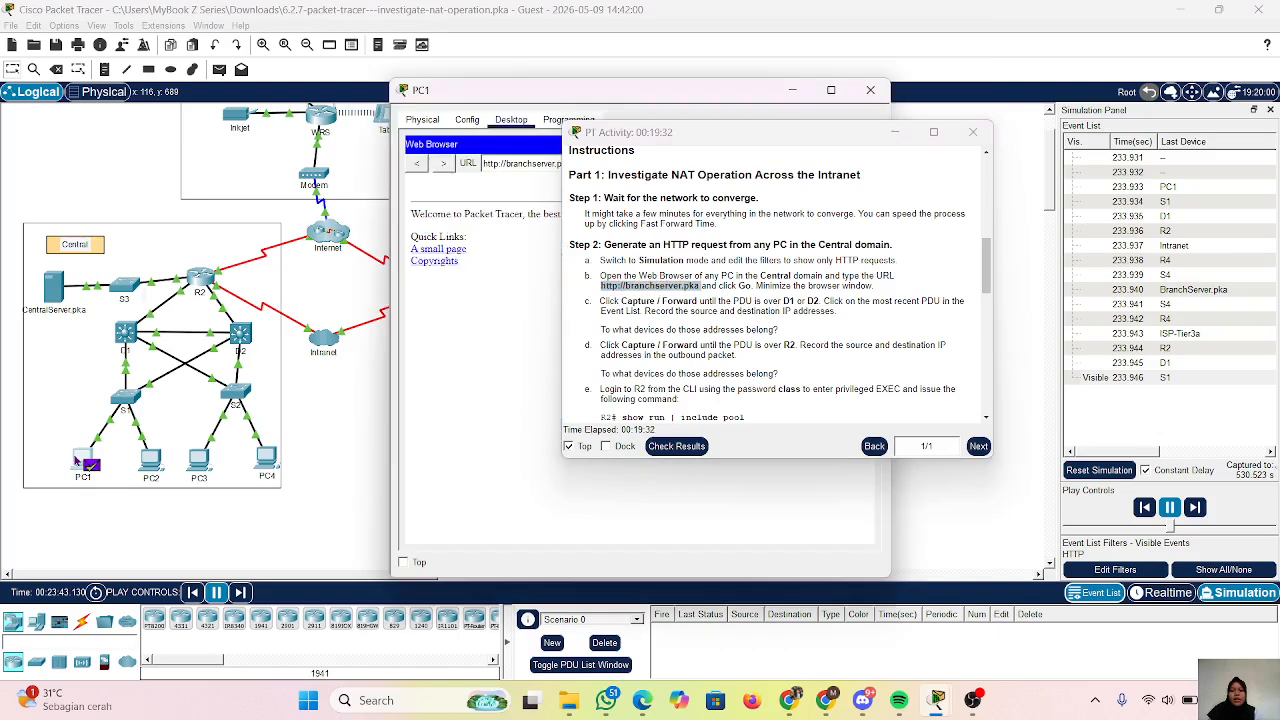
click(910, 134)
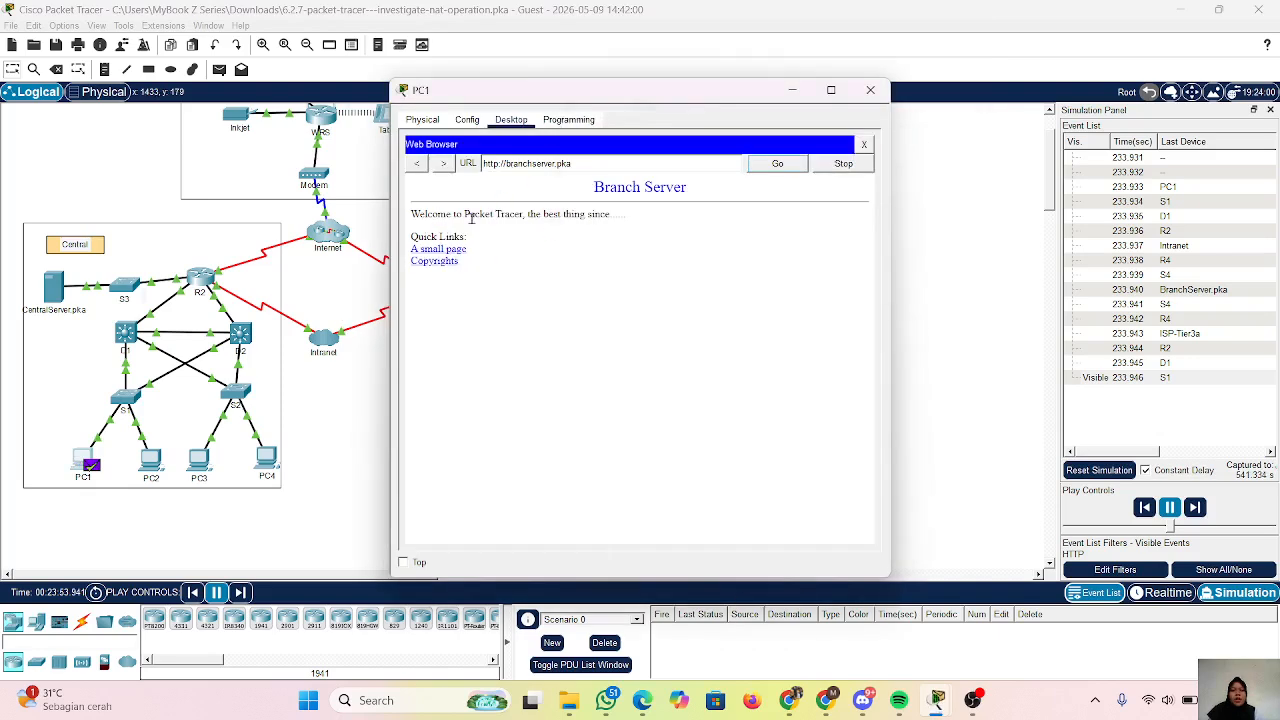
click(793, 91)
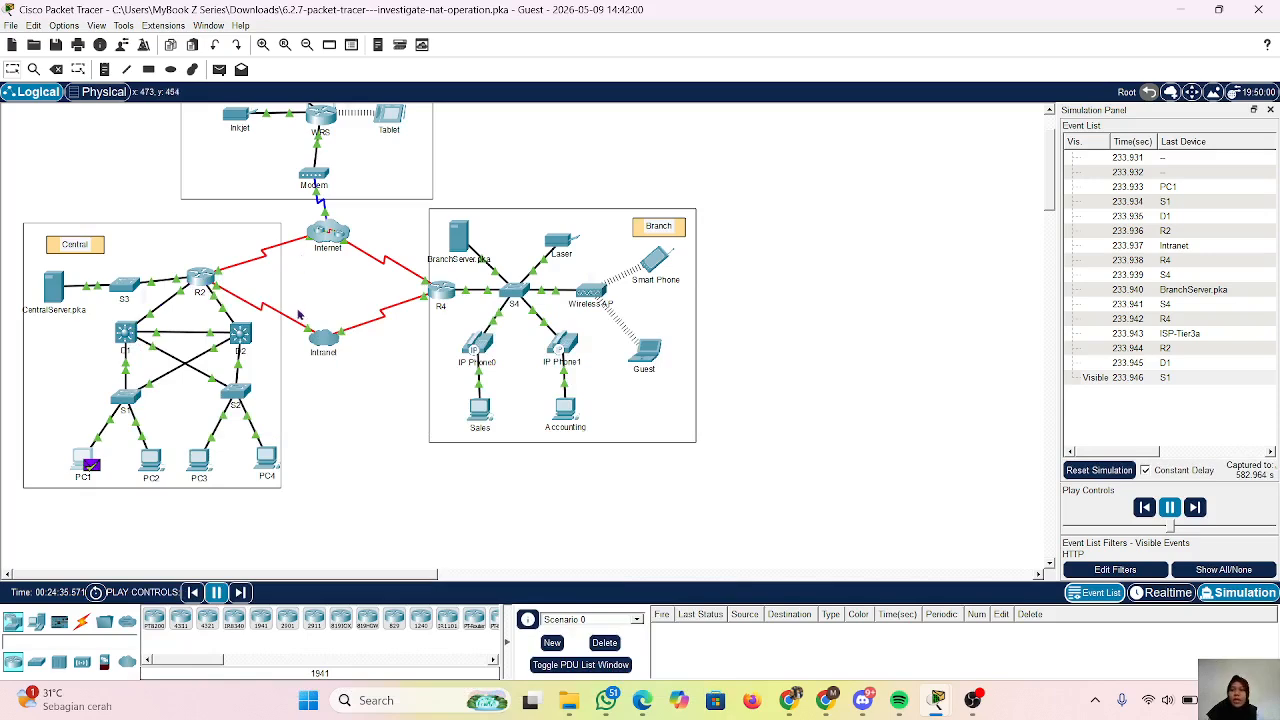
Inspect the Intranet cloud and R4 on the packet's route, and reopen the activity instructions at Step 2c.
mouse_move(335, 341)
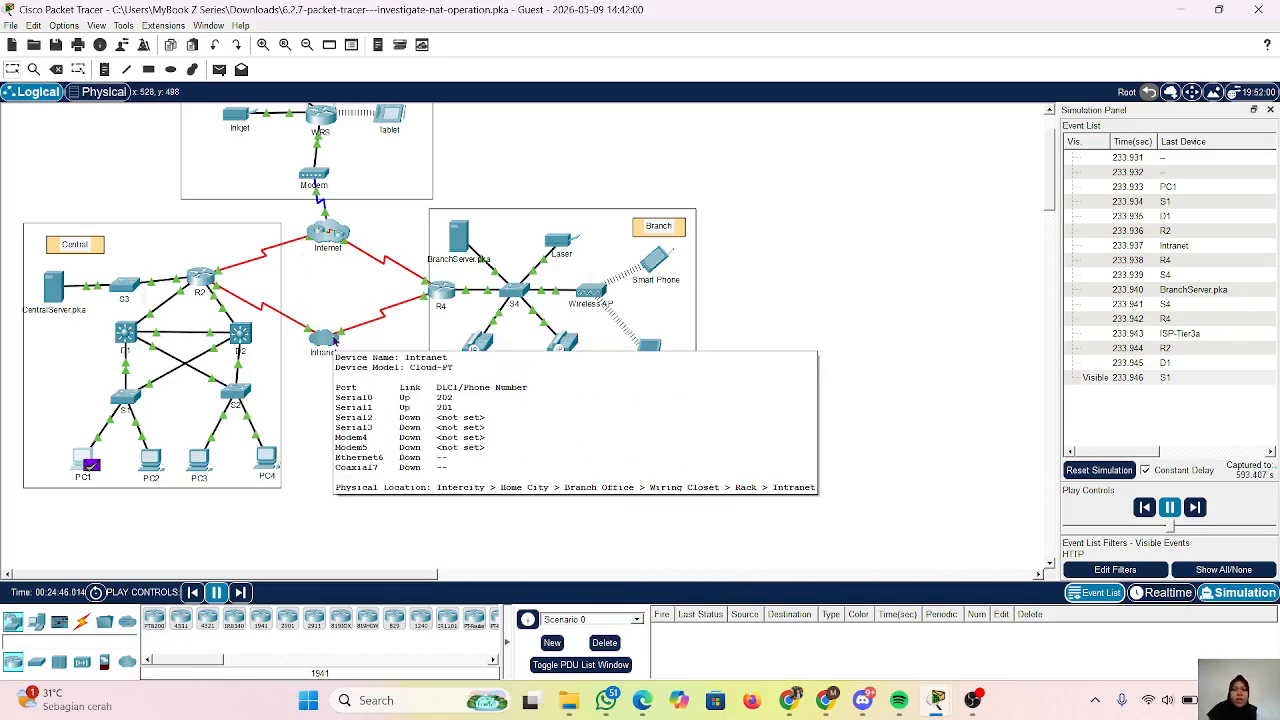
mouse_move(449, 294)
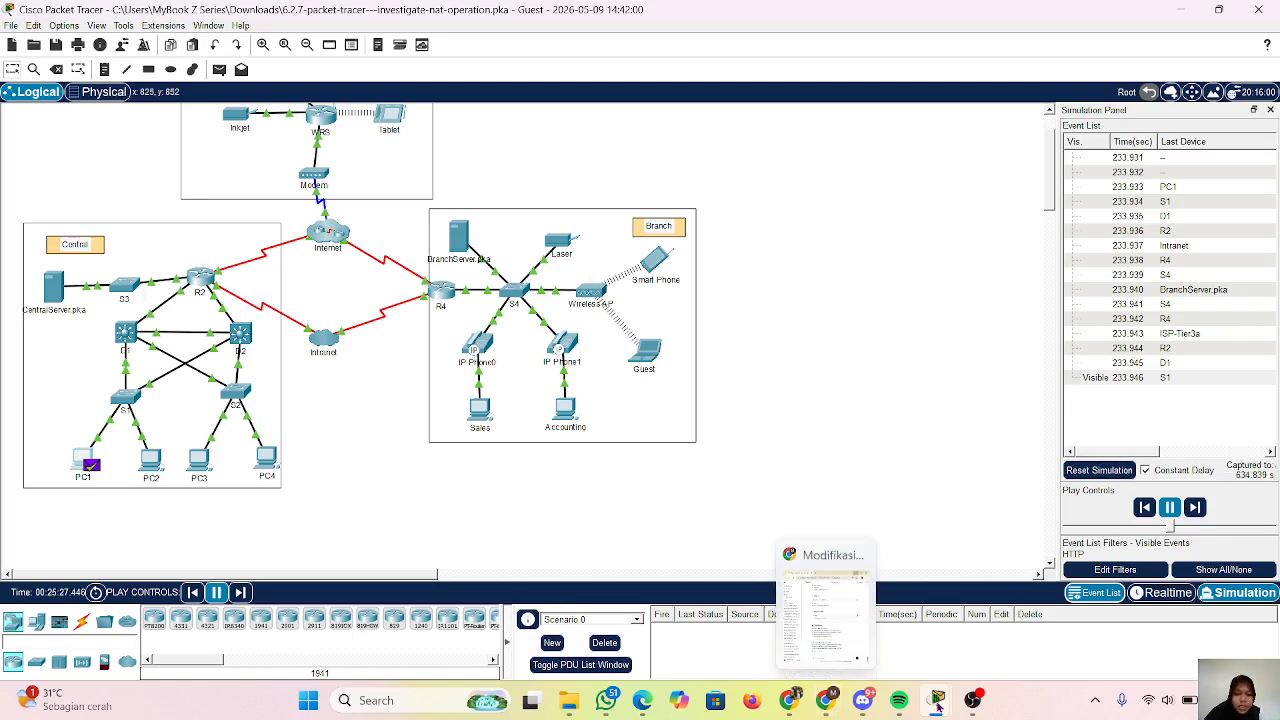
mouse_move(937, 704)
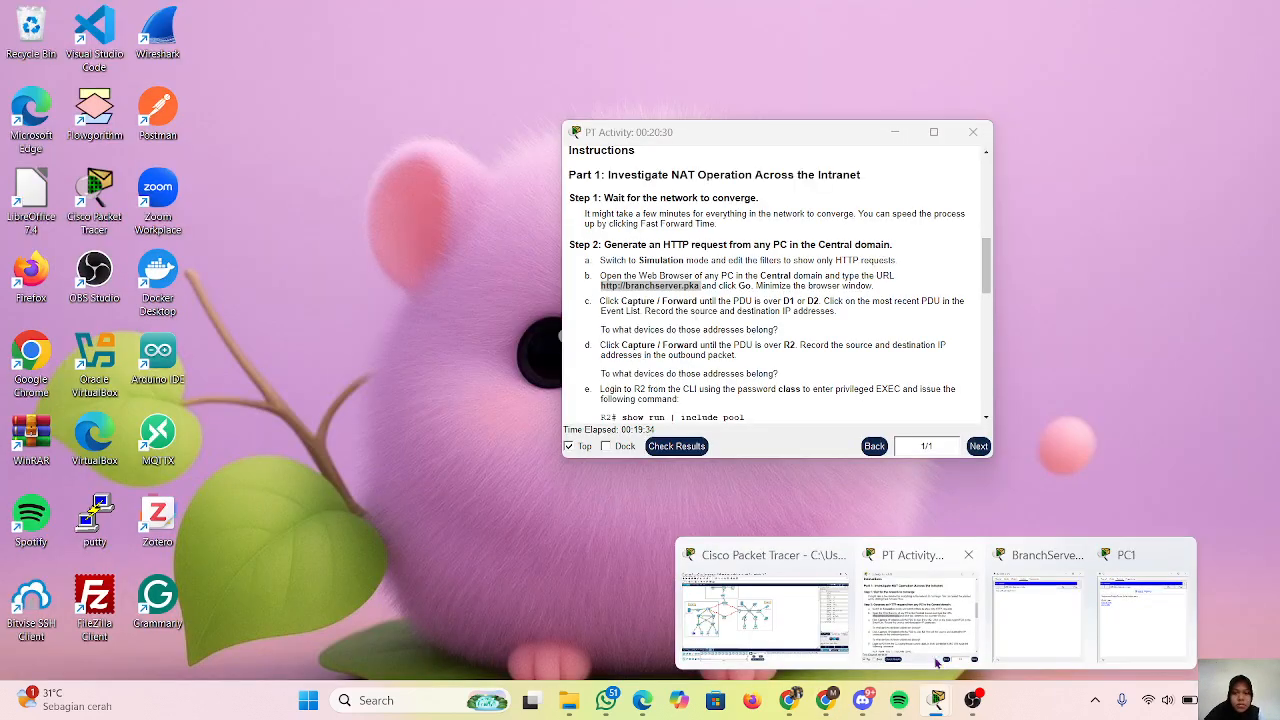
click(940, 668)
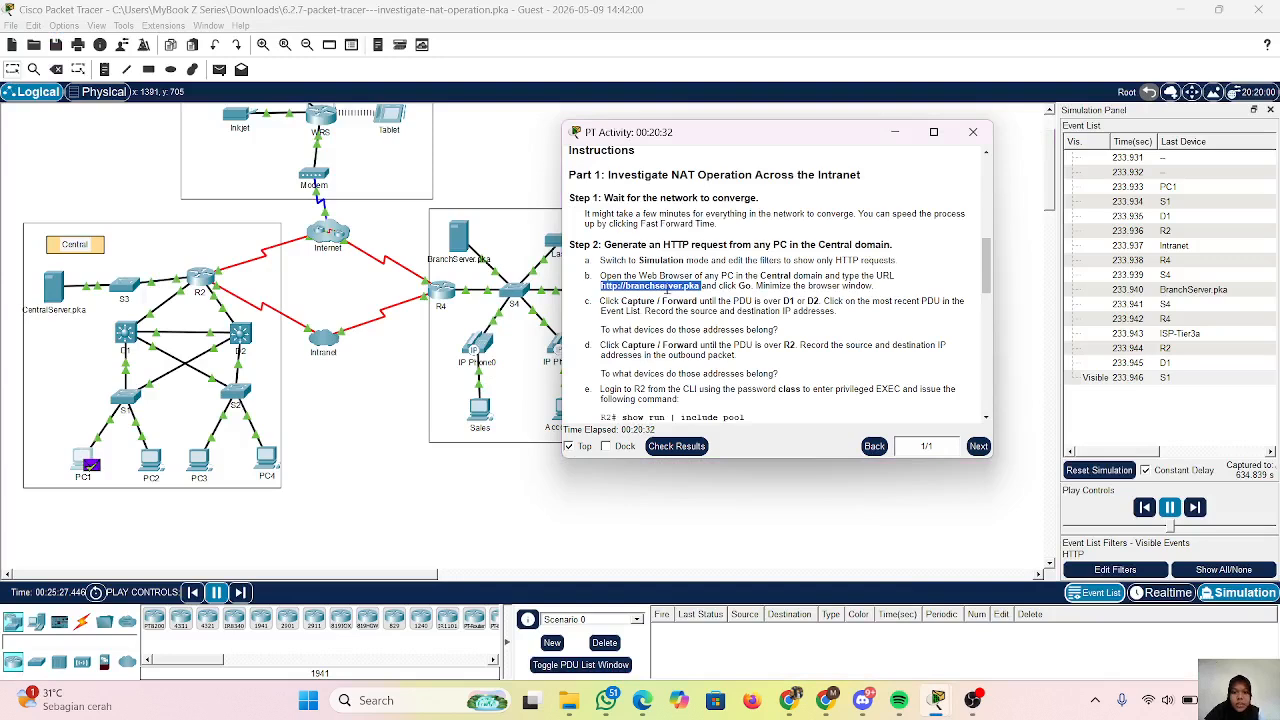
scroll(750, 312, down, 1)
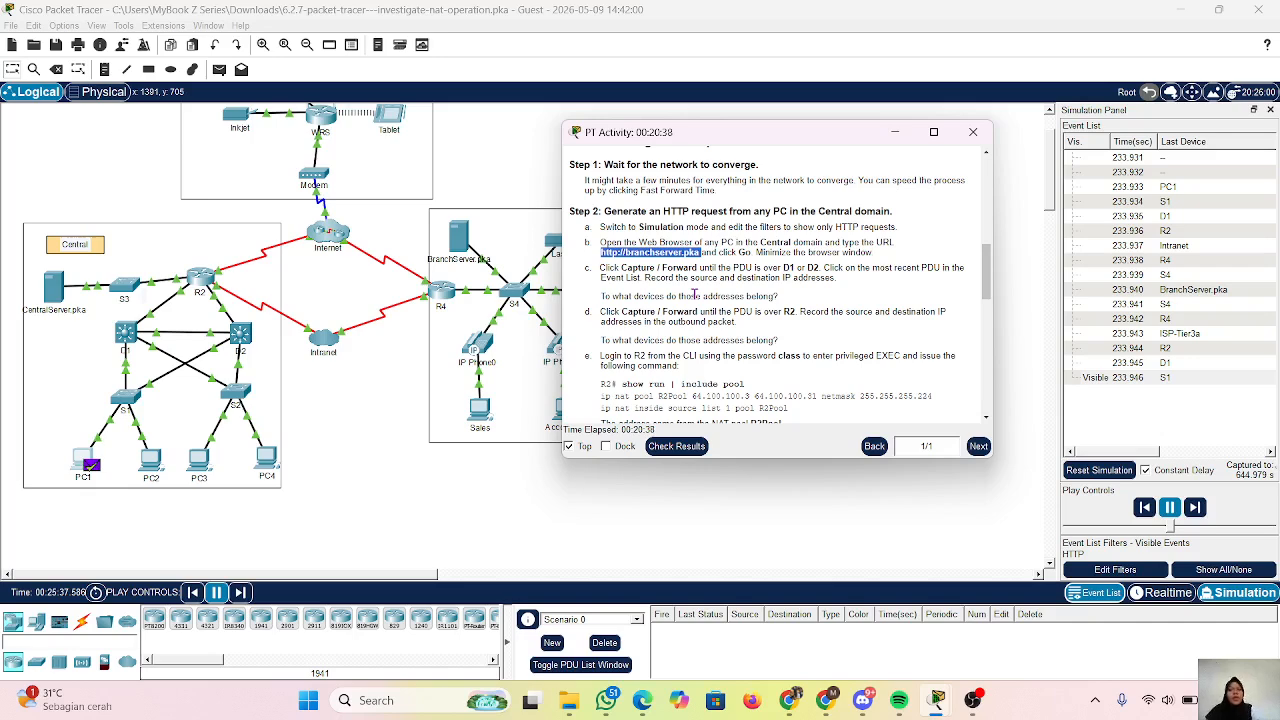
Open the PDU information at R2 from the event last sent by D1 and arrange it beside the instructions.
click(1174, 218)
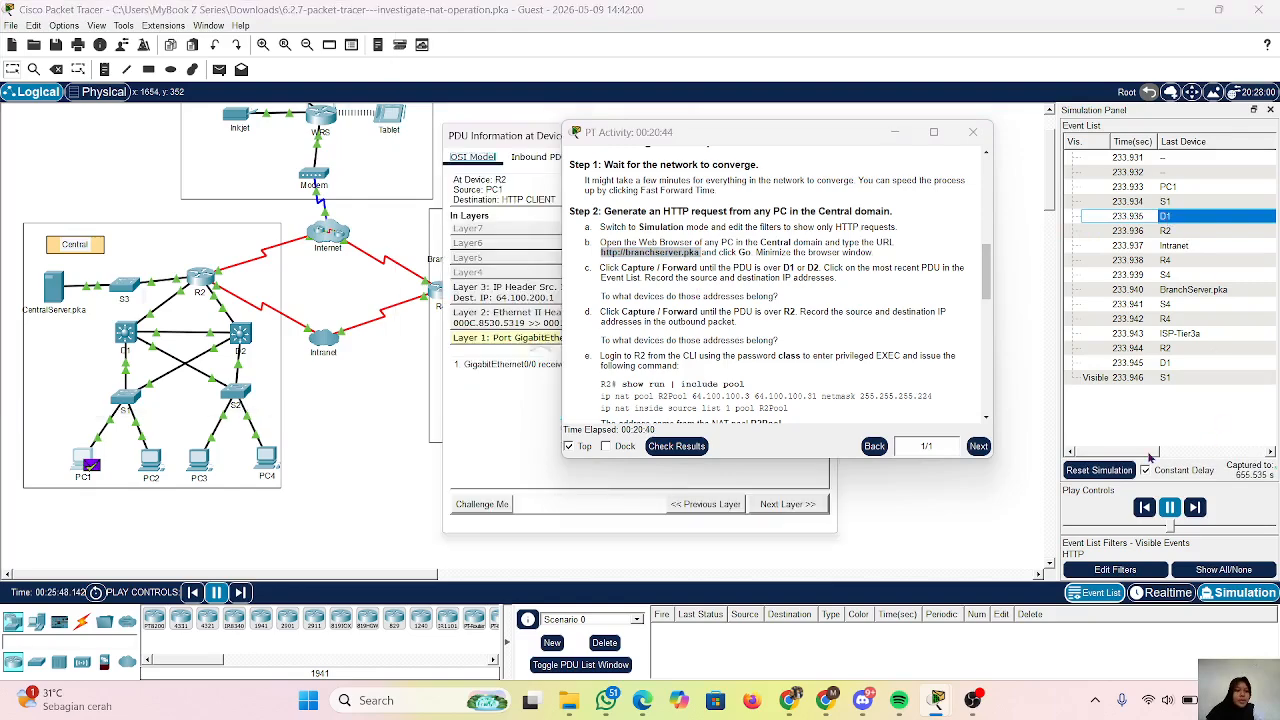
drag(1154, 454, 1122, 488)
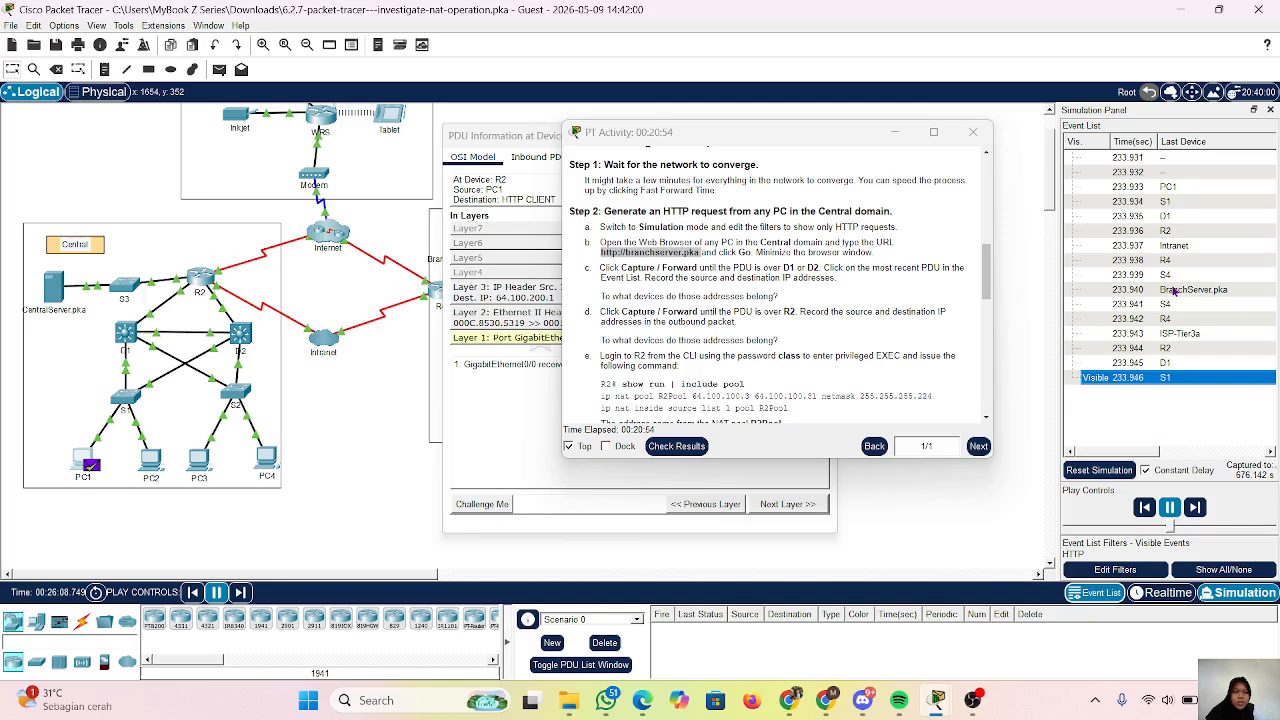
click(1181, 218)
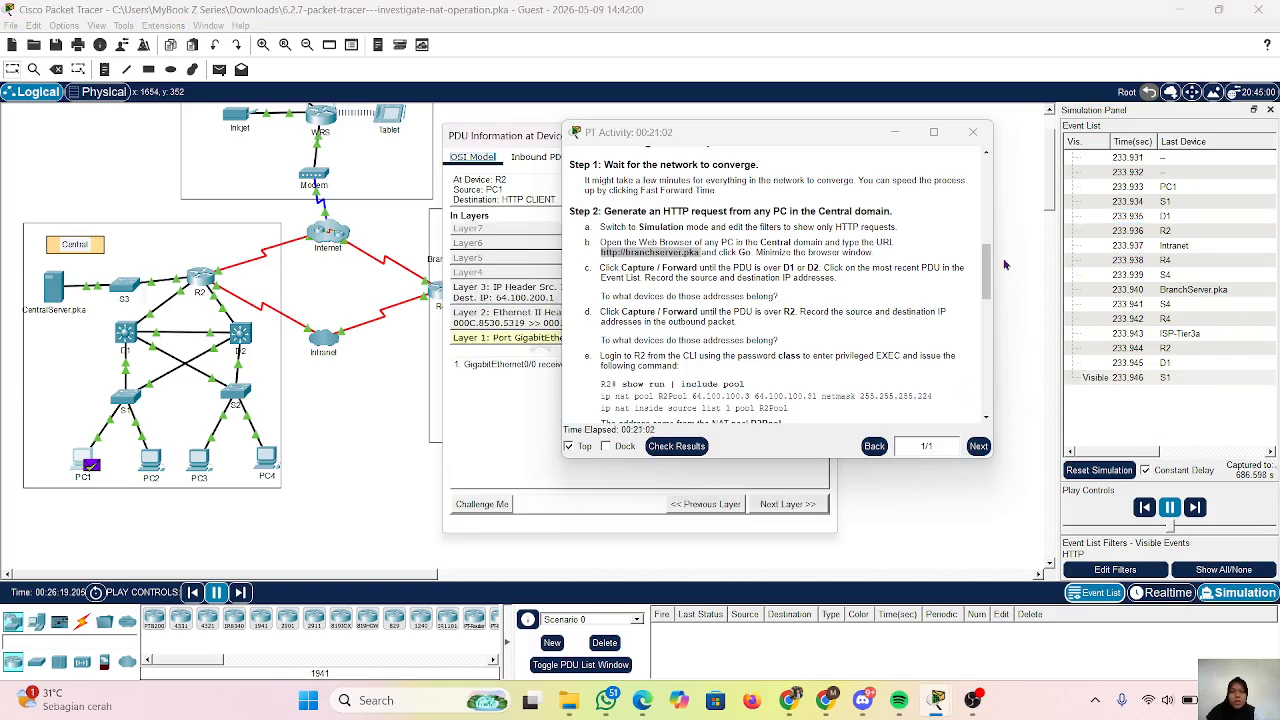
drag(845, 139, 1020, 128)
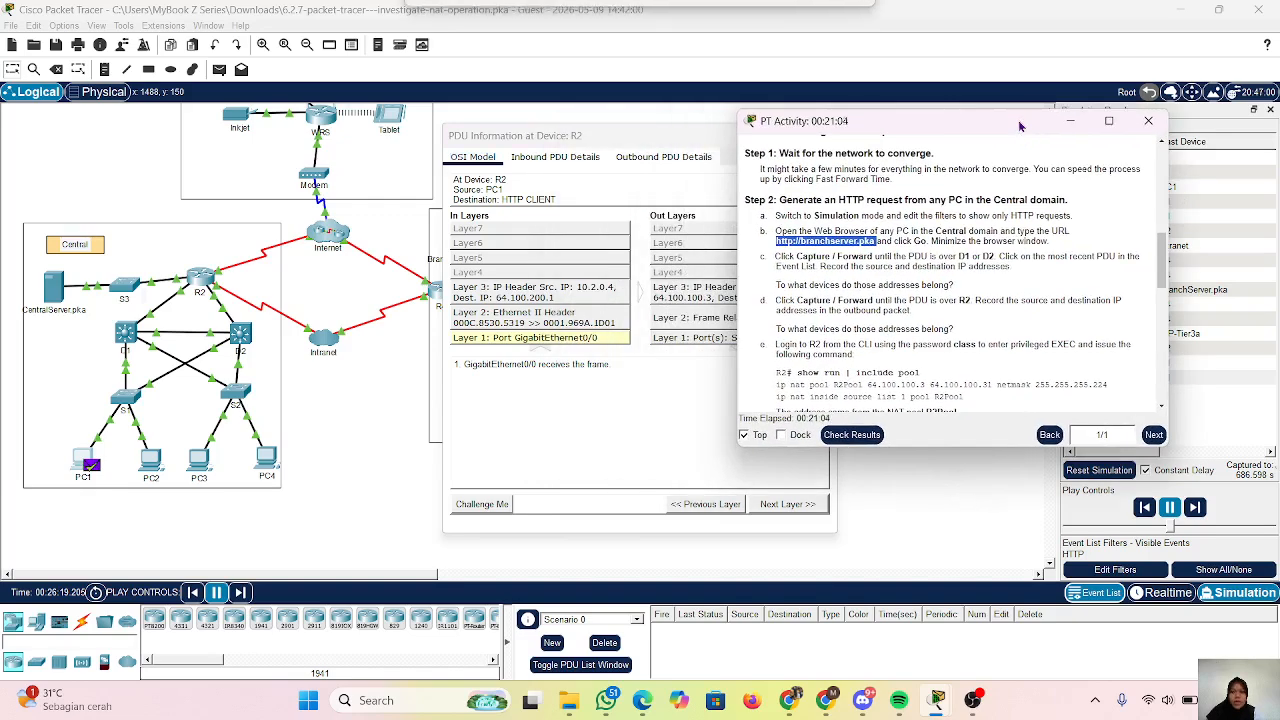
drag(595, 141, 460, 133)
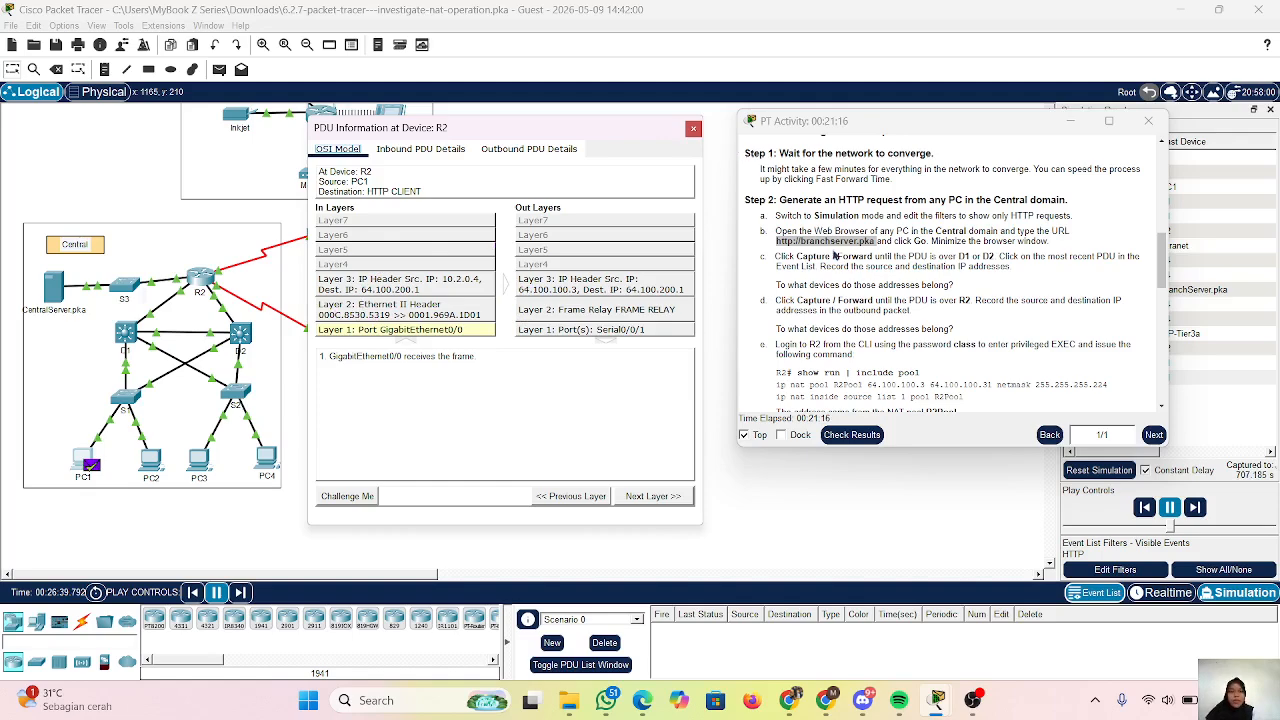
Compare R2's inbound and outbound IP addresses with Step 2 items c to g, and close the PDU information.
scroll(868, 308, down, 1)
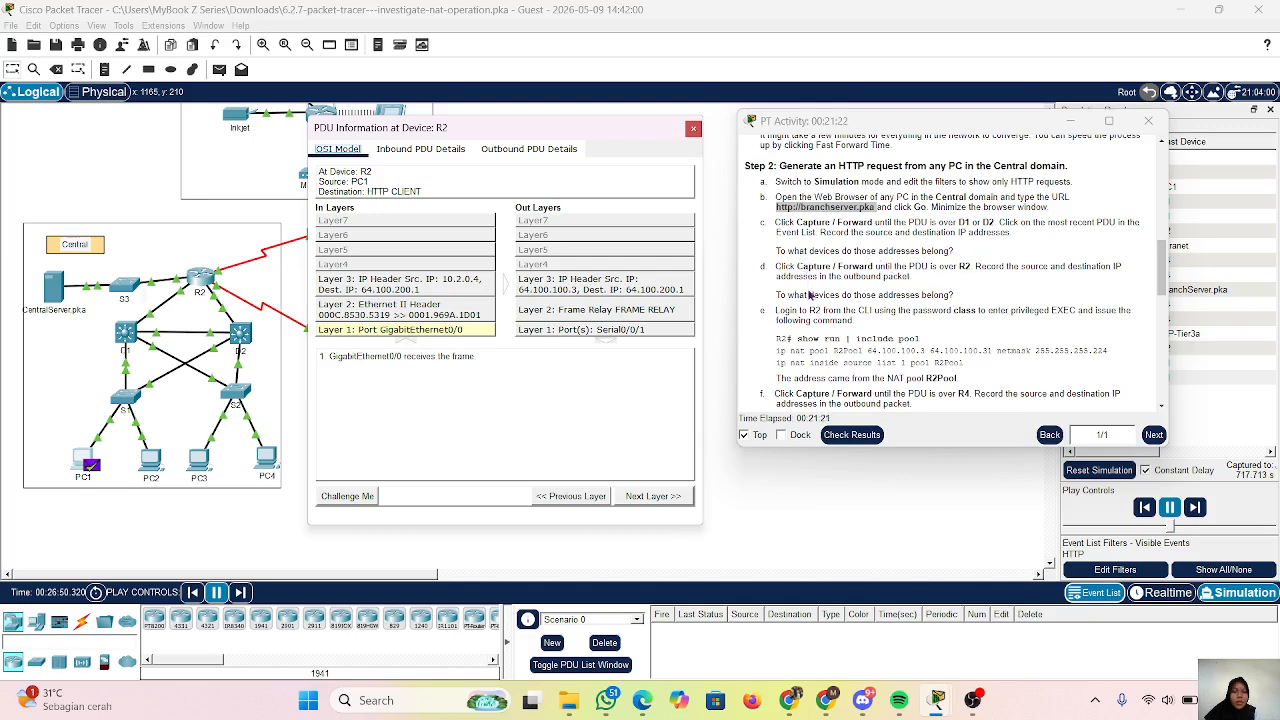
scroll(840, 335, down, 1)
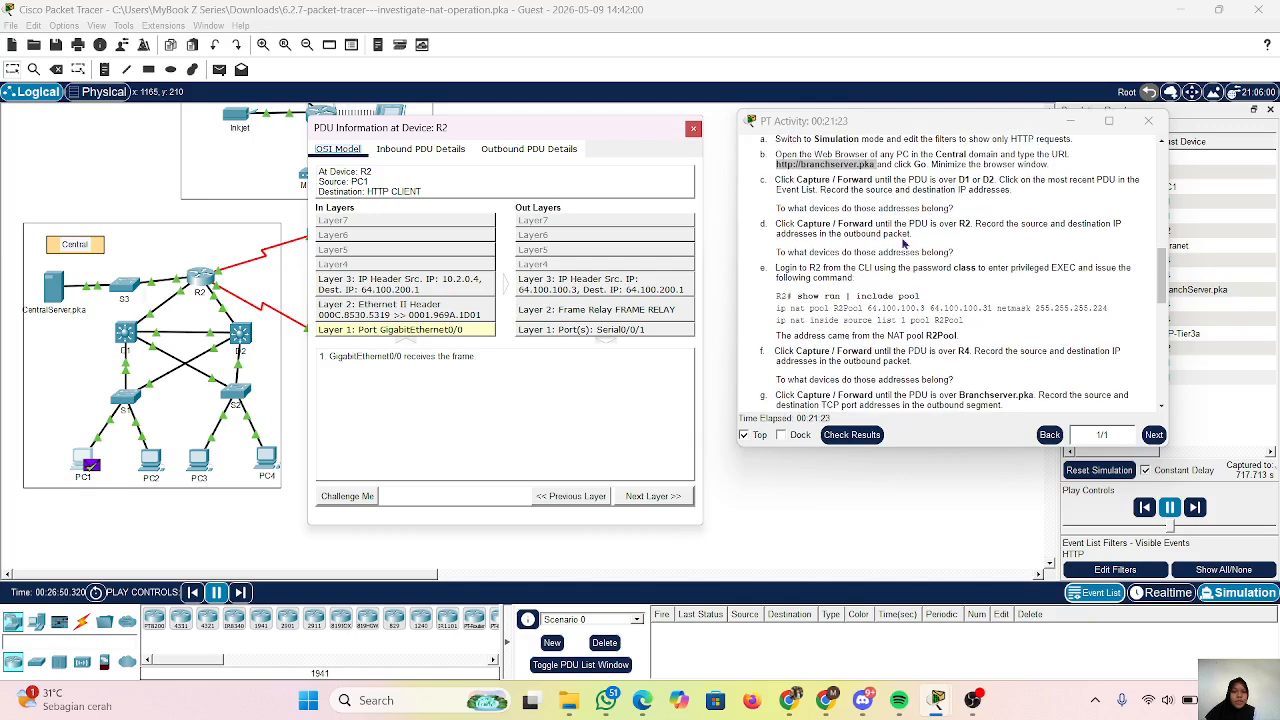
scroll(906, 245, down, 1)
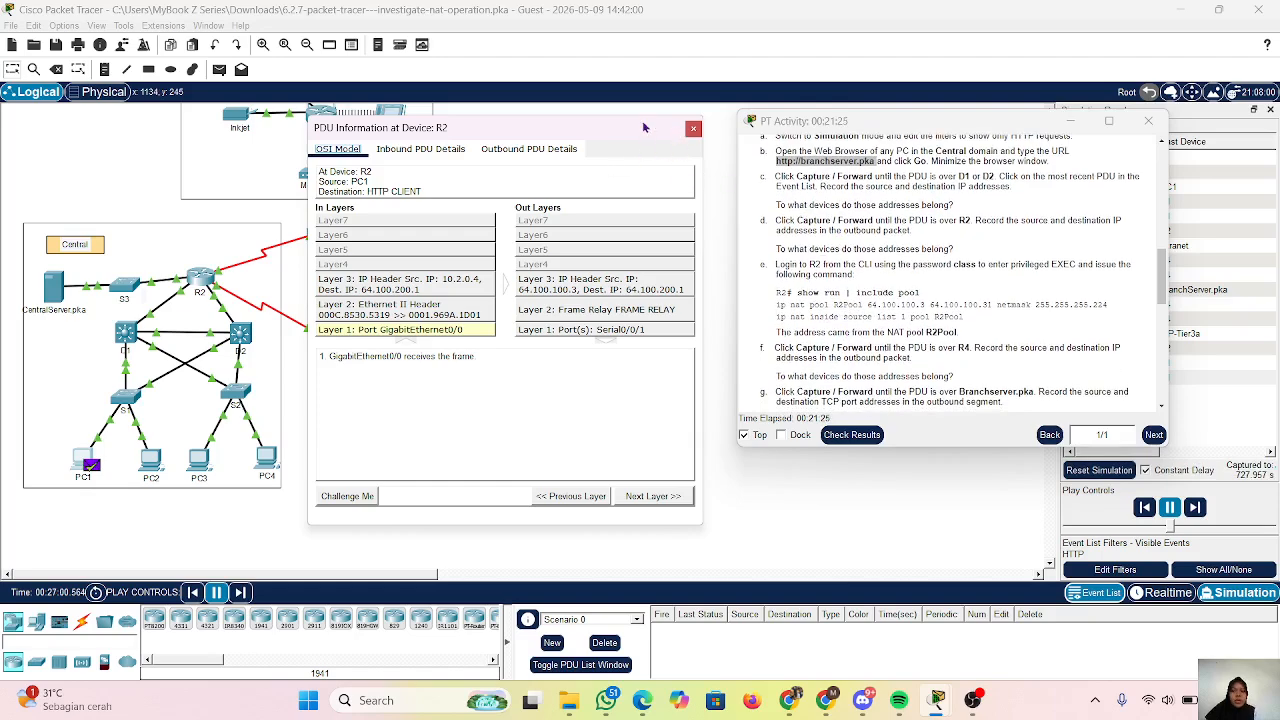
click(1067, 123)
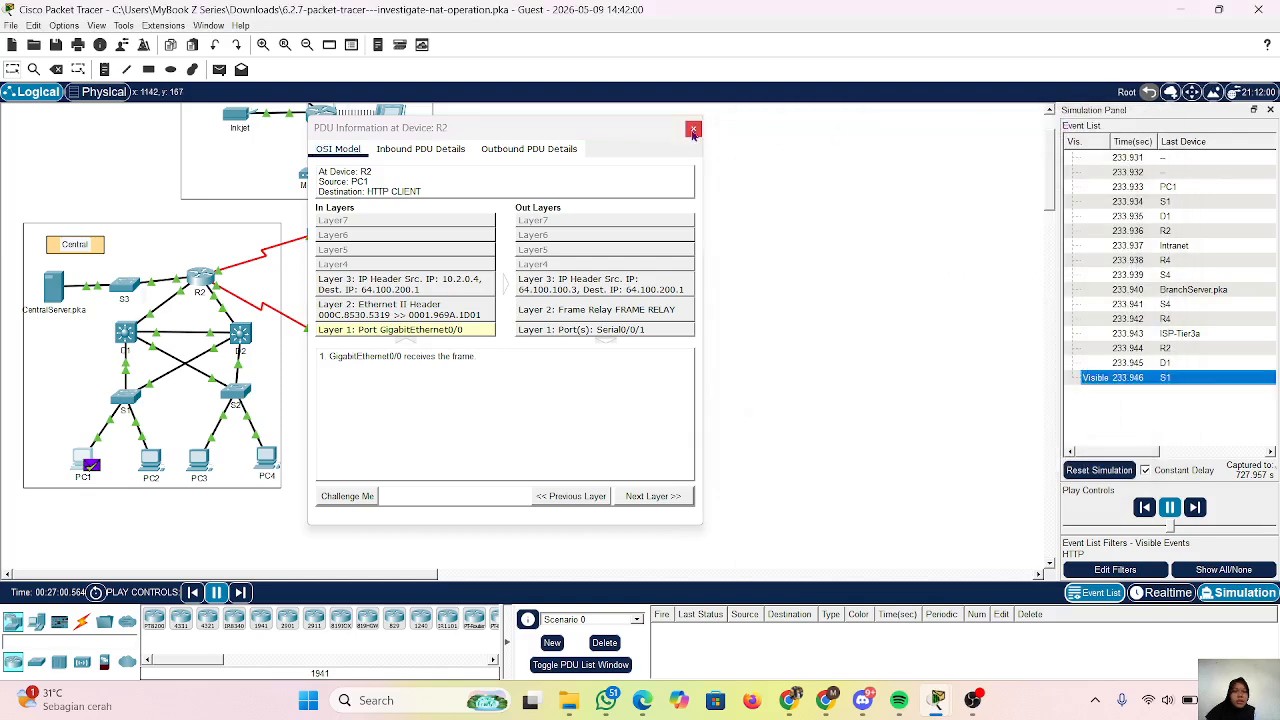
click(693, 131)
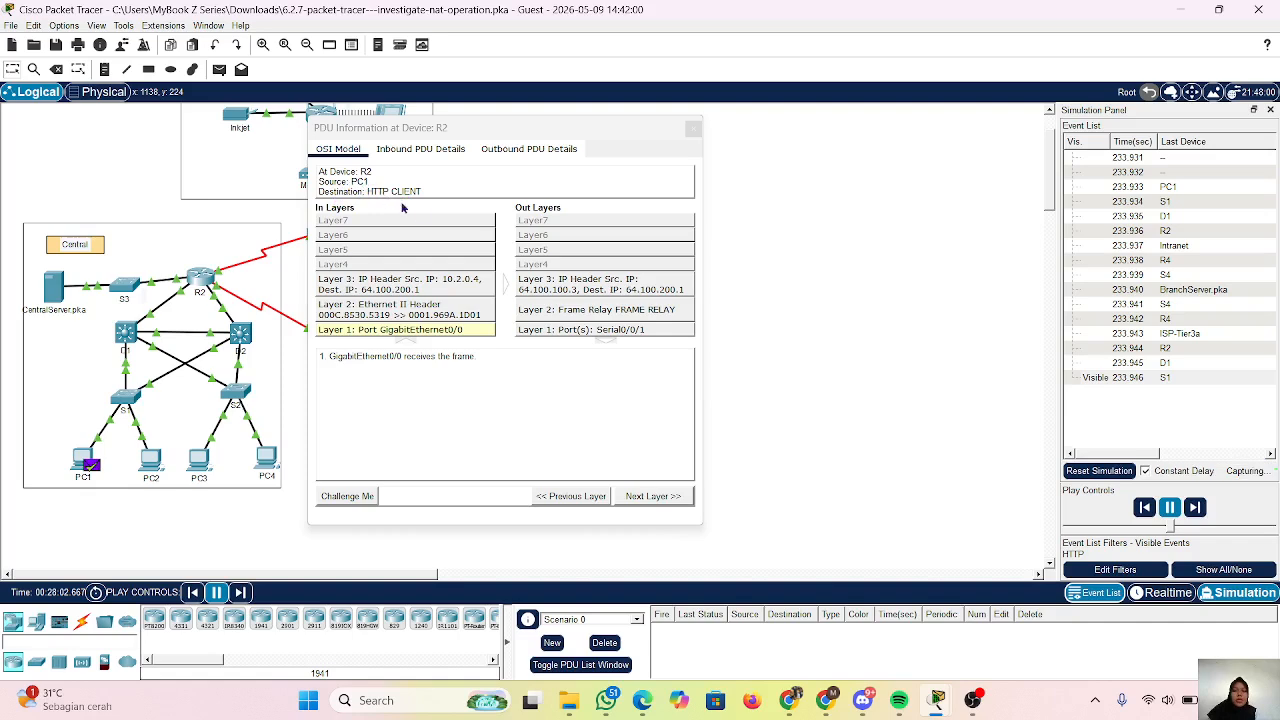
click(693, 128)
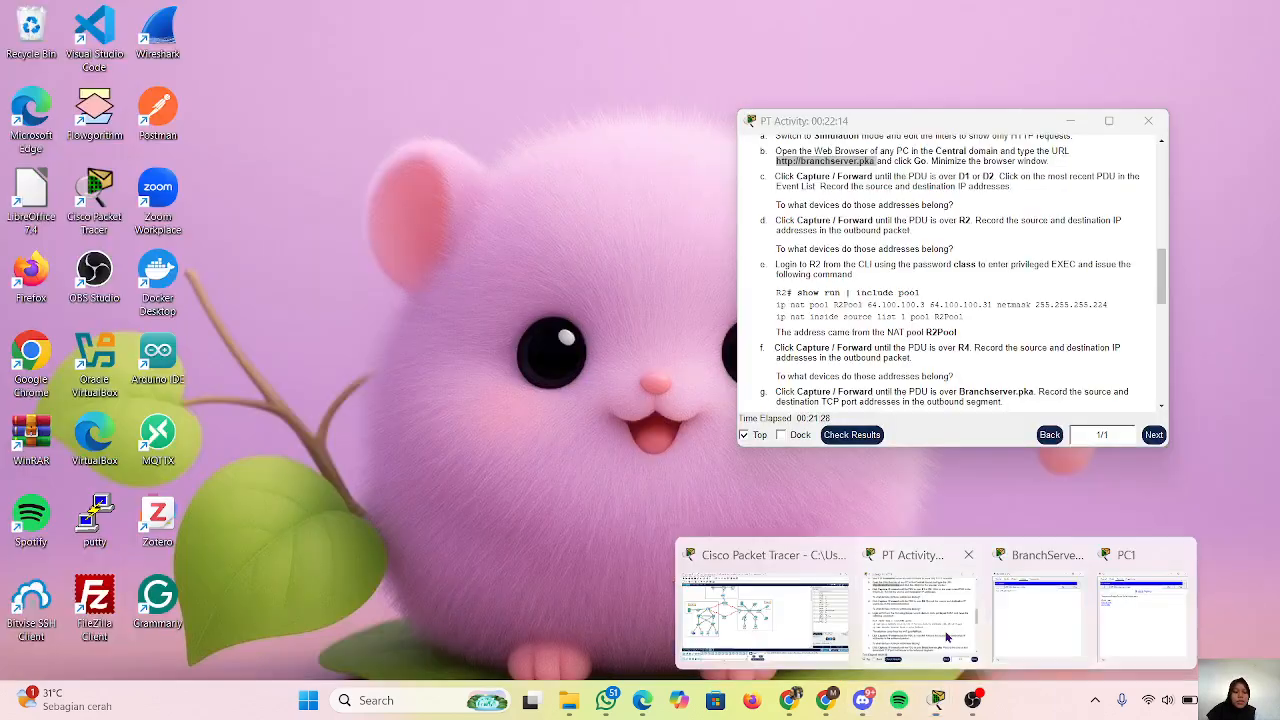
Return to the topology with the instructions showing and review Step 2 items c to h.
click(843, 590)
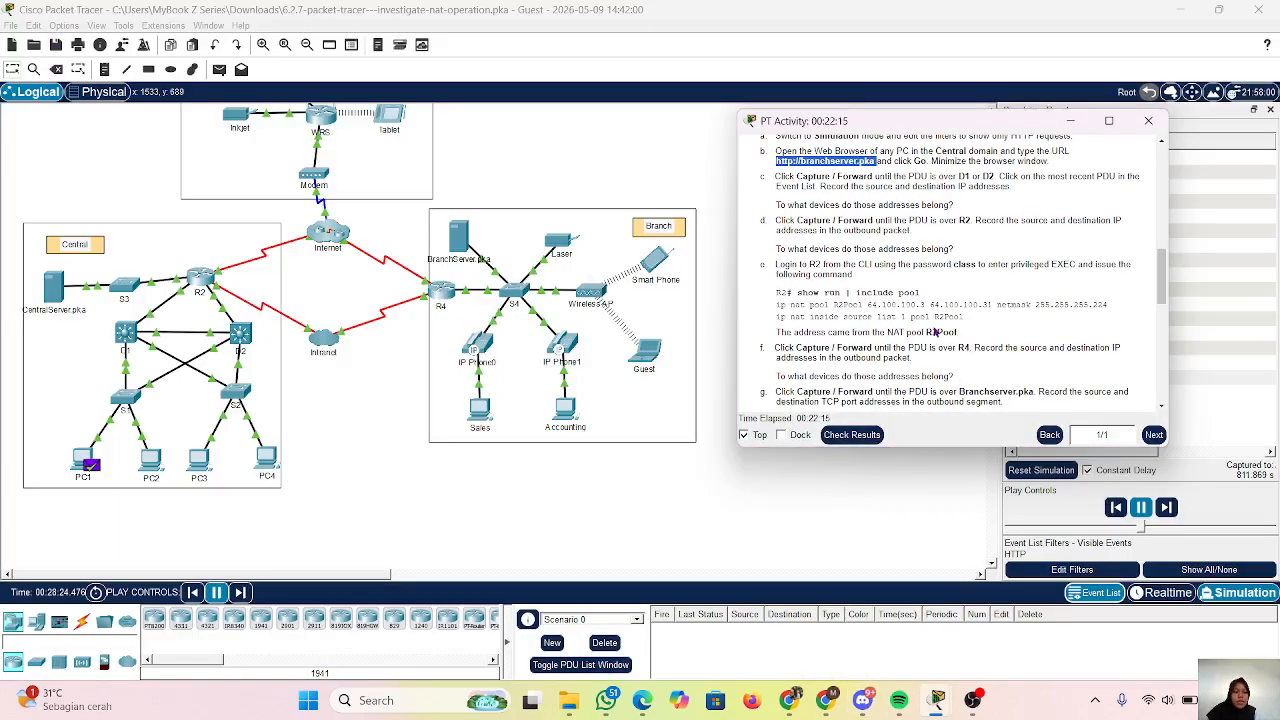
scroll(935, 332, down, 1)
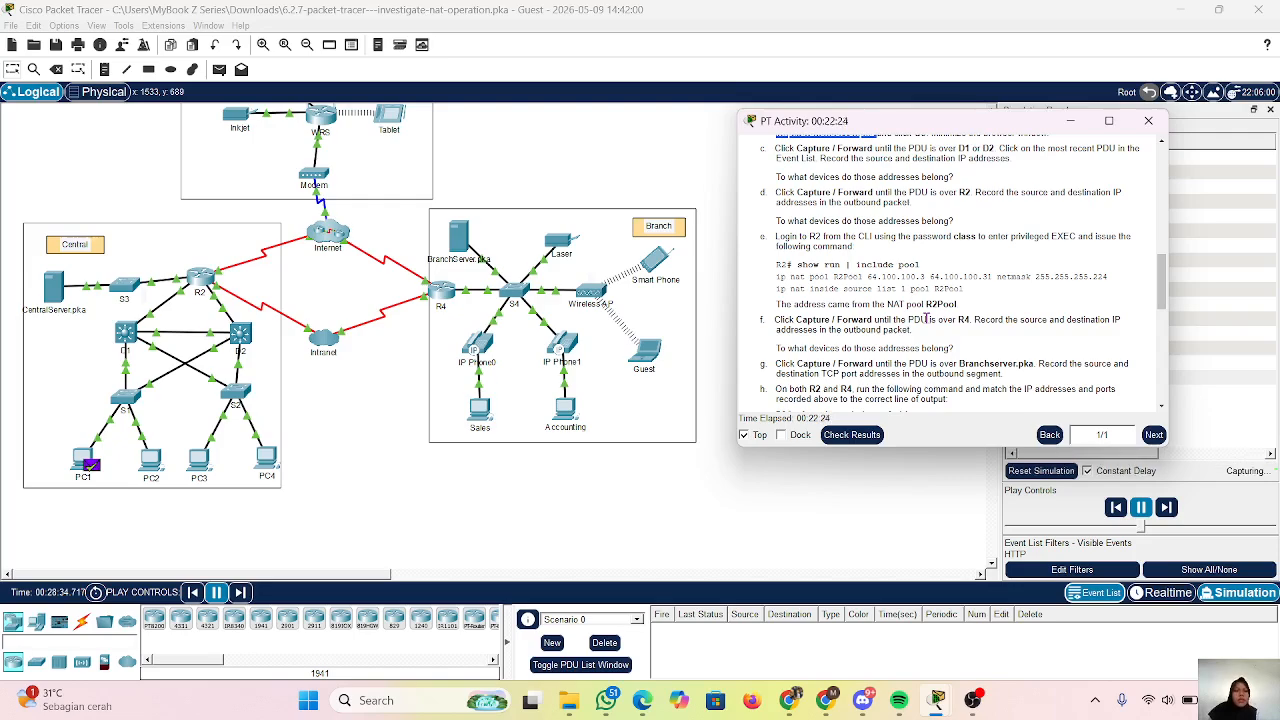
scroll(887, 290, down, 1)
scroll(887, 290, down, 1)
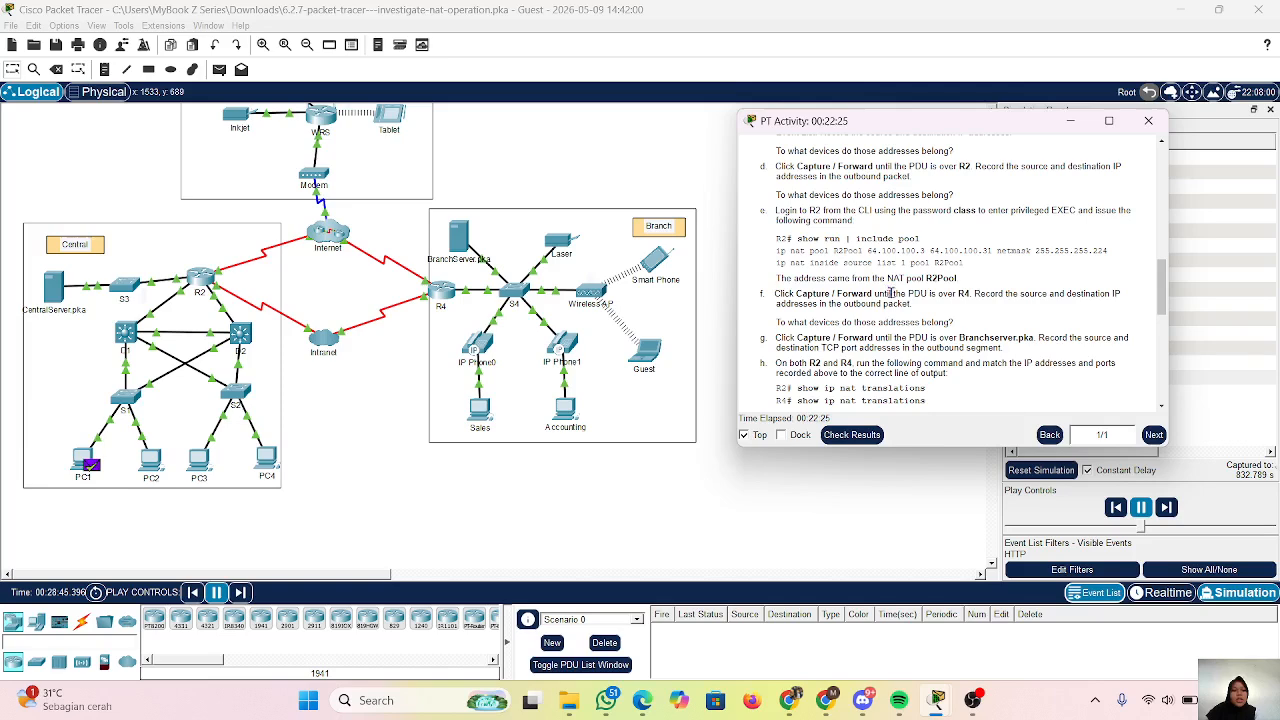
scroll(903, 299, up, 3)
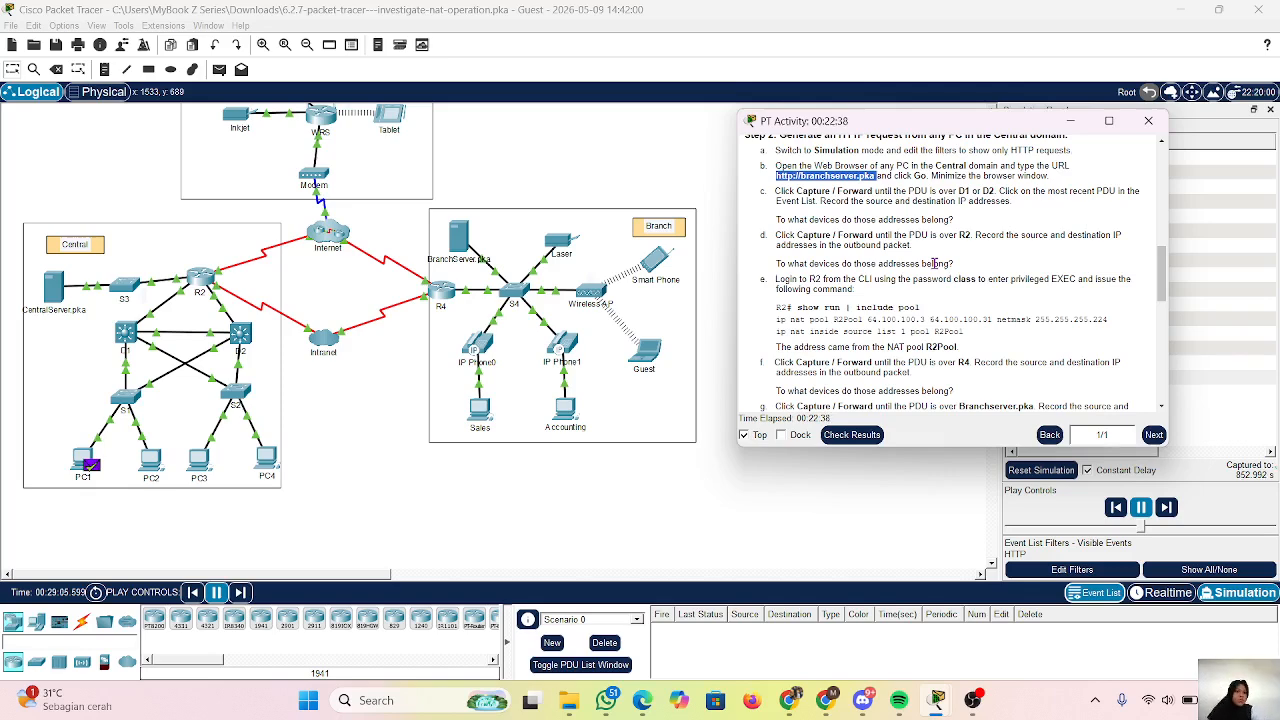
Open R2's command line and enter privileged EXEC mode with the enable password.
click(202, 282)
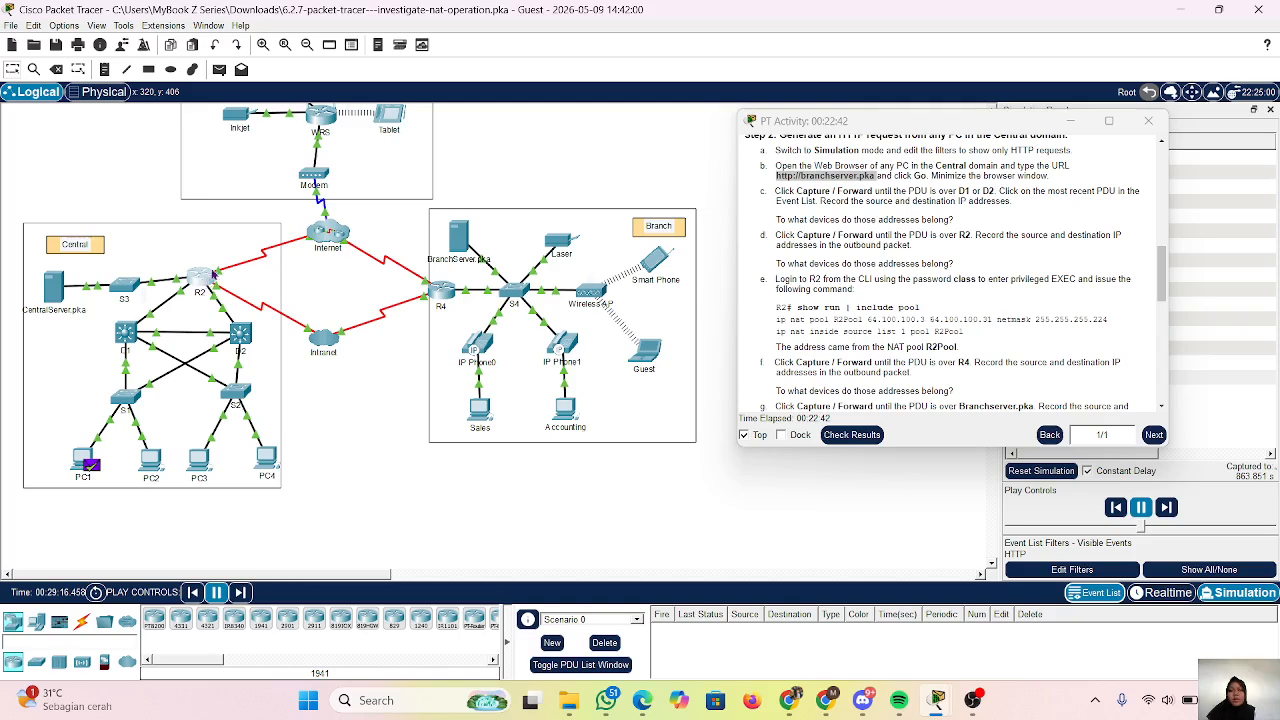
click(209, 278)
click(501, 119)
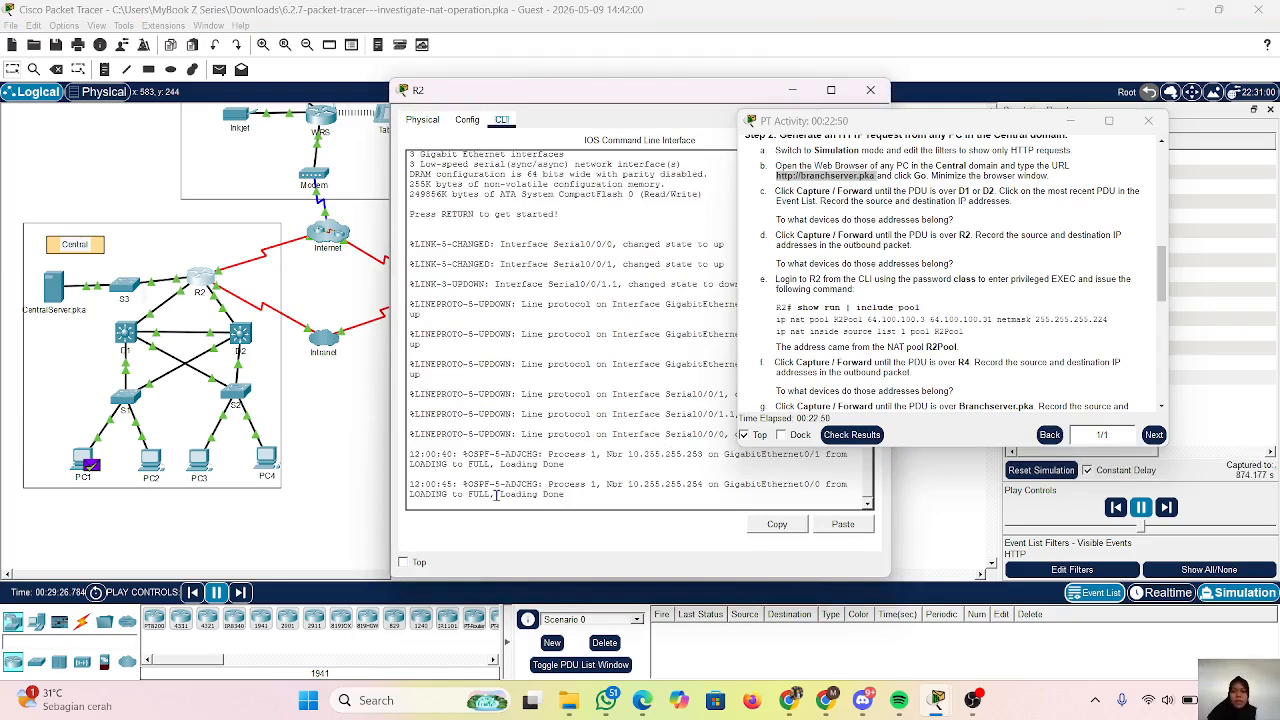
key(Return)
key(Return)
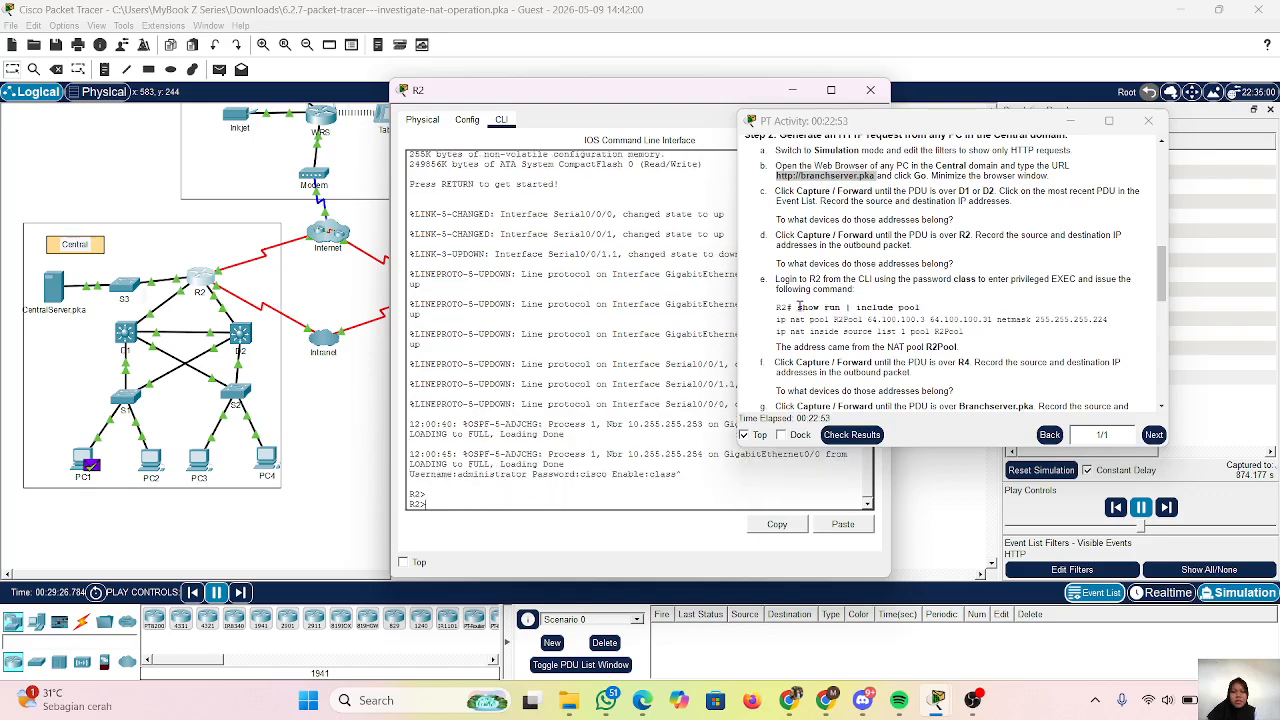
text(ena)
key(Return)
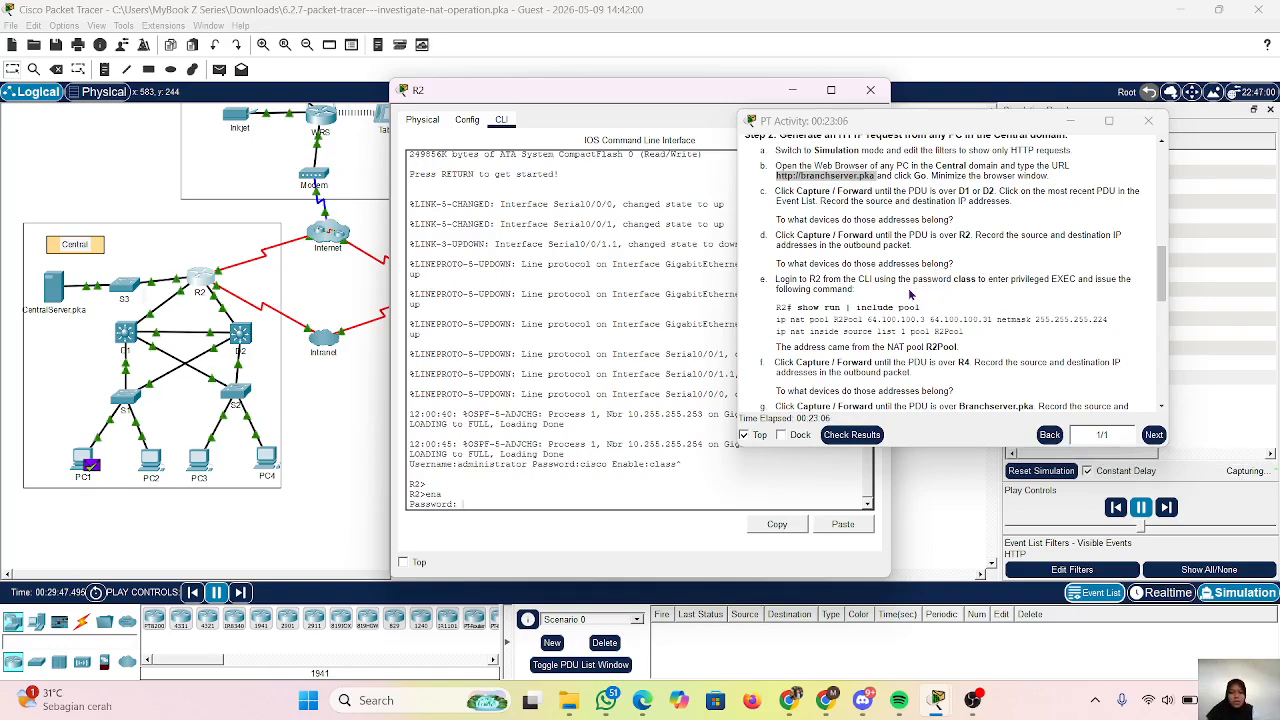
key(Return)
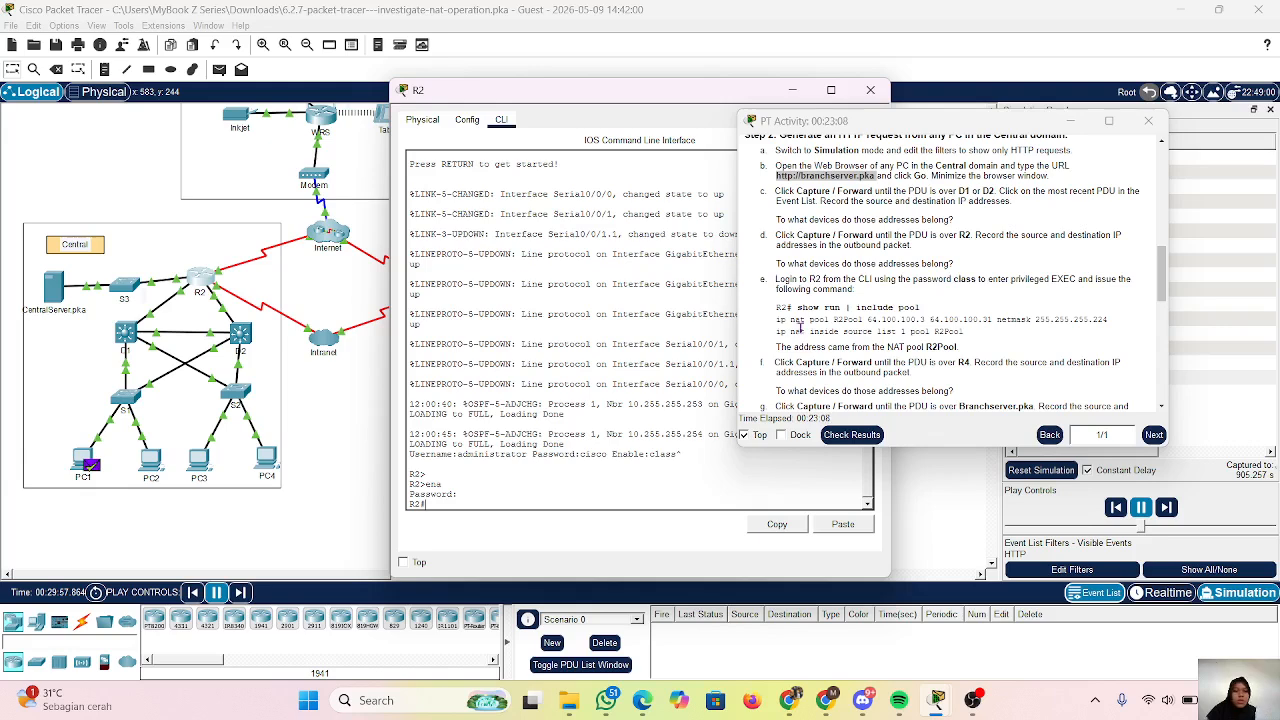
Copy the command show run | include pool from Step 2 item e and run it on R2.
drag(797, 307, 920, 312)
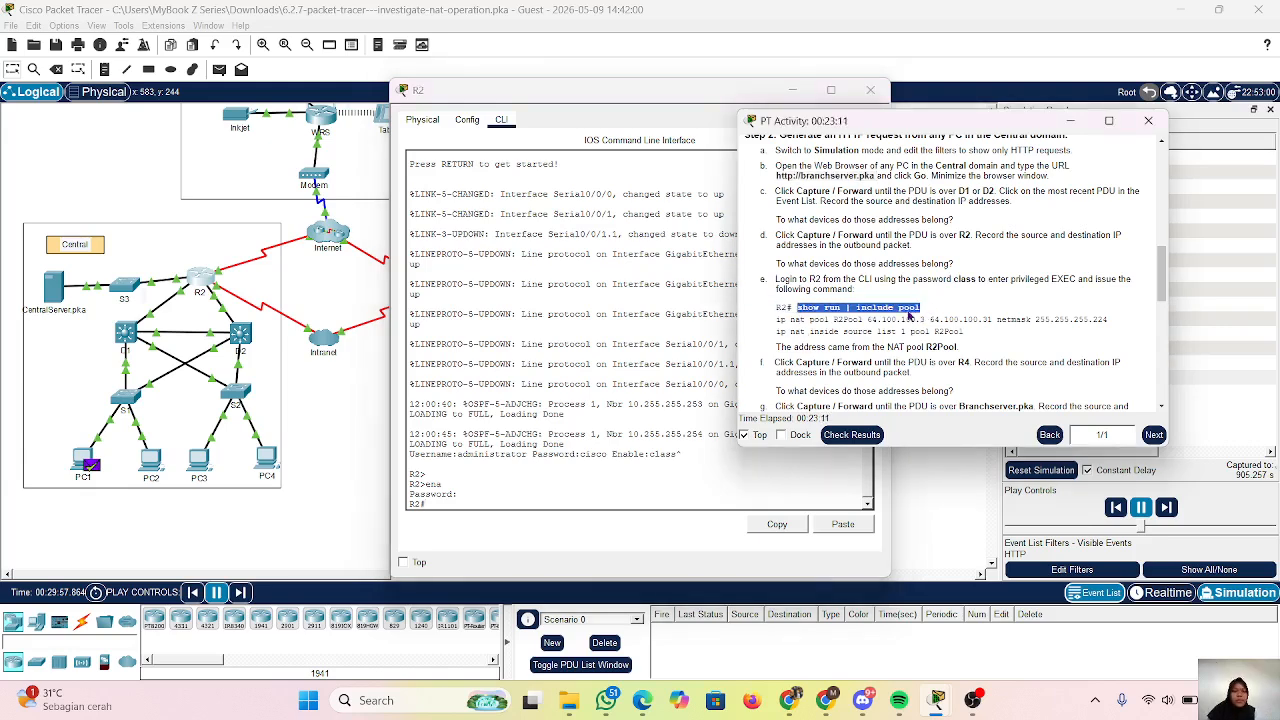
right_click(908, 315)
click(952, 317)
click(441, 507)
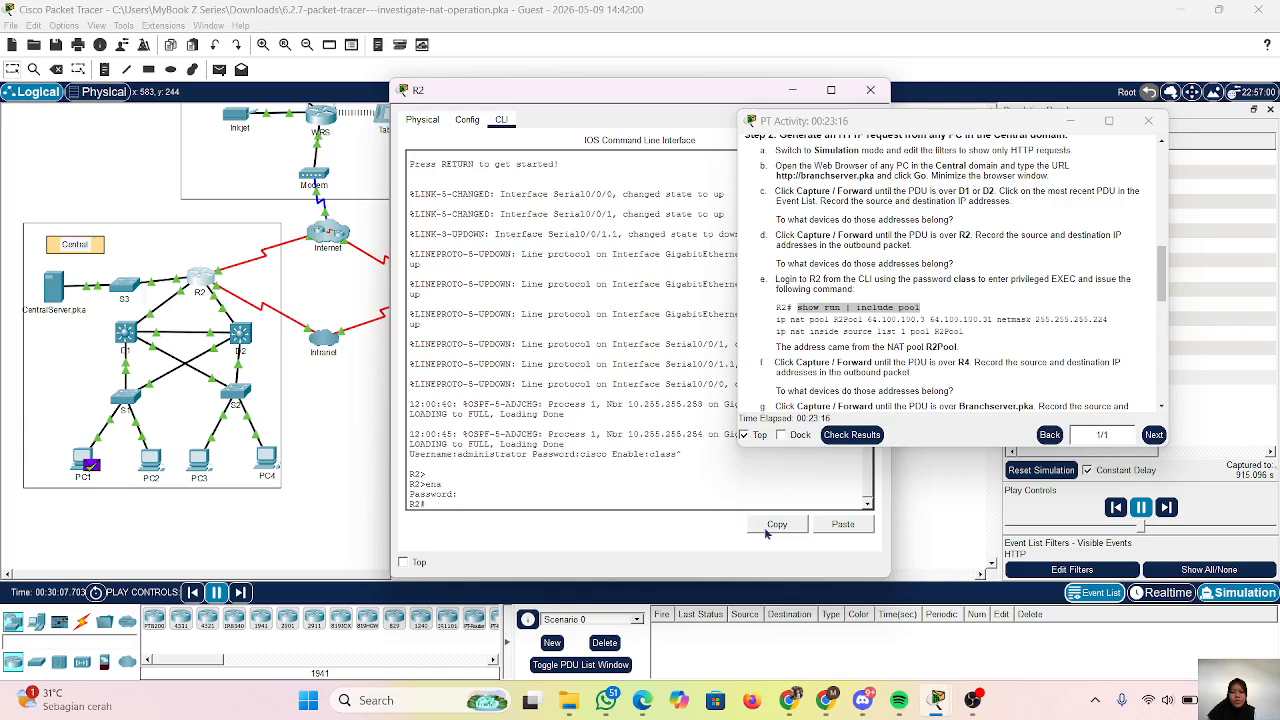
click(840, 526)
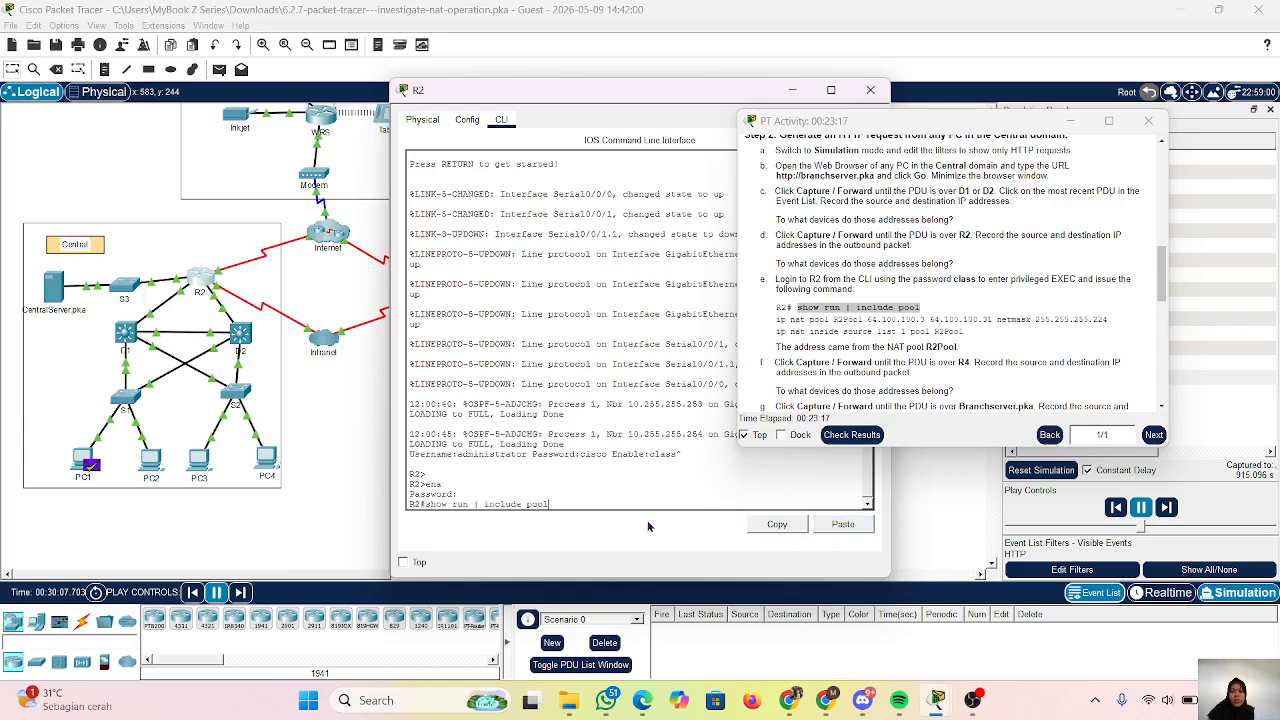
key(Return)
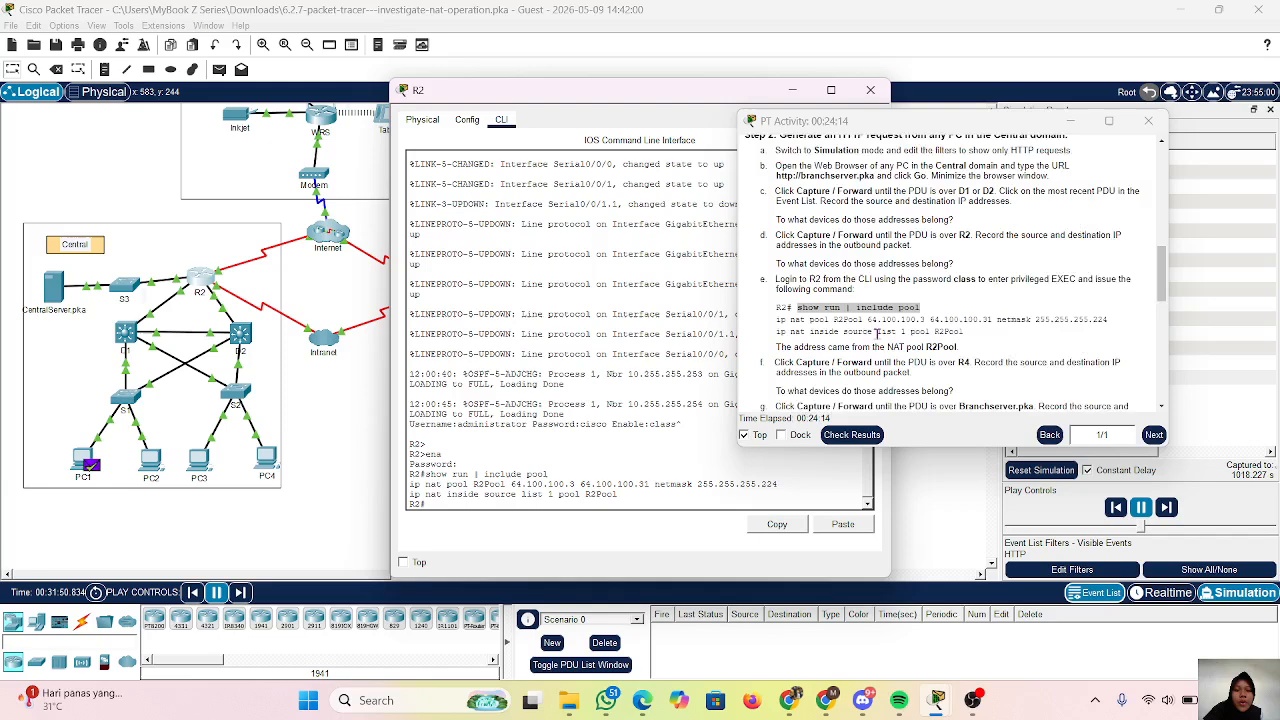
Review Step 2 items f to i in the activity instructions and try to advance the simulation by one event.
scroll(878, 333, down, 1)
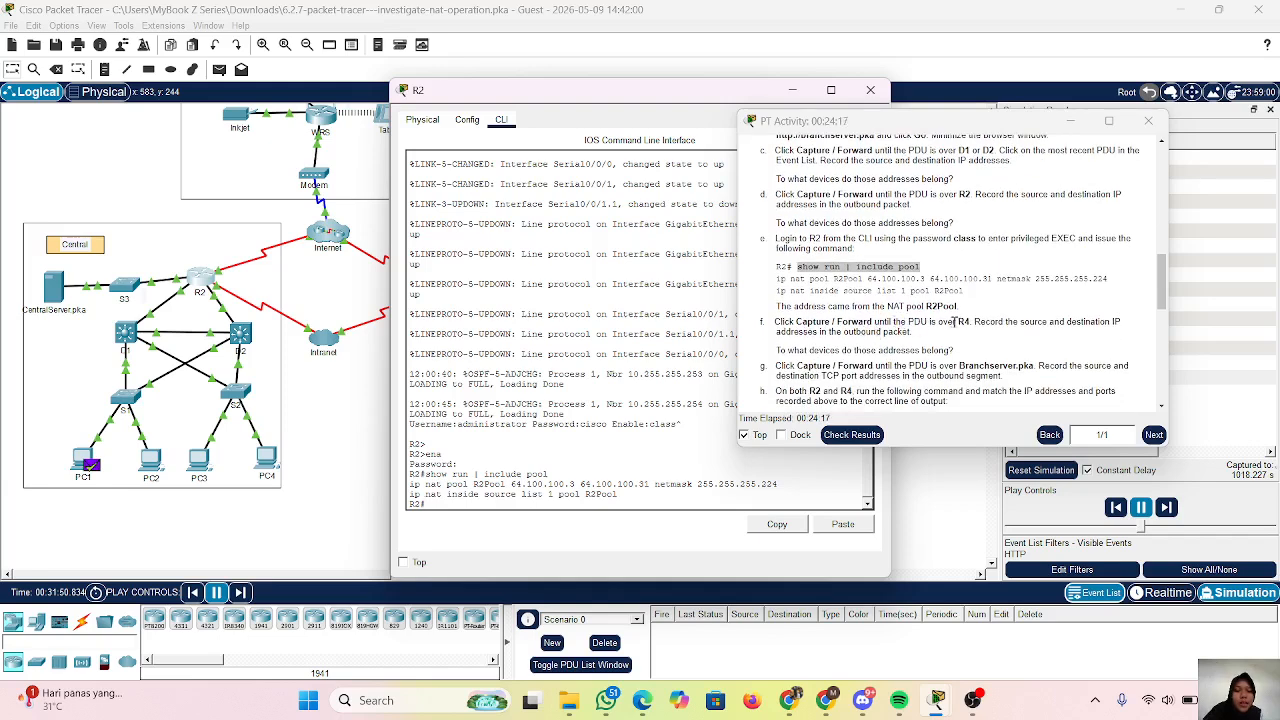
scroll(1008, 321, down, 1)
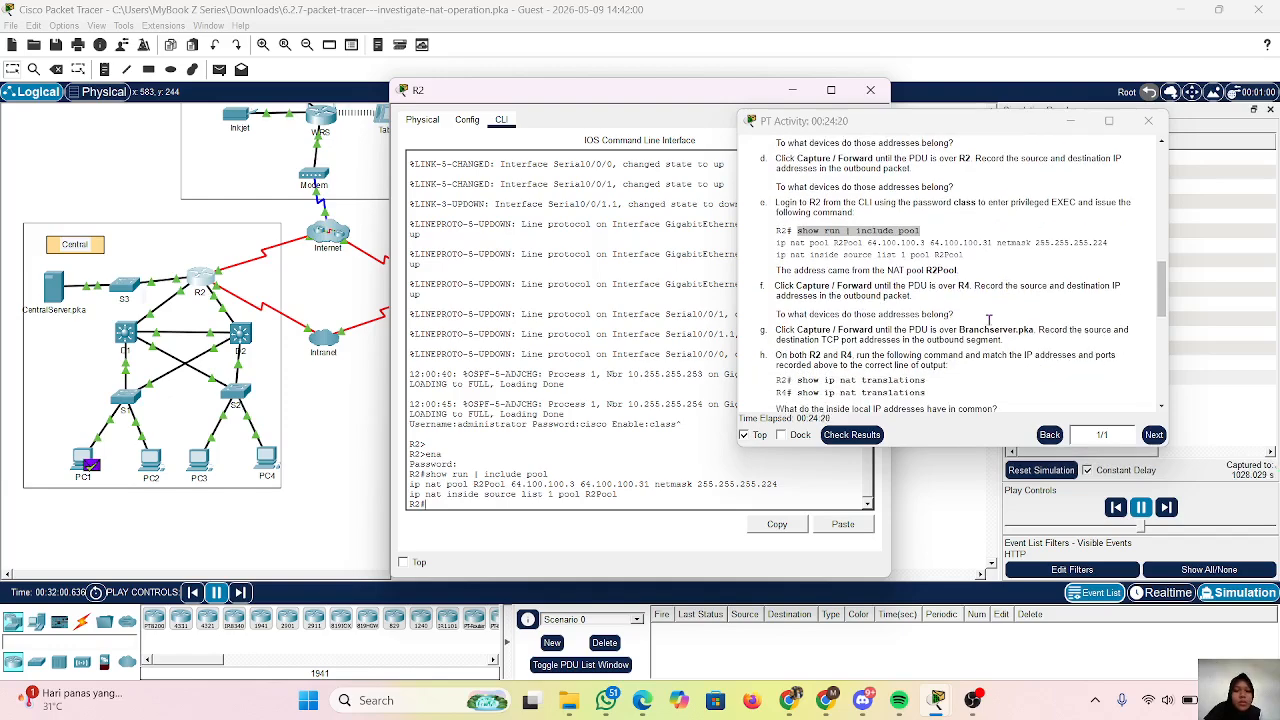
scroll(942, 327, down, 1)
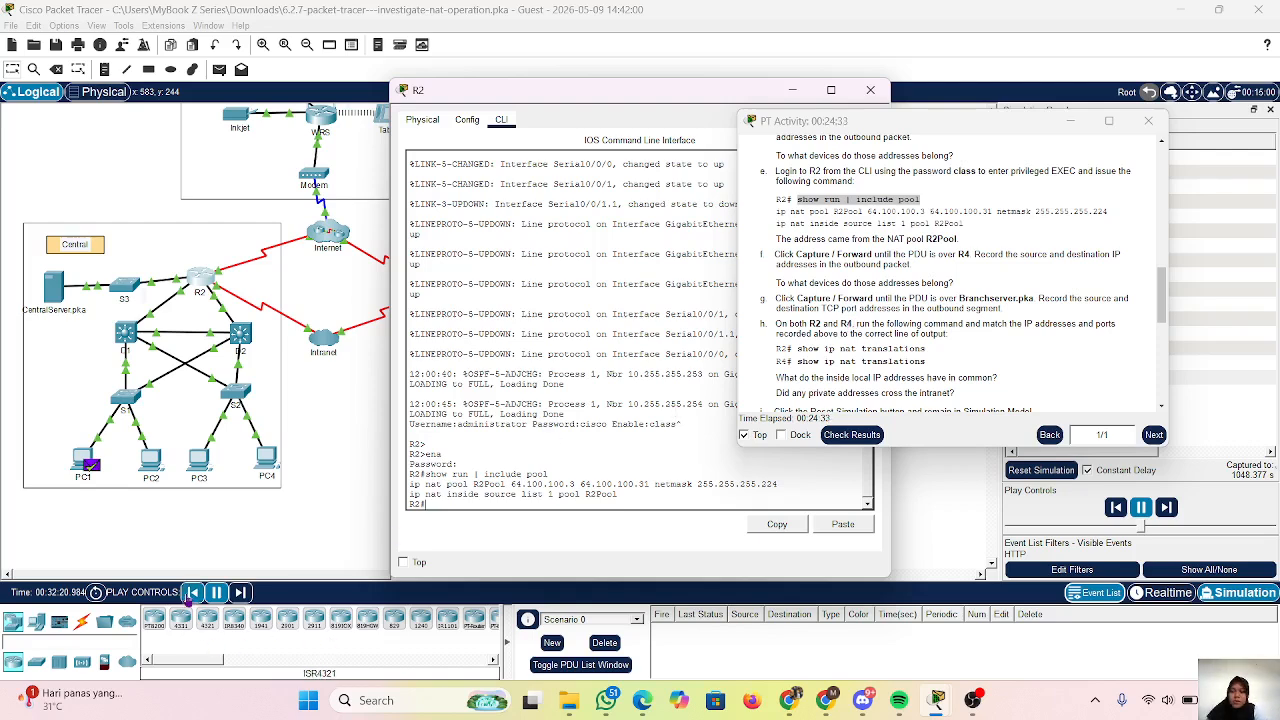
click(241, 593)
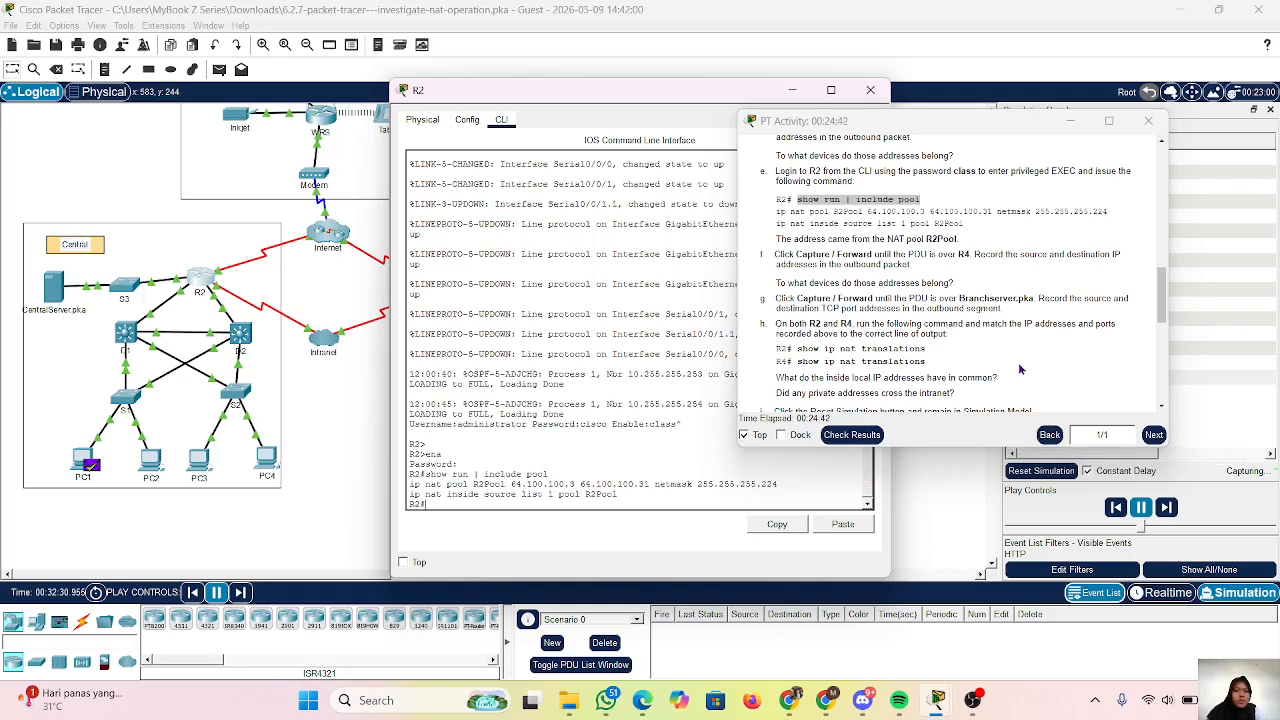
scroll(1020, 370, down, 3)
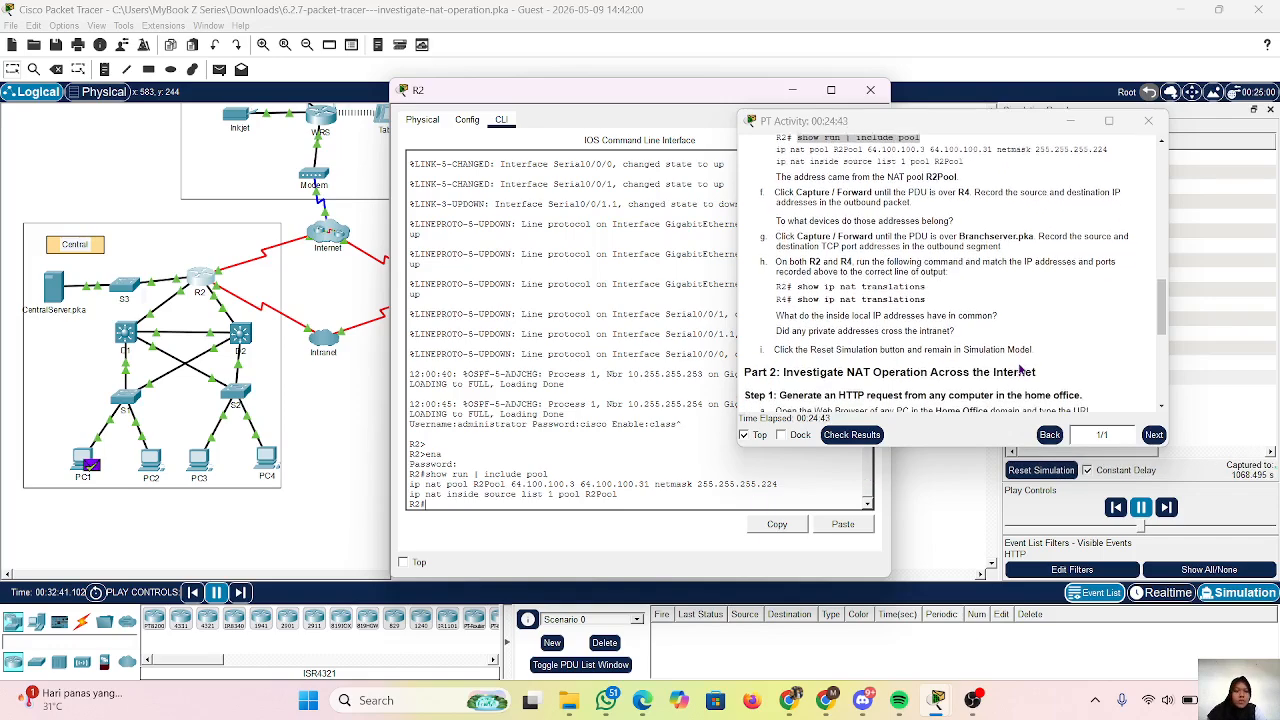
scroll(1020, 370, down, 1)
scroll(1020, 370, up, 2)
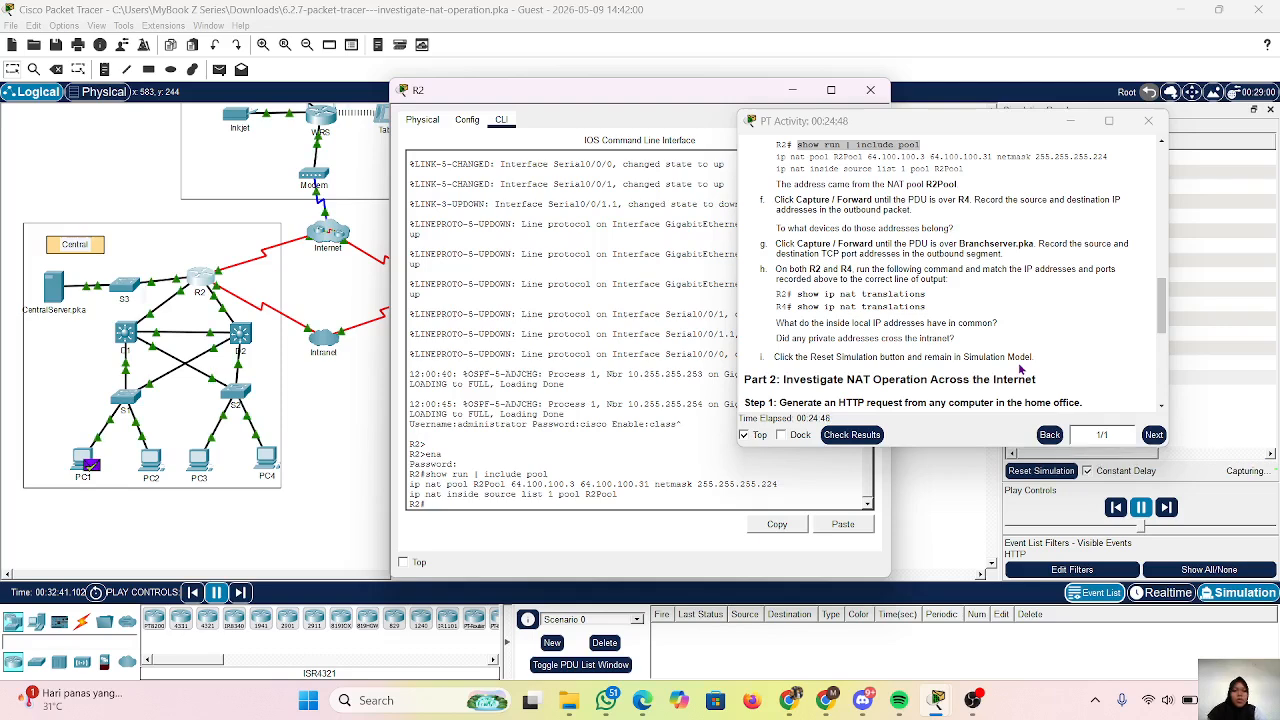
scroll(1020, 370, up, 1)
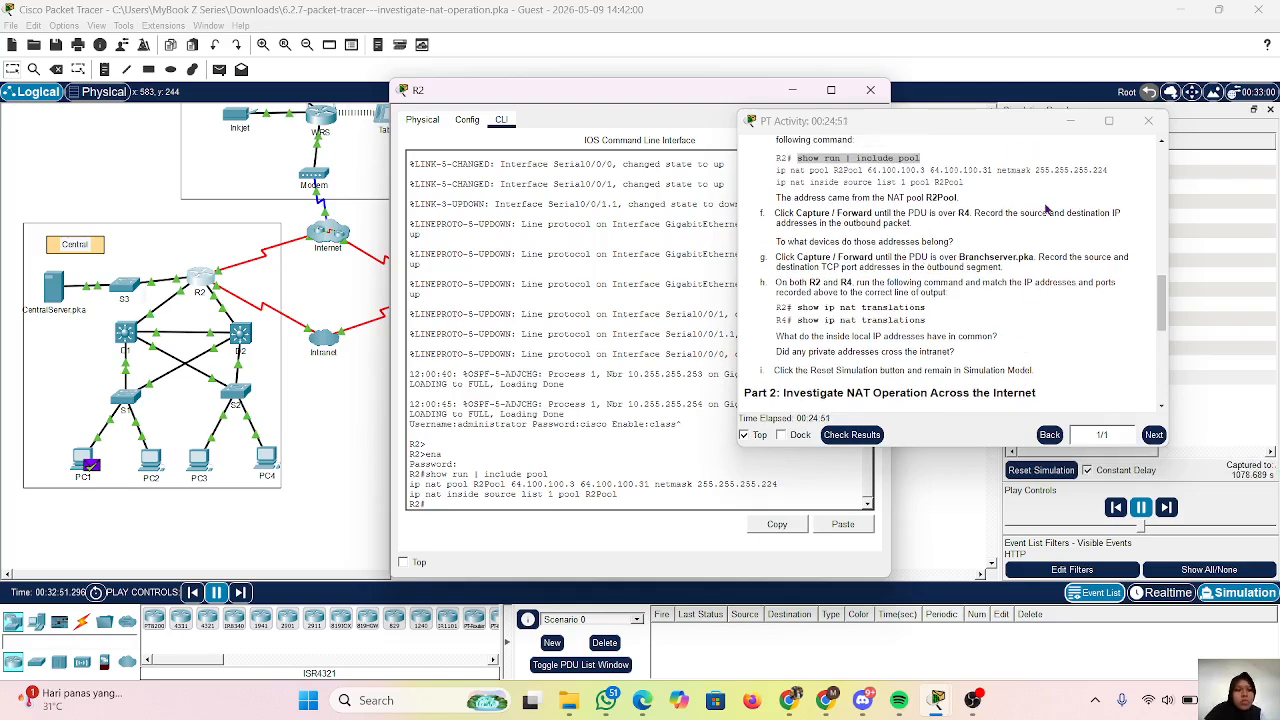
Minimize the R2 window, recheck Step 2 items f to h in the instructions, and return to the topology and event list.
click(1070, 120)
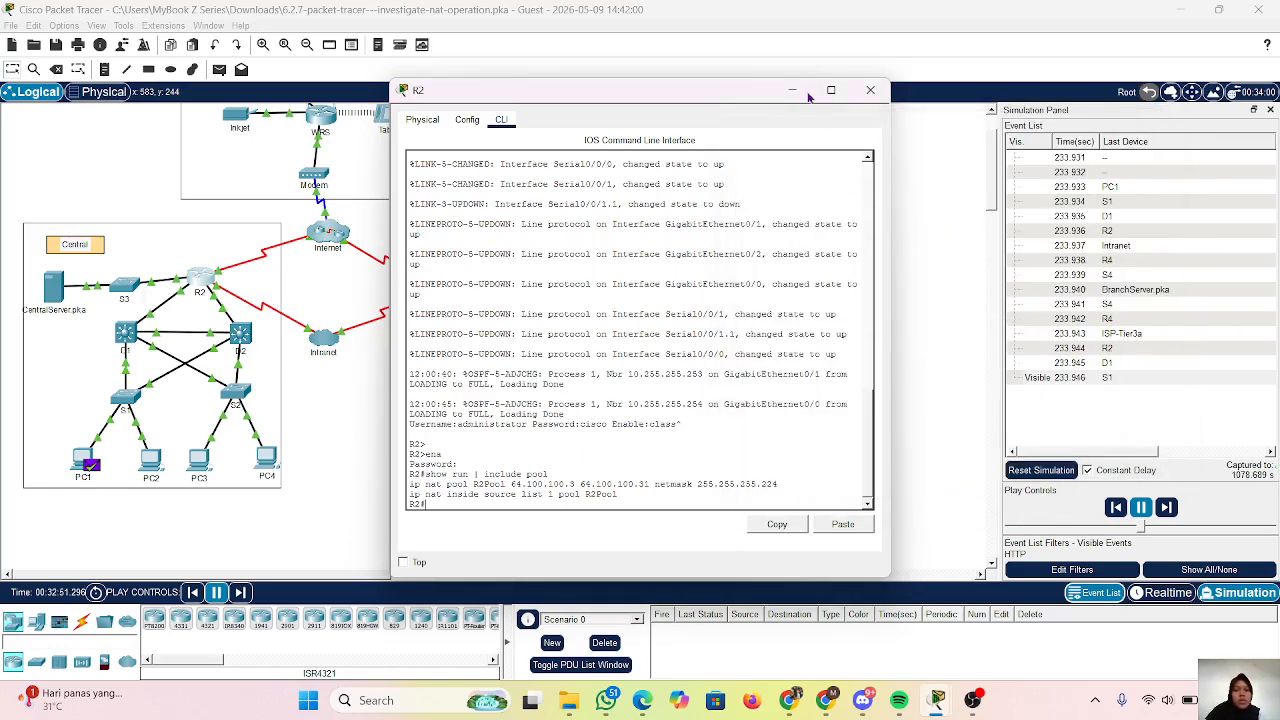
click(792, 92)
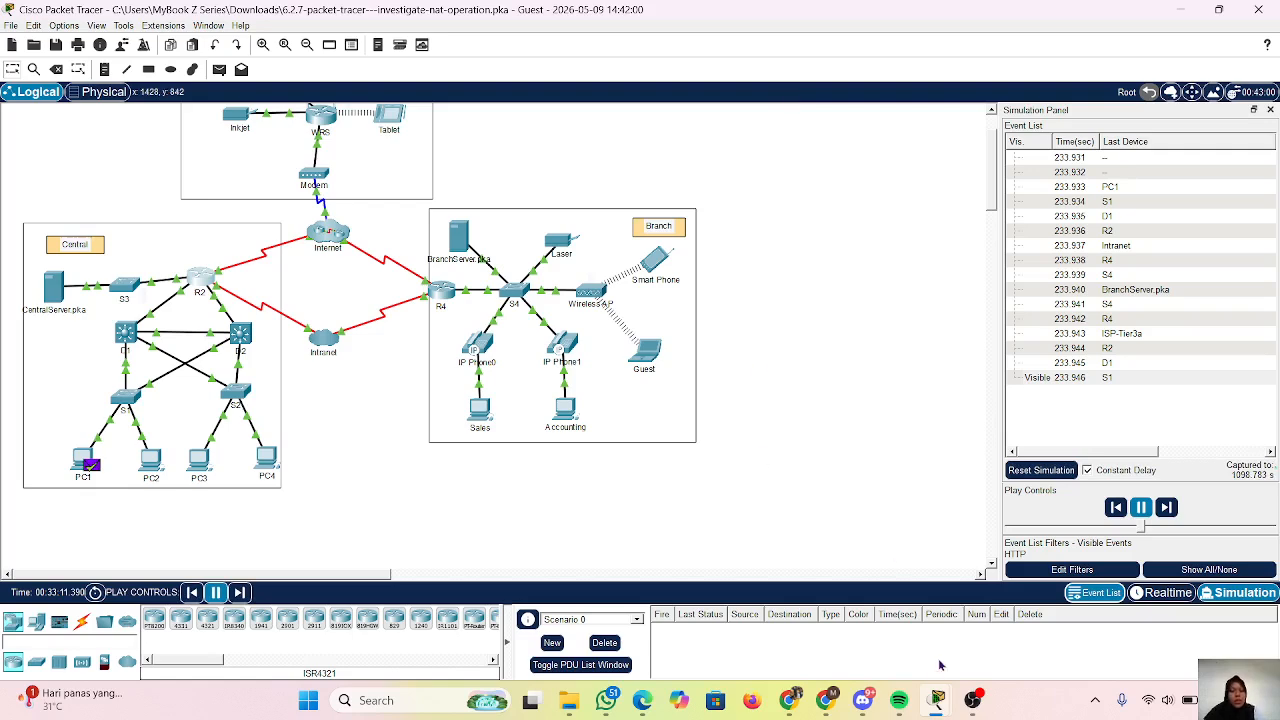
mouse_move(863, 705)
mouse_move(937, 700)
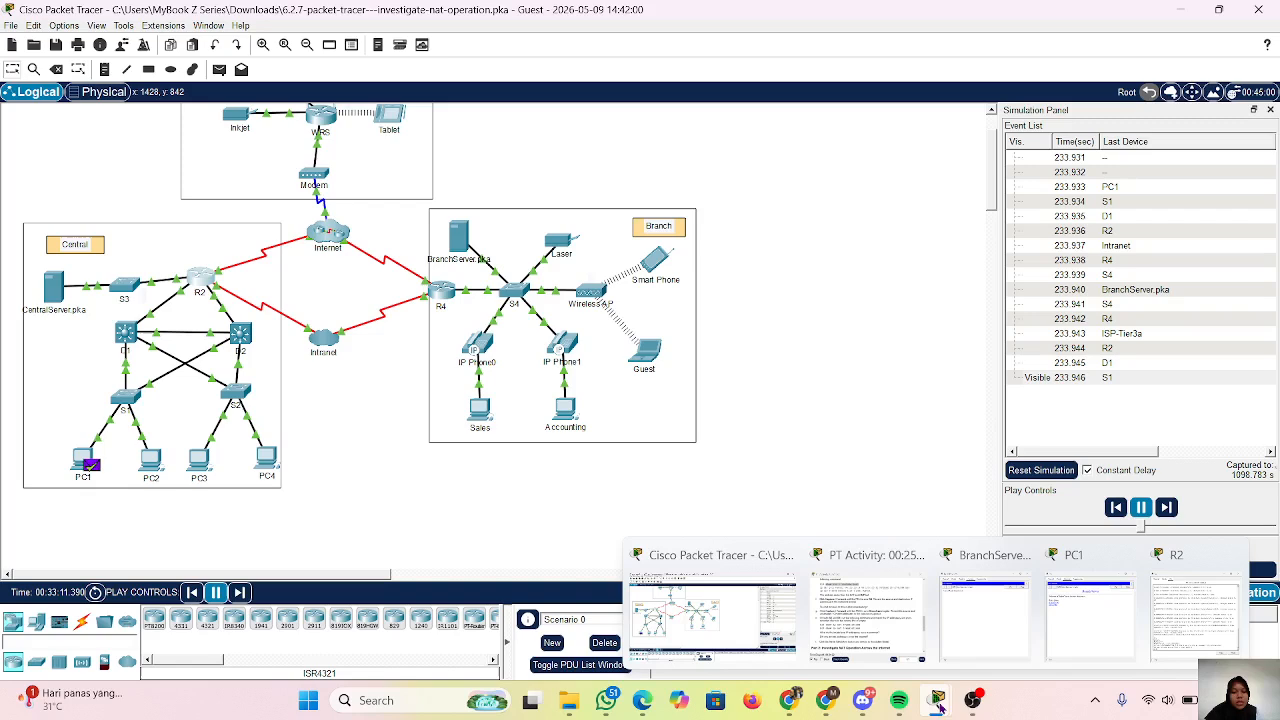
click(866, 660)
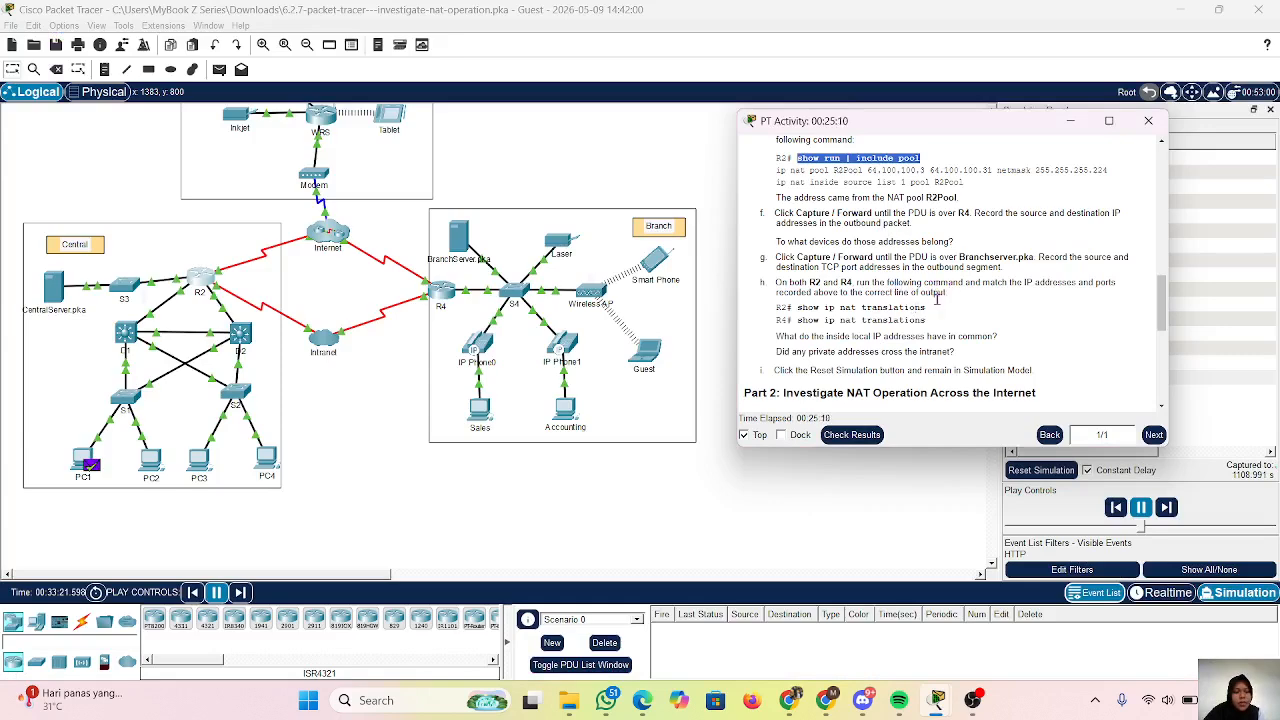
click(1071, 120)
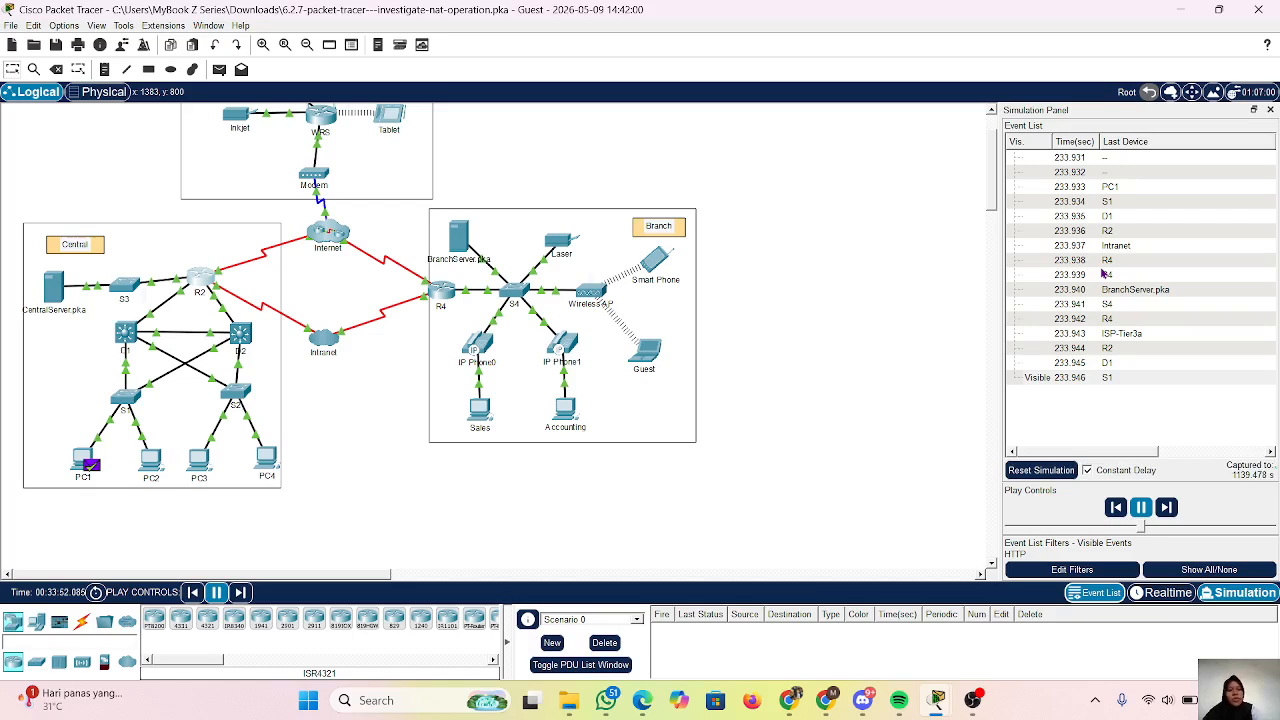
Open the PDU information at S4 from the event last sent by R4, check it against Step 2 items f to h, and close it.
click(1105, 262)
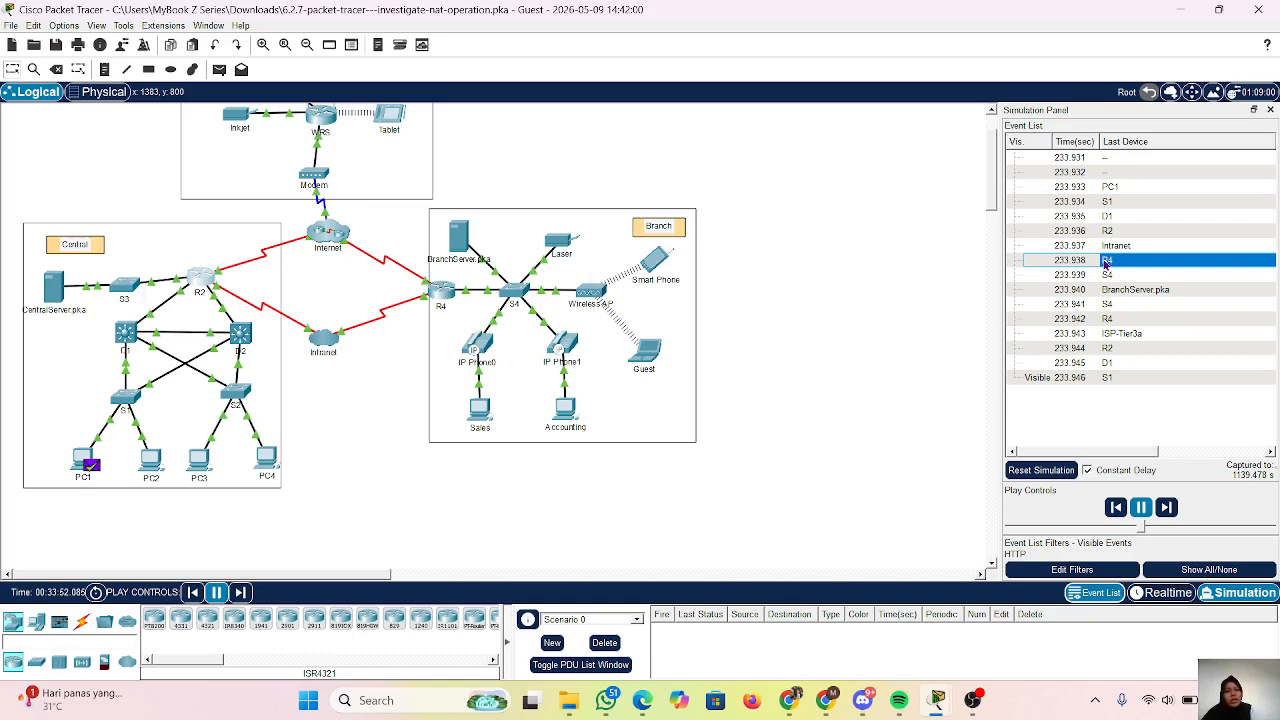
click(1105, 262)
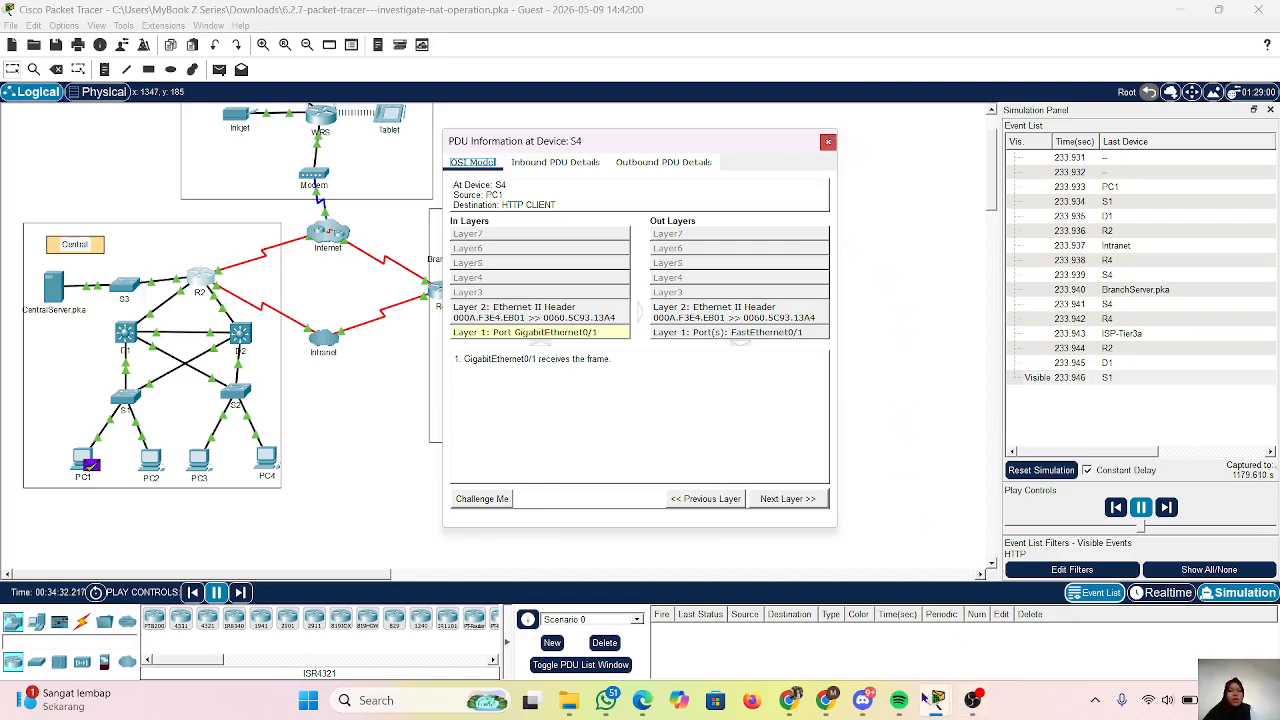
mouse_move(936, 699)
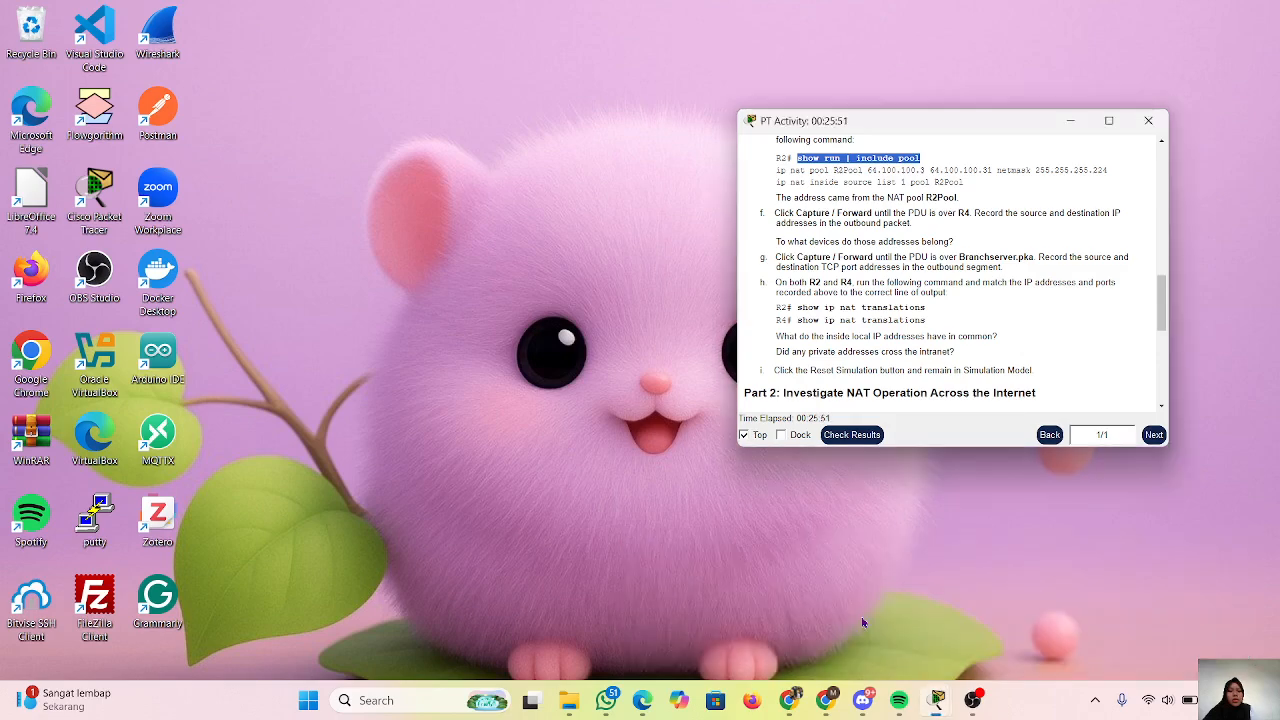
click(870, 622)
scroll(905, 312, down, 1)
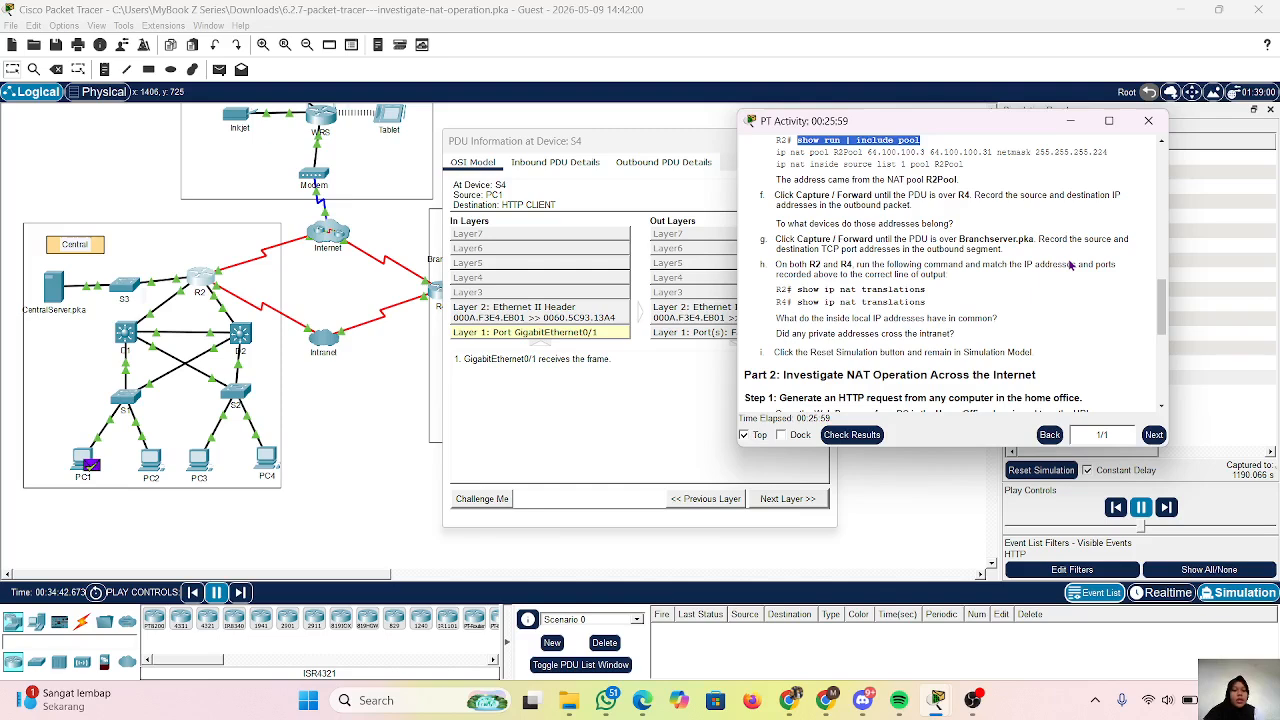
scroll(925, 335, down, 1)
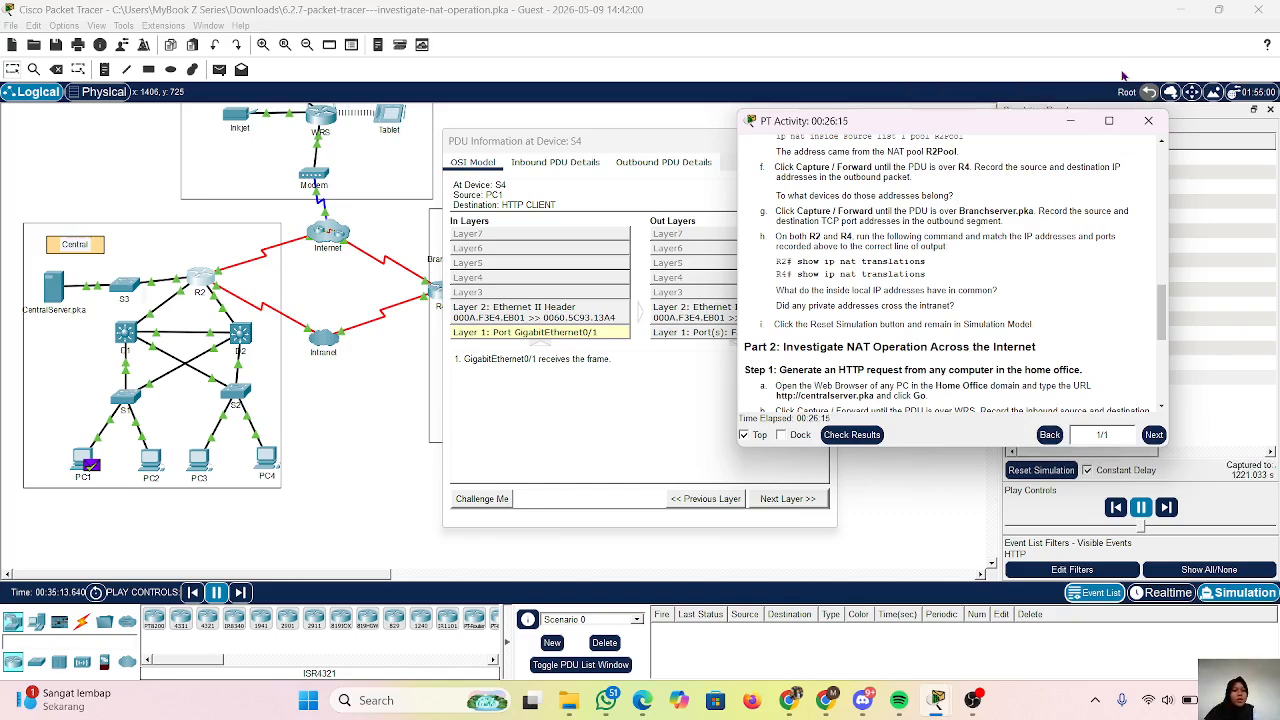
click(1071, 121)
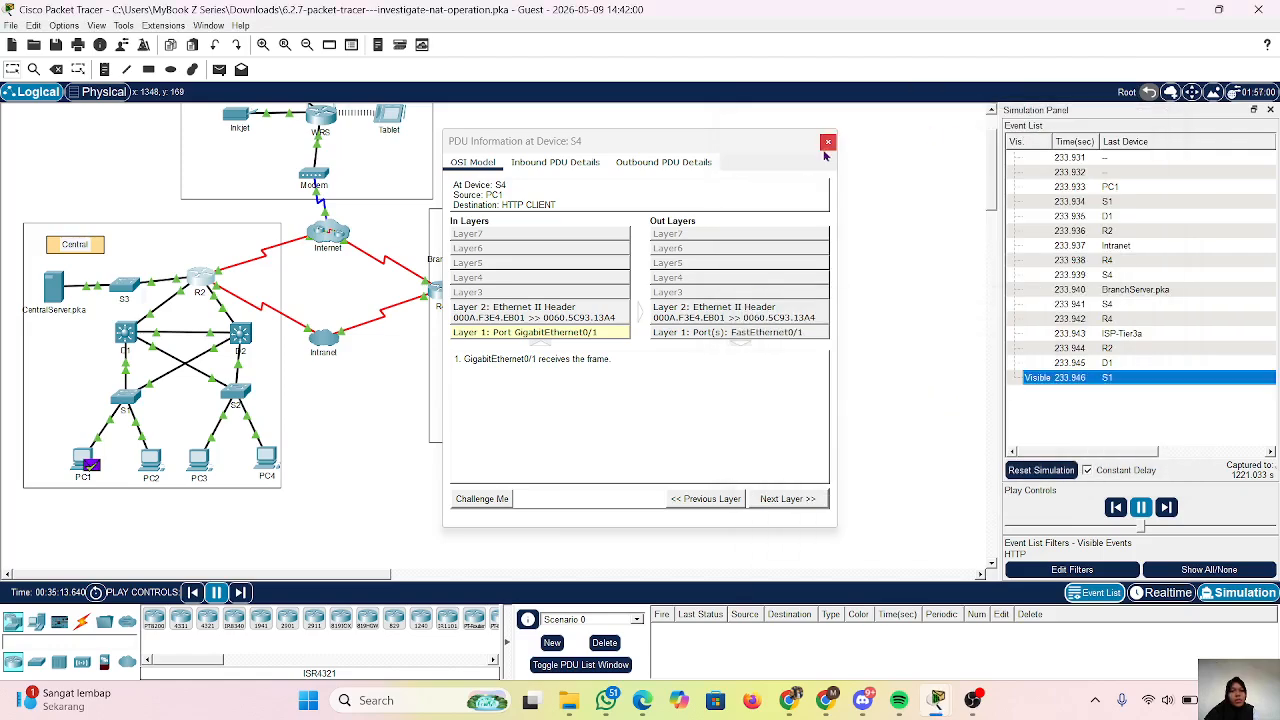
click(828, 141)
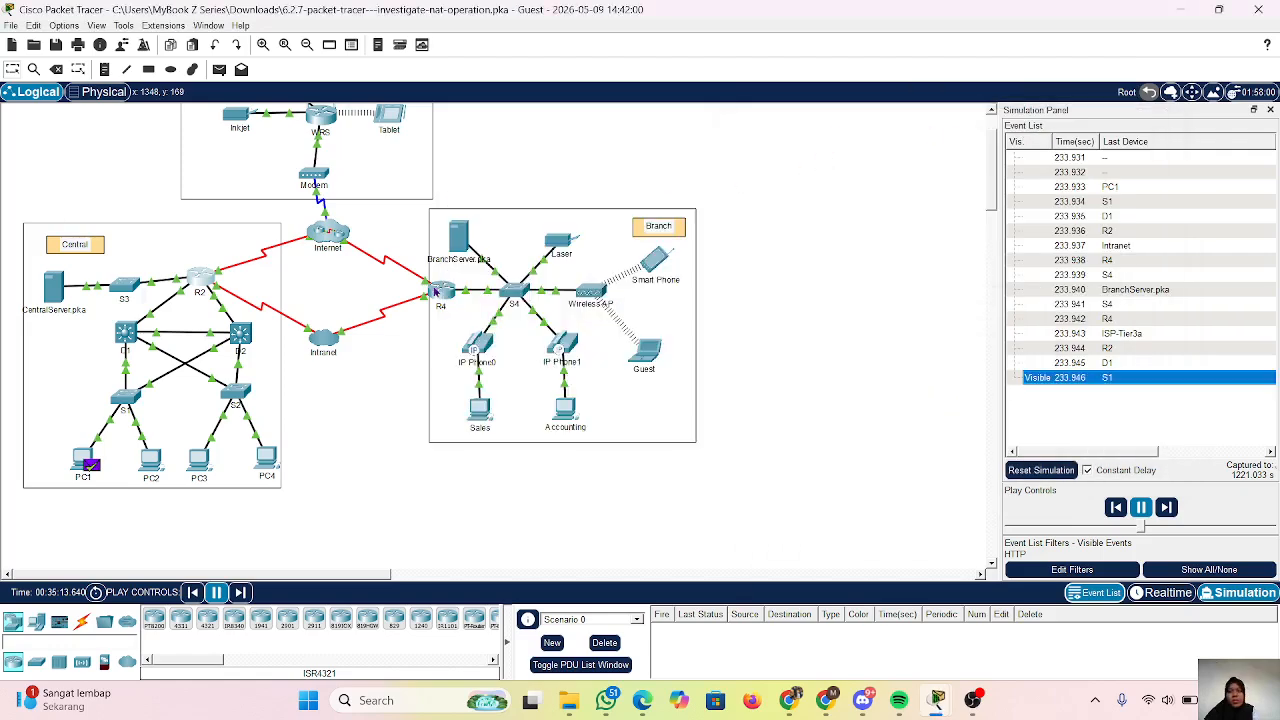
Reopen R2's CLI, add a few blank prompt lines, and bring up the activity instructions at Step 2 item h.
click(201, 278)
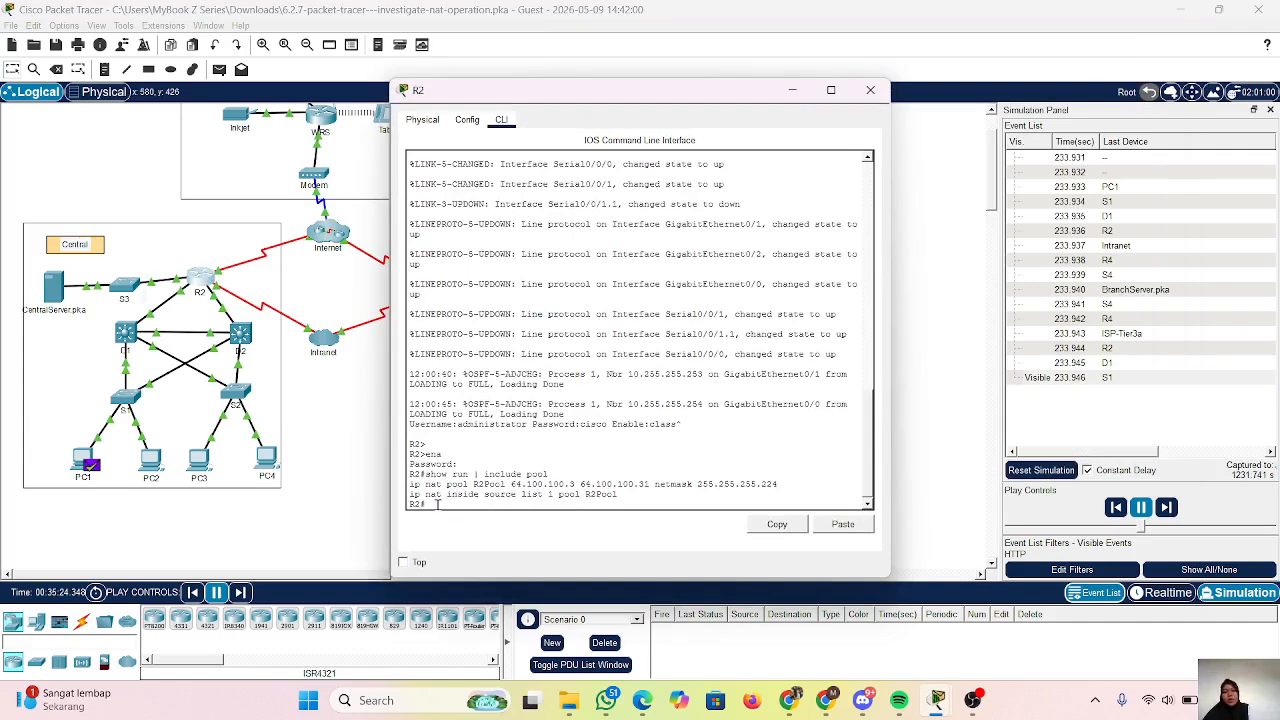
key(Return)
key(Return)
key(Return)
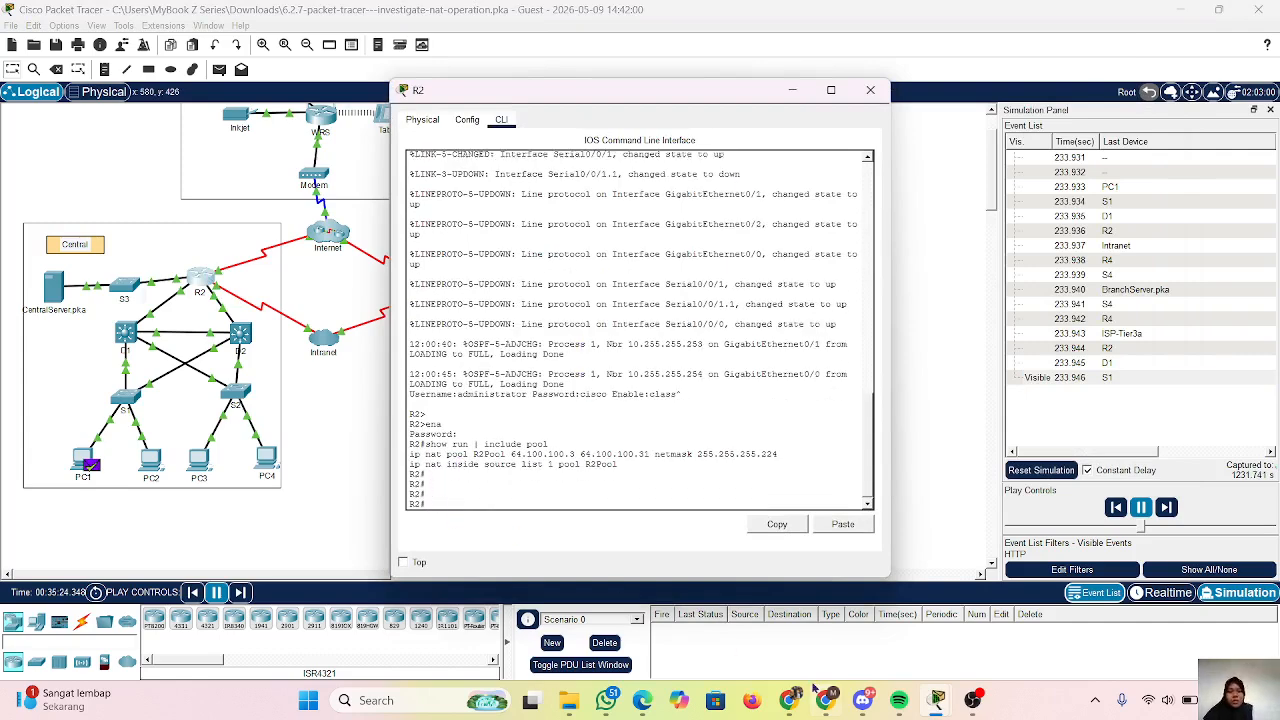
mouse_move(824, 698)
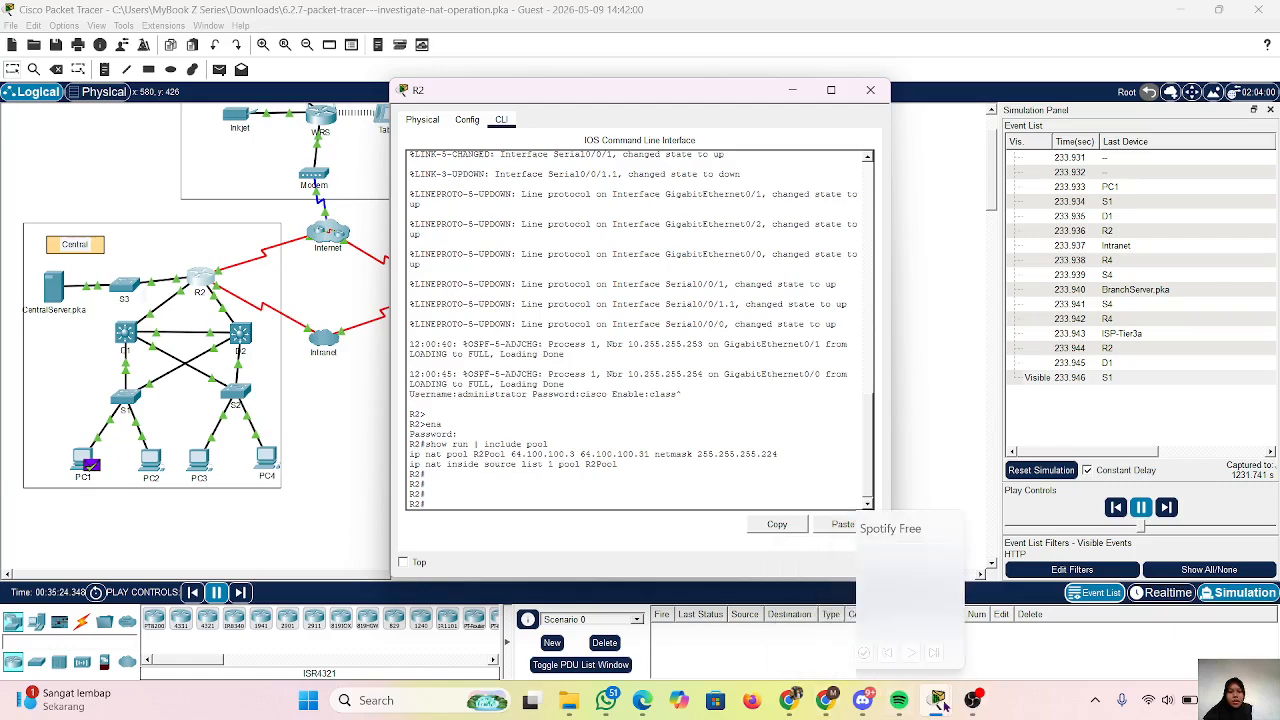
mouse_move(937, 700)
click(902, 629)
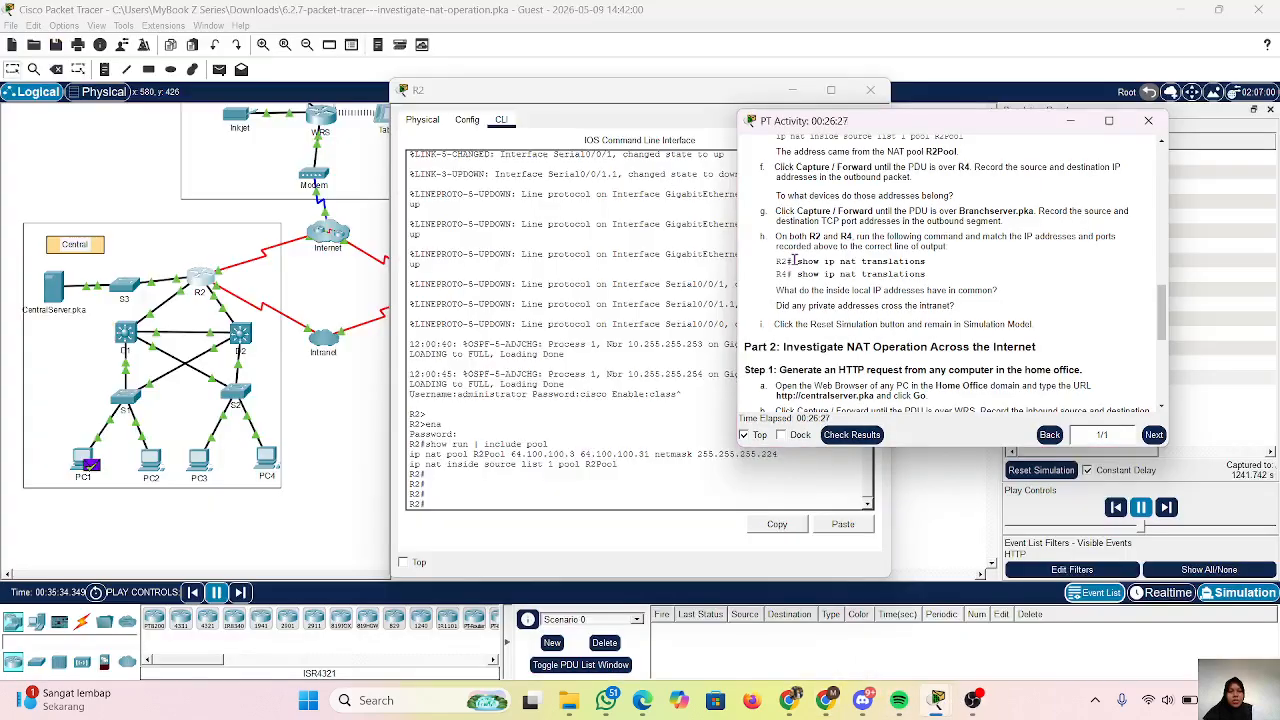
Copy the command show ip nat translations from Step 2 item h, run it on R2, and minimize the instructions and R2 windows.
drag(795, 259, 938, 268)
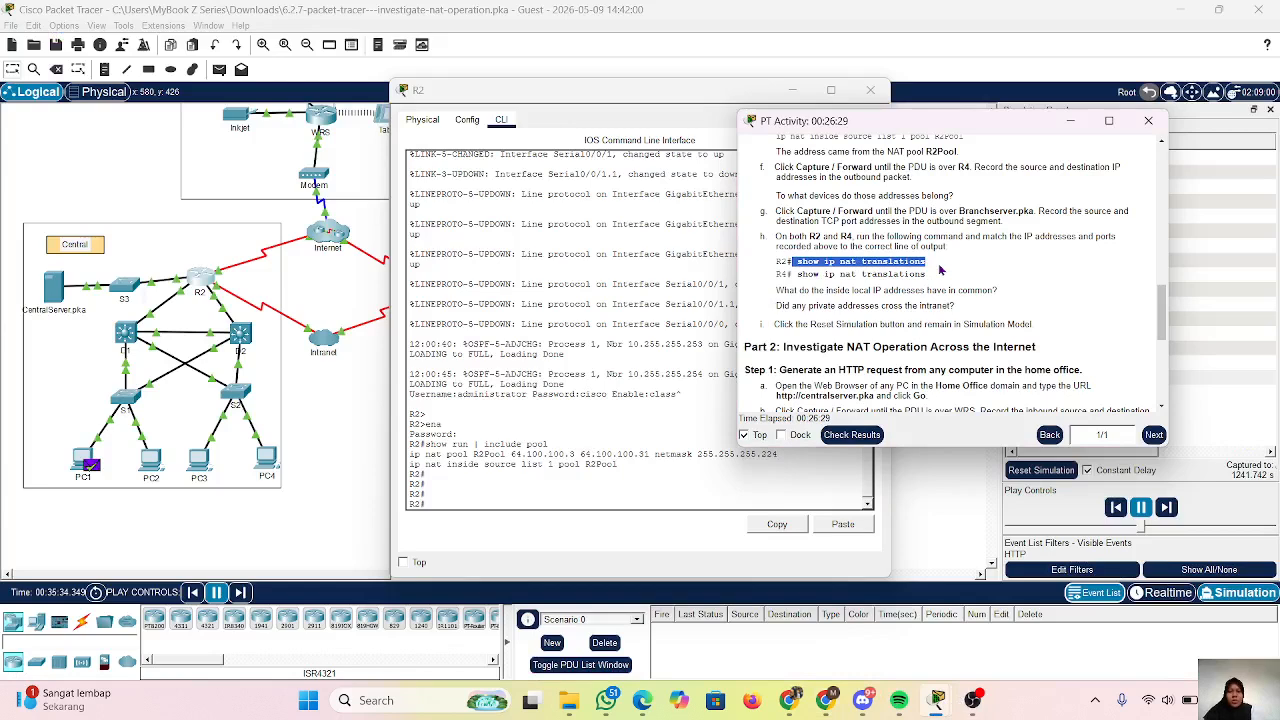
click(443, 509)
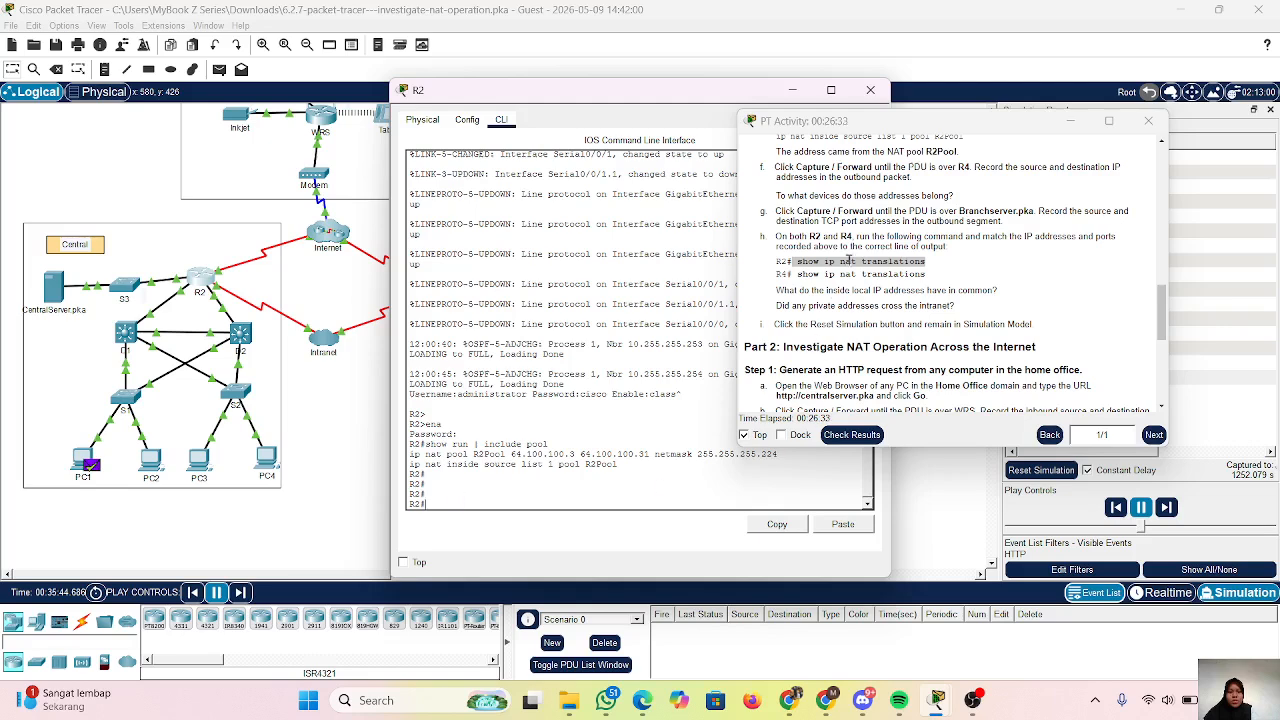
drag(833, 260, 930, 266)
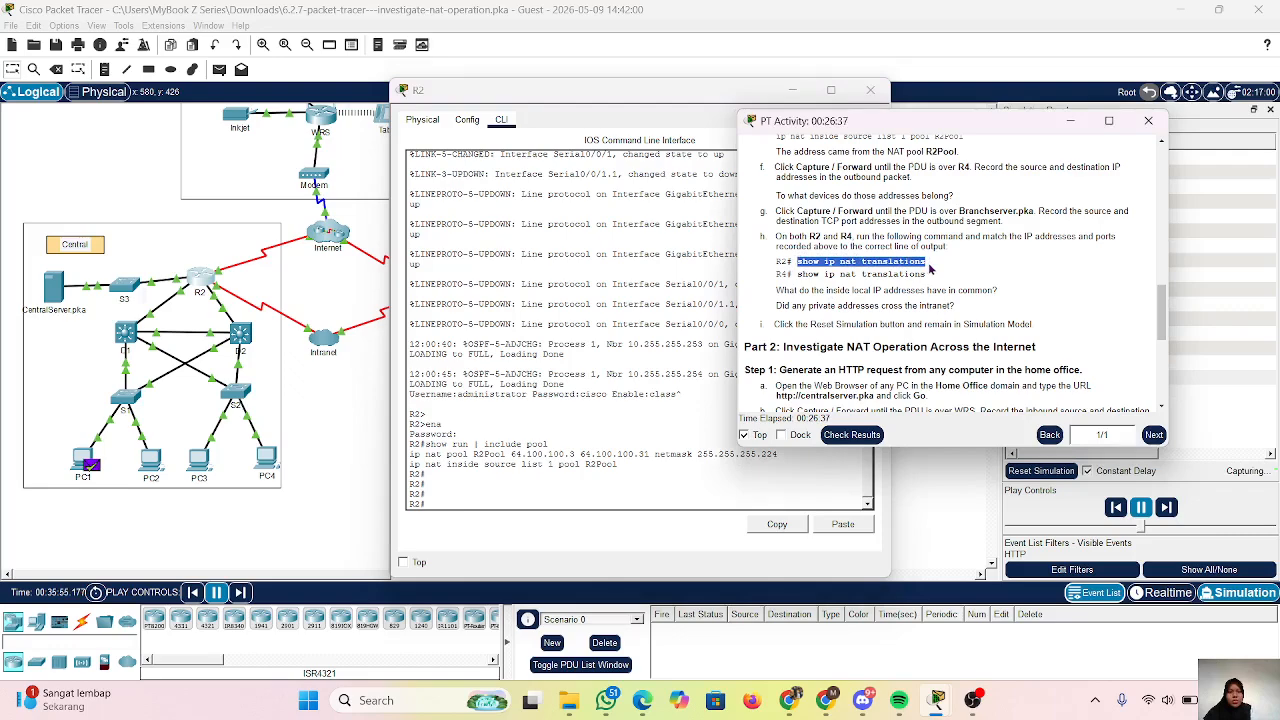
right_click(923, 260)
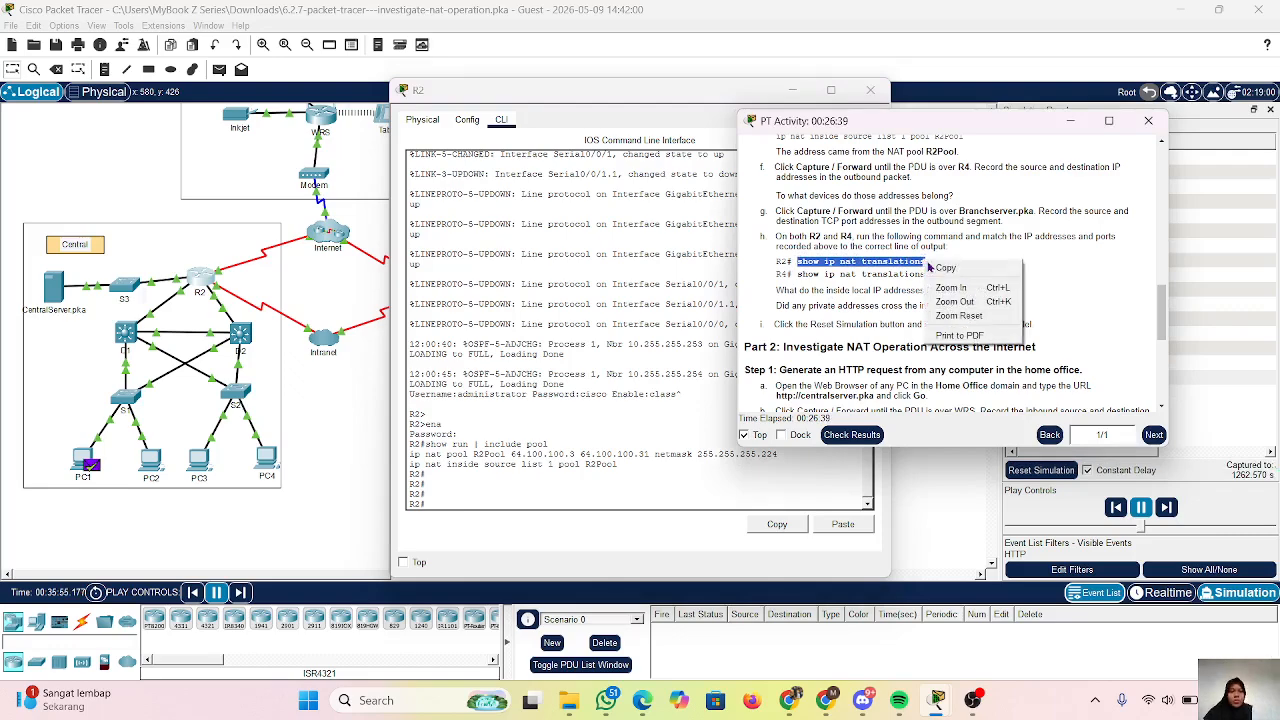
click(945, 267)
click(485, 481)
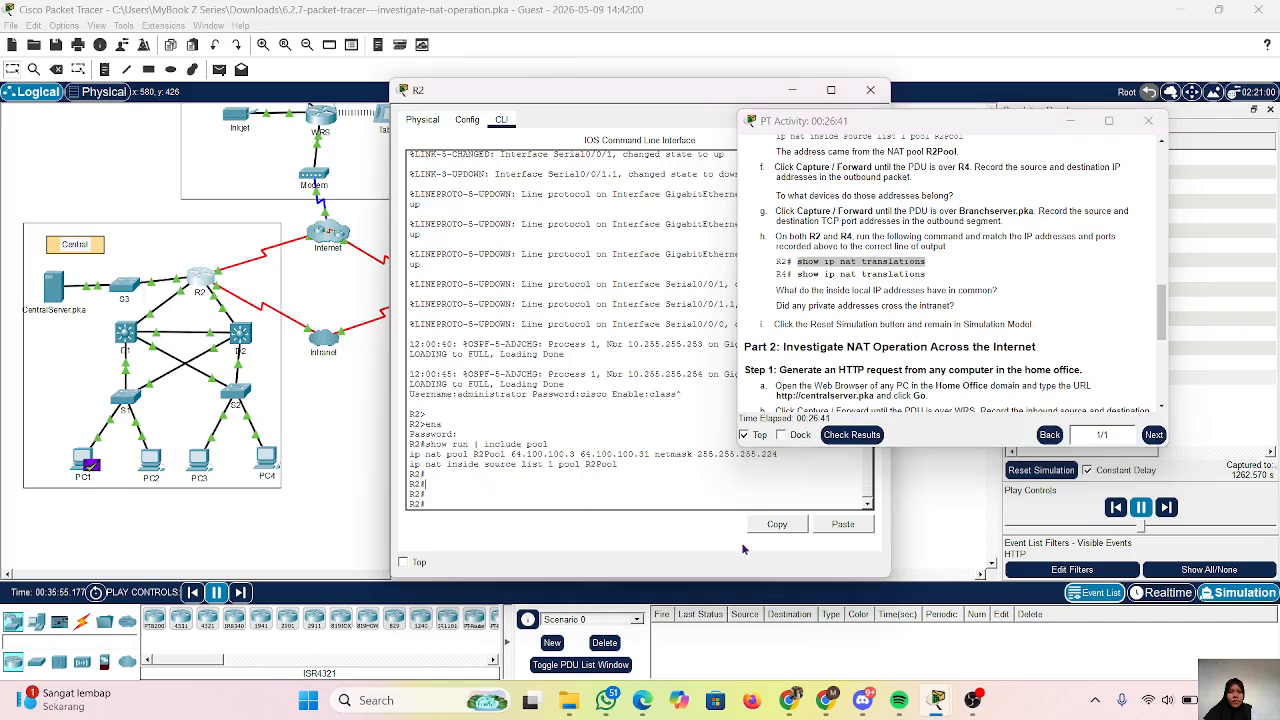
click(843, 524)
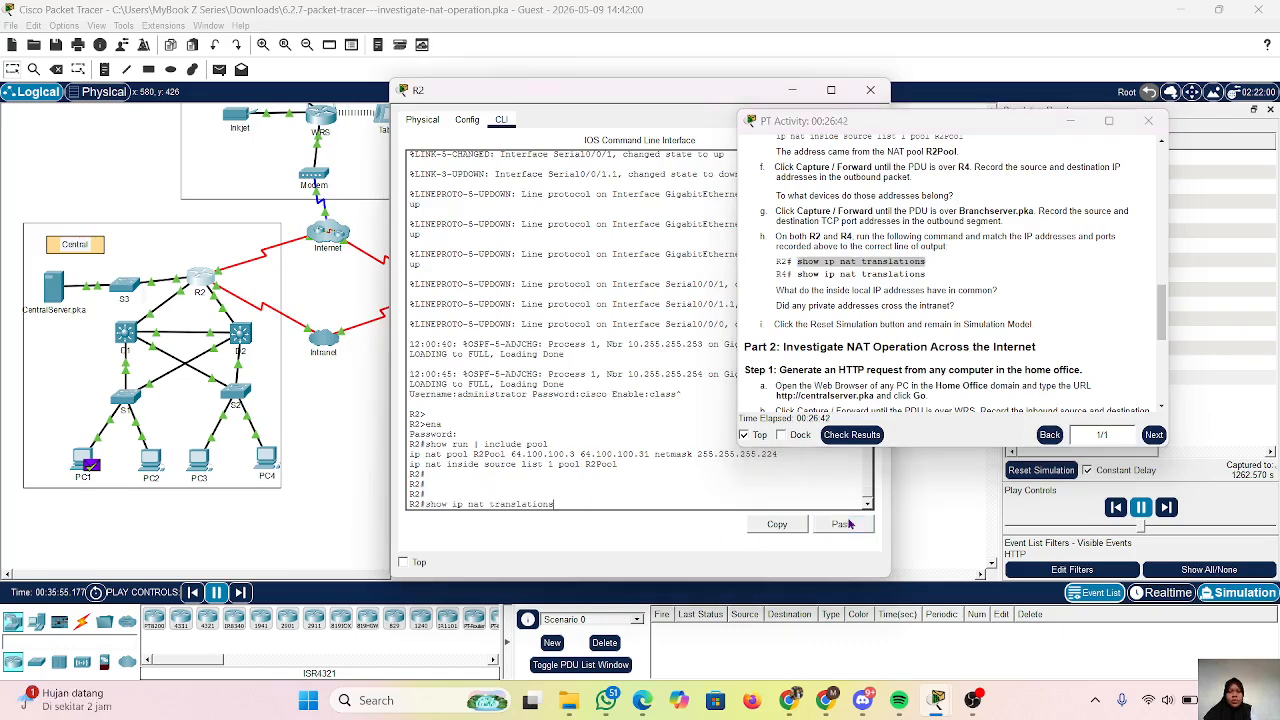
key(Return)
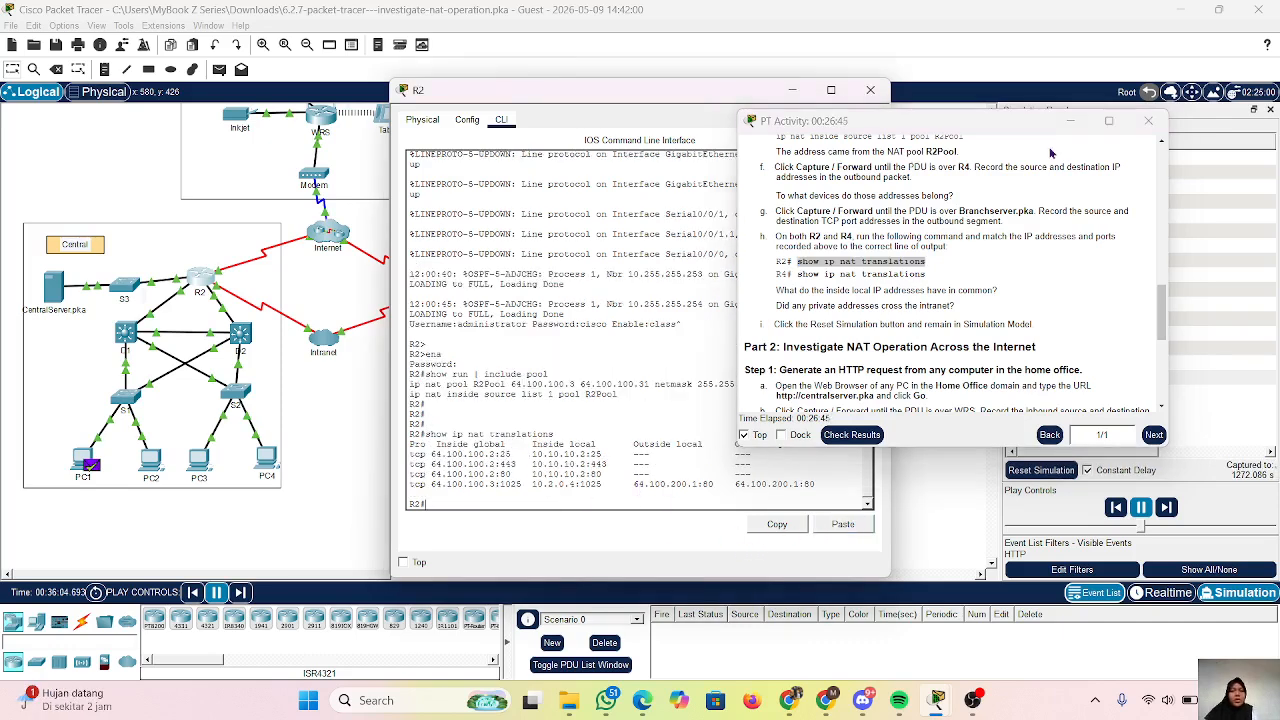
click(1069, 121)
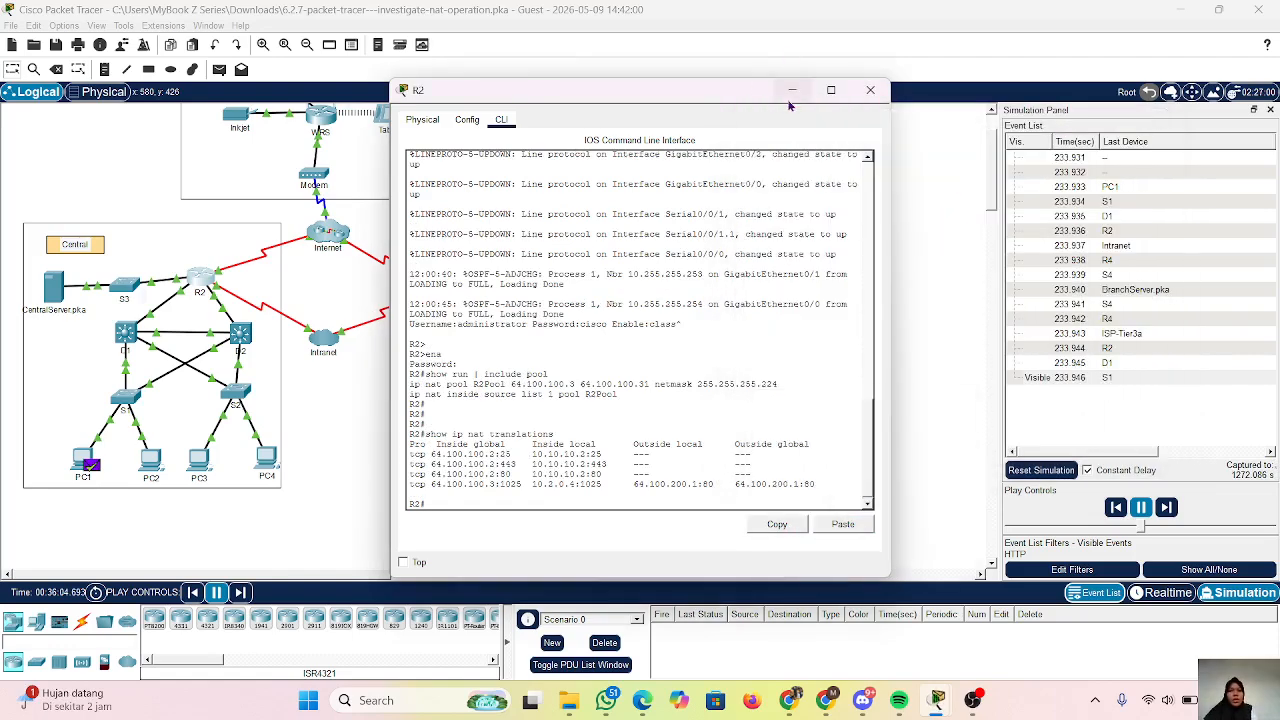
click(791, 90)
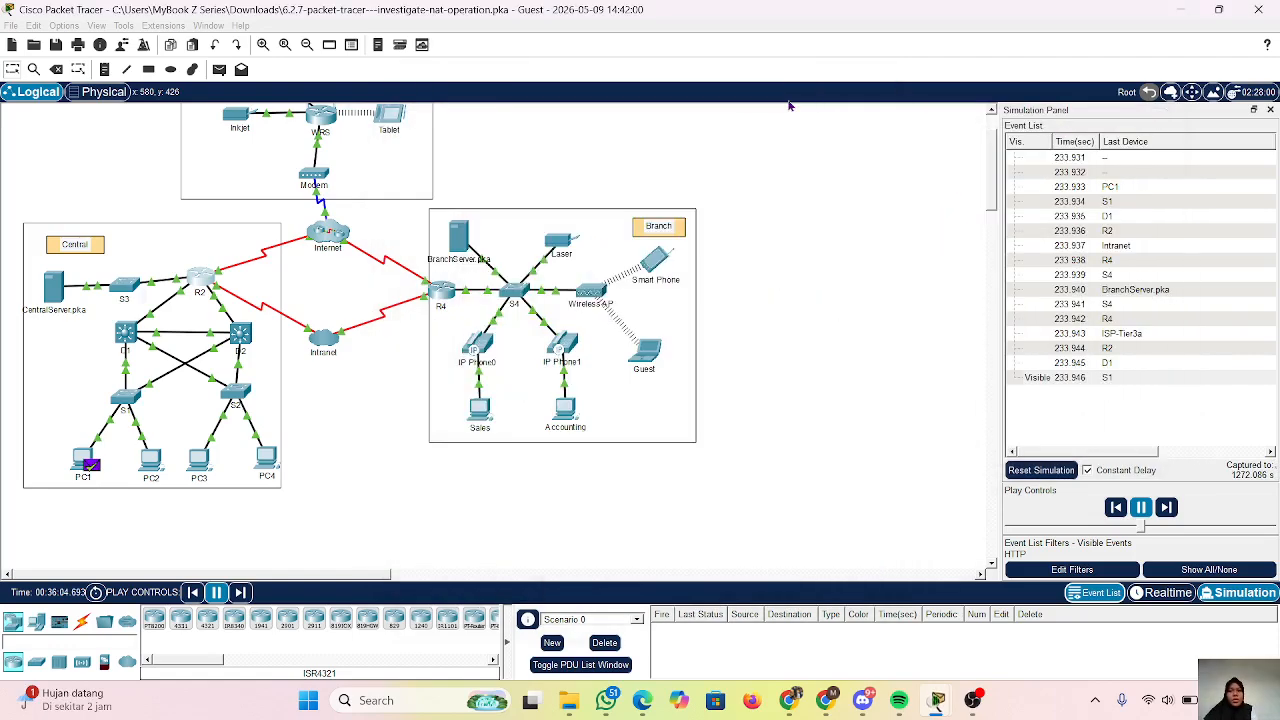
Open R4's CLI and enter privileged EXEC mode with ena and the enable password.
click(448, 297)
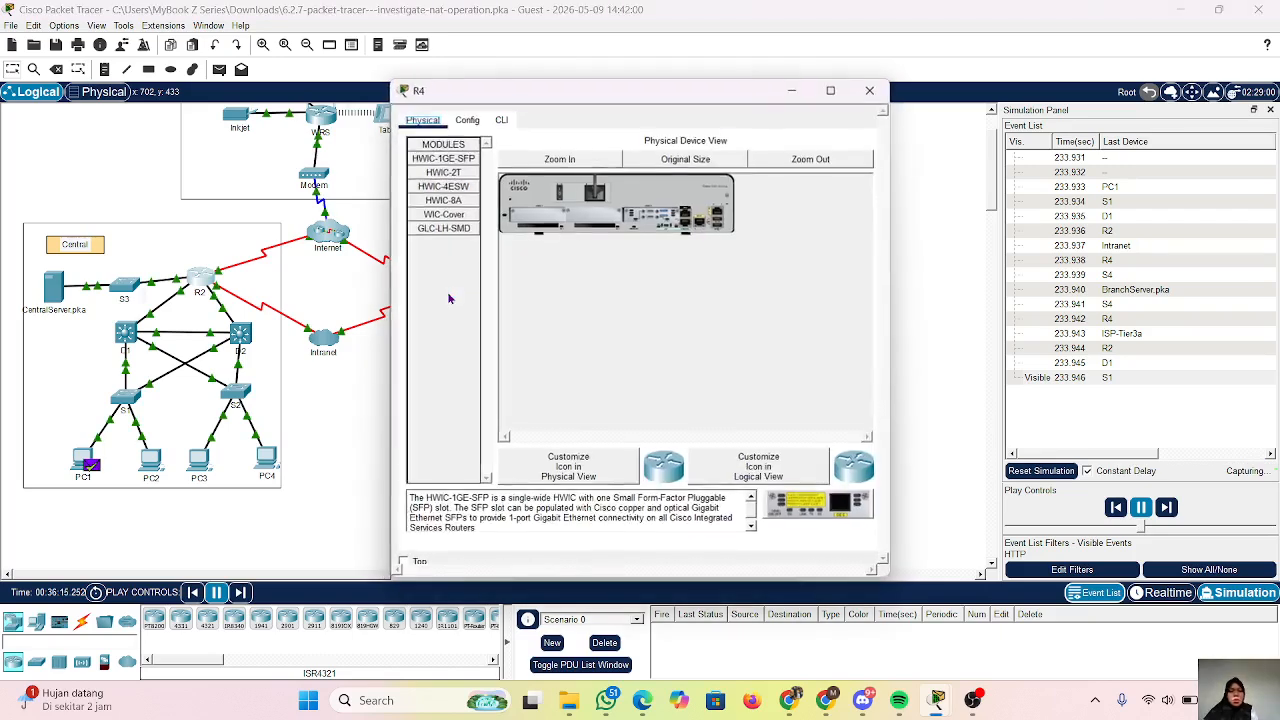
click(499, 120)
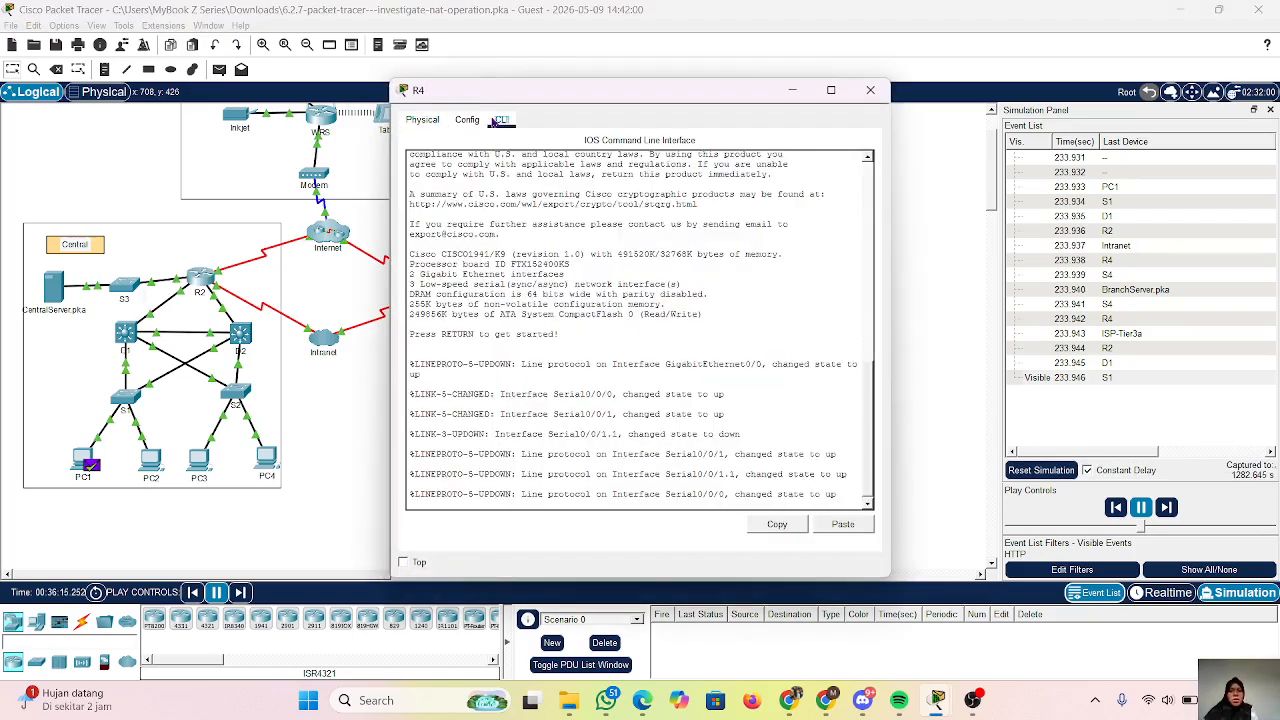
key(Return)
key(Return)
key(Return)
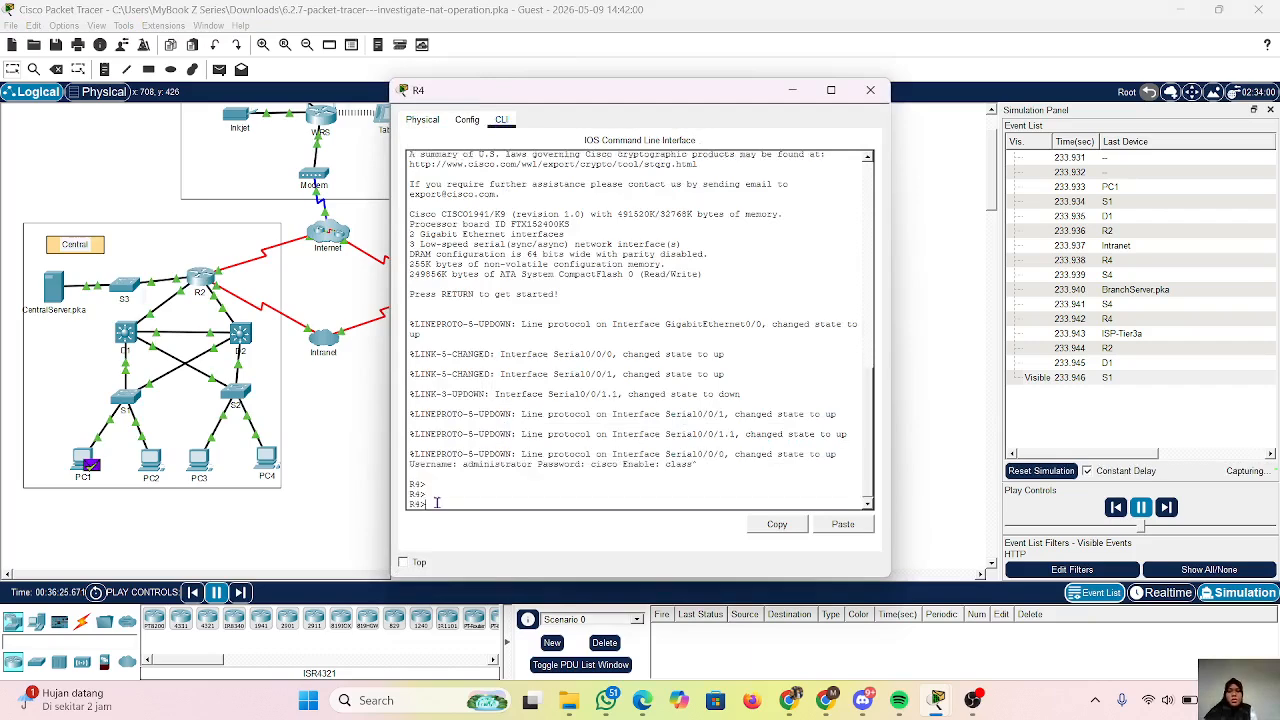
key(Return)
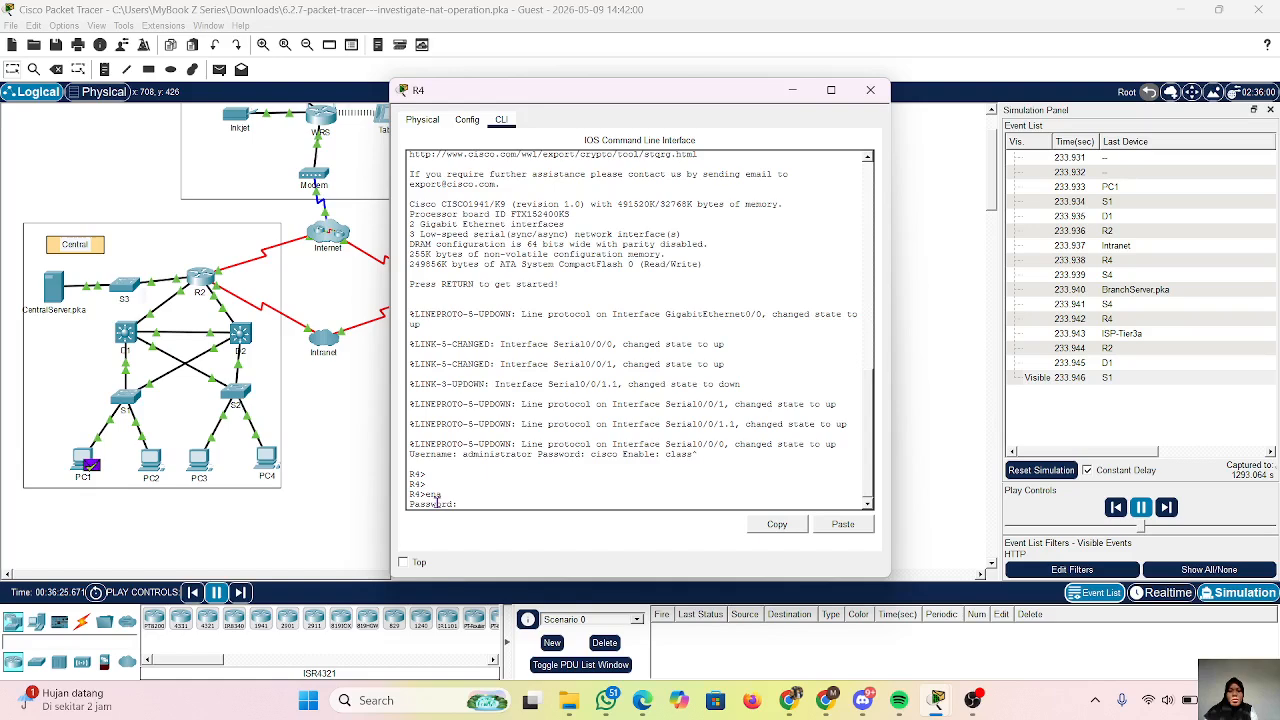
key(Return)
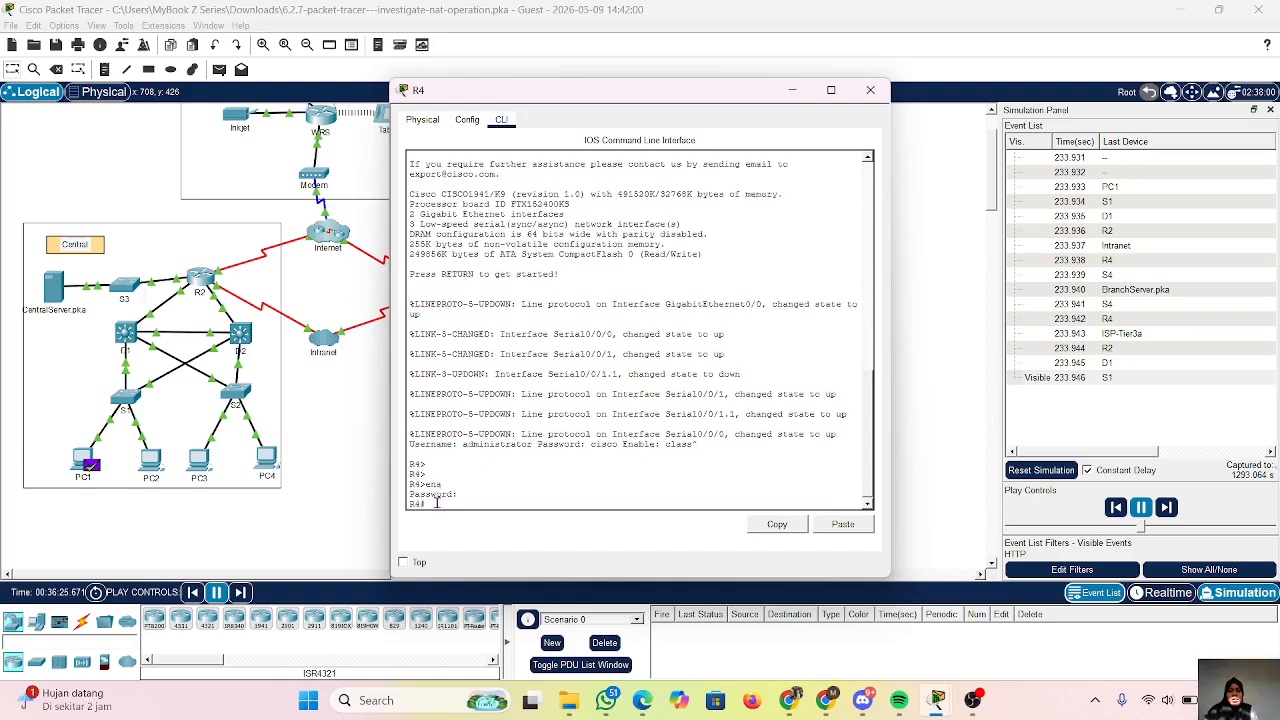
Paste show ip nat translations at R4's prompt, remove the duplicated text, and run the command.
click(865, 528)
click(865, 528)
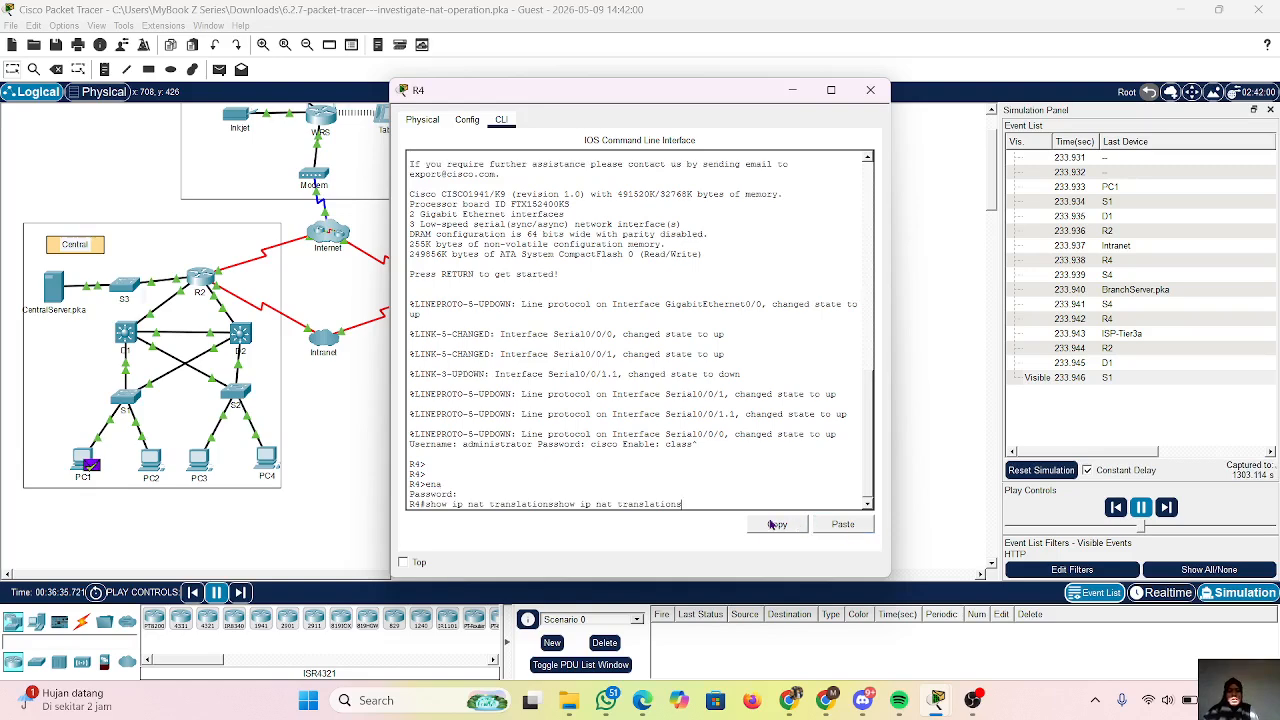
key(BackSpace)
key(BackSpace)
key(BackSpace)
key(BackSpace)
key(BackSpace)
key(BackSpace)
key(BackSpace)
key(BackSpace)
key(BackSpace)
key(BackSpace)
key(BackSpace)
key(BackSpace)
key(BackSpace)
key(BackSpace)
key(BackSpace)
key(BackSpace)
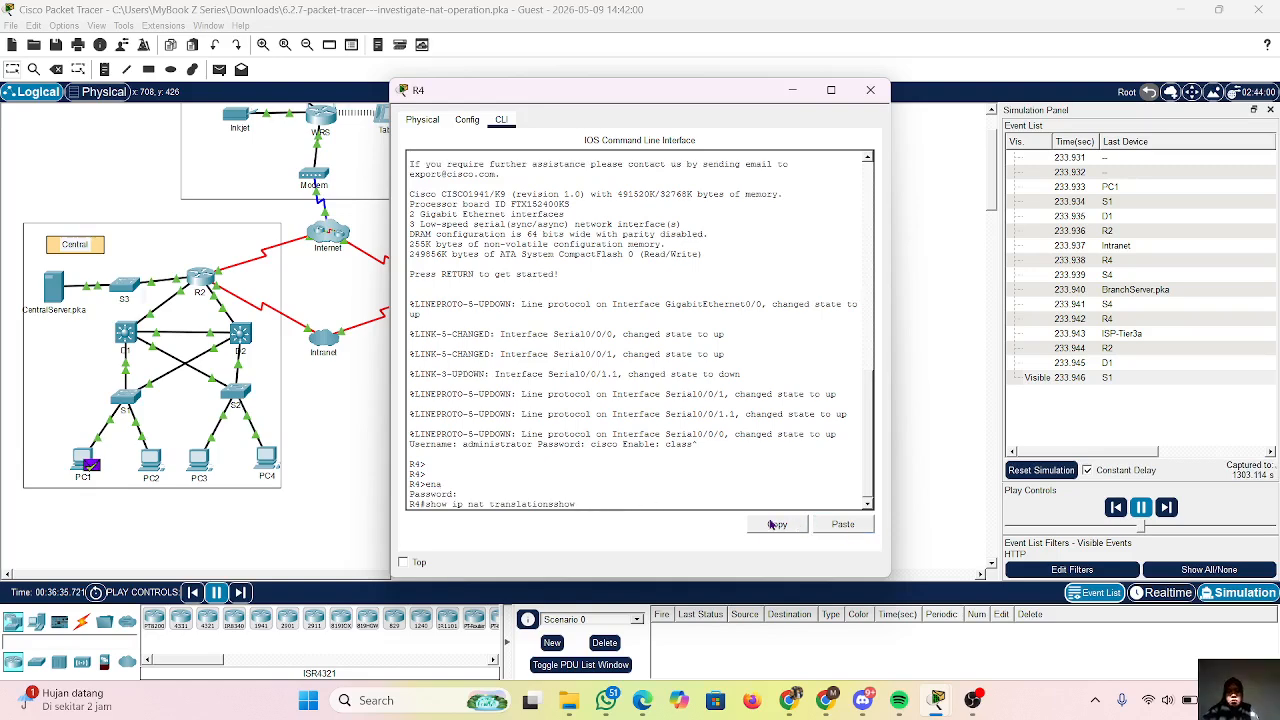
key(BackSpace)
key(BackSpace)
key(BackSpace)
key(BackSpace)
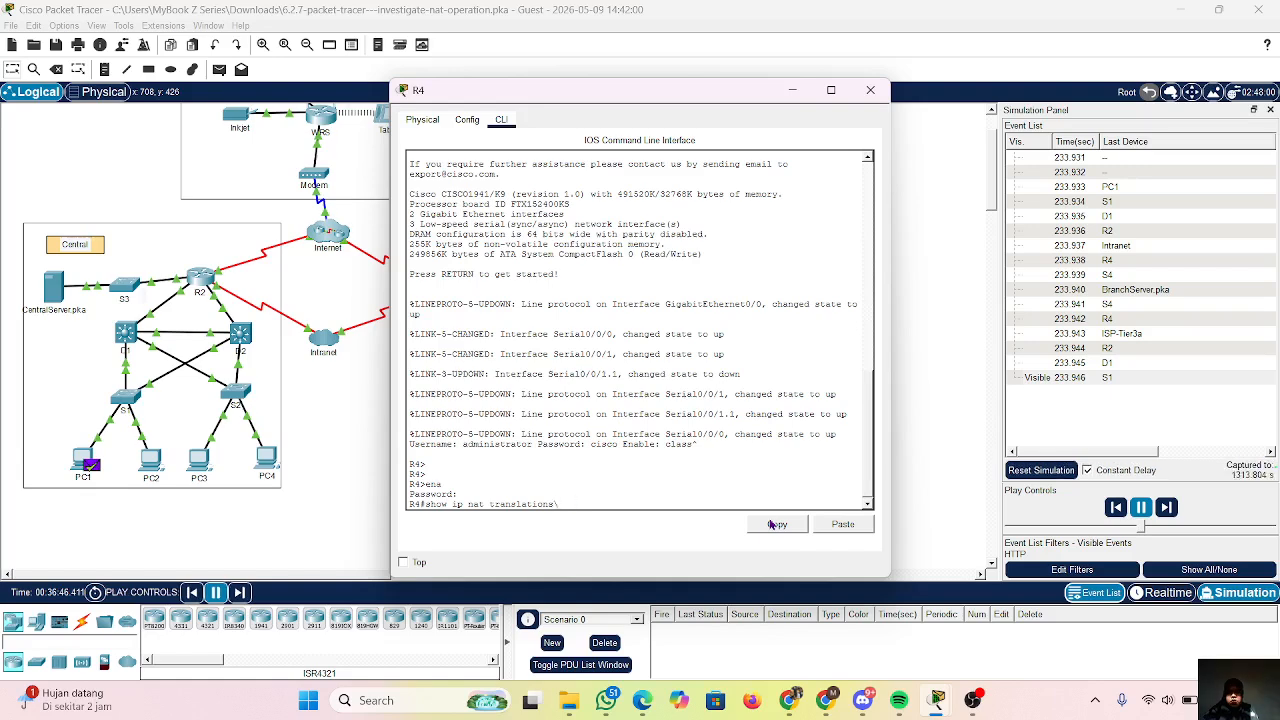
key(Return)
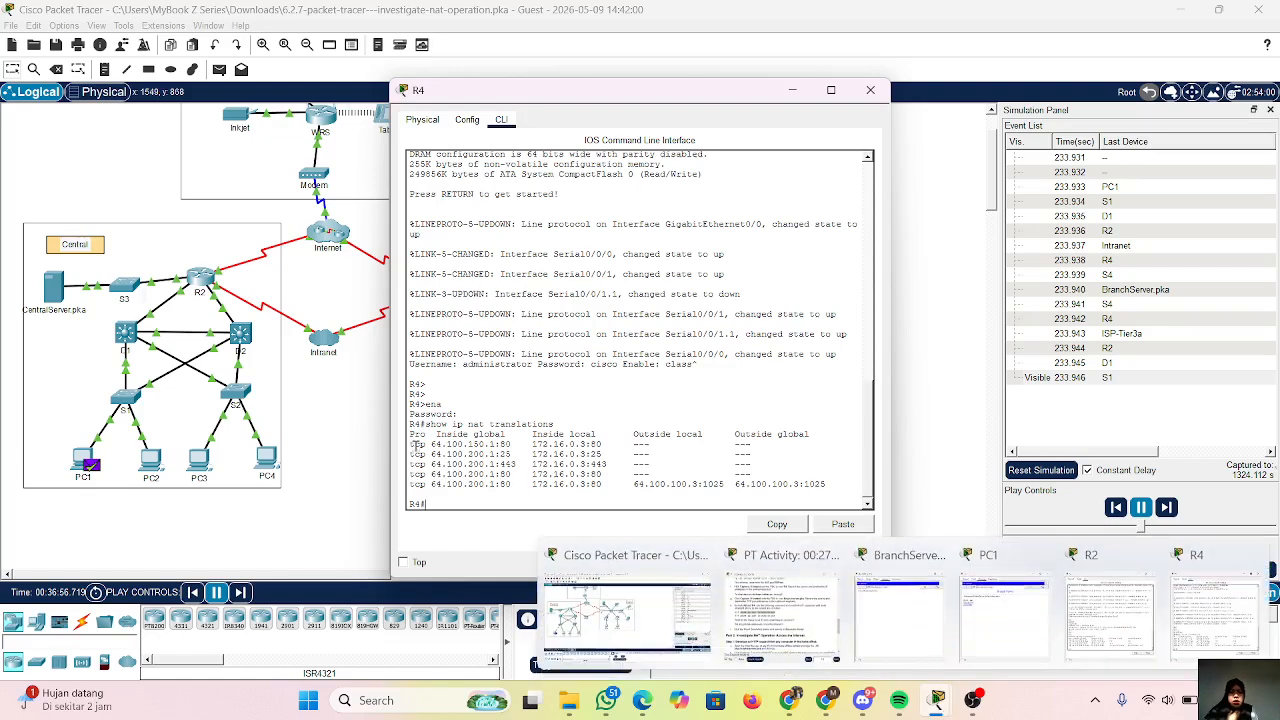
Arrange the R4 and R2 CLI windows side by side and keep both on top to compare their NAT translations.
click(404, 563)
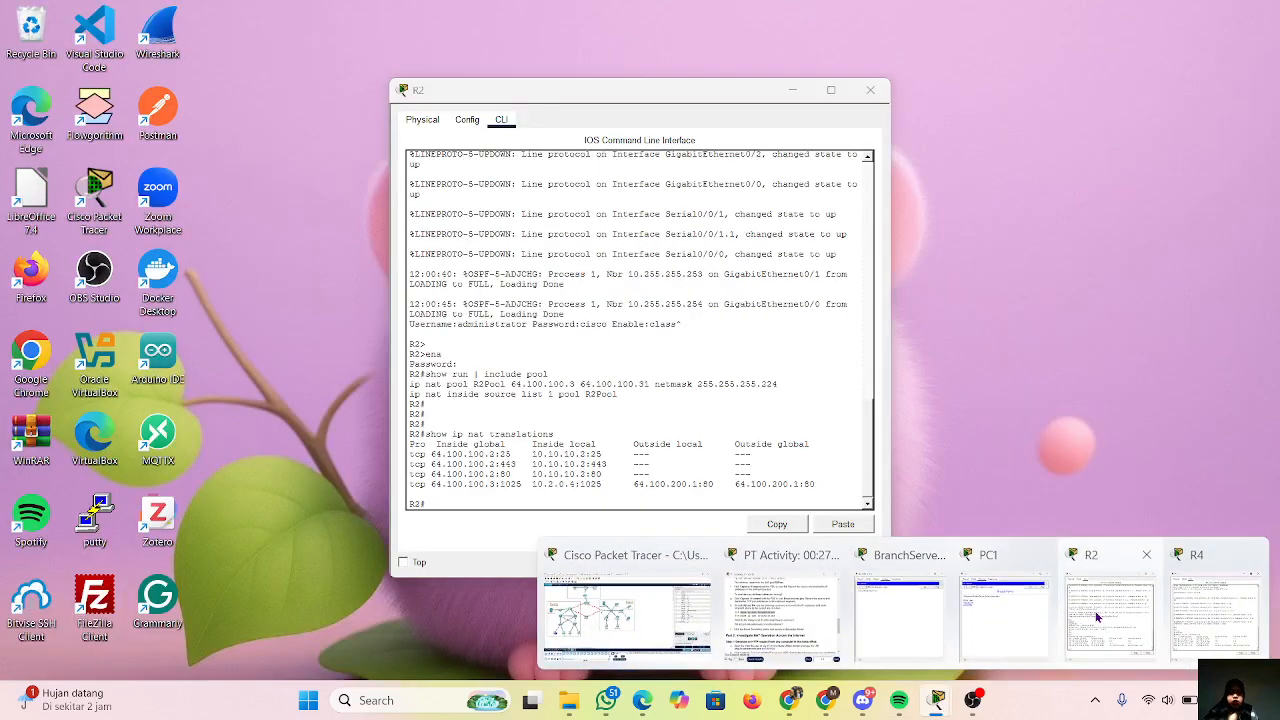
click(1097, 618)
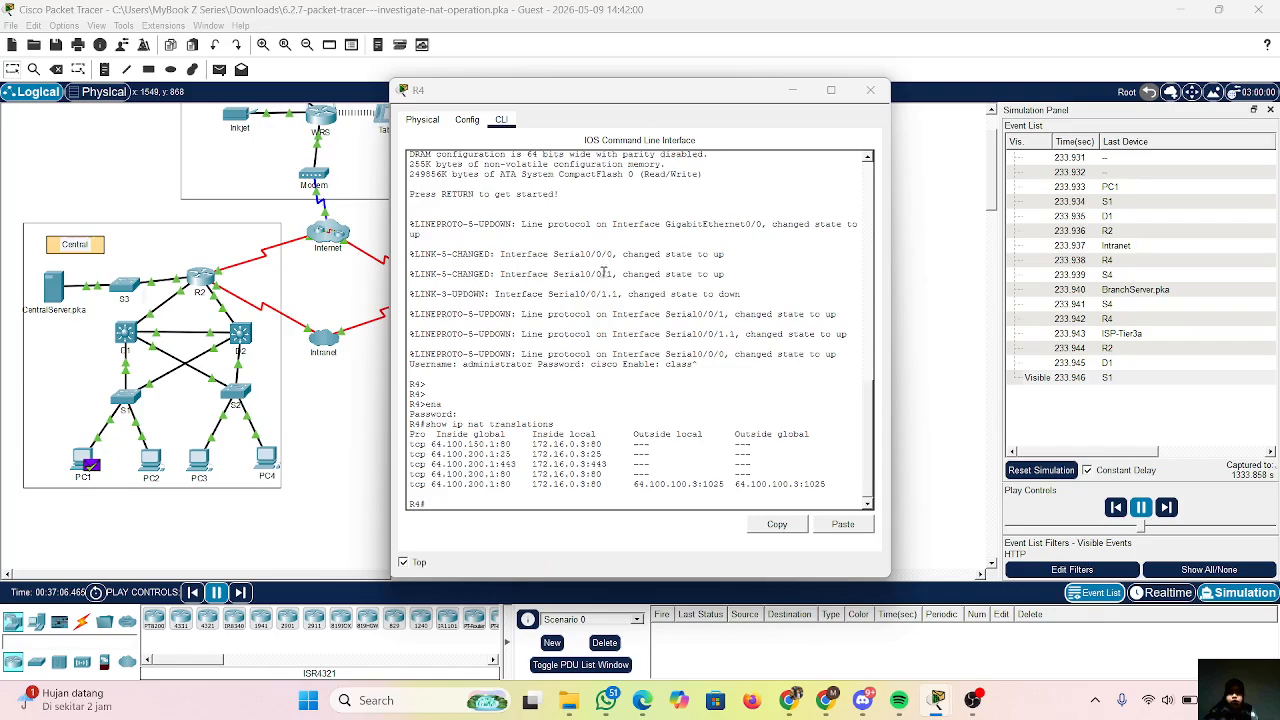
drag(637, 100, 400, 90)
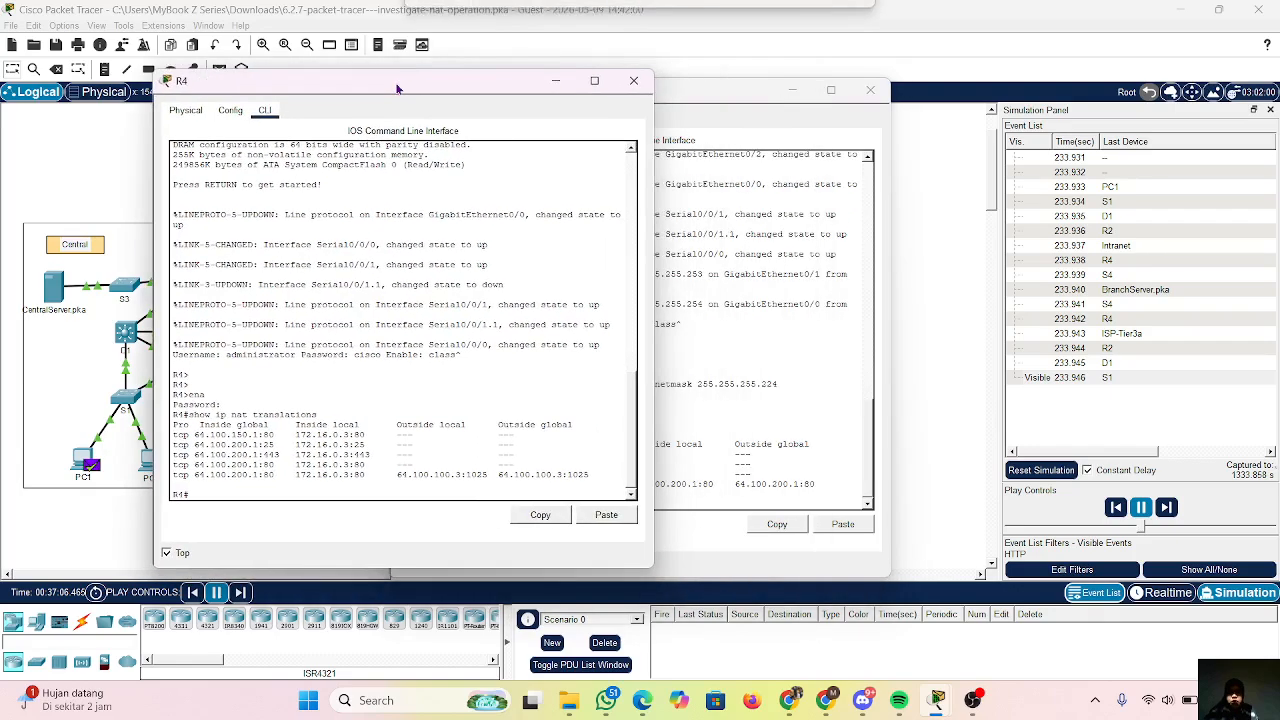
drag(735, 103, 1022, 96)
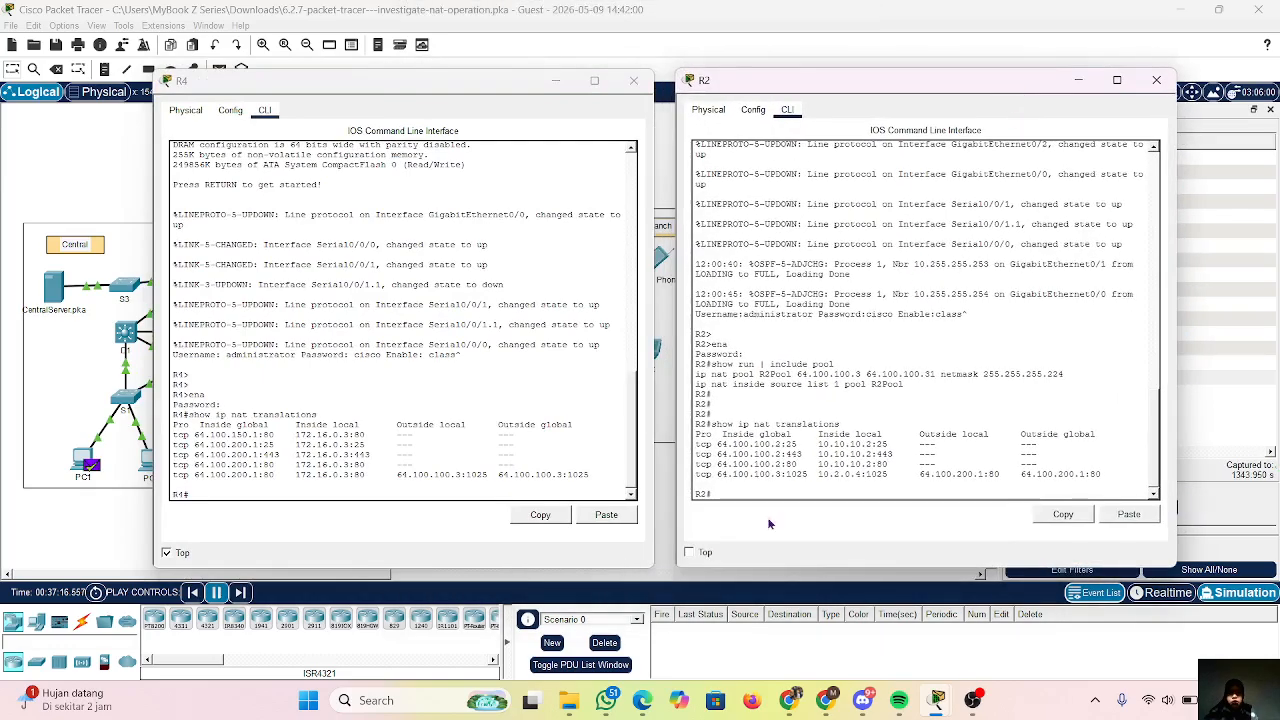
click(698, 552)
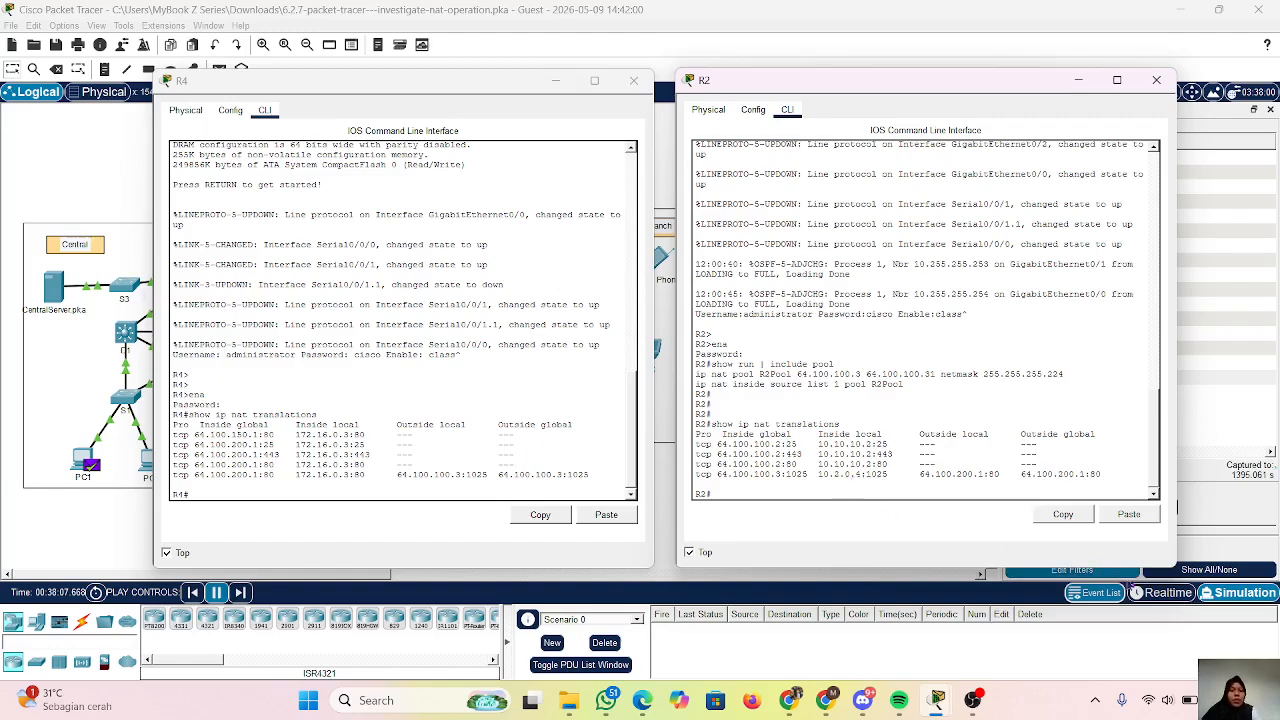
Minimize the R4 and R2 windows and reset the simulation while staying in Simulation mode.
mouse_move(946, 690)
mouse_move(762, 640)
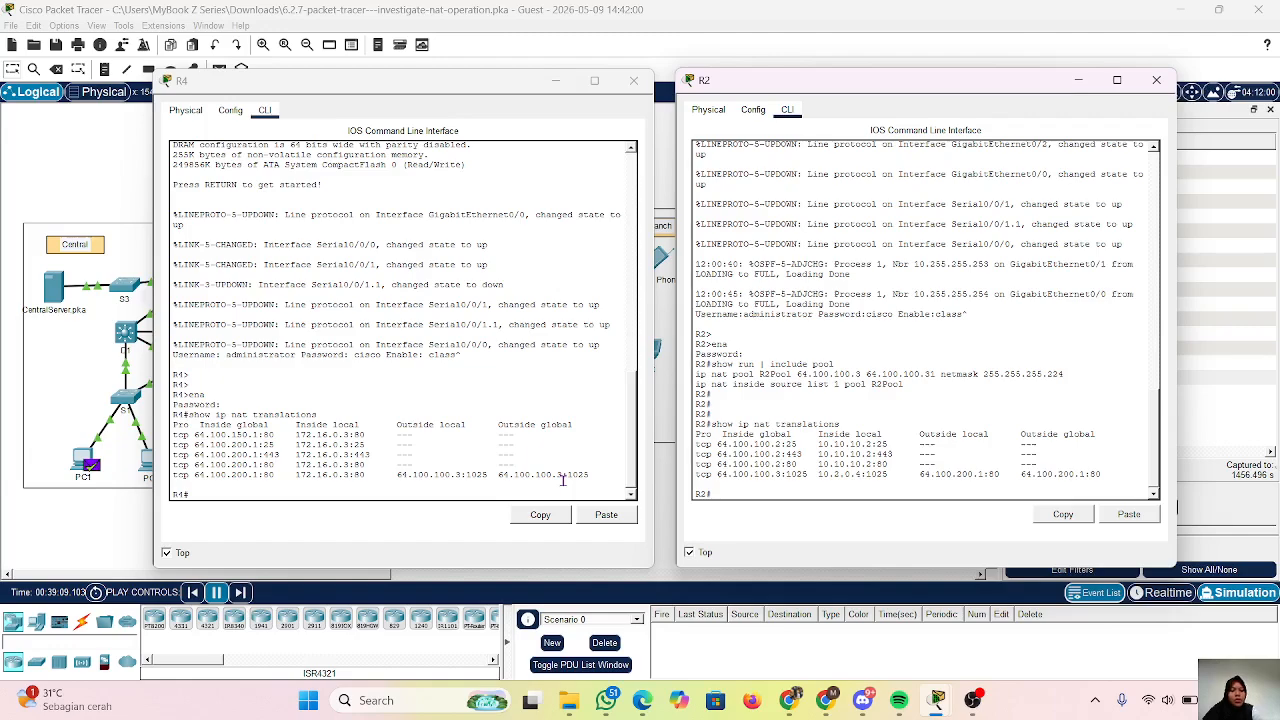
click(556, 80)
click(1068, 81)
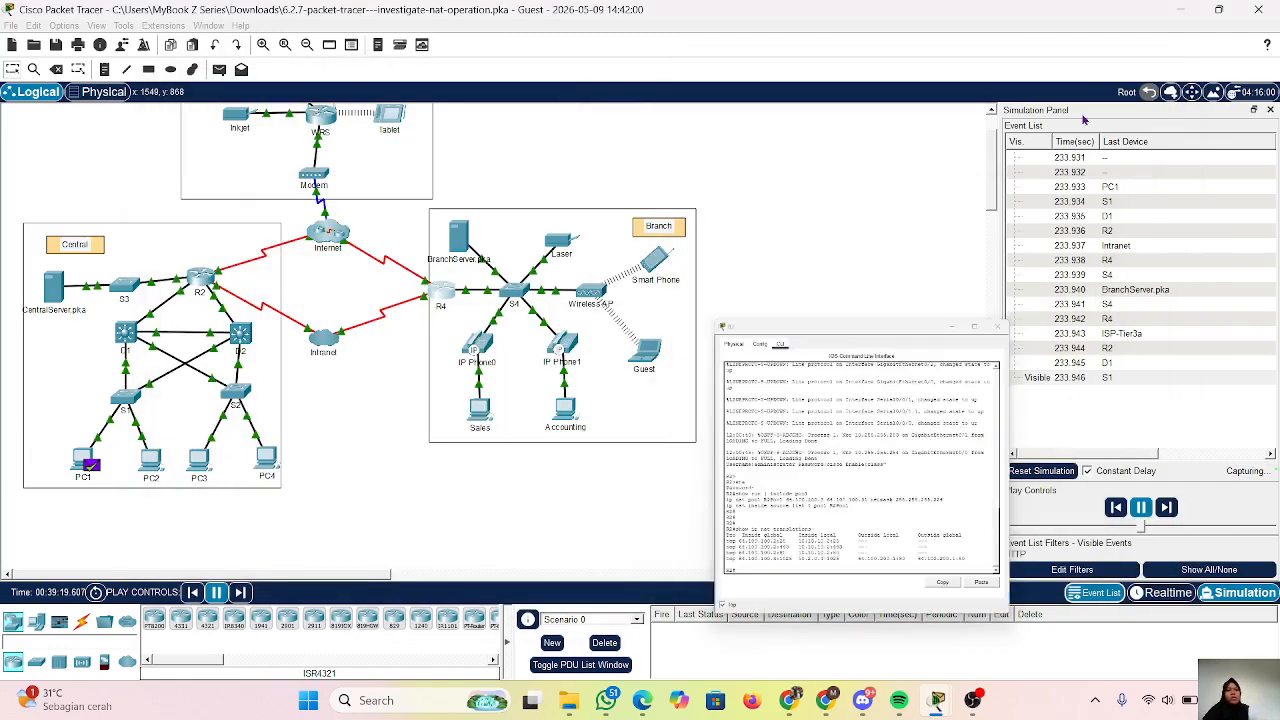
click(1040, 471)
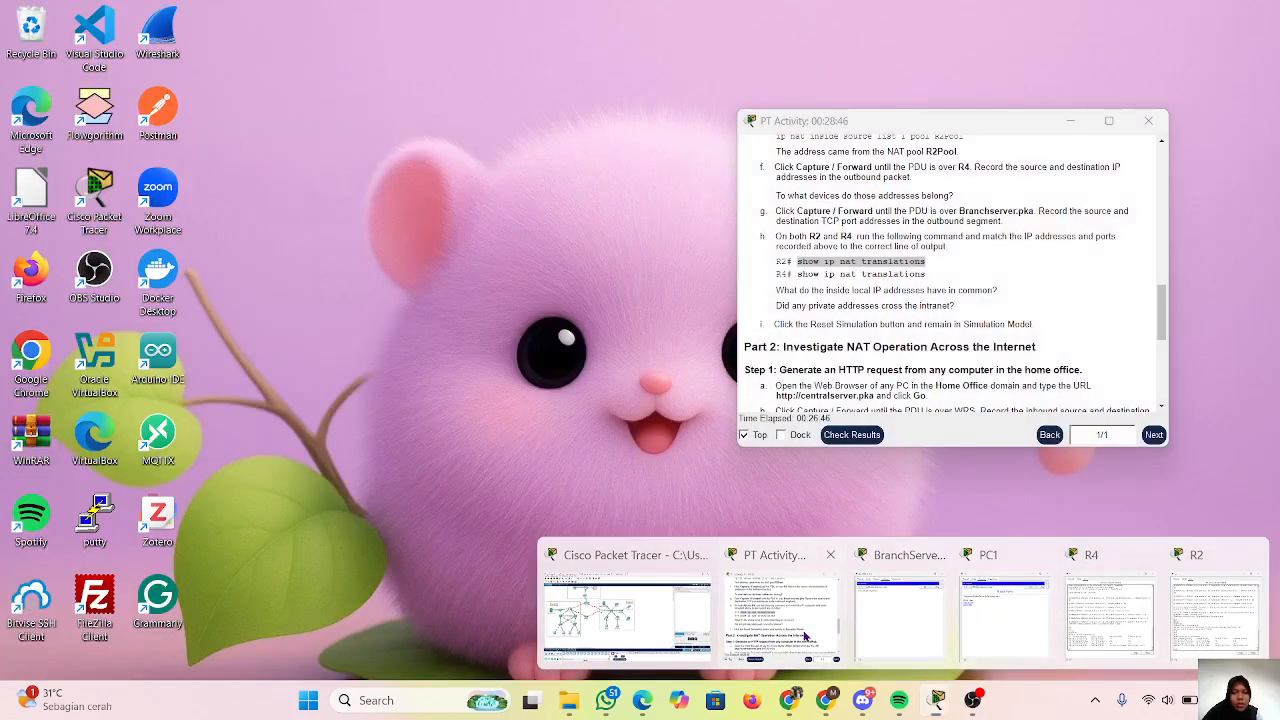
Bring up the activity instructions and read Part 2 Step 1 items a to e on the home office HTTP request.
click(780, 615)
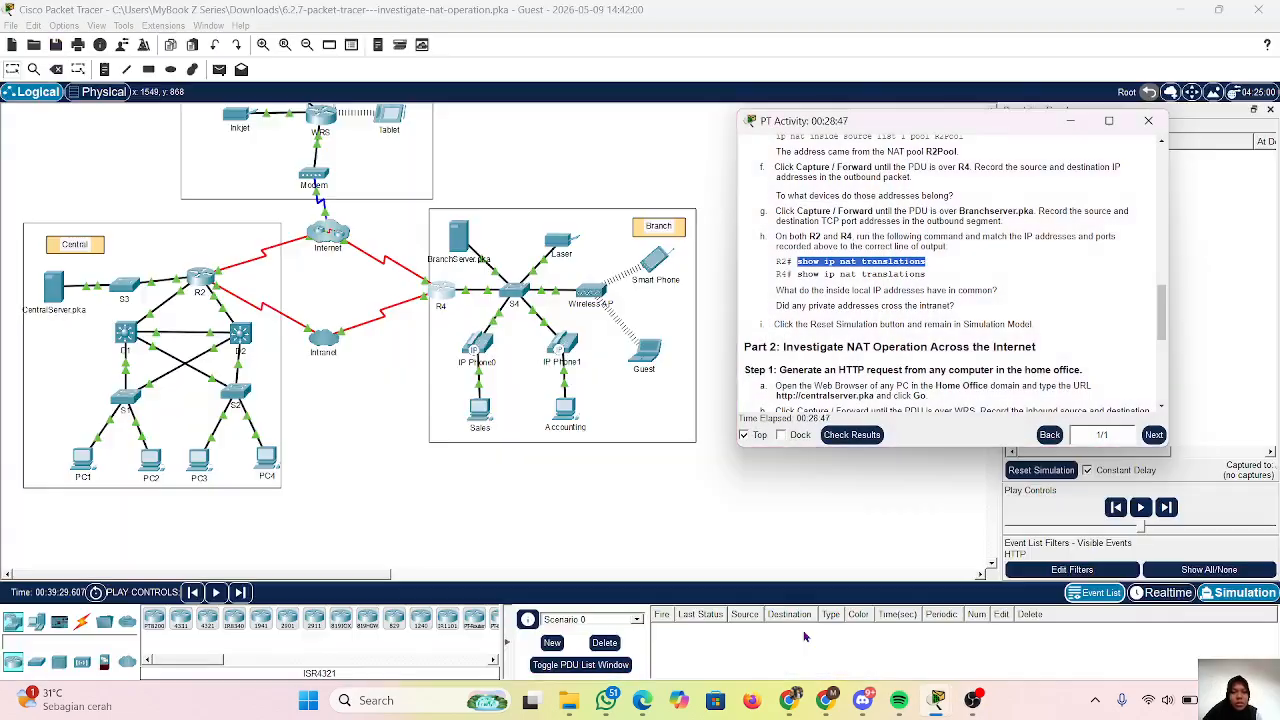
scroll(890, 352, down, 1)
scroll(890, 350, down, 1)
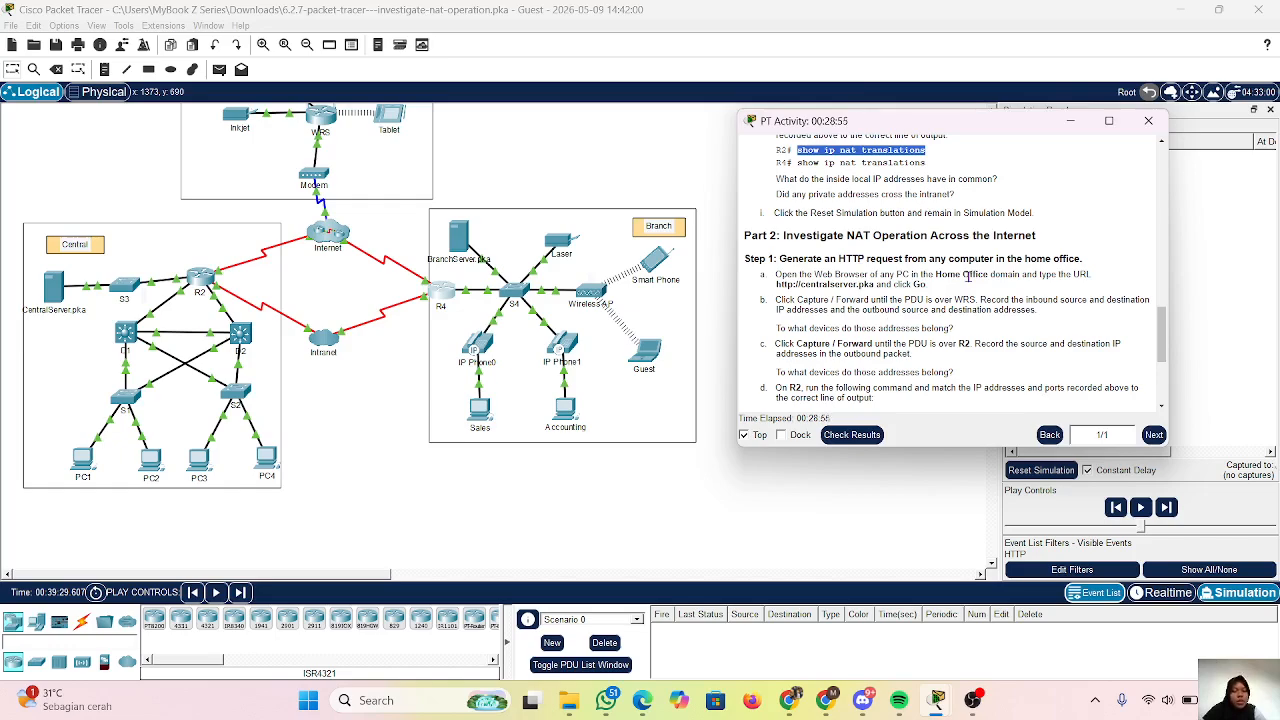
scroll(968, 278, down, 1)
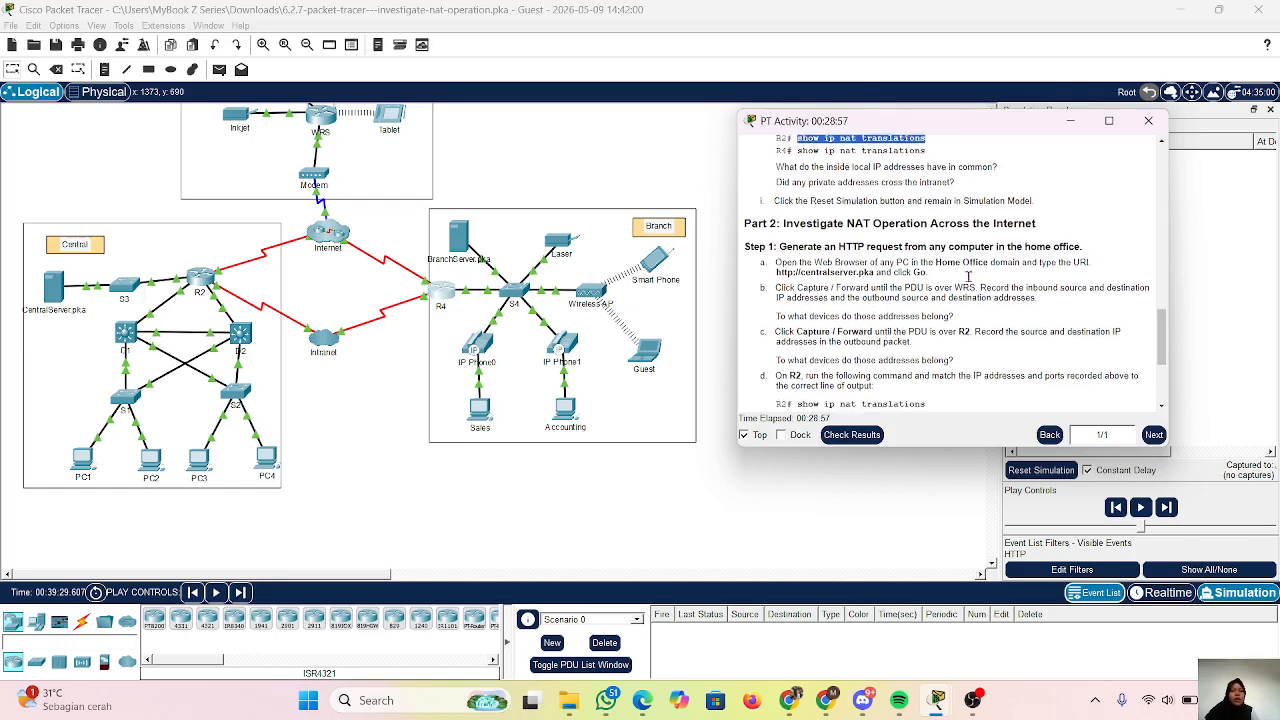
scroll(968, 283, down, 1)
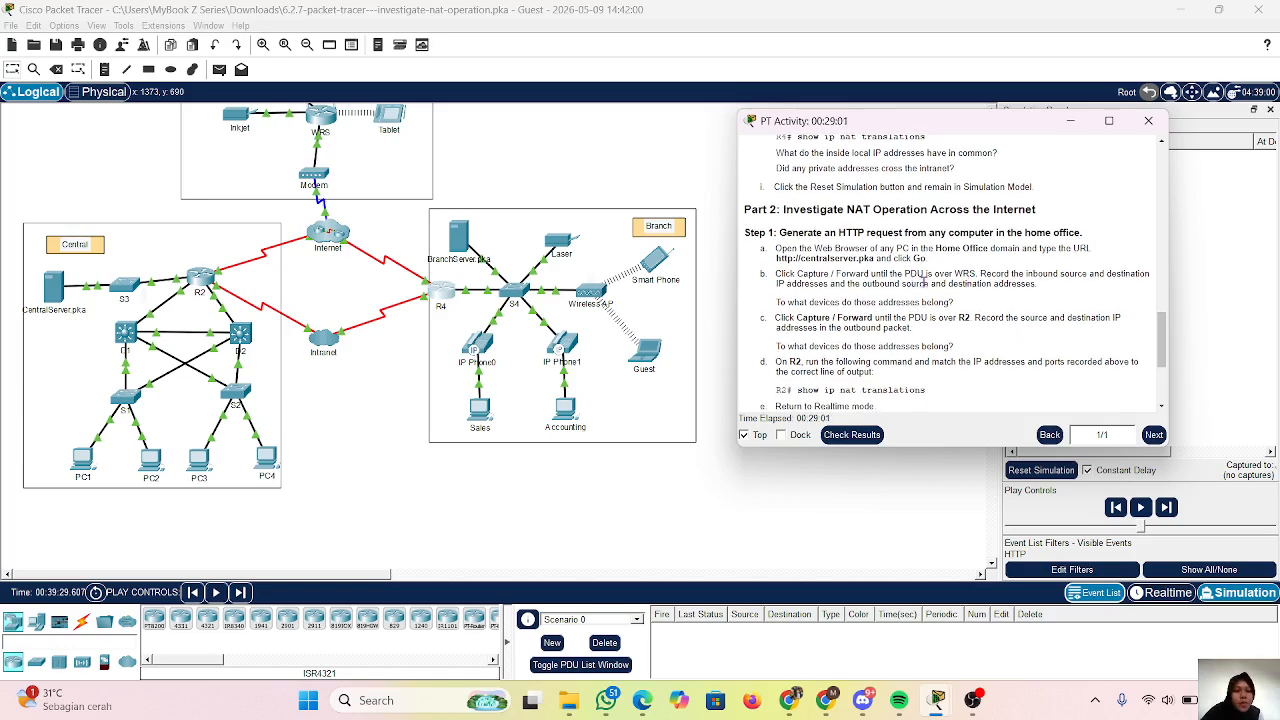
scroll(943, 305, down, 2)
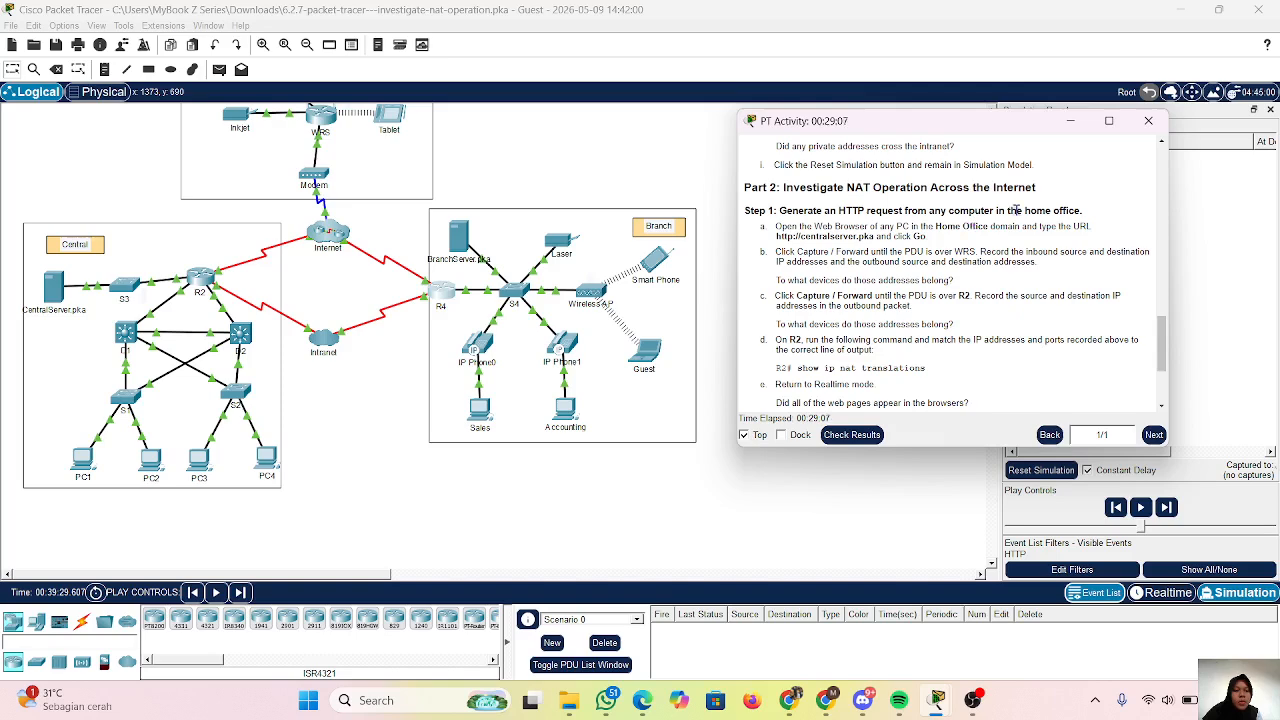
scroll(461, 363, up, 1)
scroll(461, 363, up, 1)
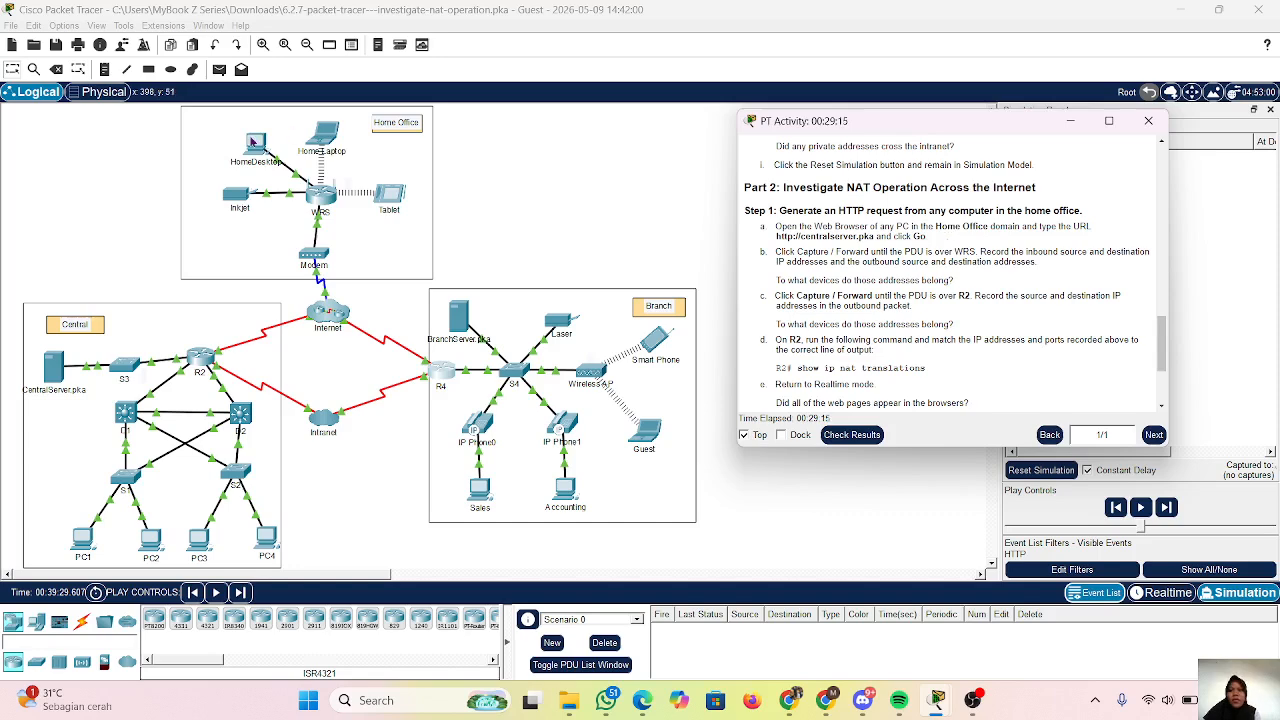
click(252, 142)
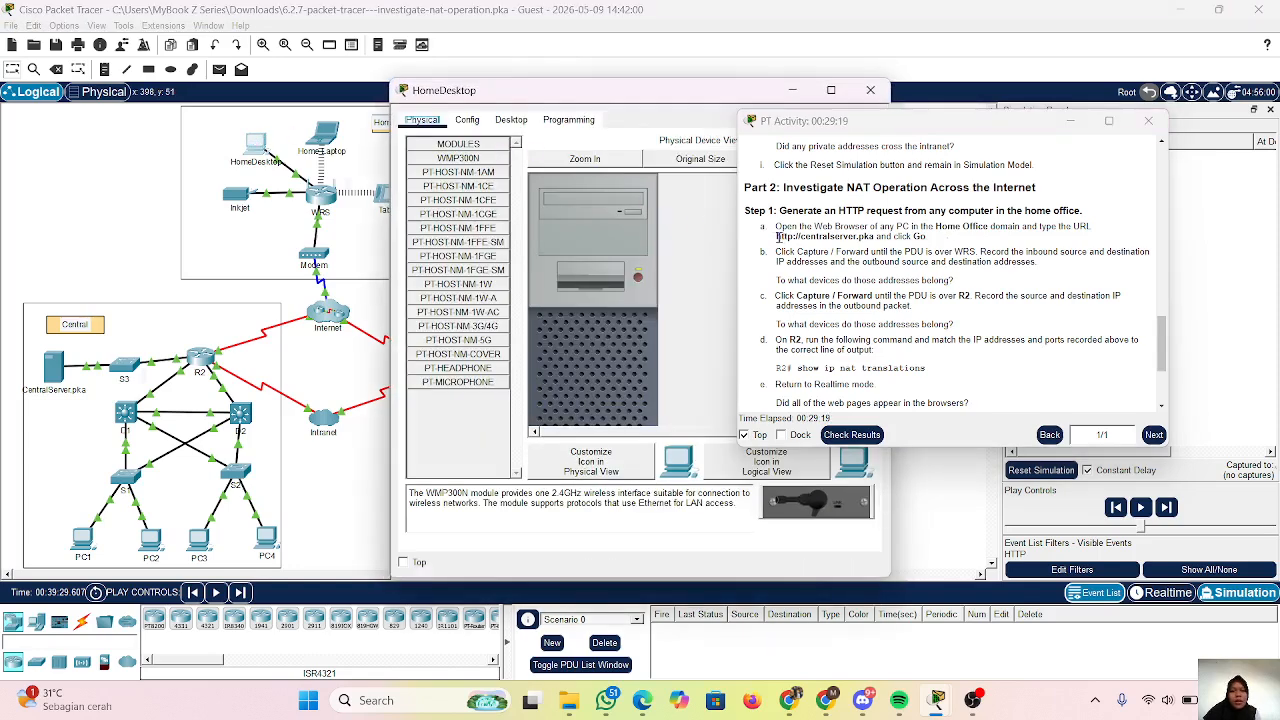
drag(779, 236, 874, 236)
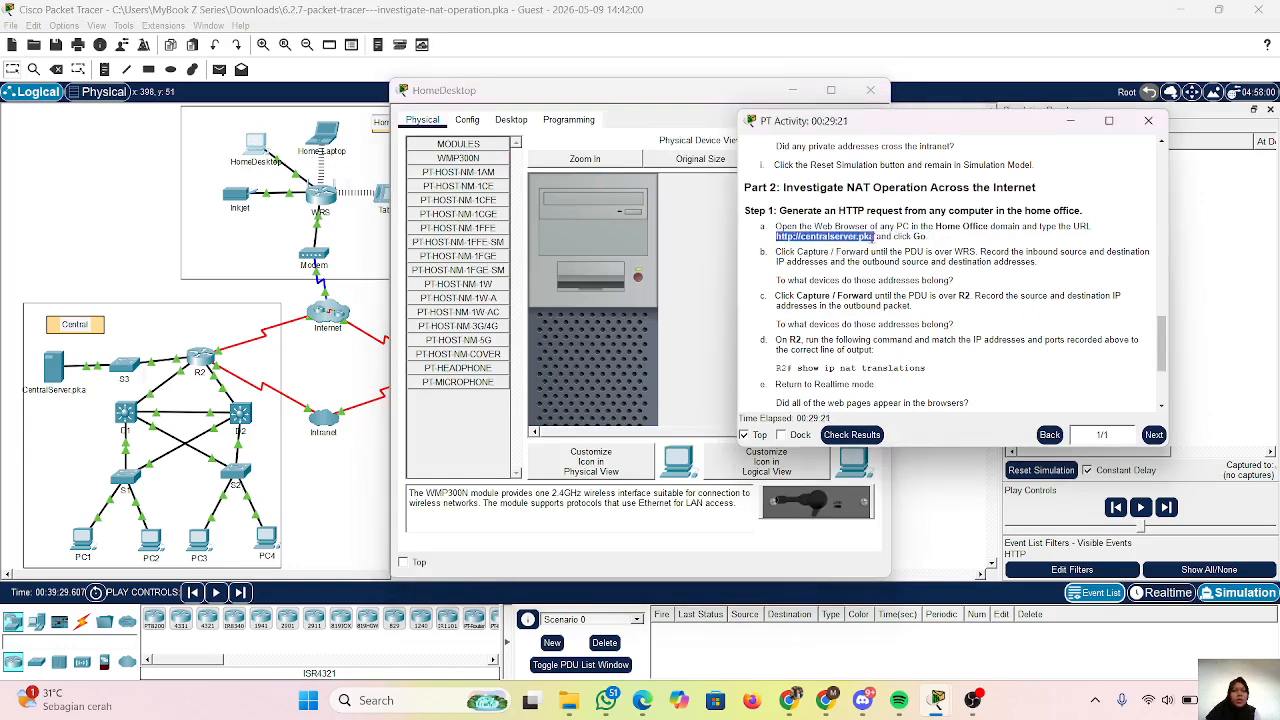
right_click(860, 236)
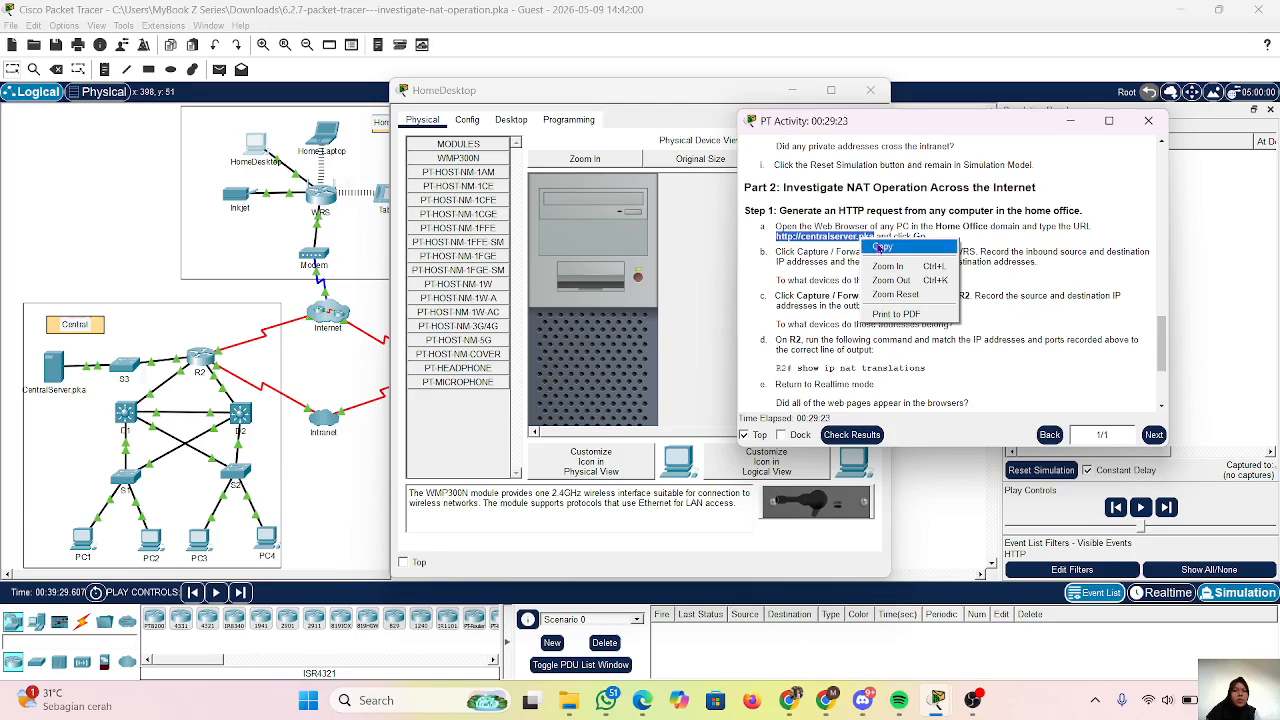
click(877, 244)
click(512, 122)
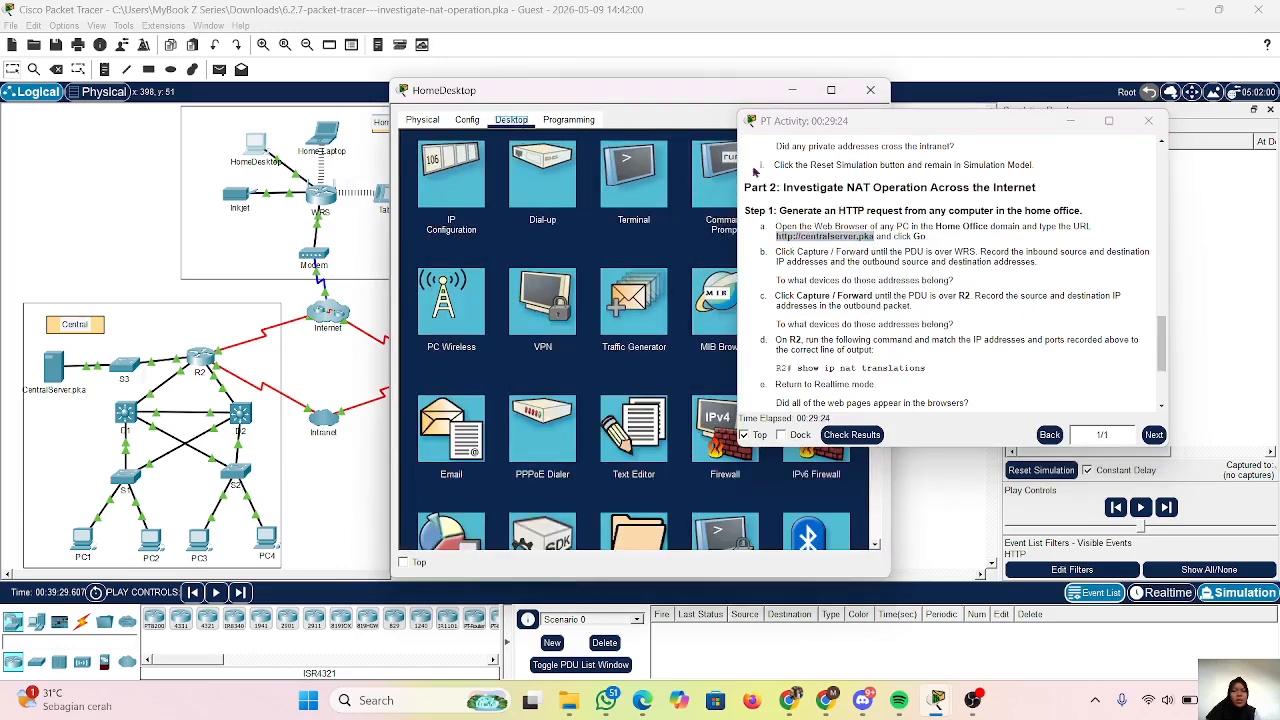
click(1068, 124)
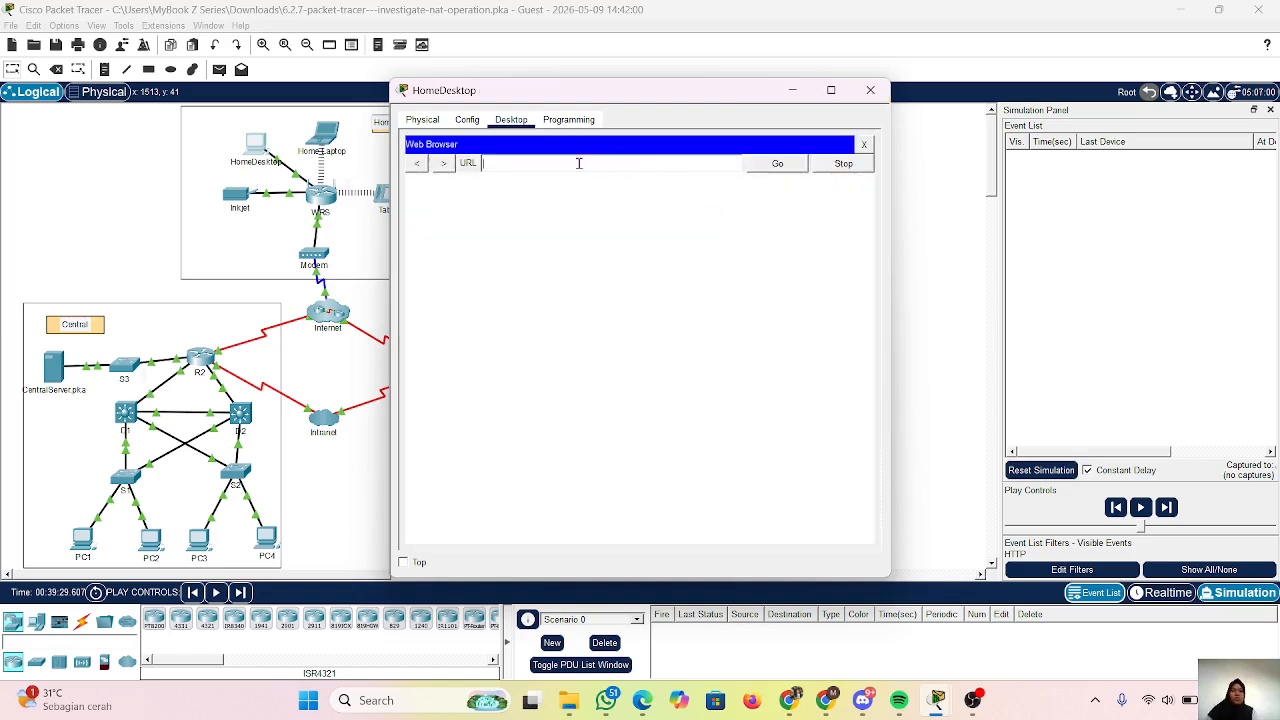
key(ctrl+v)
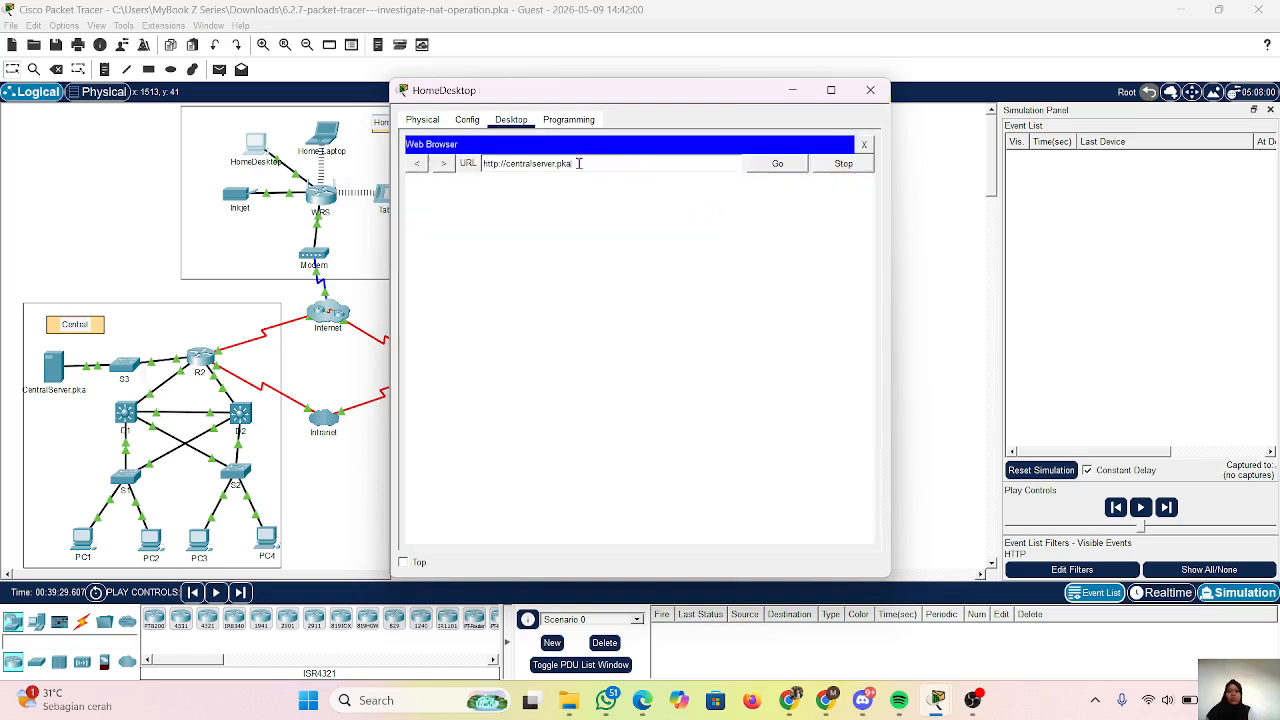
click(776, 166)
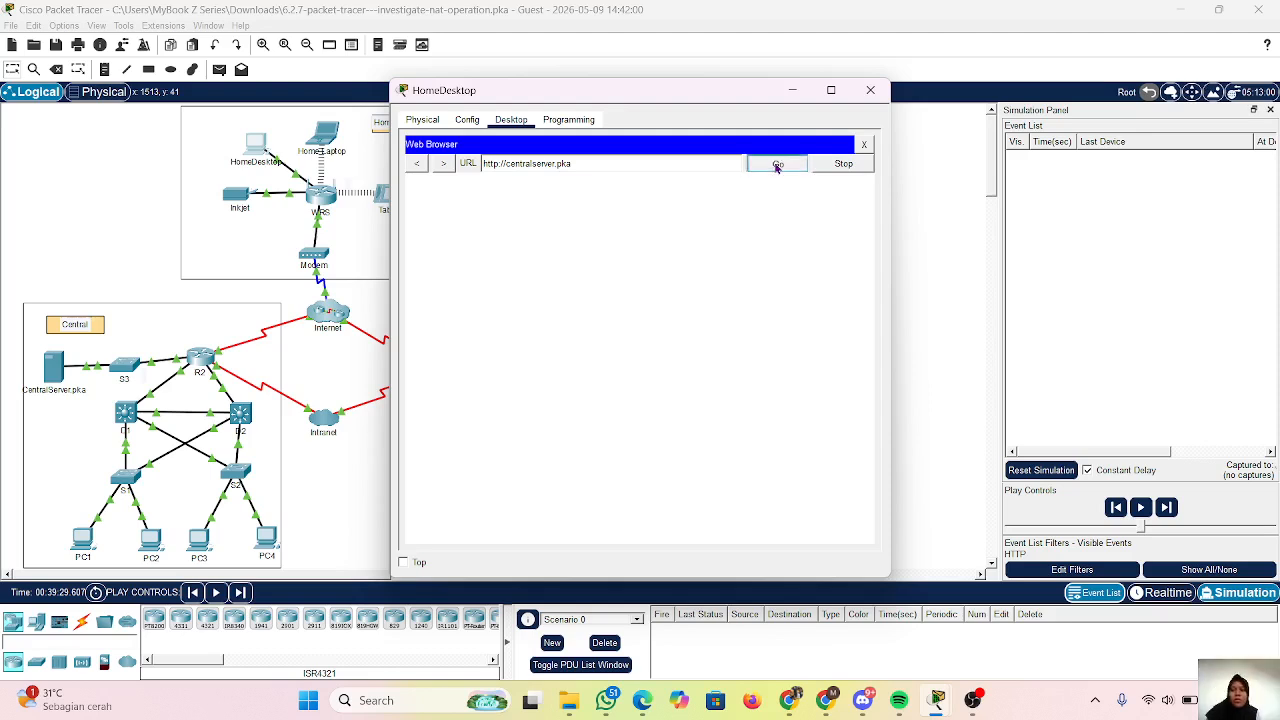
Capture the HTTP request forward event by event until the PDU has travelled through WRS and R2 to CentralServer.pka and back to HomeDesktop.
drag(710, 97, 857, 82)
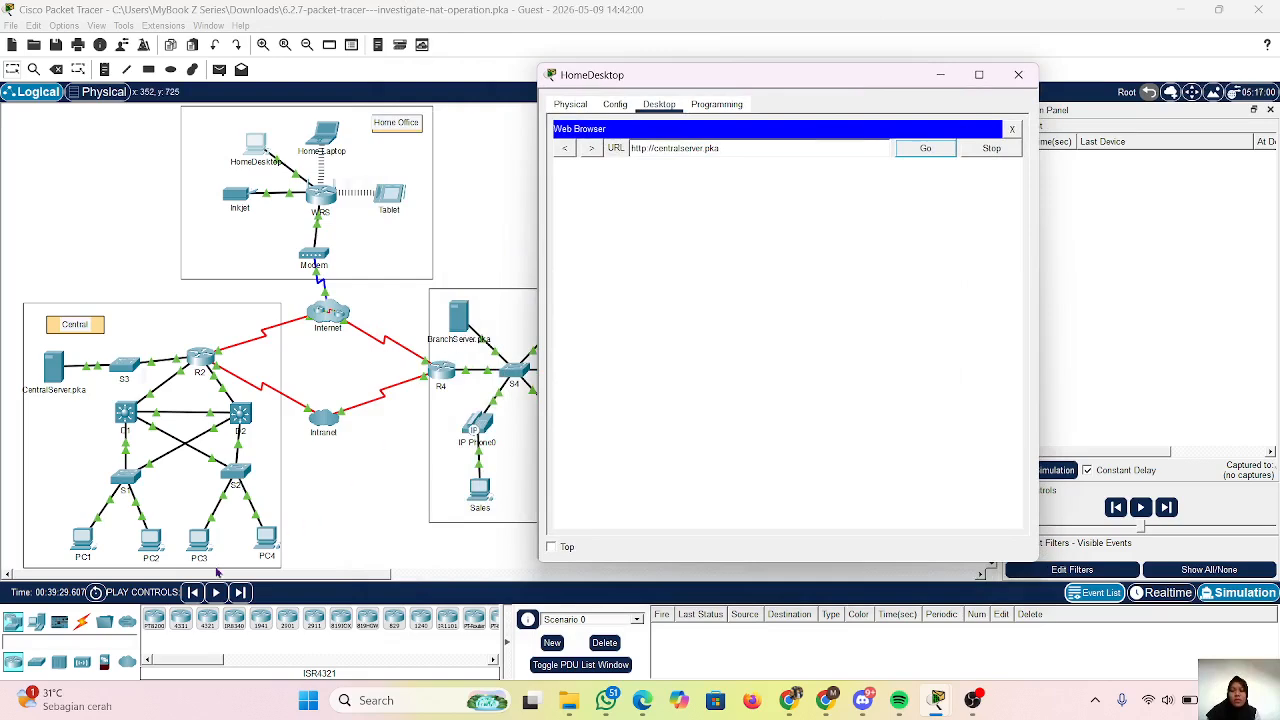
click(241, 593)
click(241, 593)
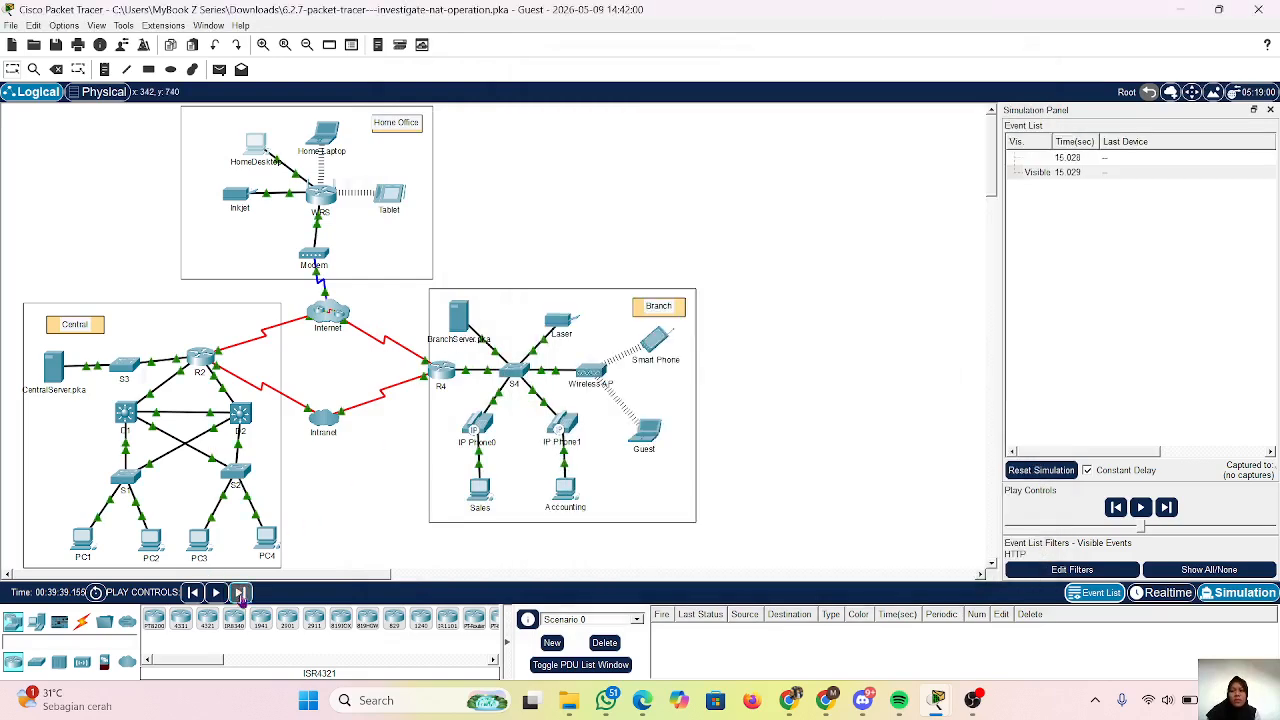
click(241, 595)
click(241, 595)
click(241, 595)
click(241, 595)
click(241, 595)
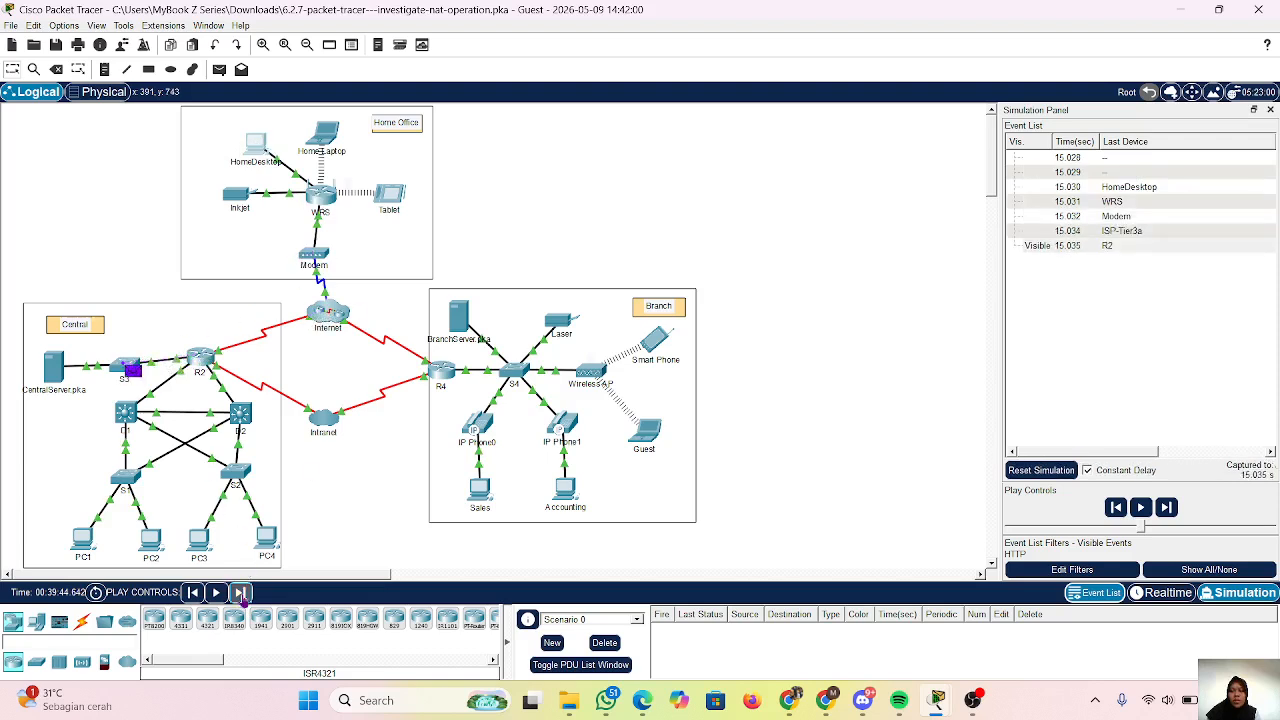
click(241, 593)
click(241, 593)
click(241, 593)
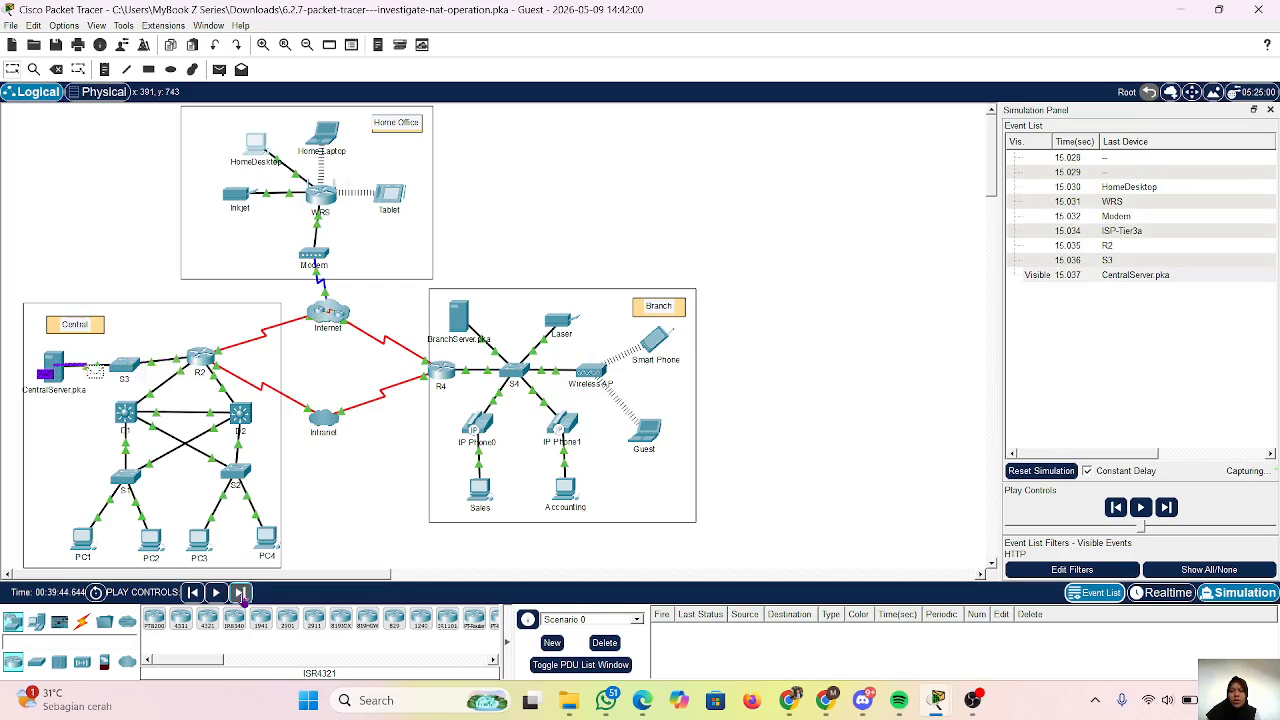
click(241, 593)
click(241, 593)
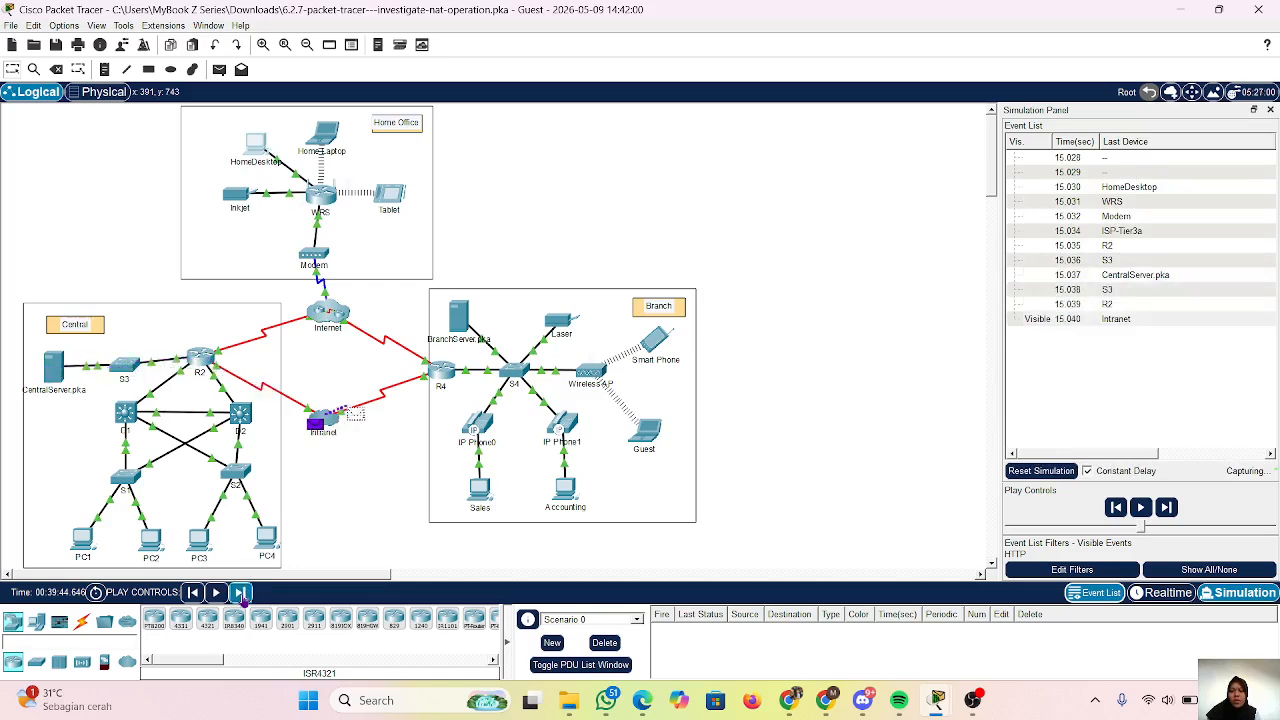
click(241, 593)
click(241, 593)
click(241, 593)
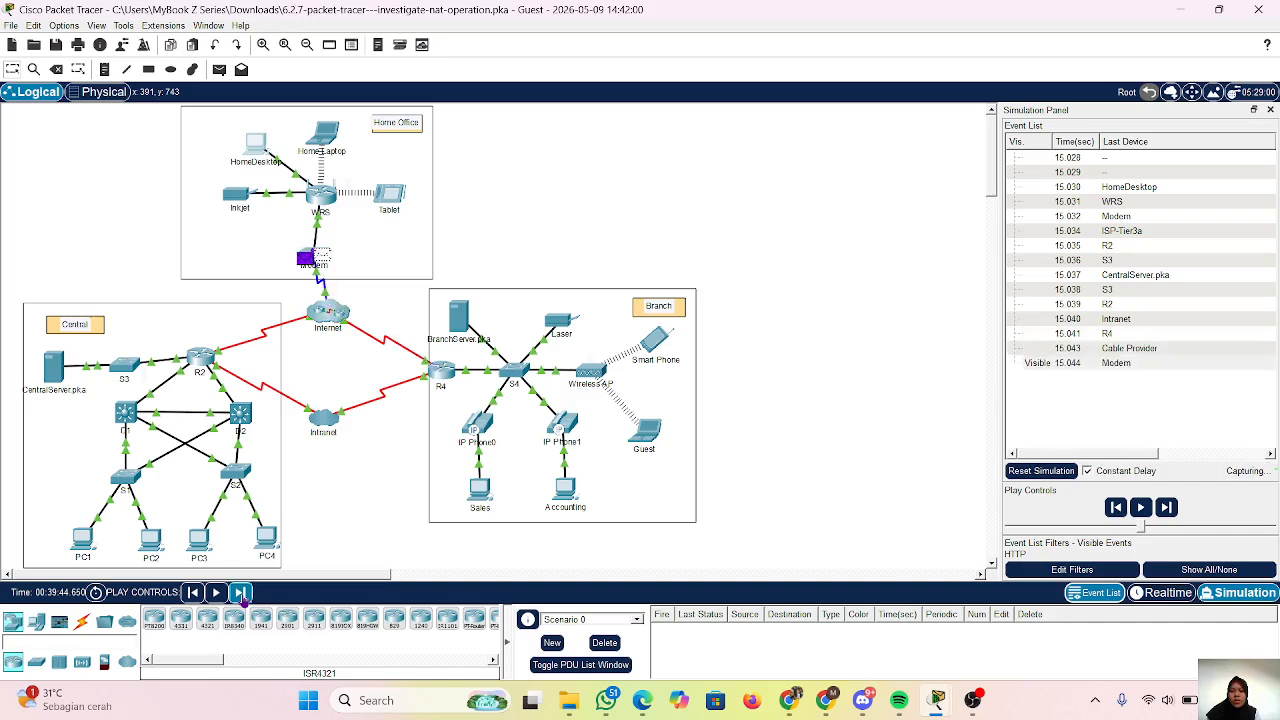
click(241, 593)
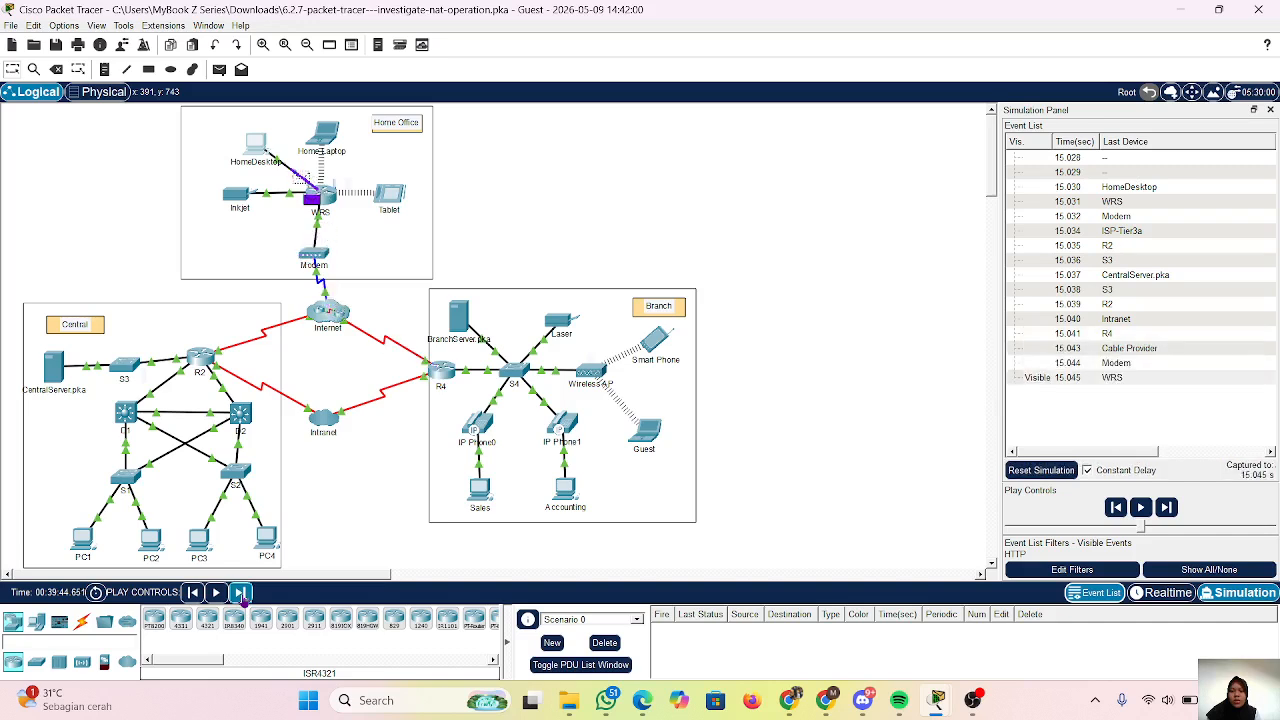
click(241, 593)
click(241, 593)
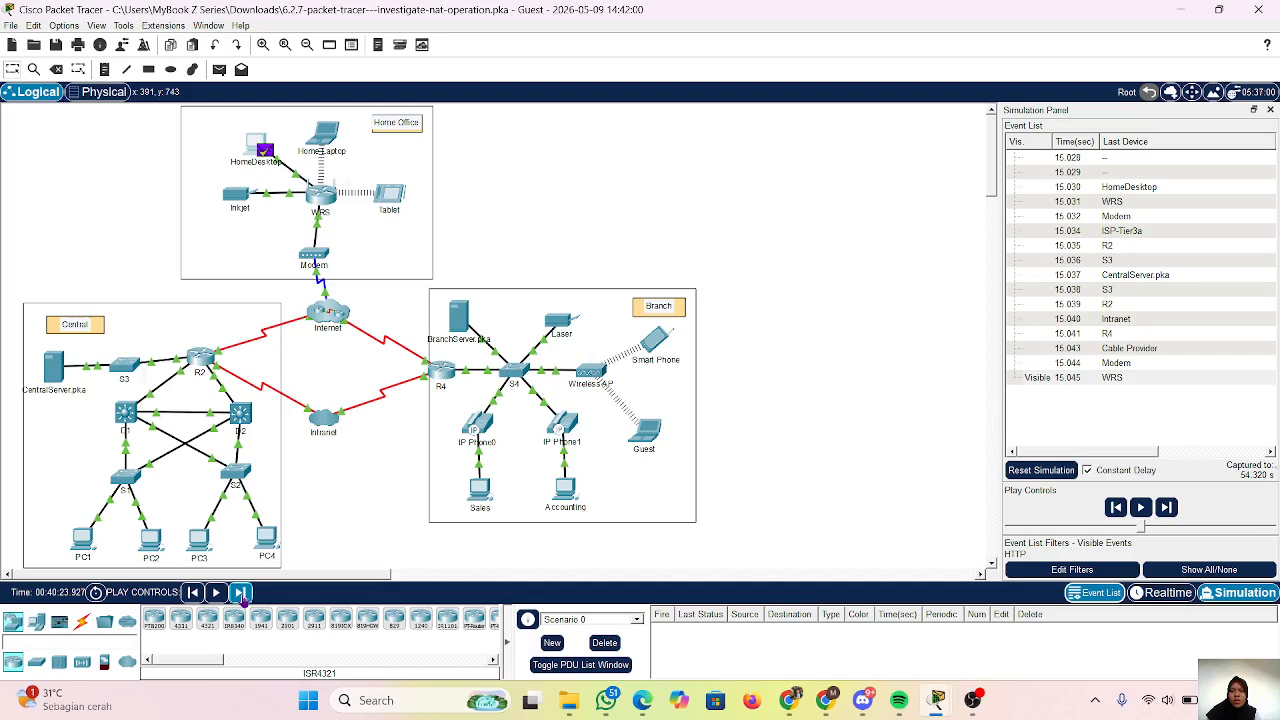
click(241, 593)
Bring up the activity instructions, review Part 2 Step 1 on recording the WRS and R2 addresses, and minimize them.
mouse_move(937, 703)
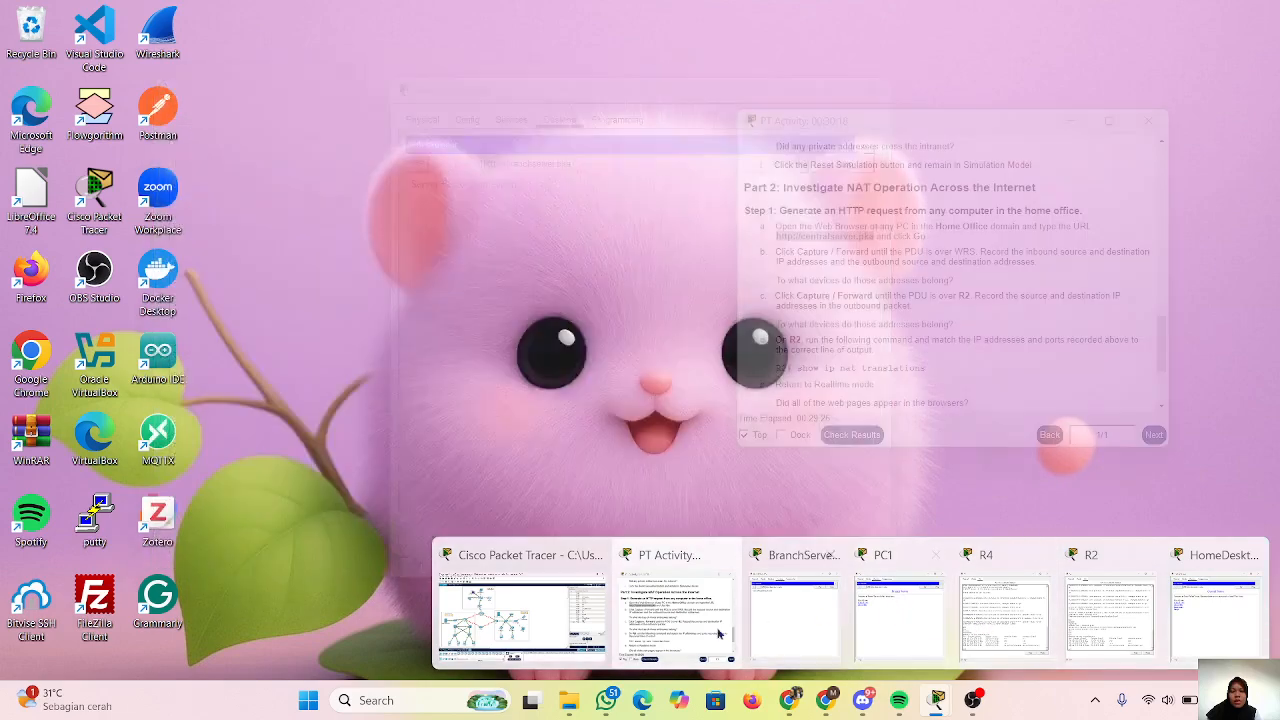
click(675, 628)
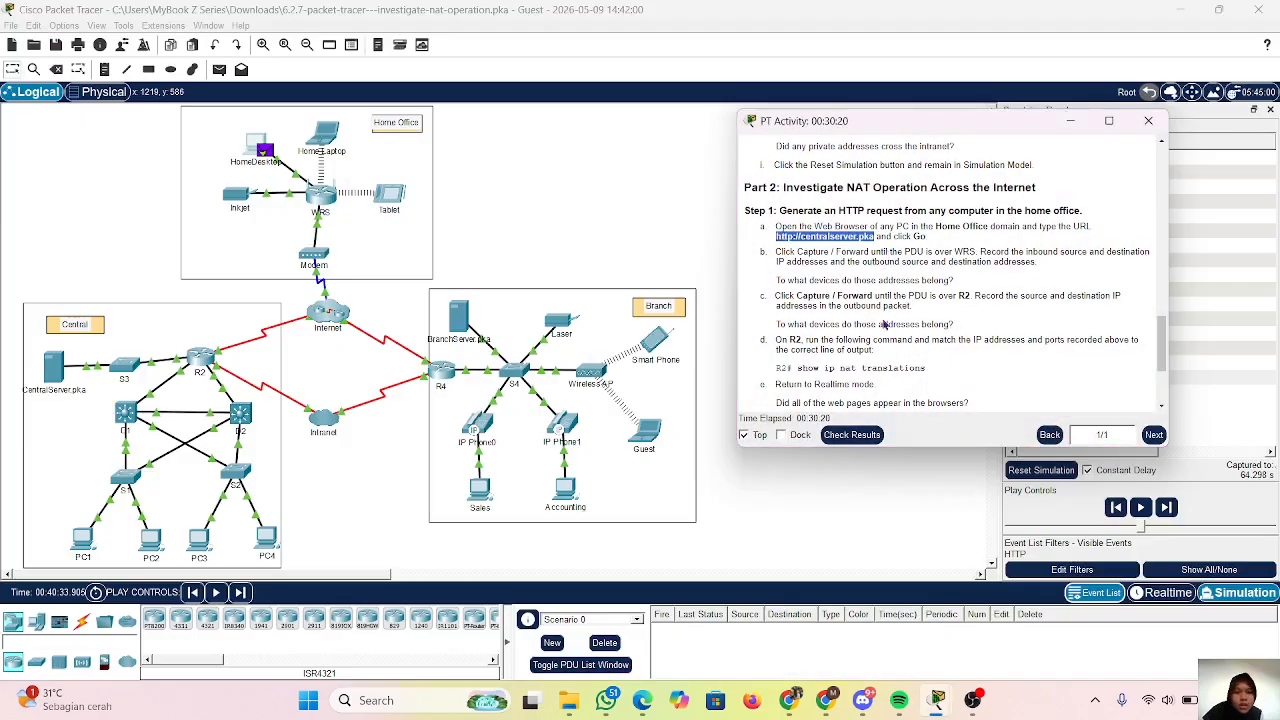
scroll(872, 252, down, 1)
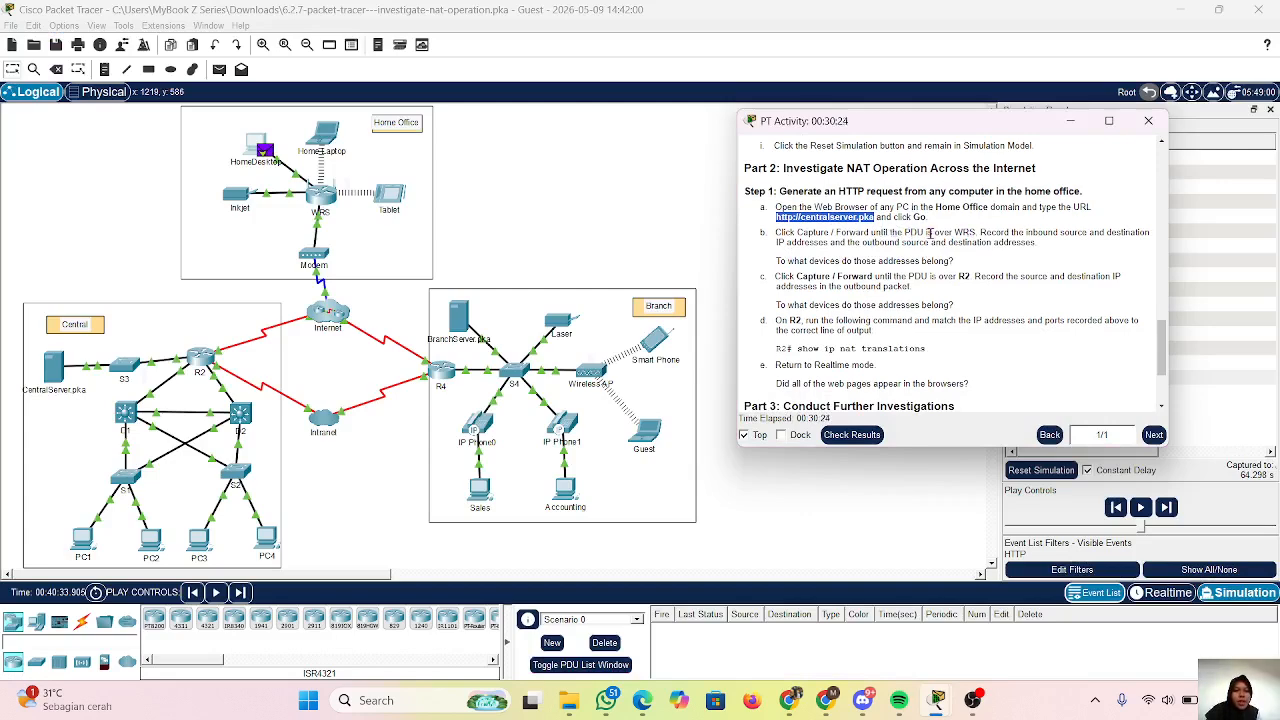
drag(967, 127, 816, 124)
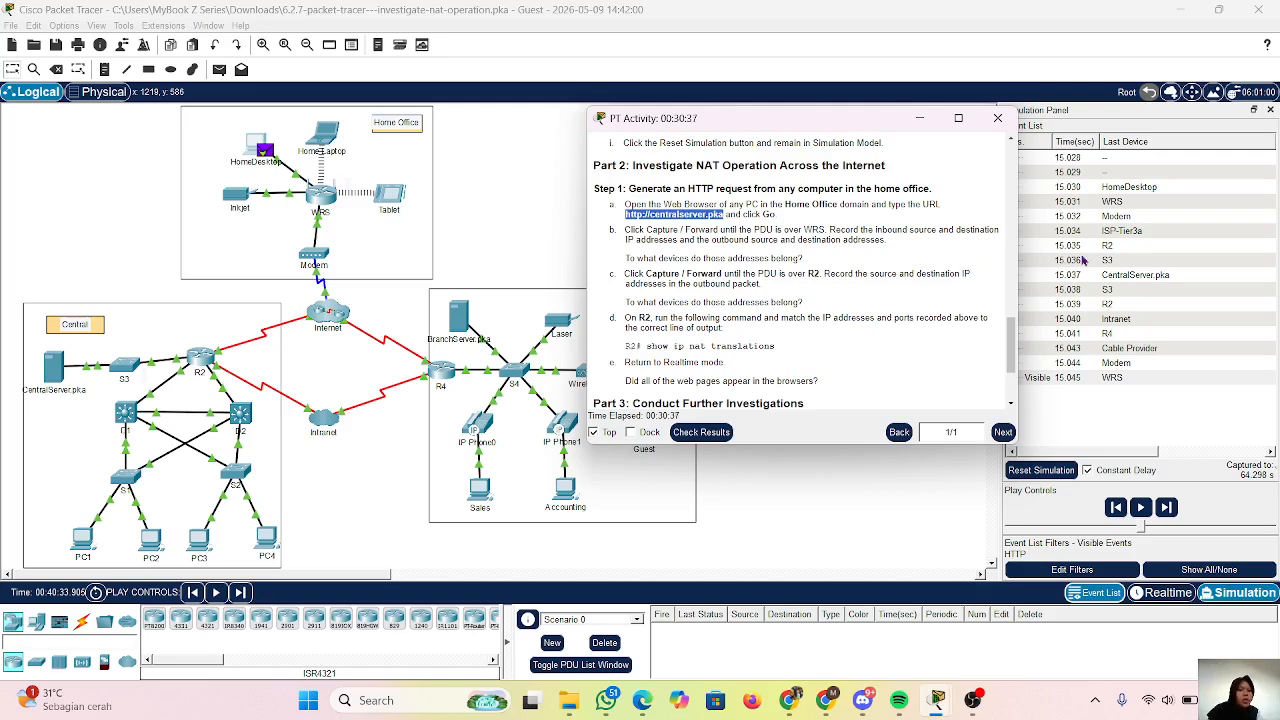
click(921, 119)
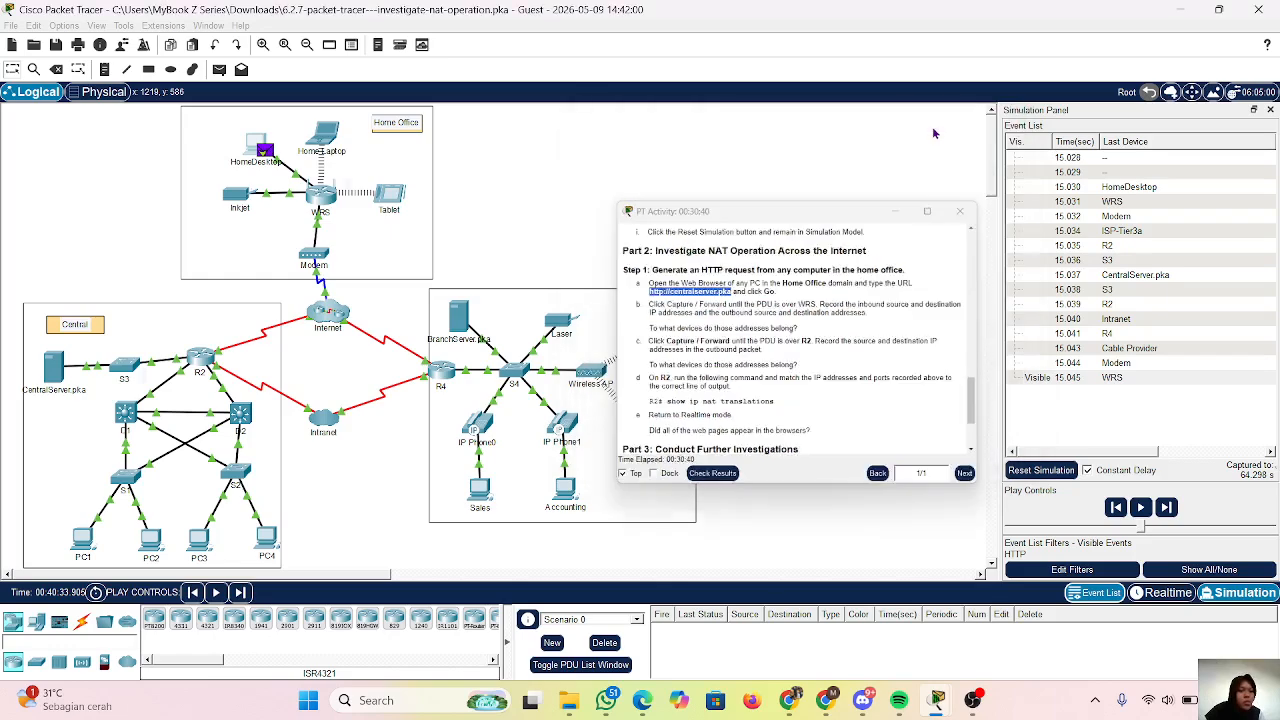
Inspect the PDU information of the events with last device WRS at 15.031 and 15.045 s.
click(1100, 203)
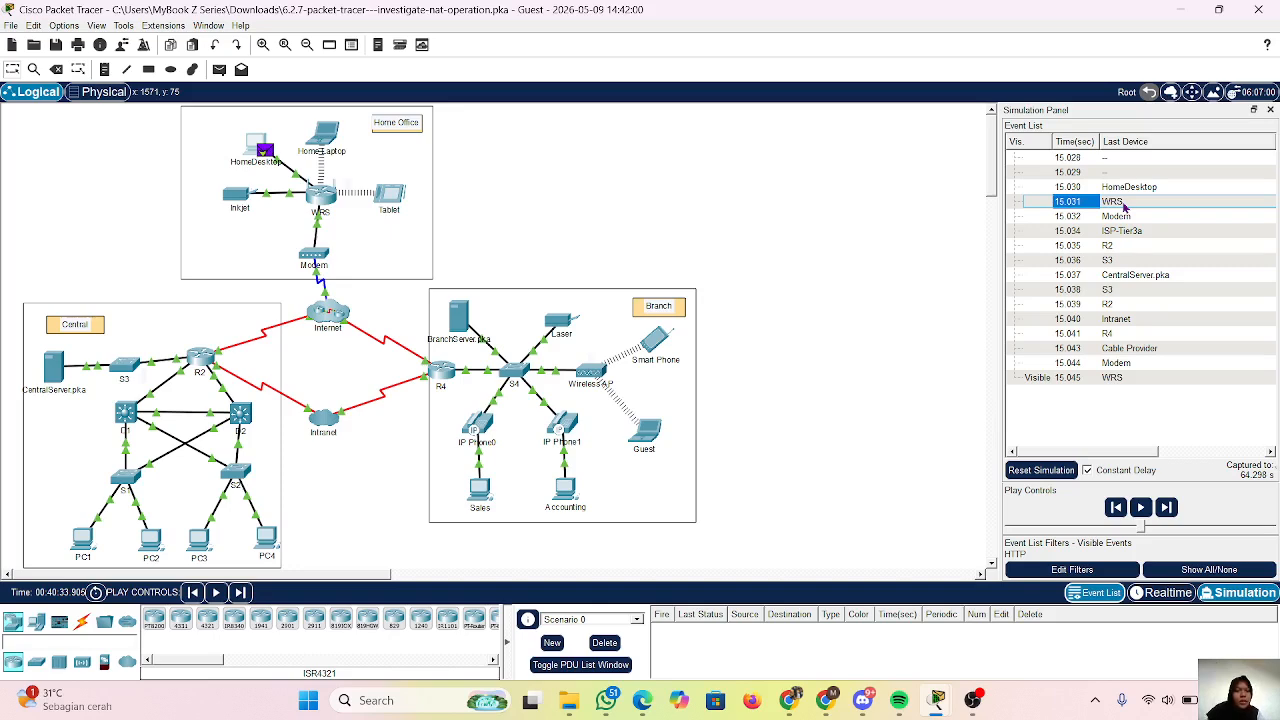
click(1113, 206)
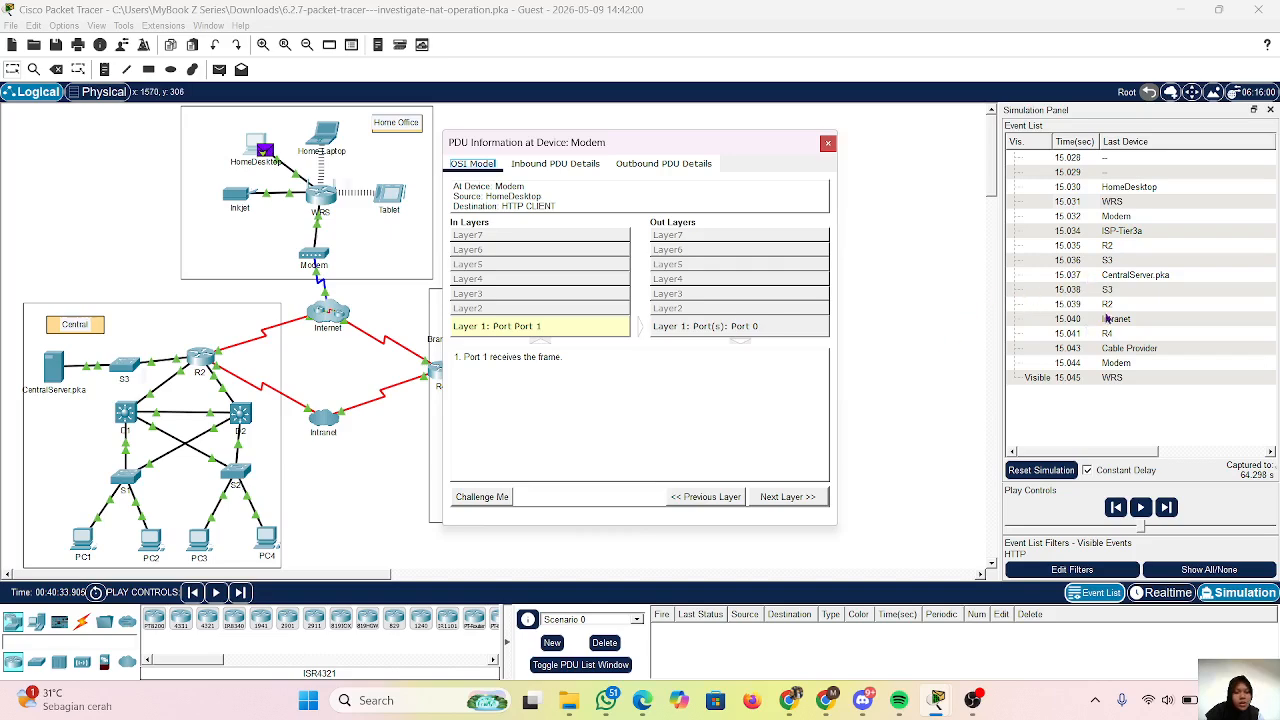
click(1120, 378)
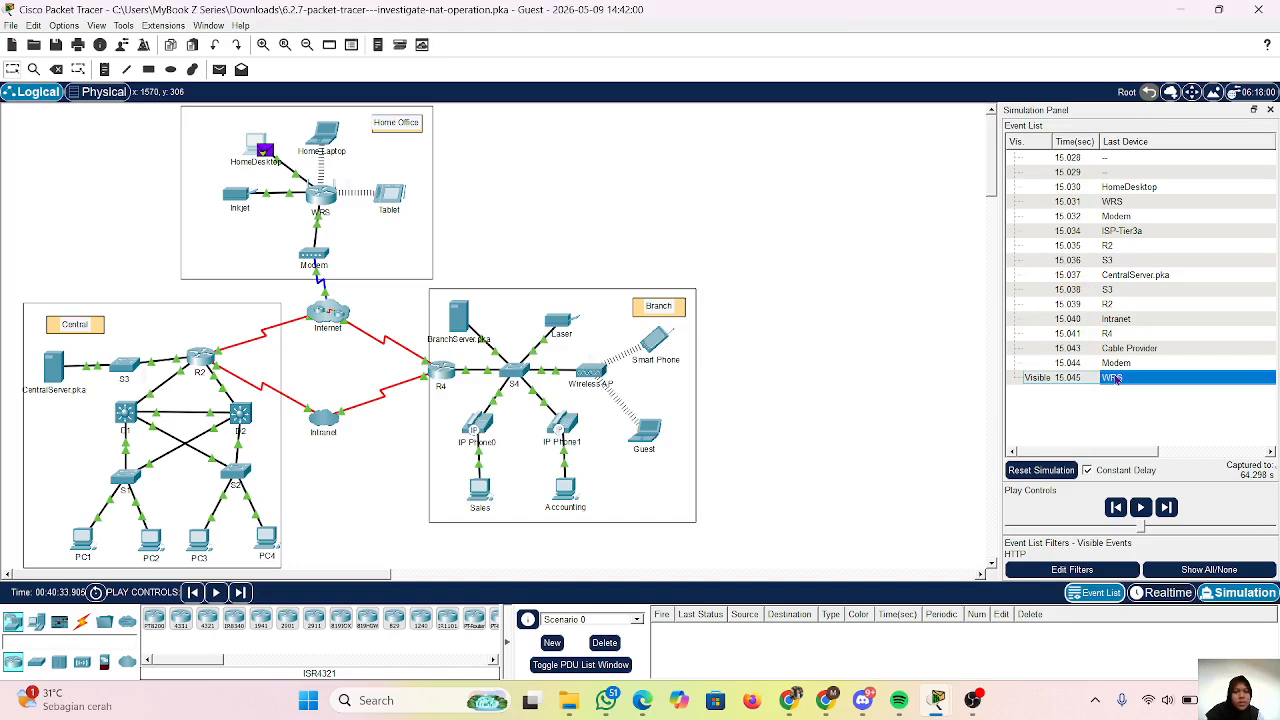
click(1117, 379)
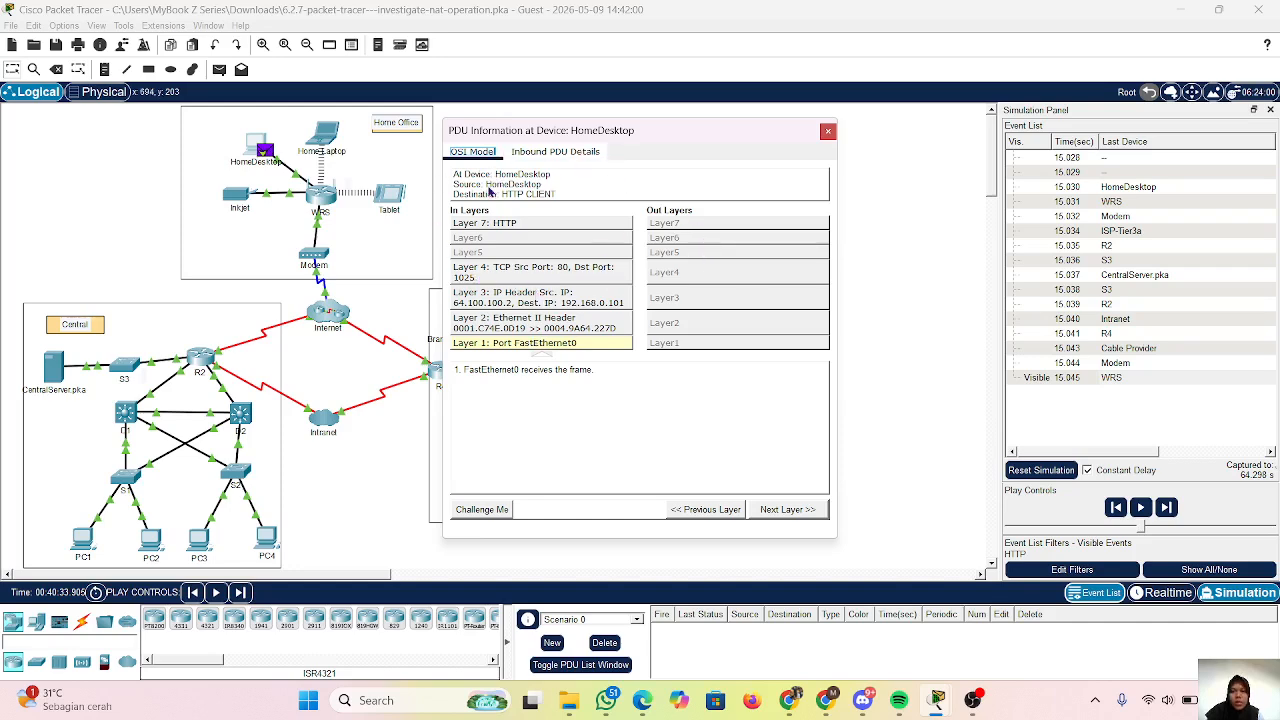
Reopen the activity instructions, read Part 2 Step 1 down to the start of Part 3, and minimize them again.
mouse_move(815, 703)
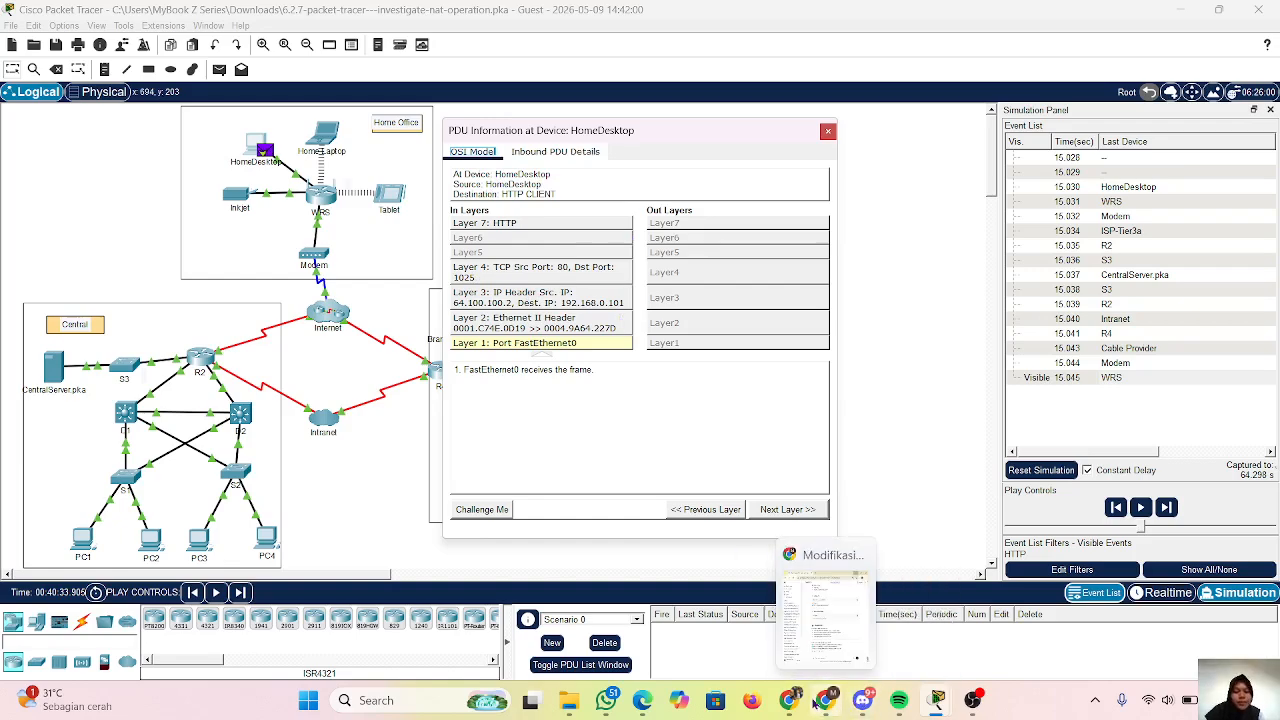
mouse_move(937, 700)
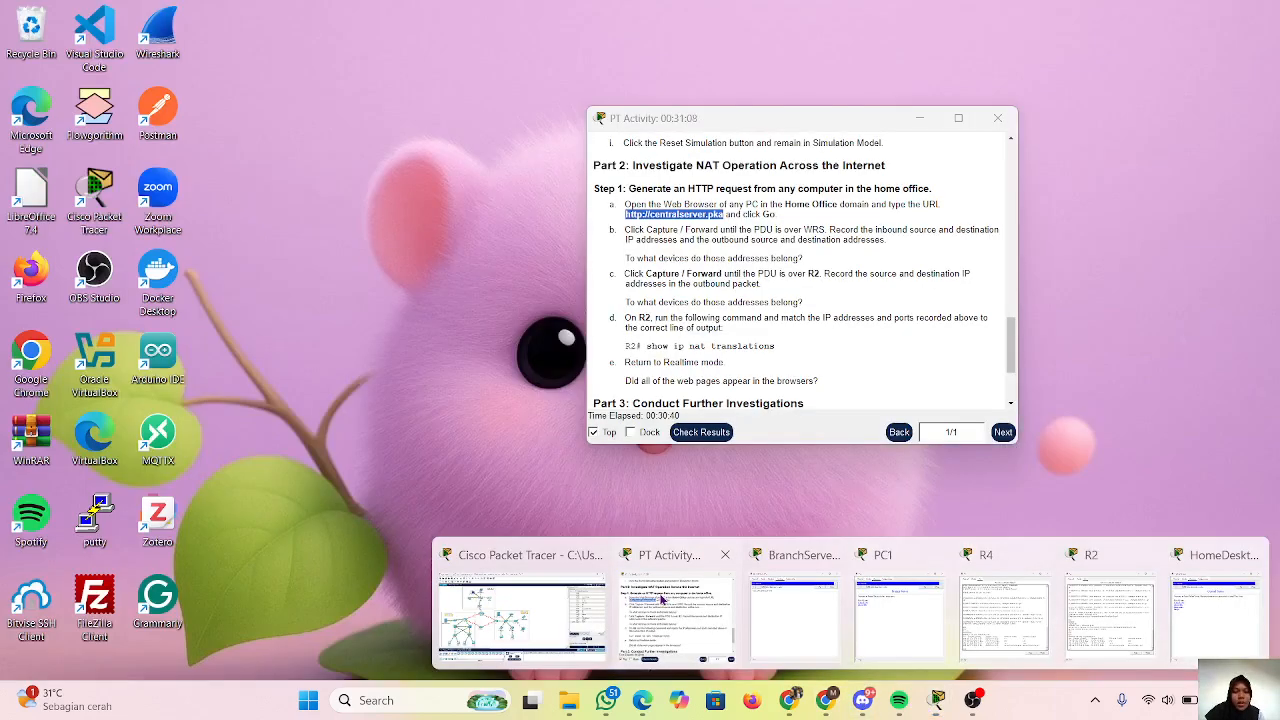
click(620, 600)
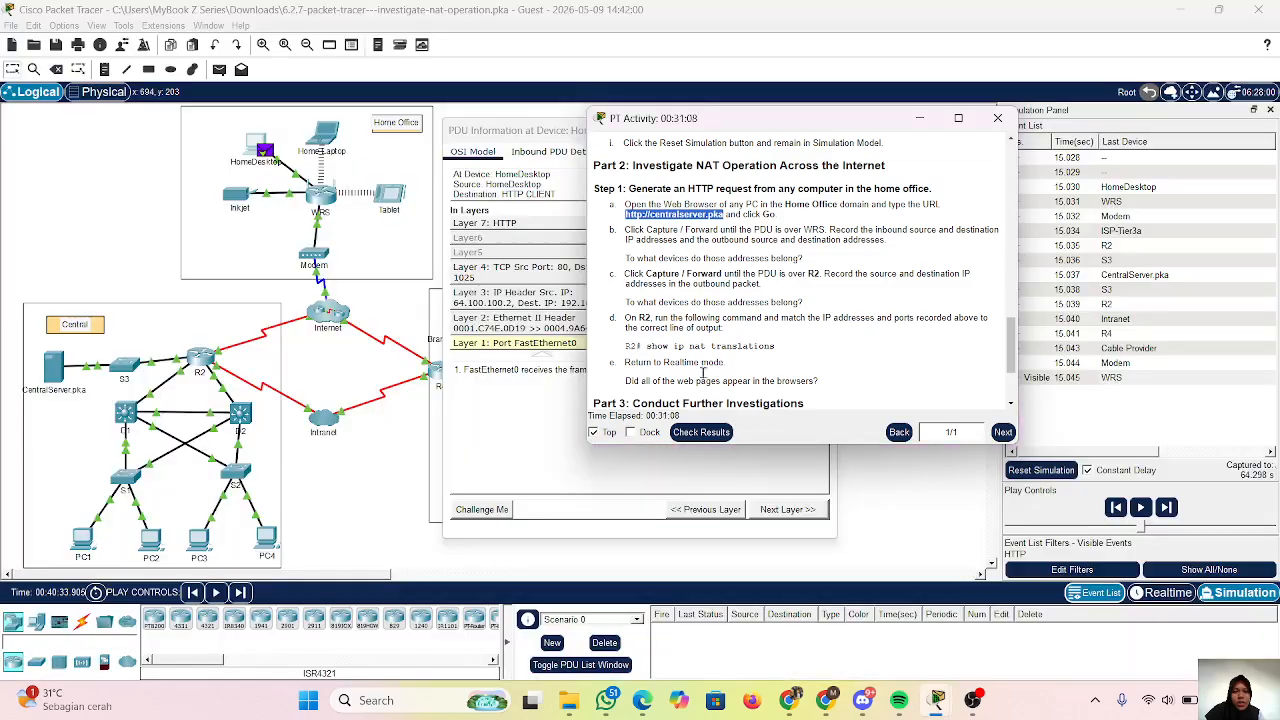
scroll(704, 372, down, 1)
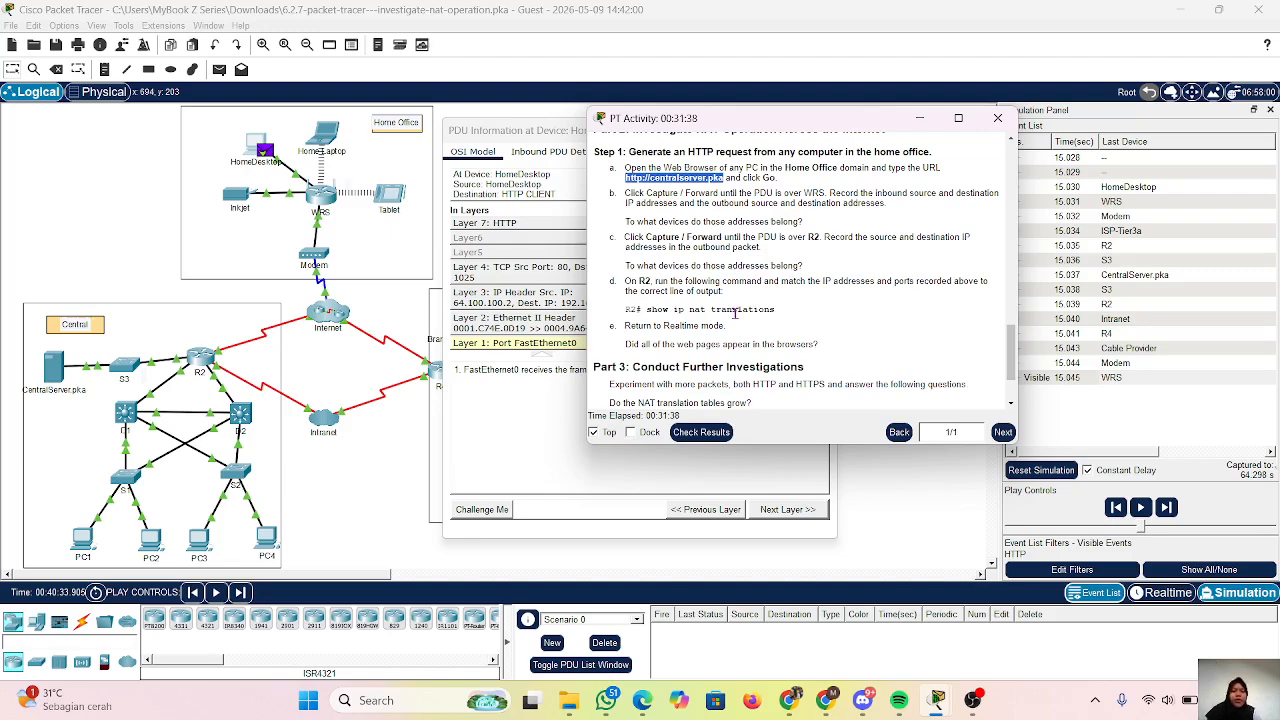
click(918, 119)
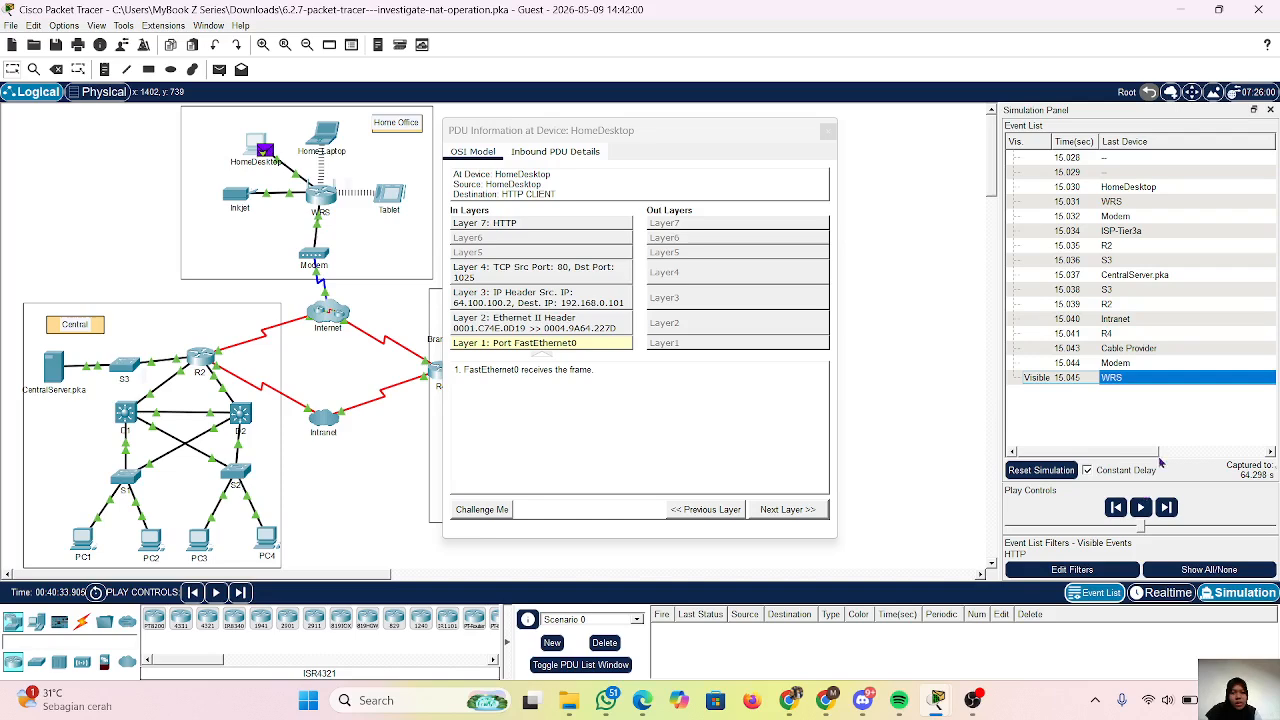
Open the PDU information of the 15.030 s event from HomeDesktop to WRS and capture forward three times.
click(1107, 188)
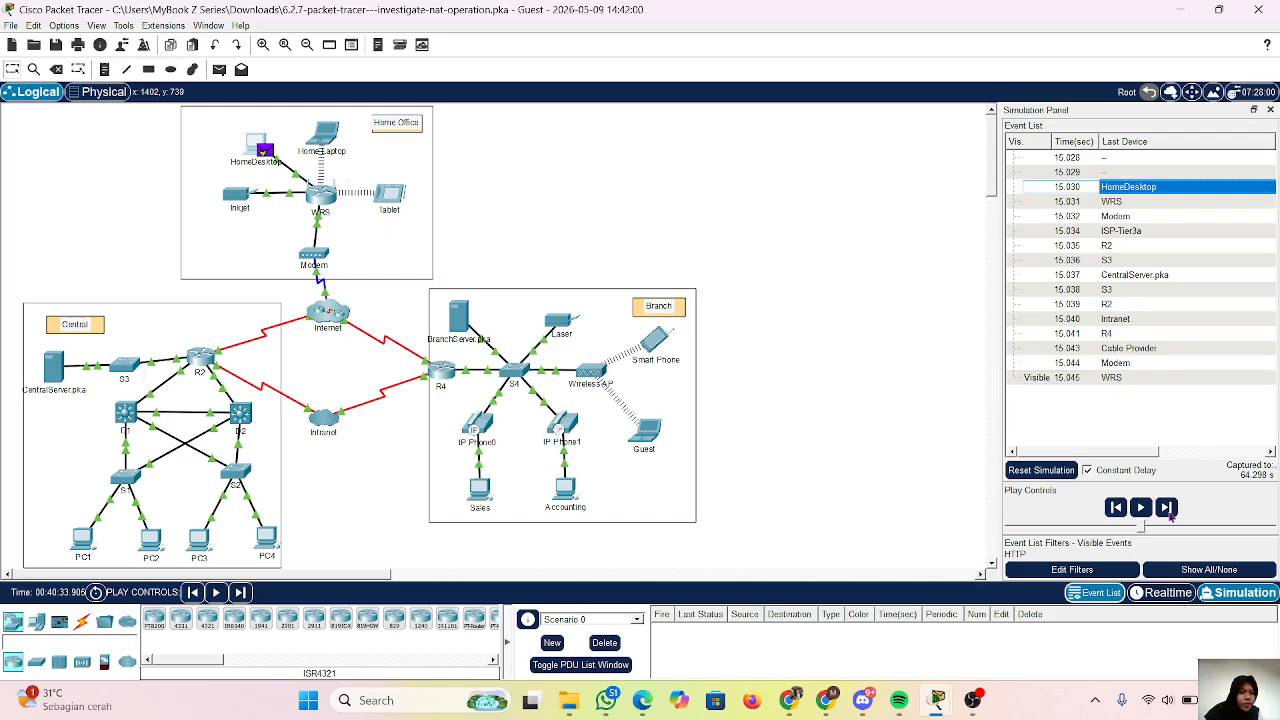
click(1166, 508)
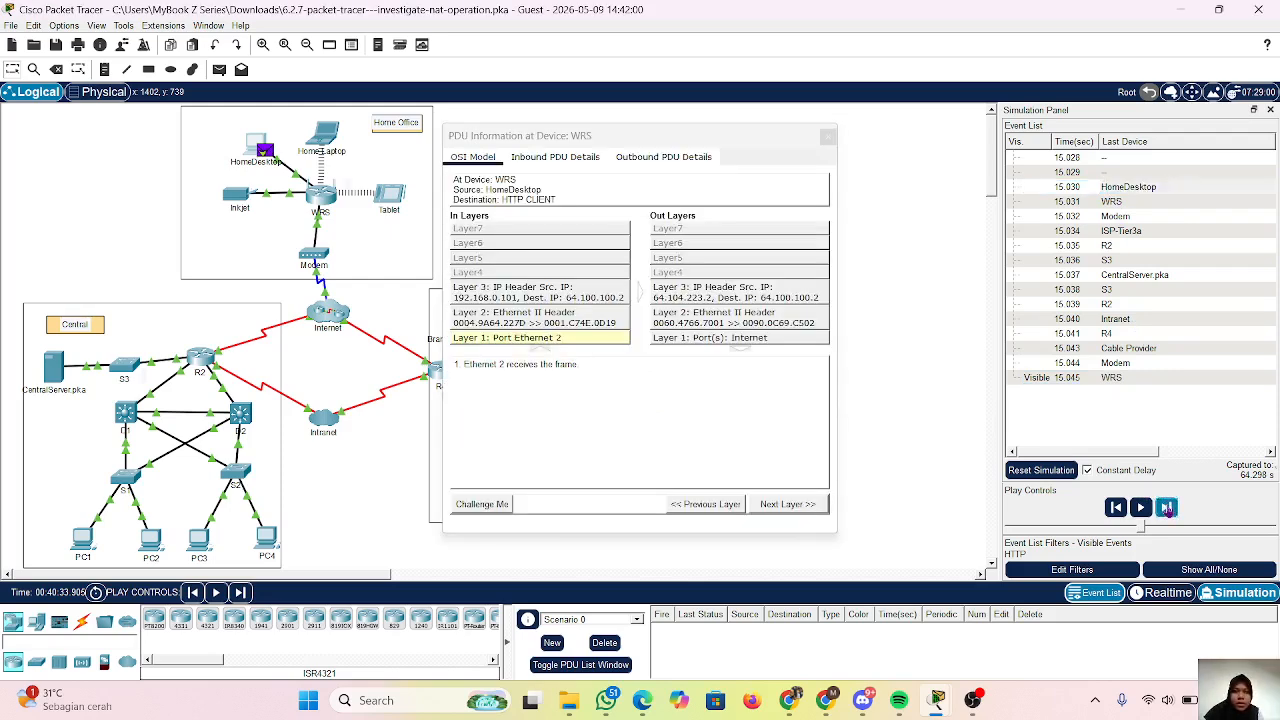
click(1166, 508)
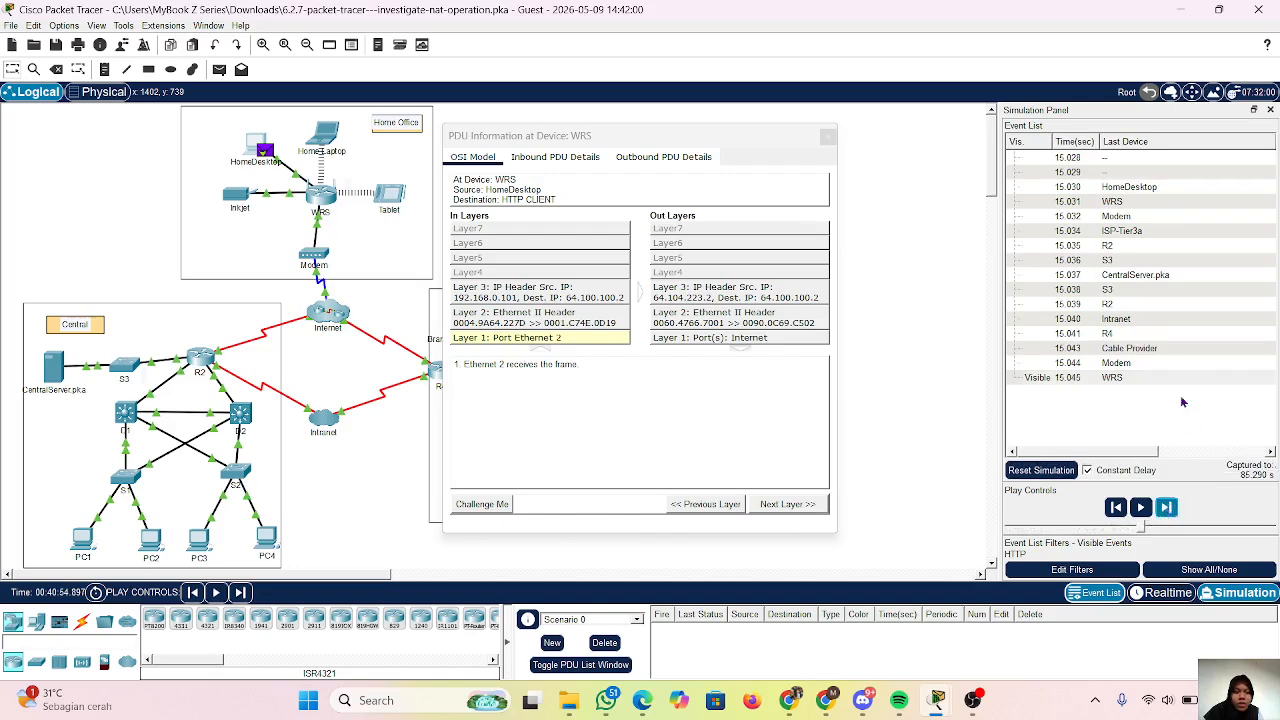
click(1168, 510)
Advance through the WRS PDU's layers to the outbound Layer 3 and examine how NAT translates the source address.
click(806, 505)
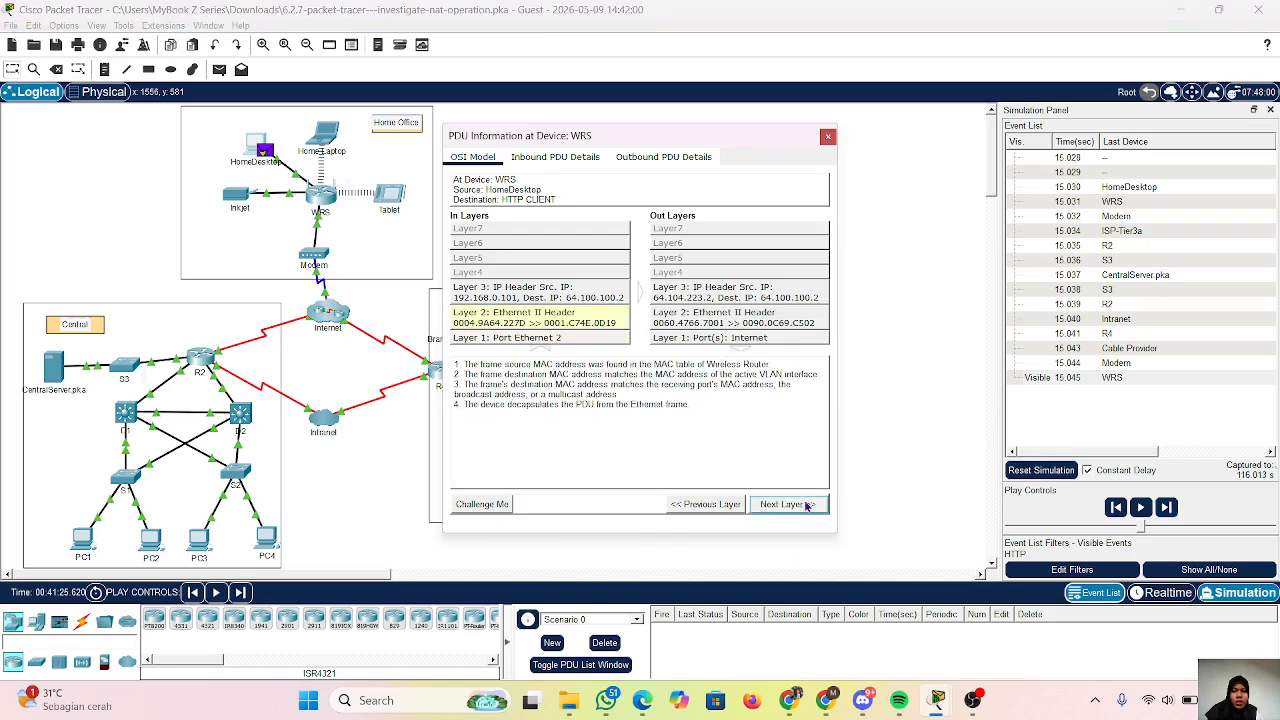
click(806, 505)
click(806, 505)
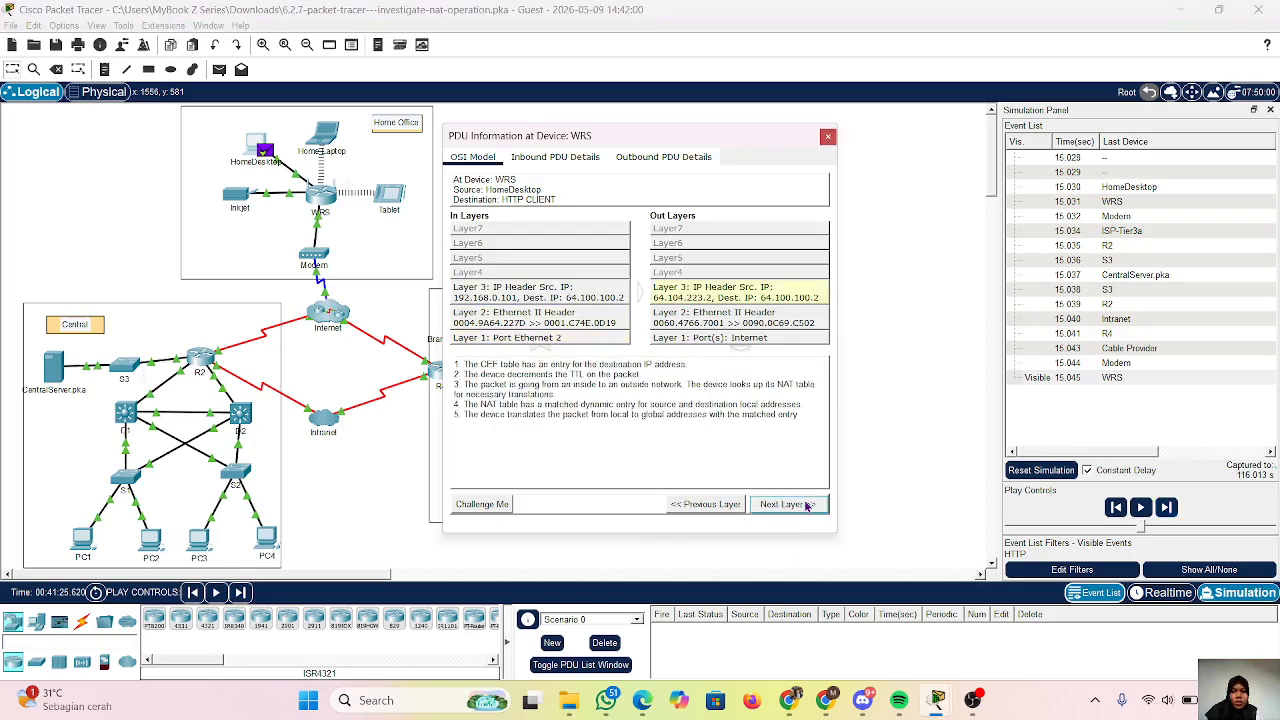
Advance the WRS PDU explanation from outbound Layer 3 through the remaining outbound layers to Layer 1.
click(806, 505)
click(806, 505)
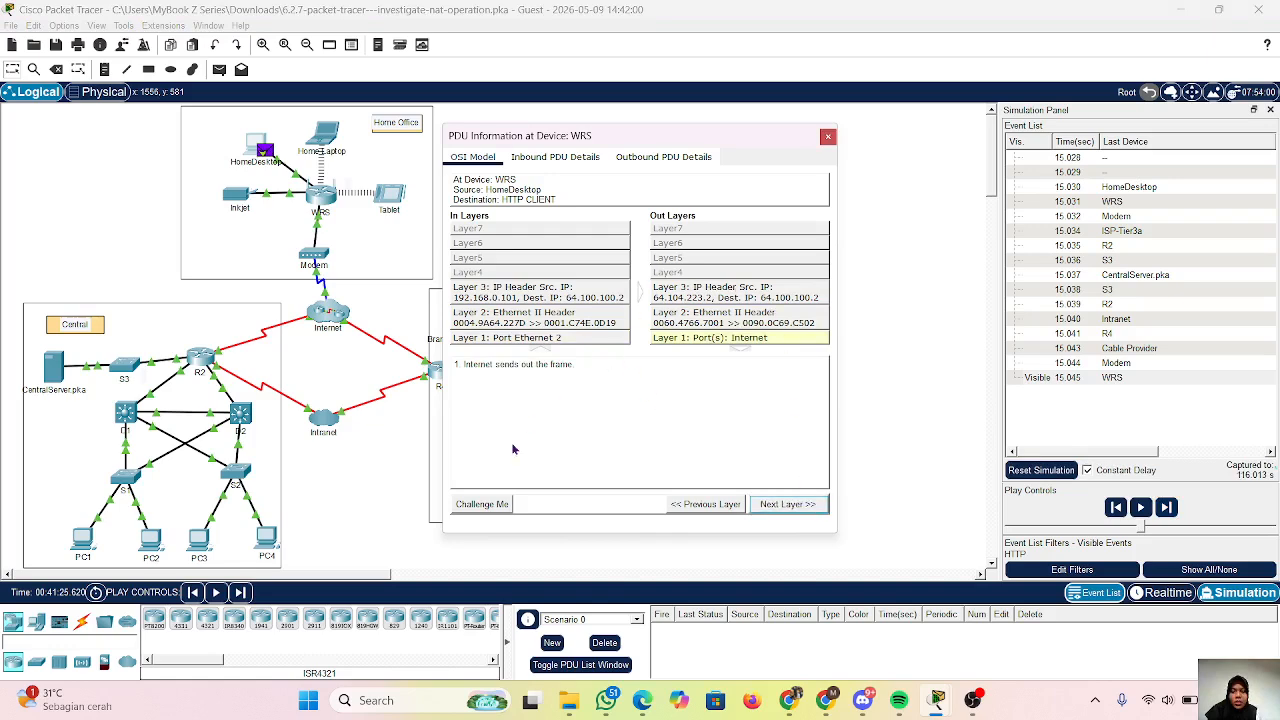
click(1160, 451)
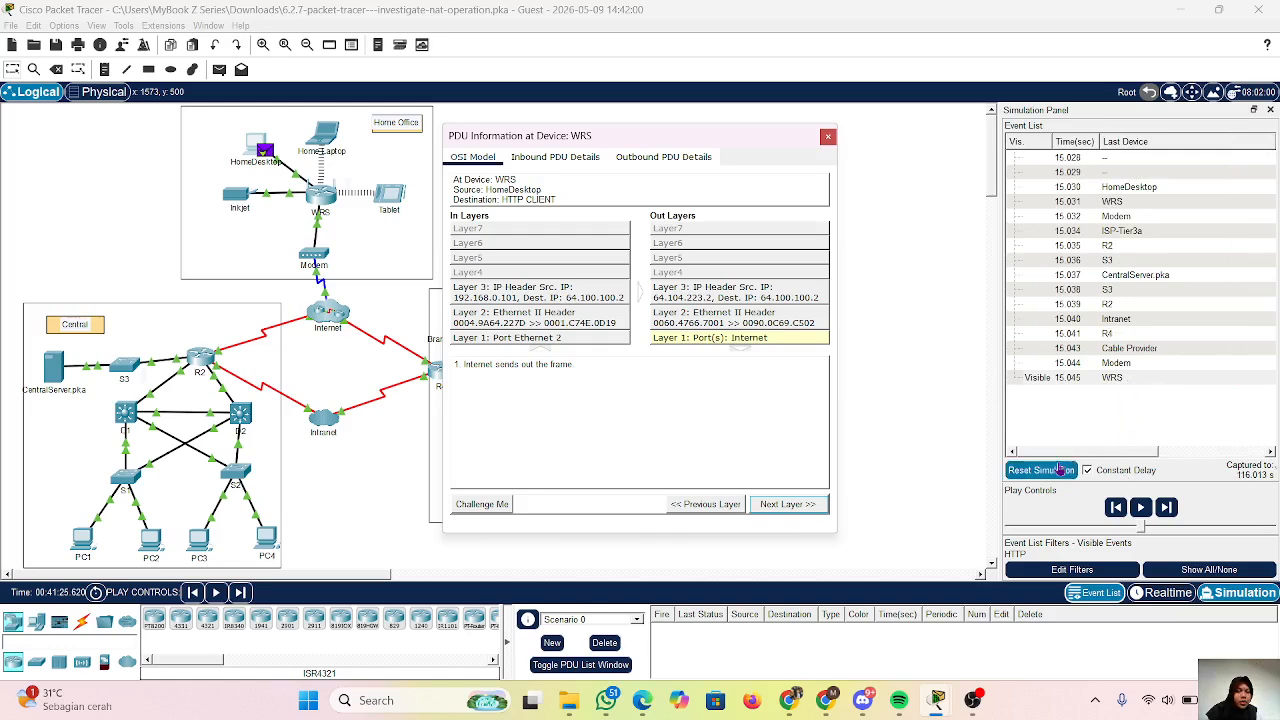
click(1104, 594)
click(1104, 594)
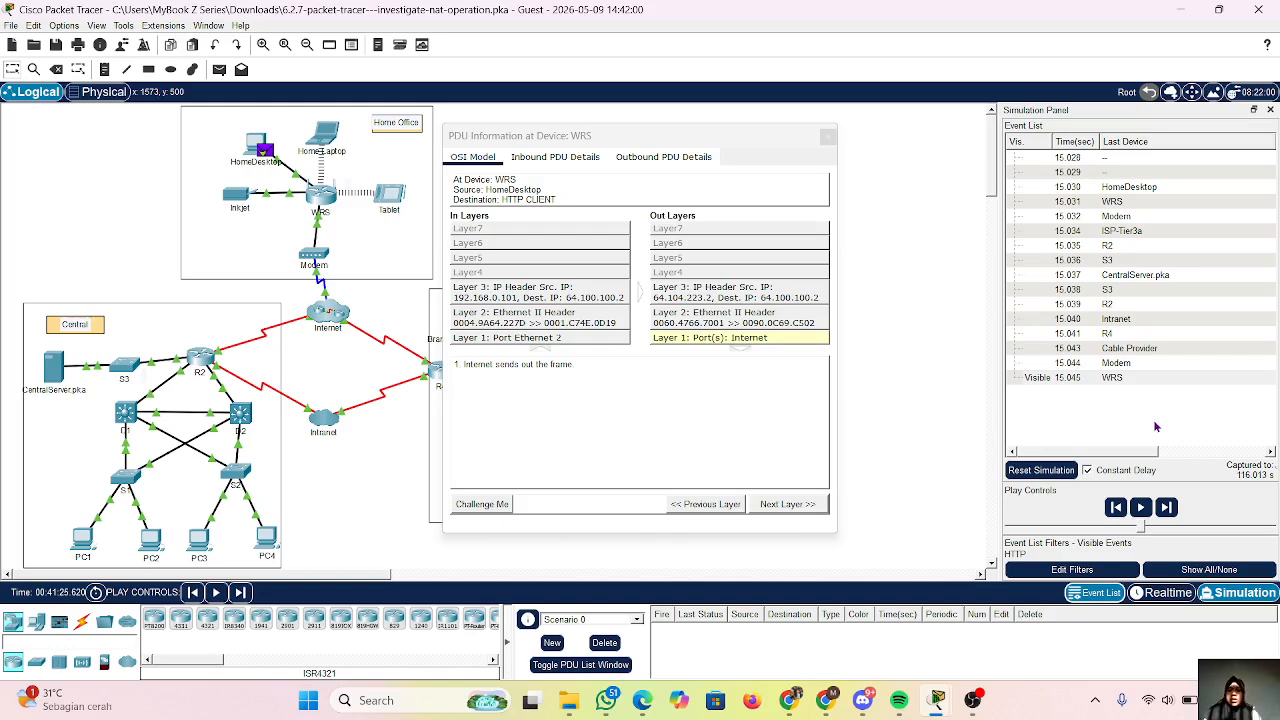
Check the centralserver.pka page in HomeDesktop's web browser, minimize that window and close the WRS PDU information.
click(252, 143)
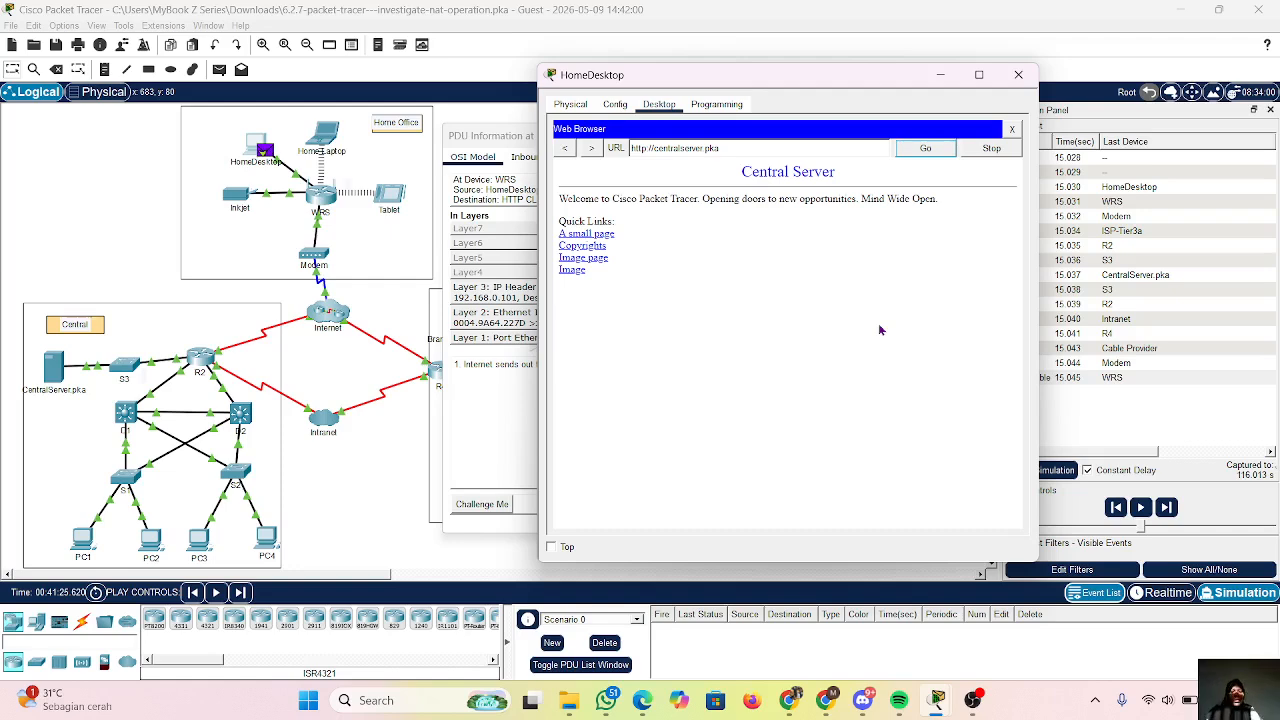
click(938, 76)
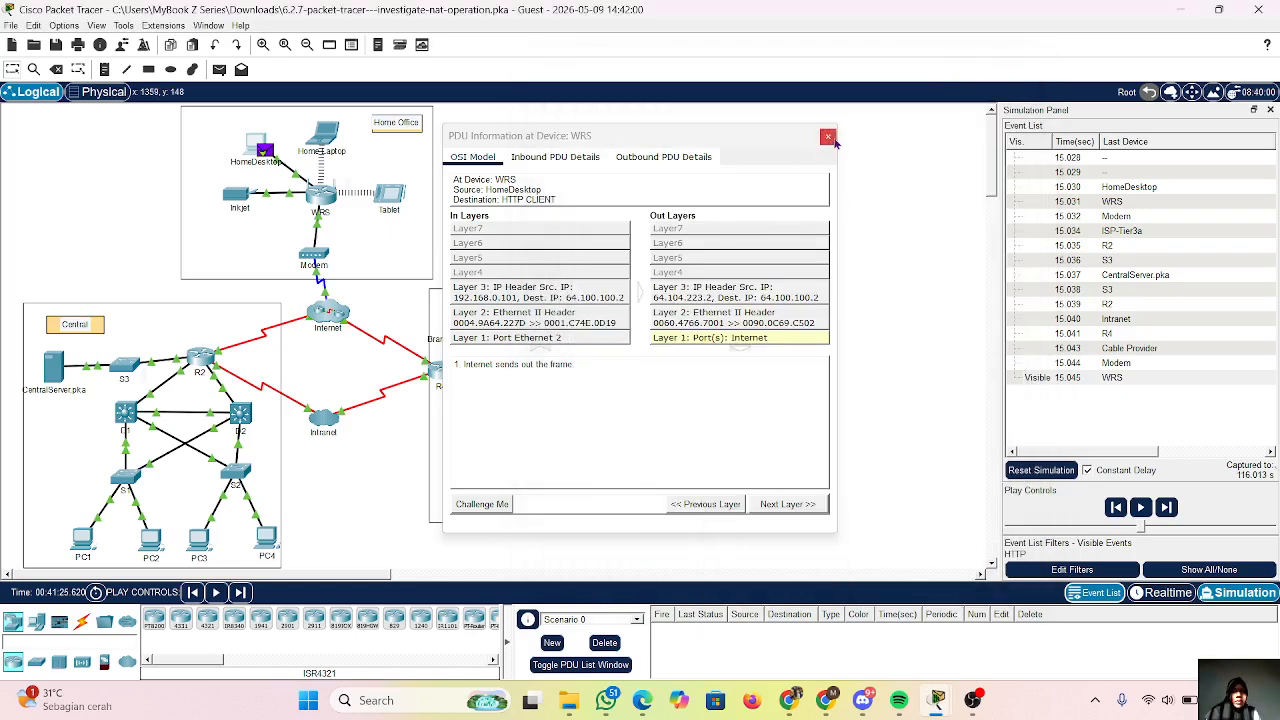
click(828, 137)
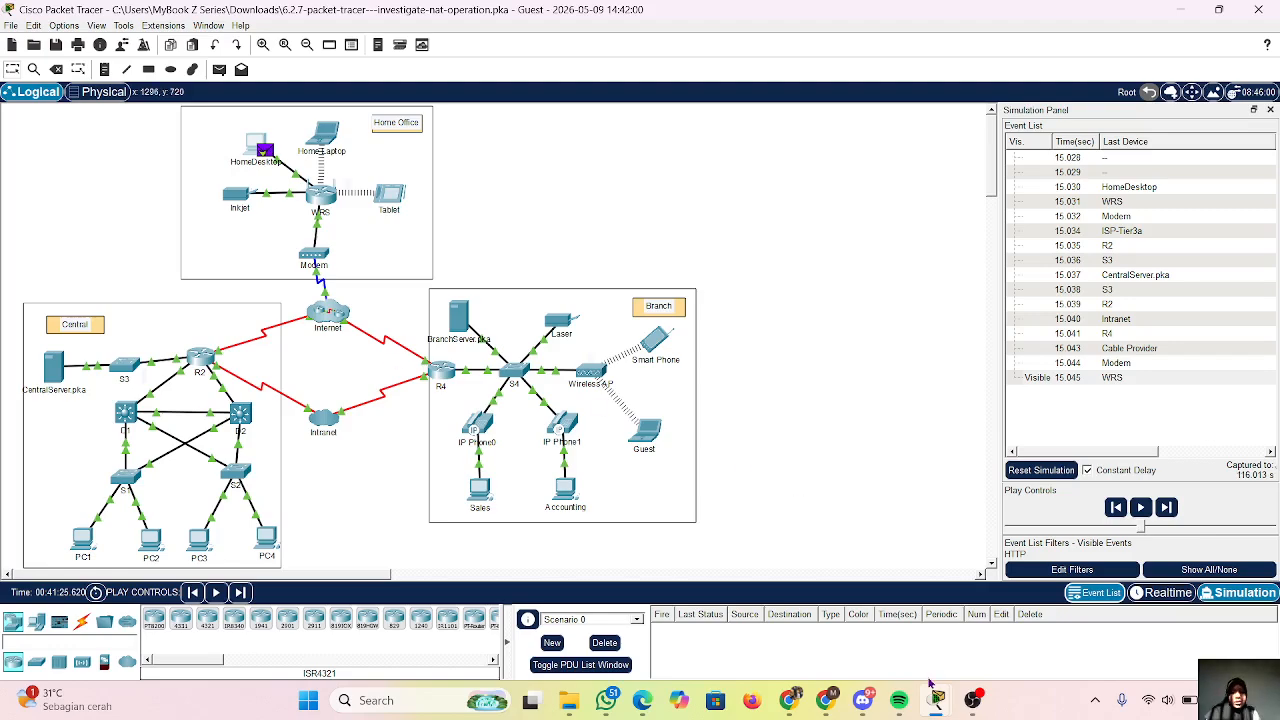
Check the Part 2 Step 1 instructions, minimize them and run show ip nat translations on R2.
mouse_move(937, 700)
click(660, 610)
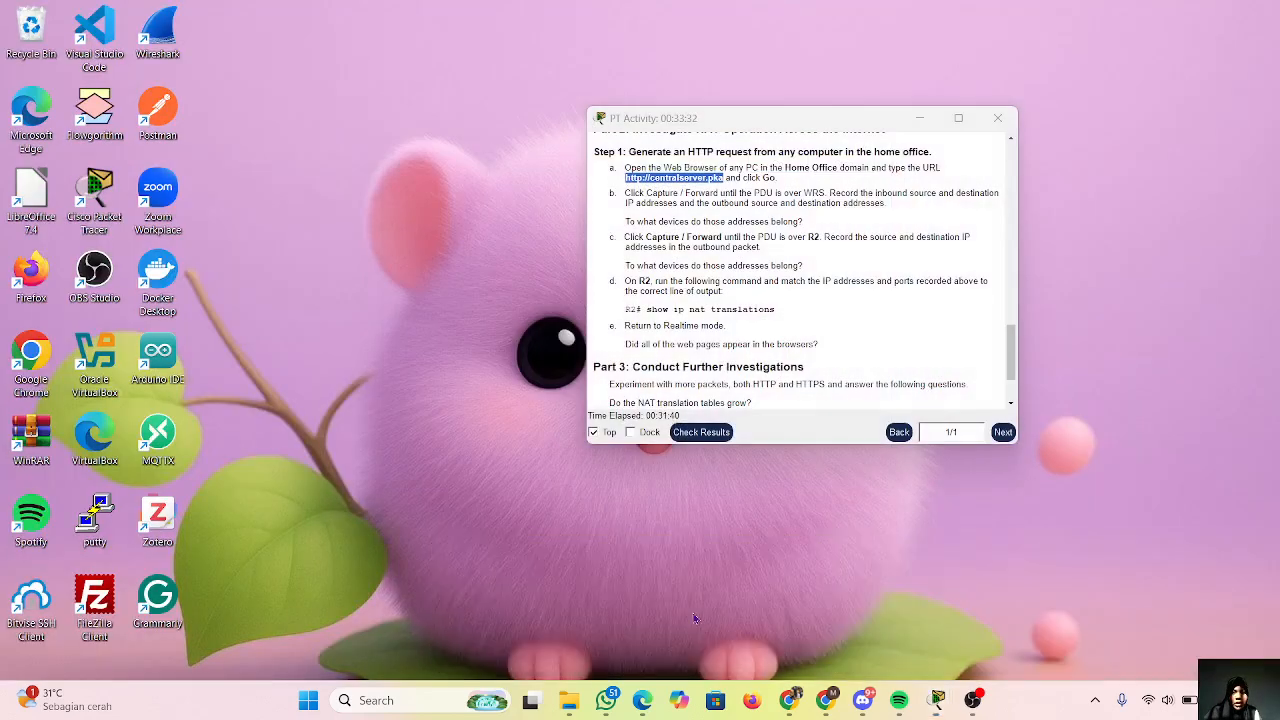
click(918, 121)
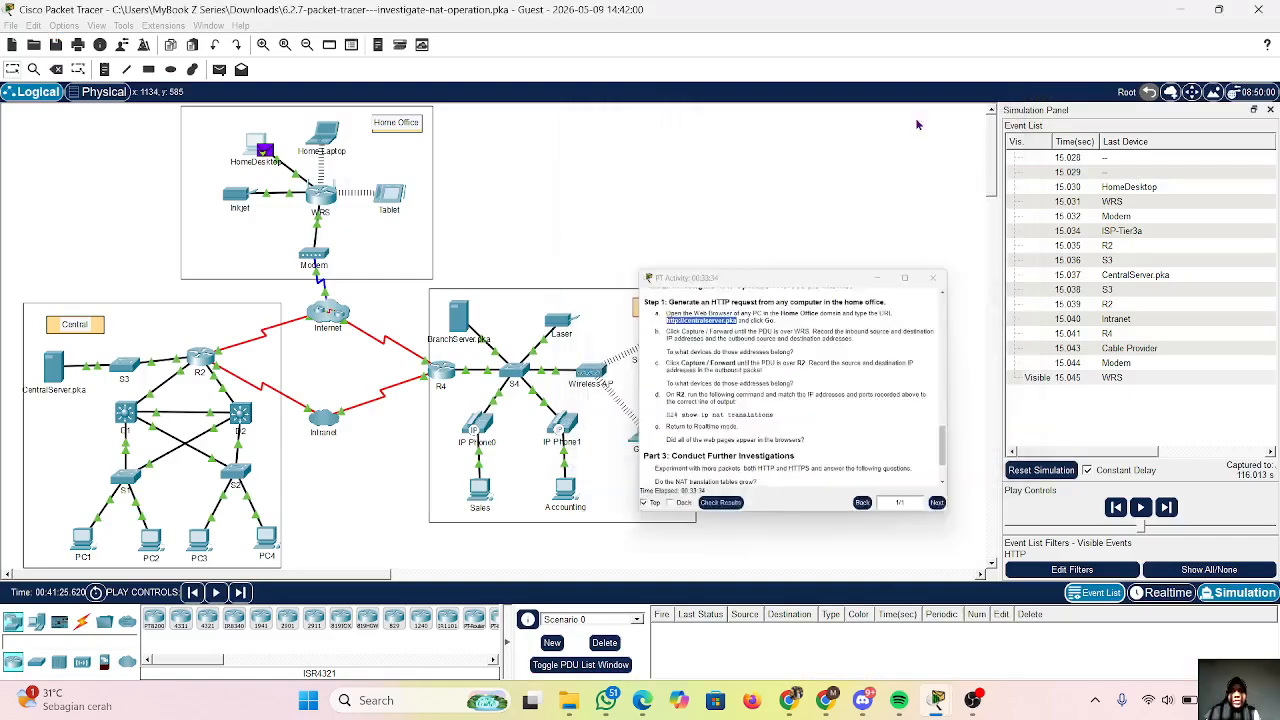
click(201, 360)
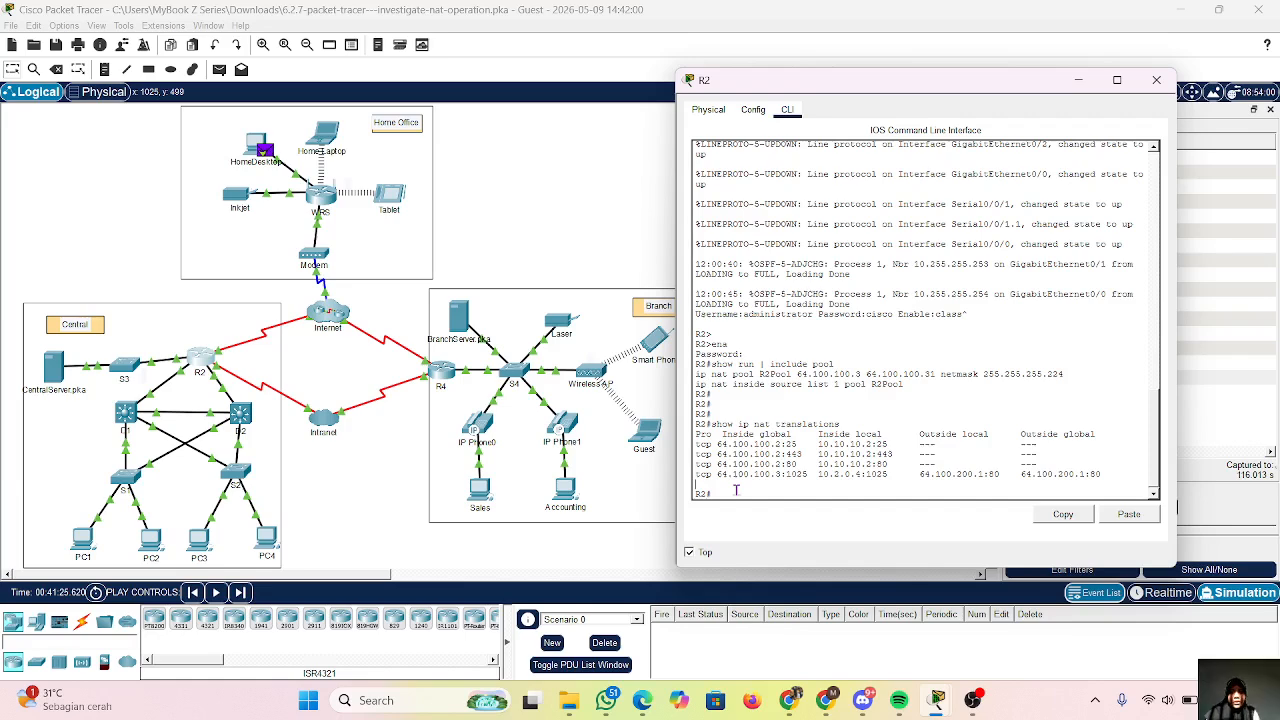
key(Up)
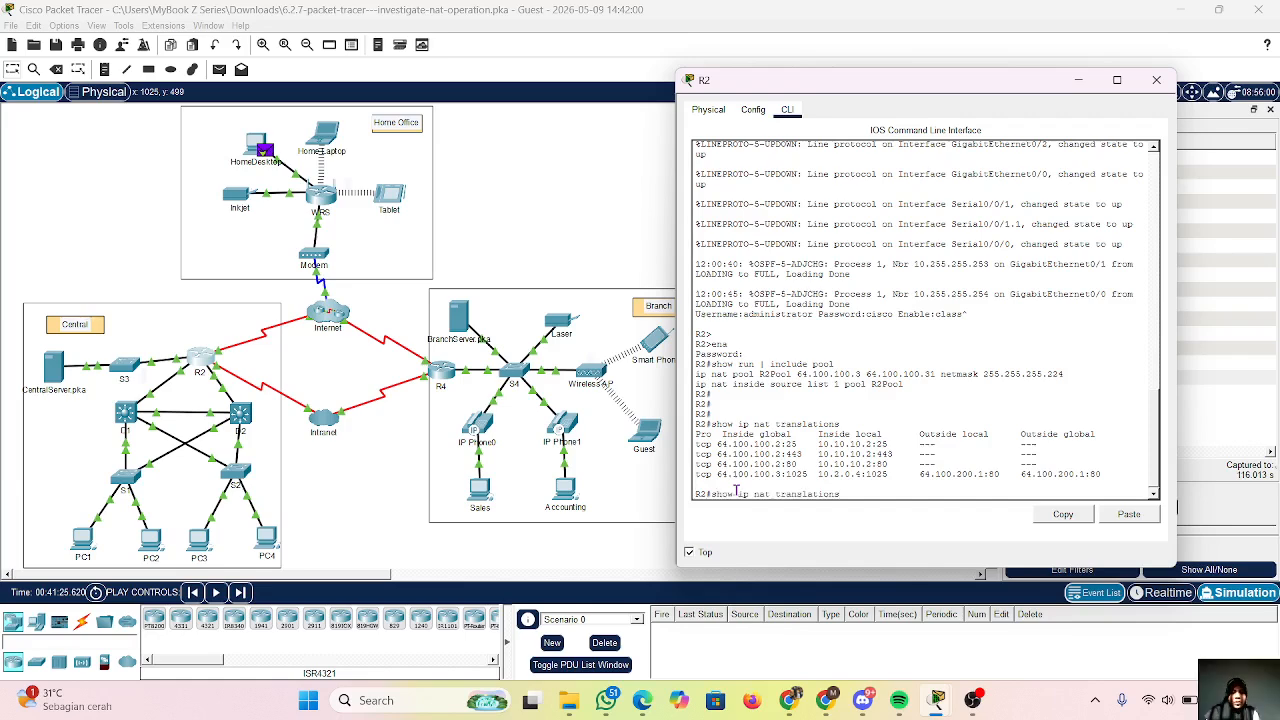
key(Return)
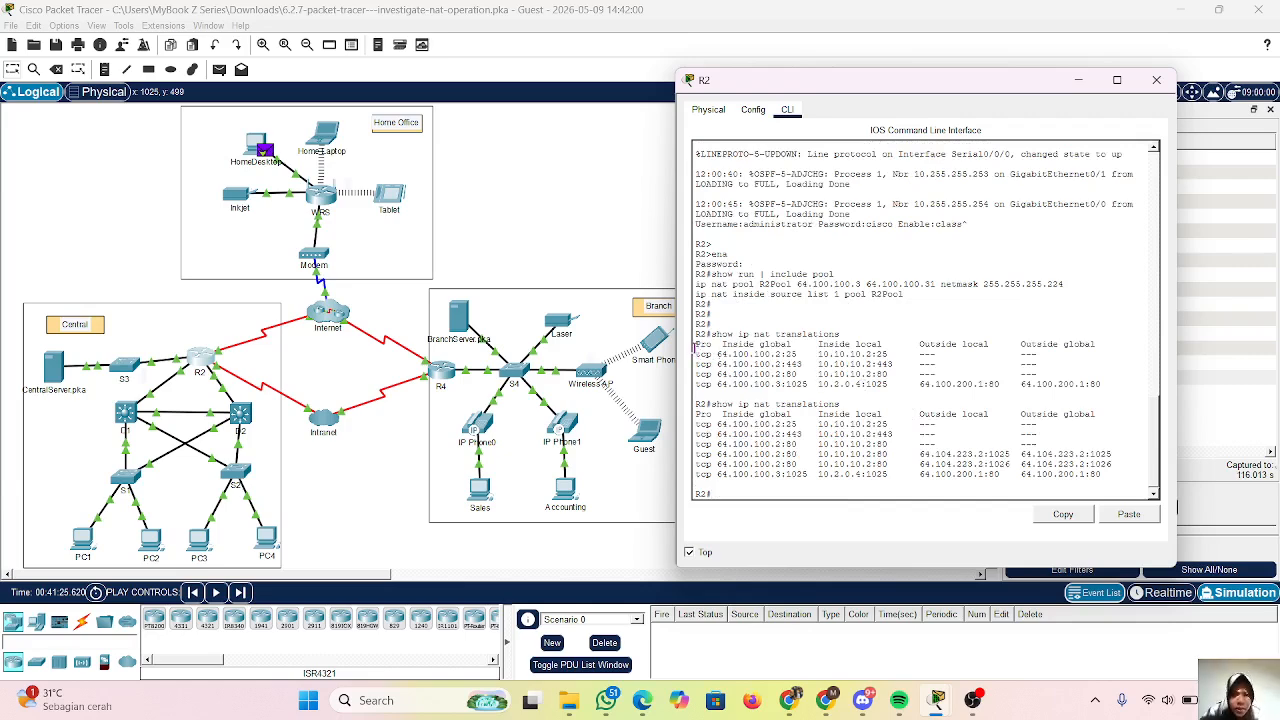
Compare R2's earlier and latest NAT translation tables, highlighting the static and dynamic entries in the latest output.
triple_click(700, 348)
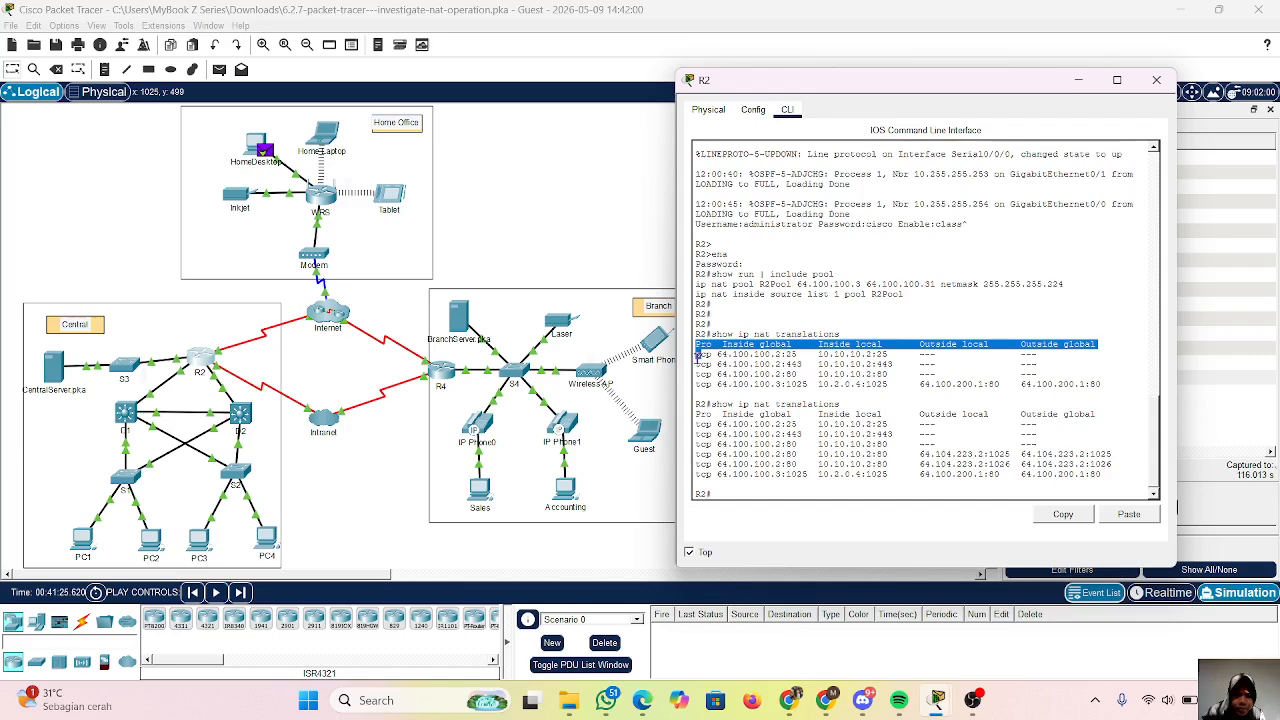
click(701, 356)
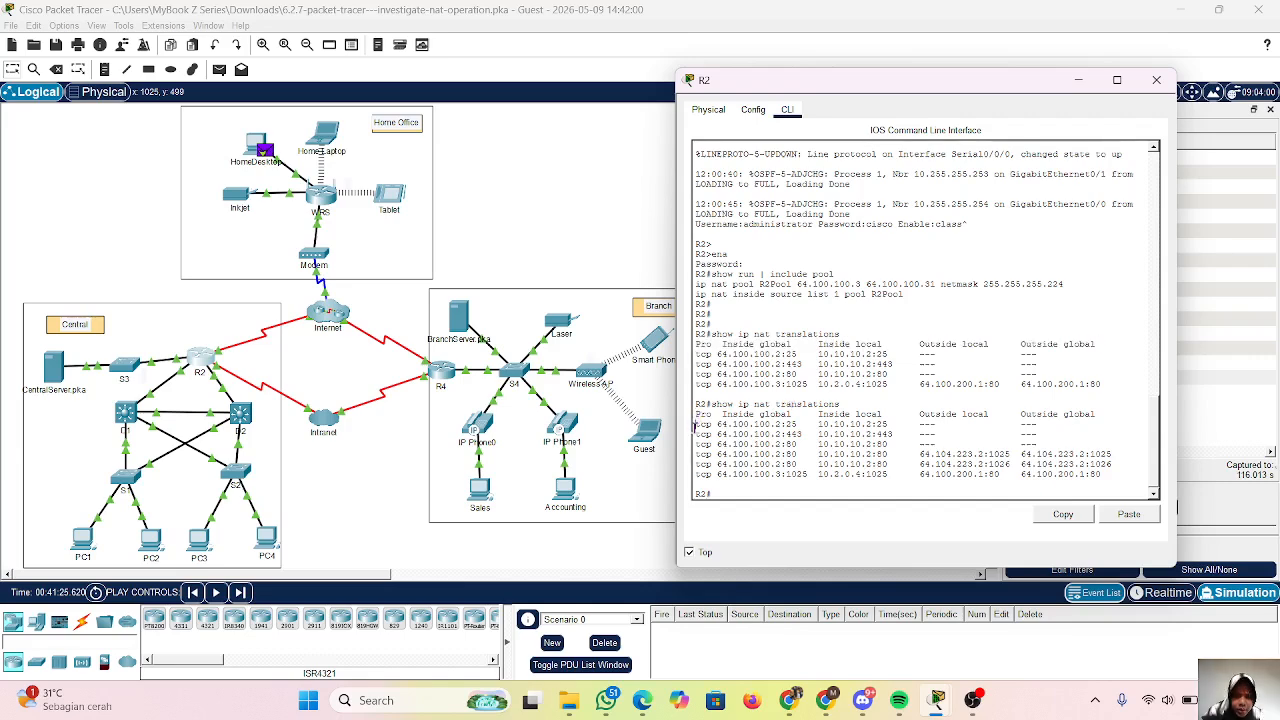
drag(694, 427, 787, 455)
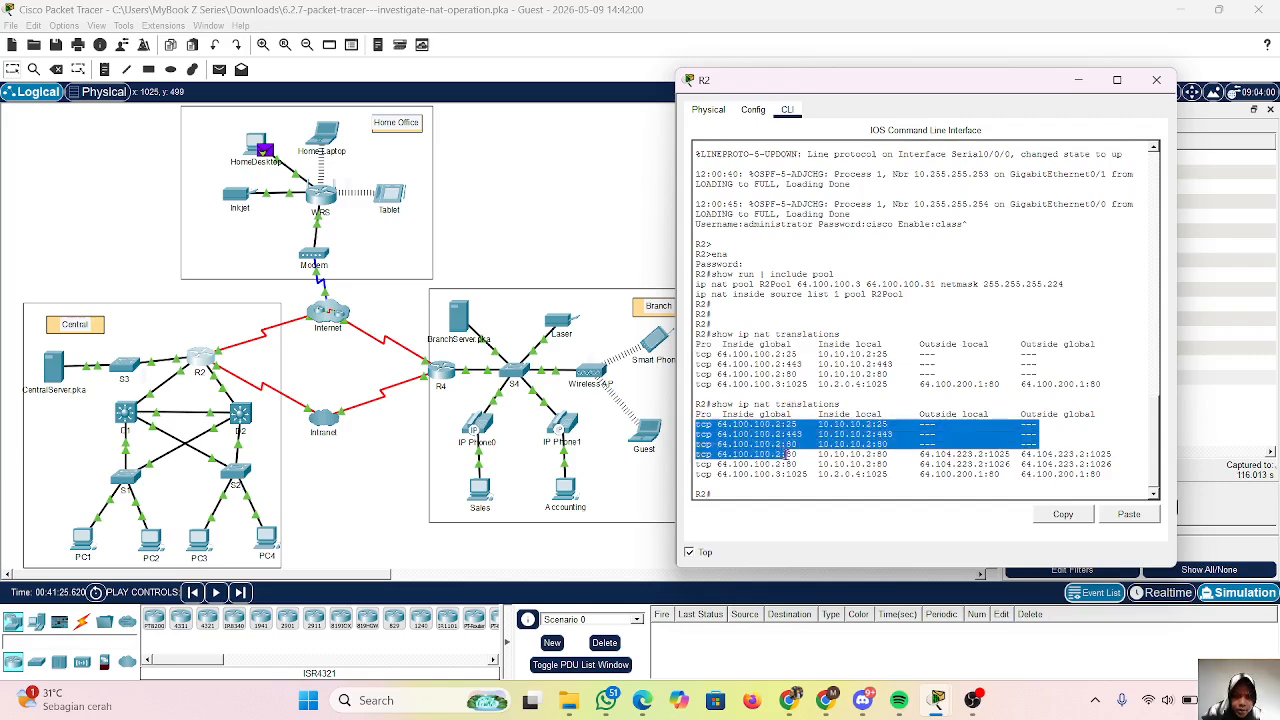
click(696, 463)
drag(696, 463, 1029, 484)
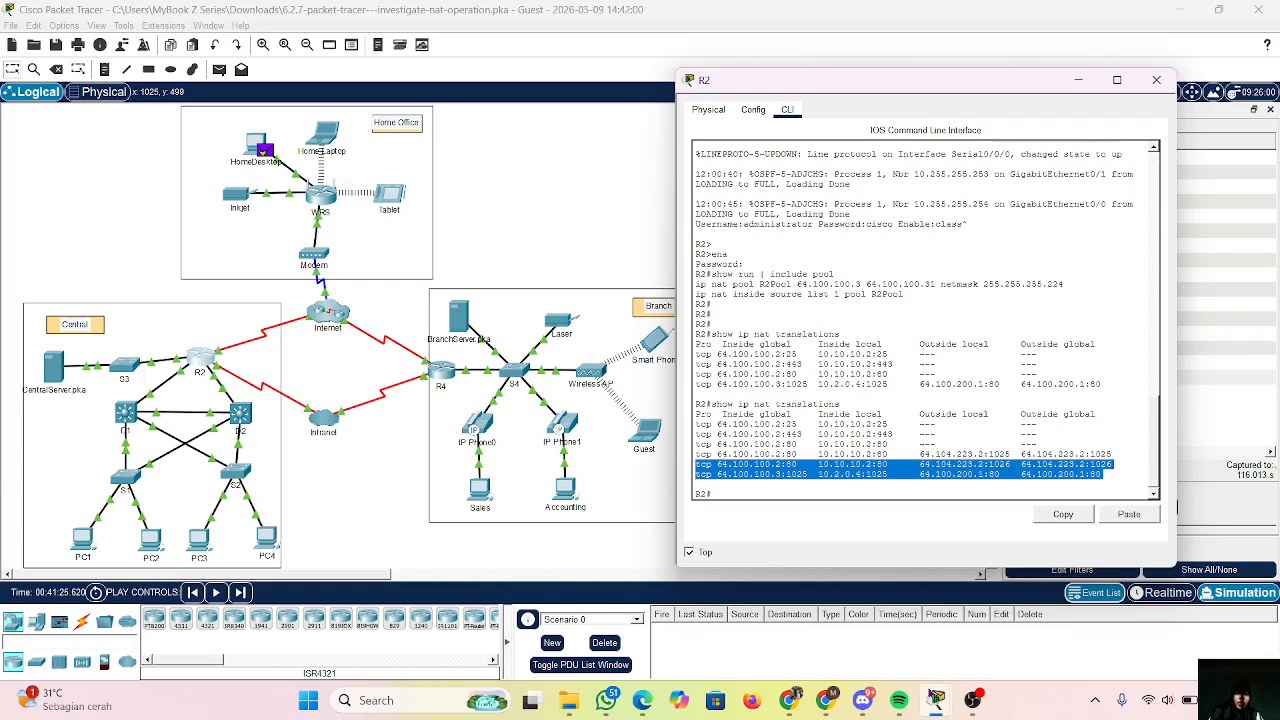
Read the activity instructions through the Part 3: Conduct Further Investigations questions and minimize them again.
mouse_move(937, 700)
click(662, 645)
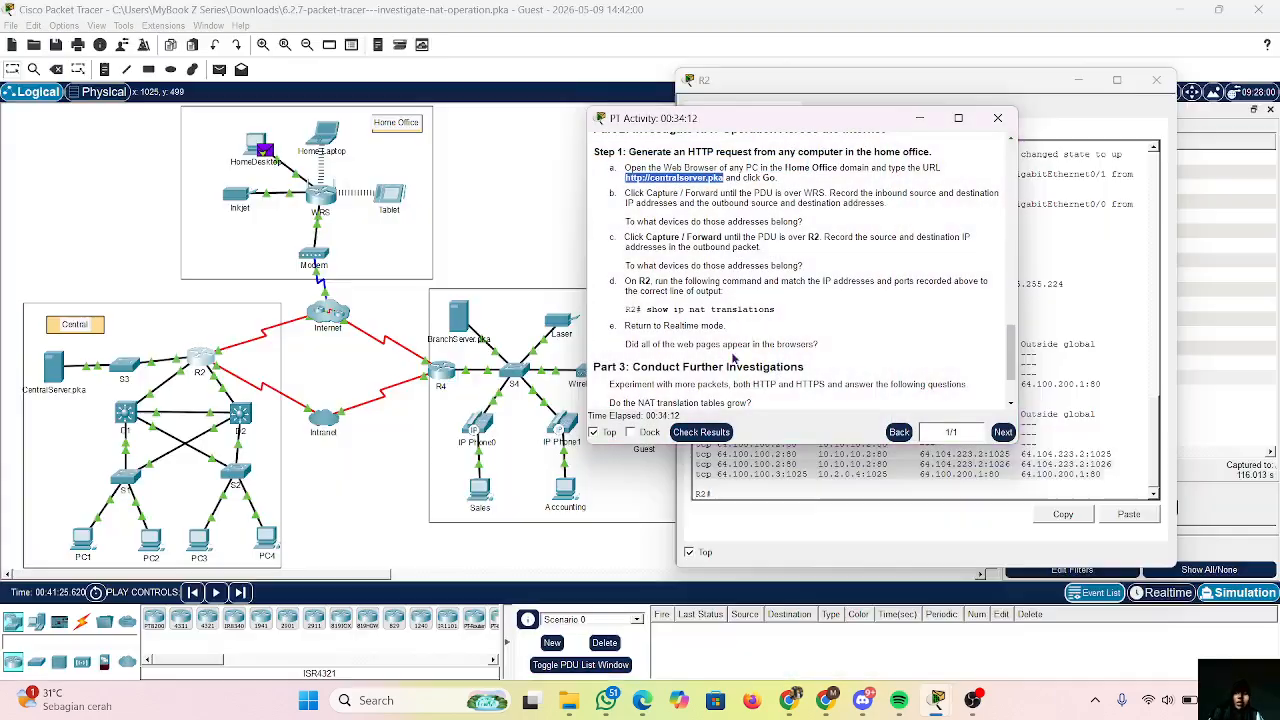
scroll(735, 358, down, 3)
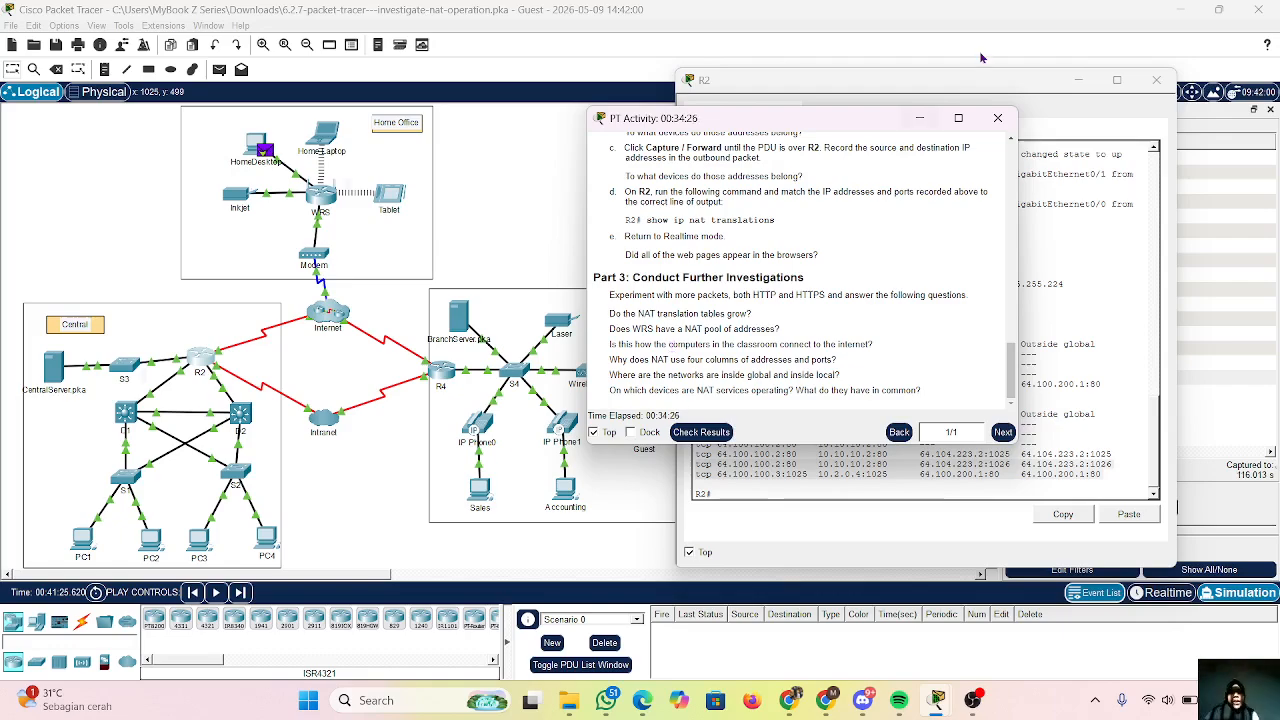
click(919, 118)
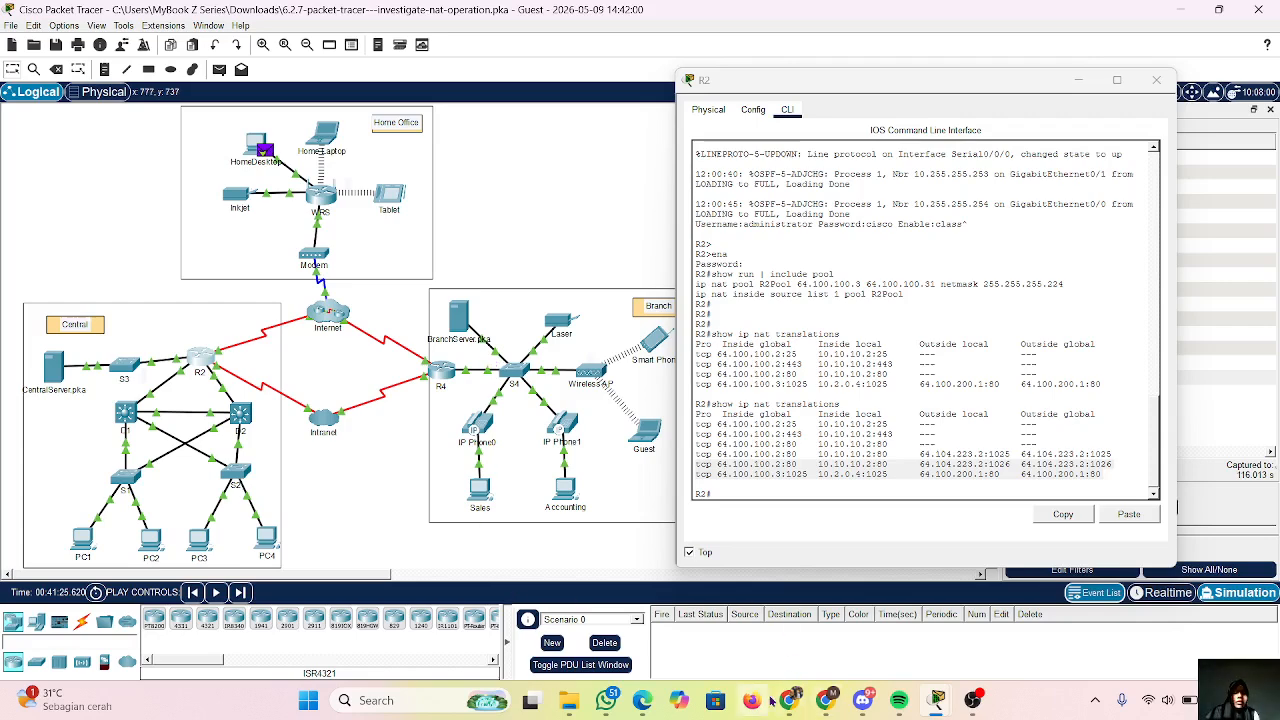
mouse_move(936, 700)
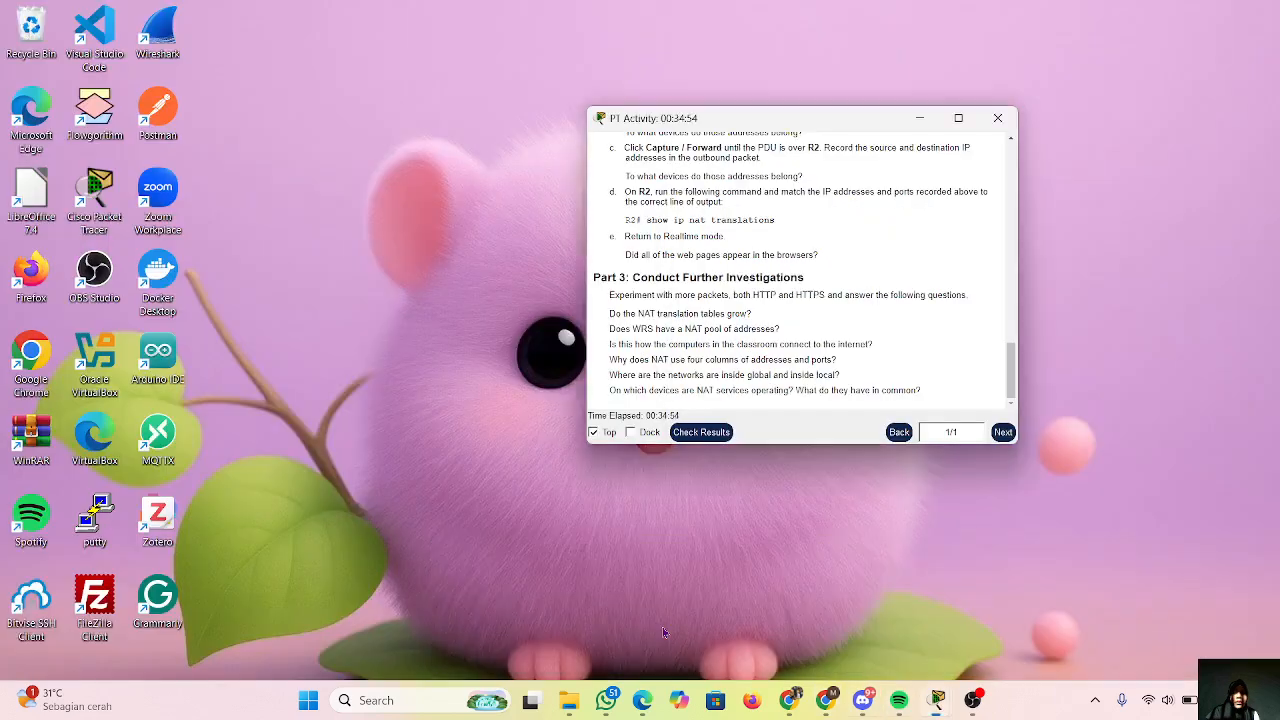
click(663, 632)
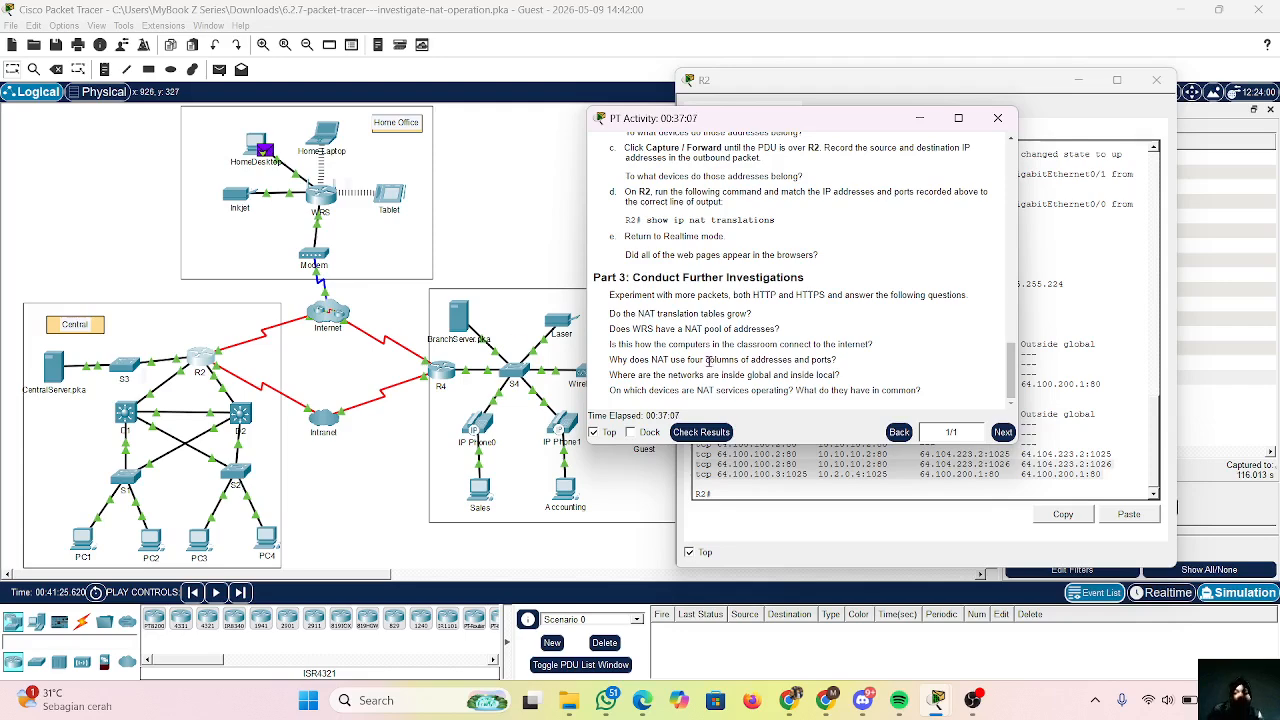
click(920, 118)
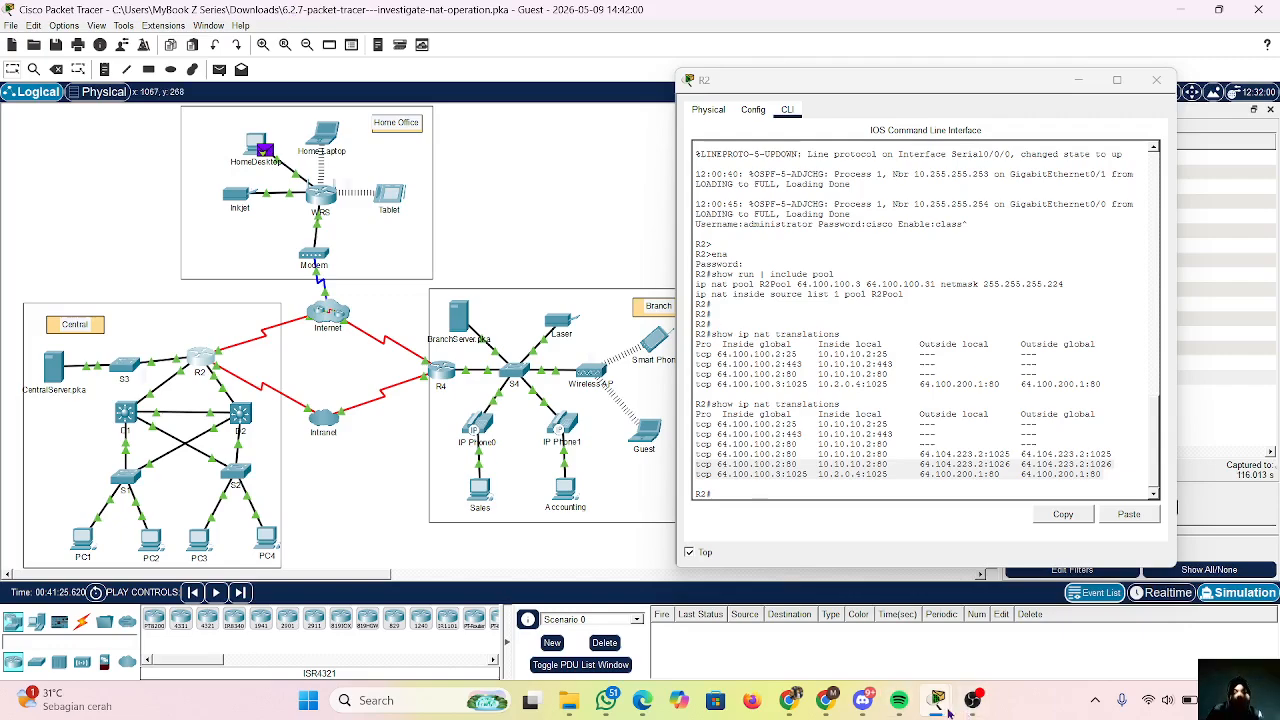
Review the Part 2 and Part 3 instructions once more, then minimize the instructions and the R2 window.
mouse_move(937, 700)
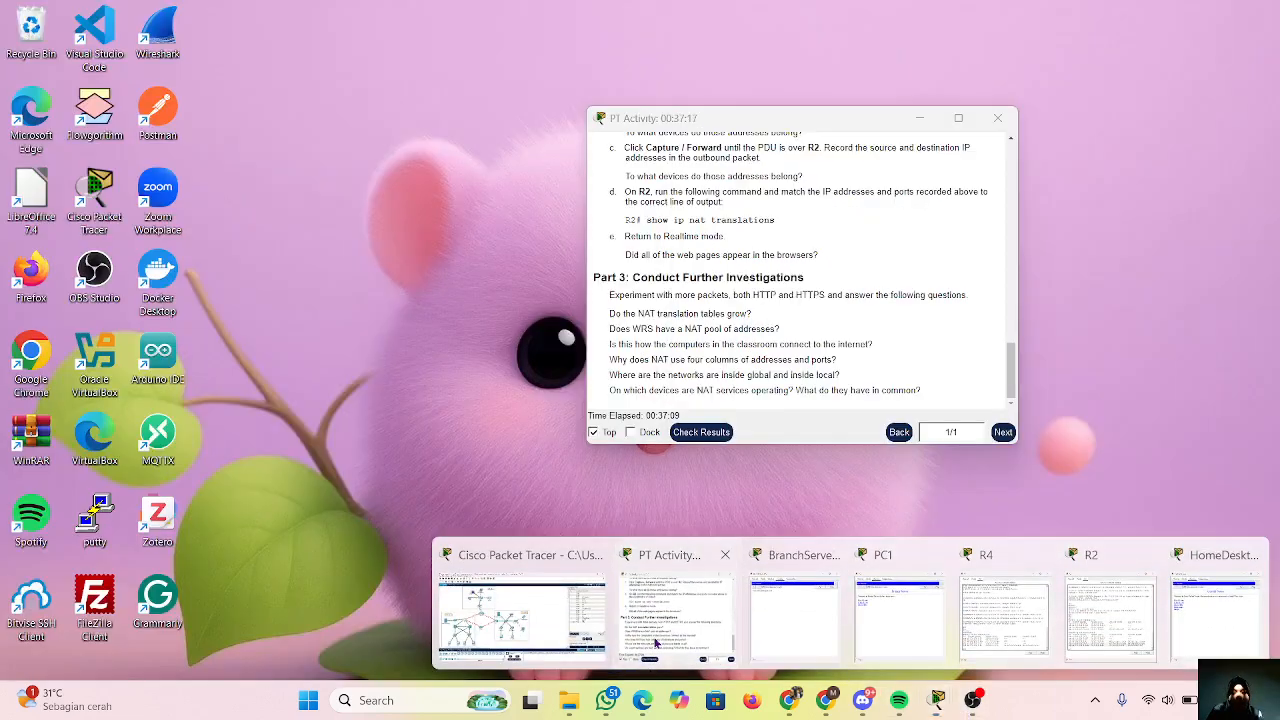
click(655, 642)
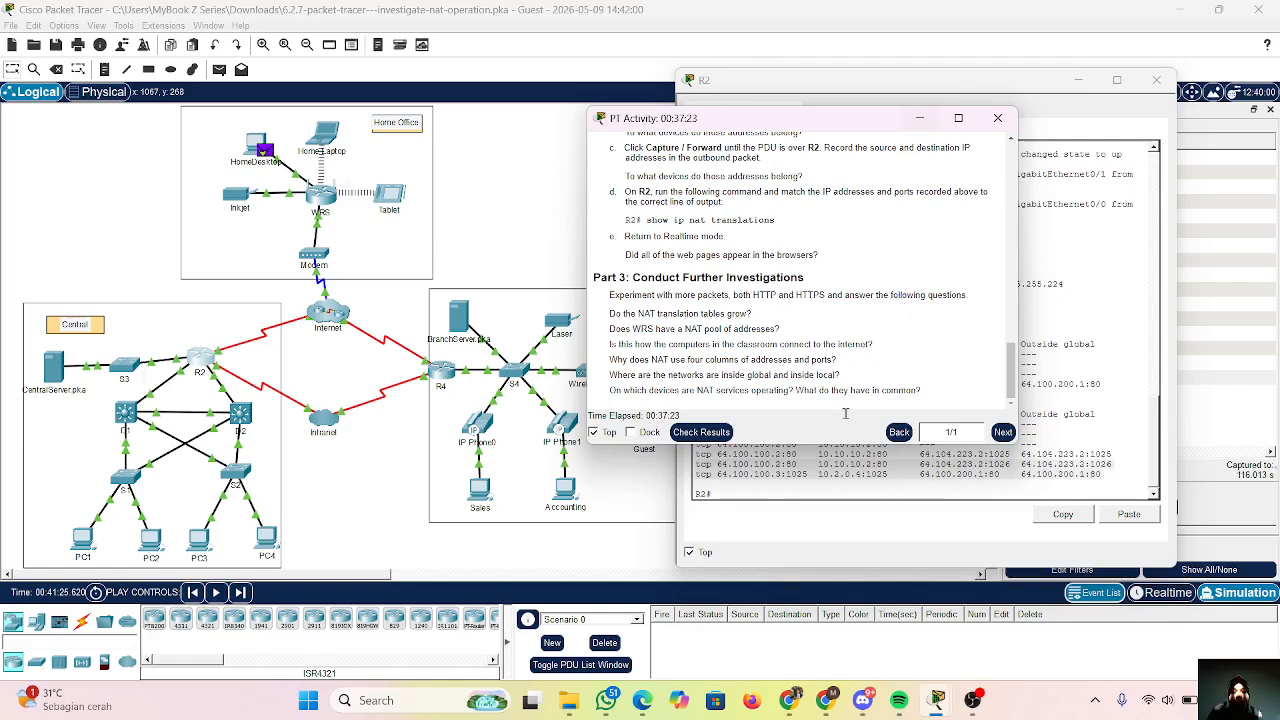
scroll(780, 216, up, 5)
scroll(780, 216, down, 5)
scroll(780, 216, up, 3)
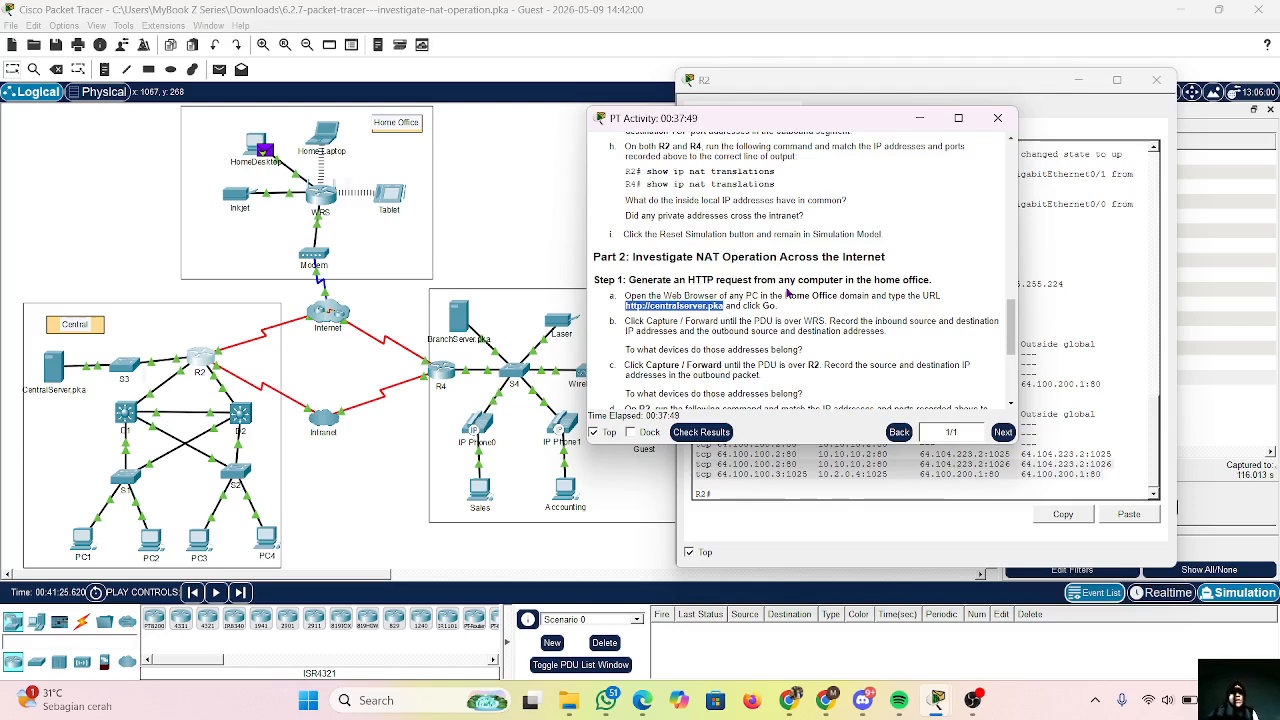
click(920, 119)
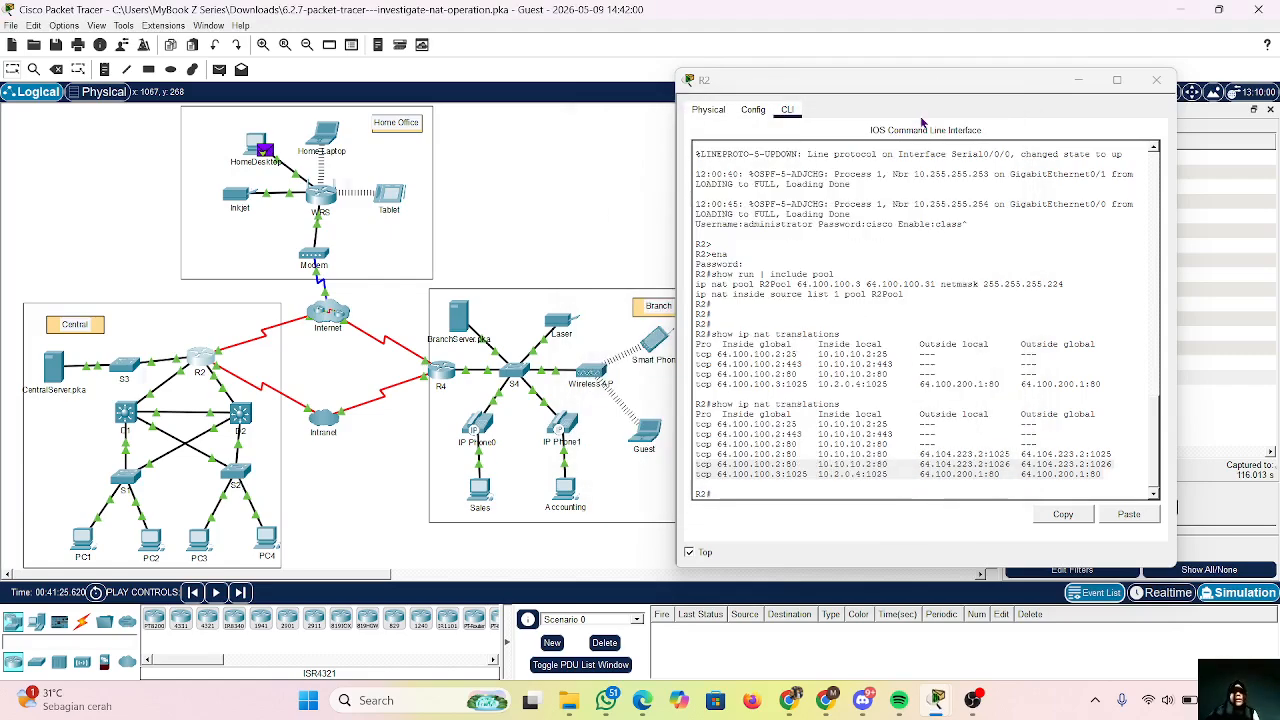
click(1079, 82)
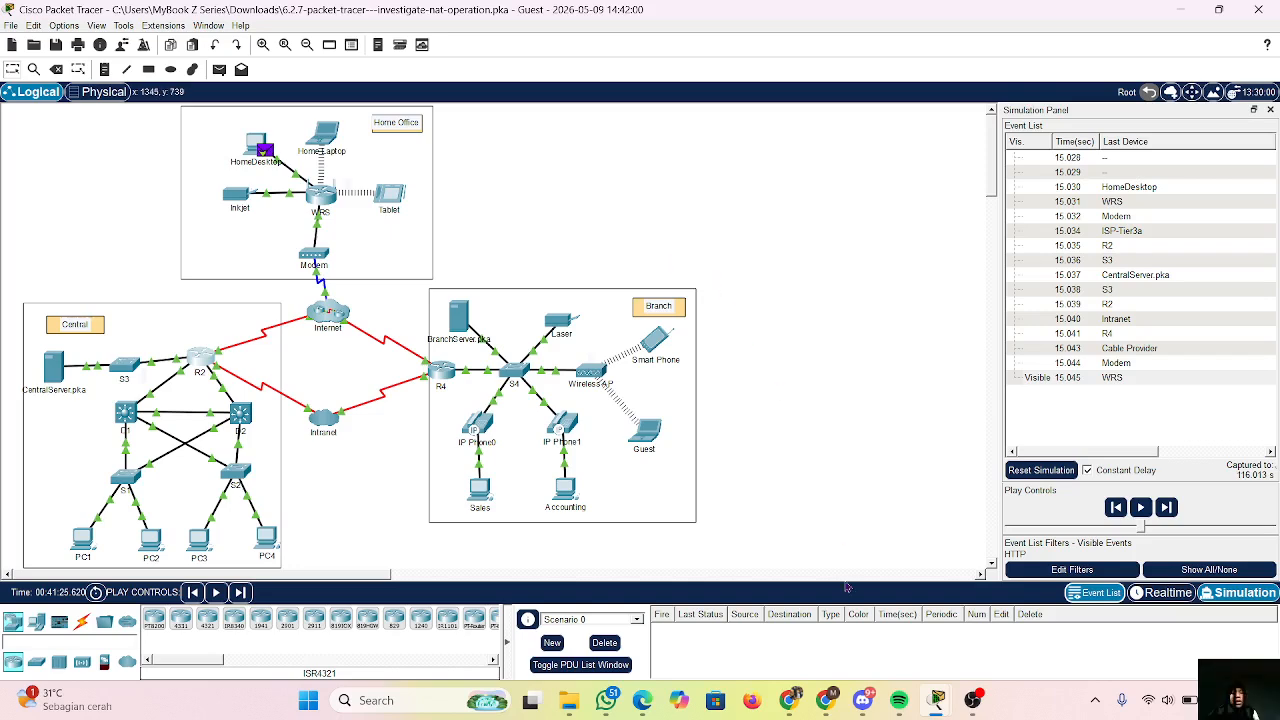
mouse_move(950, 697)
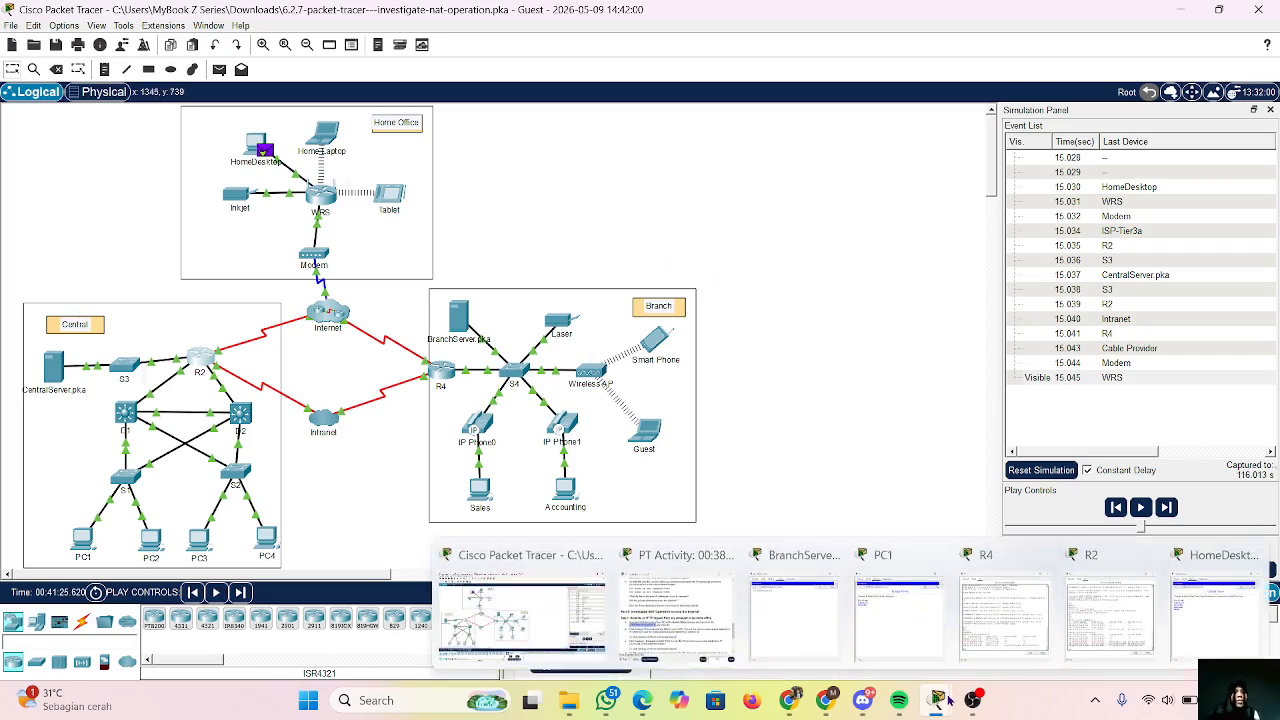
click(973, 700)
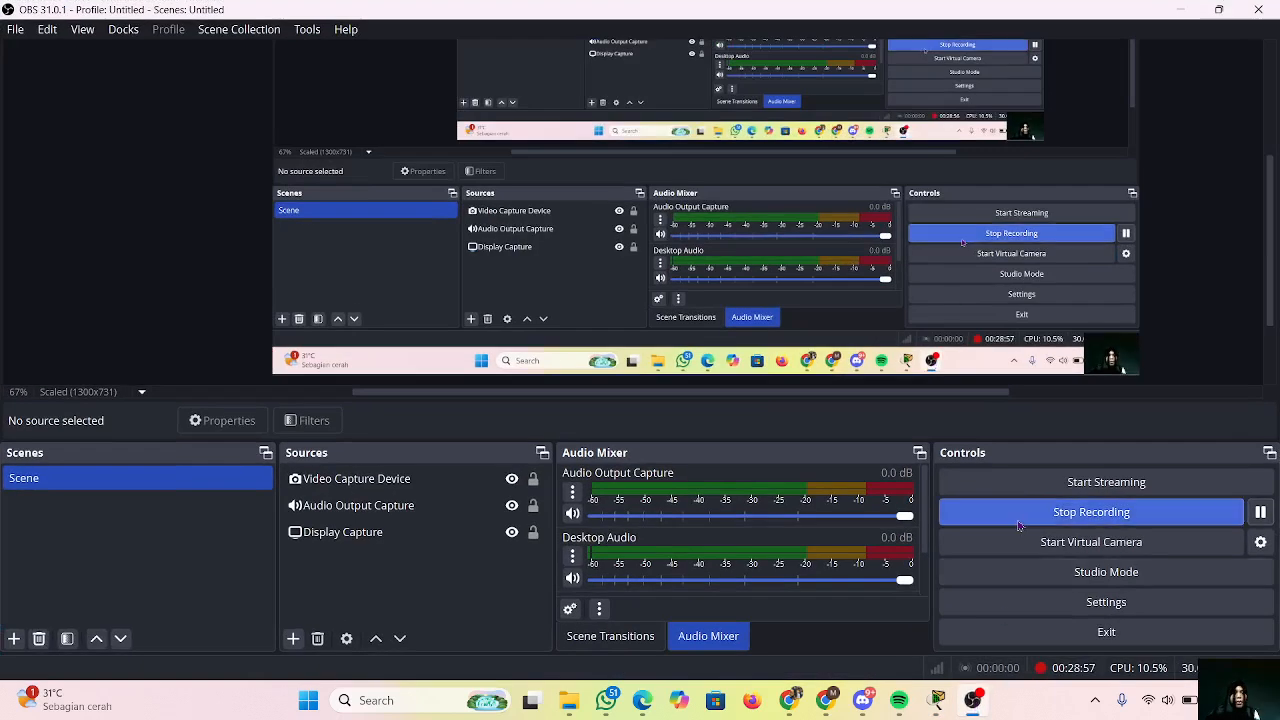